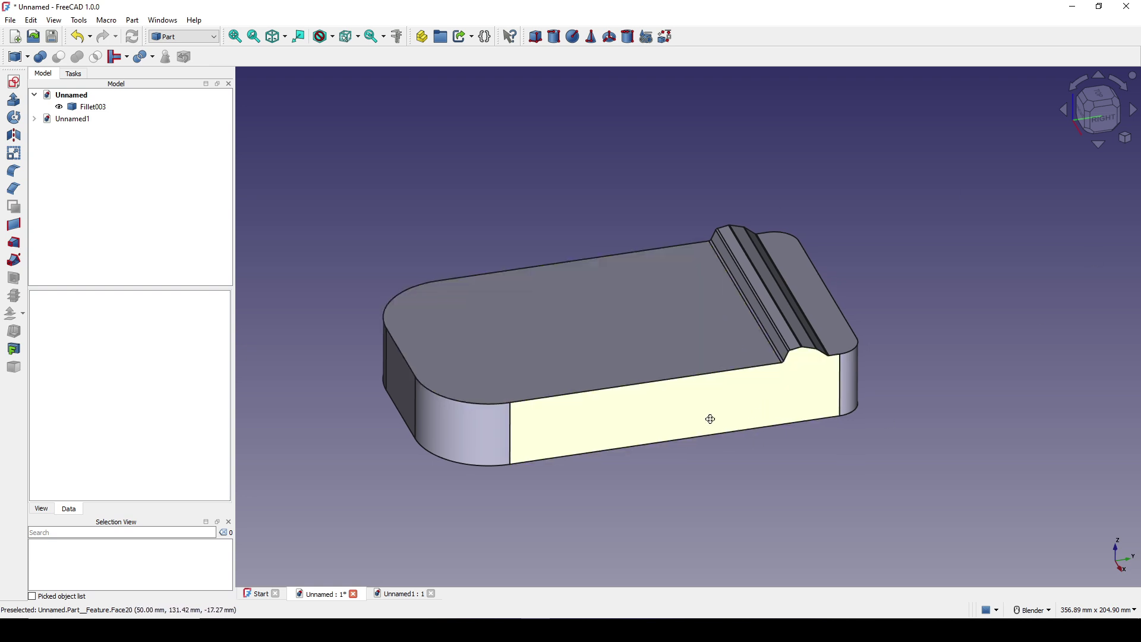
Examine the ridge across the block's top face, including its small rounded transitions and side profile
middle_click_drag(711, 420, 731, 438, "shift")
scroll(513, 445, "up", 3)
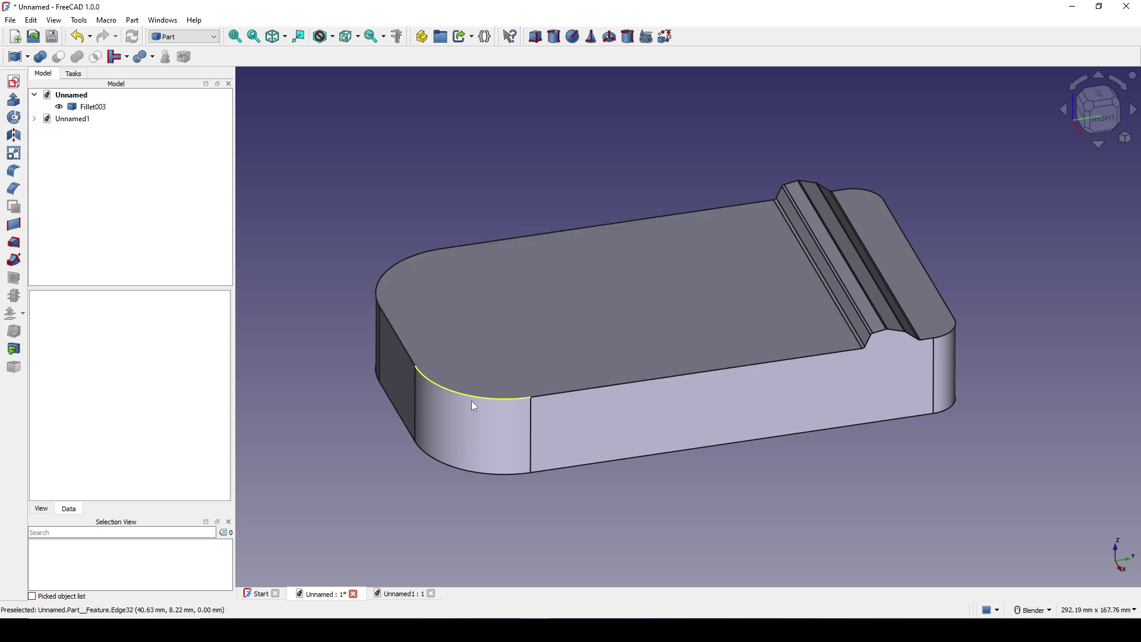
middle_click_drag(469, 405, 597, 414)
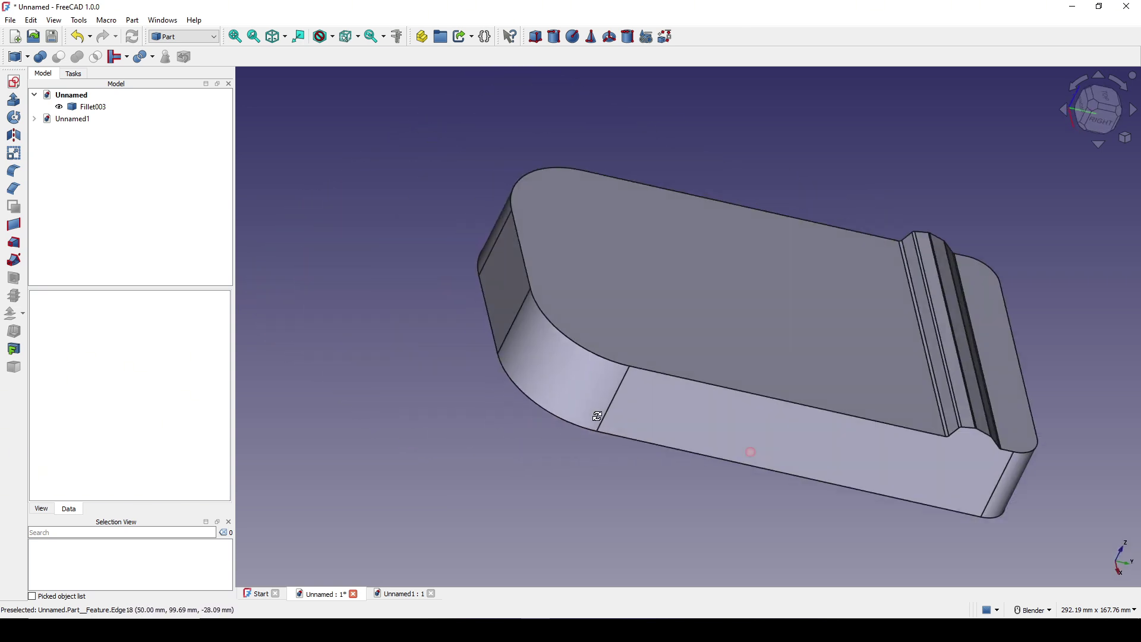
middle_click_drag(712, 393, 843, 366)
scroll(843, 367, "up", 5)
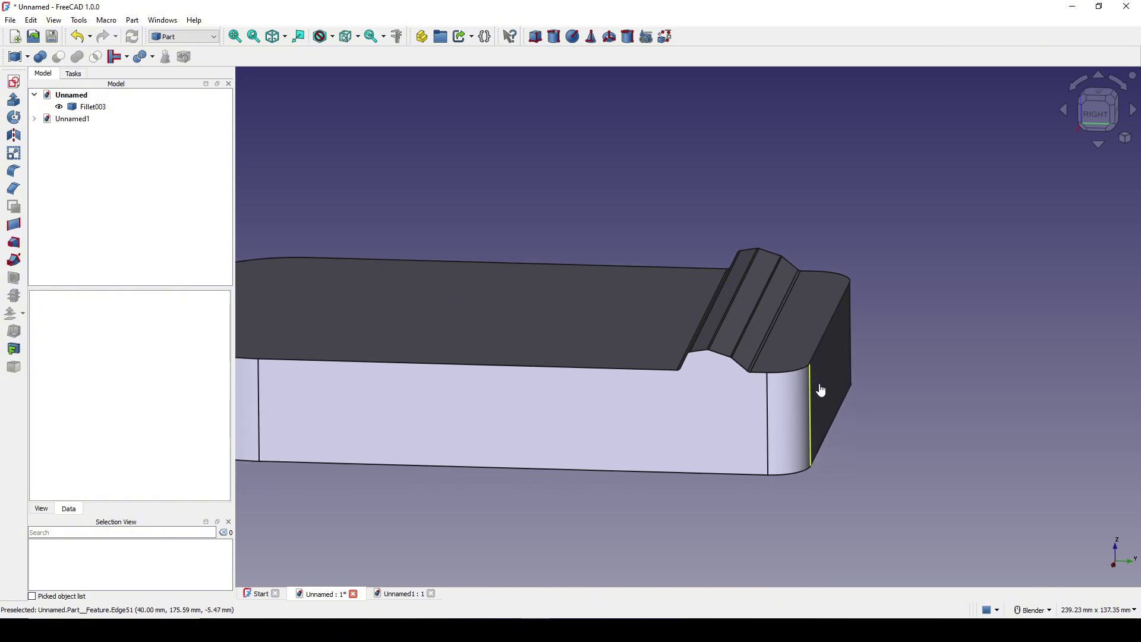
scroll(715, 355, "up", 1)
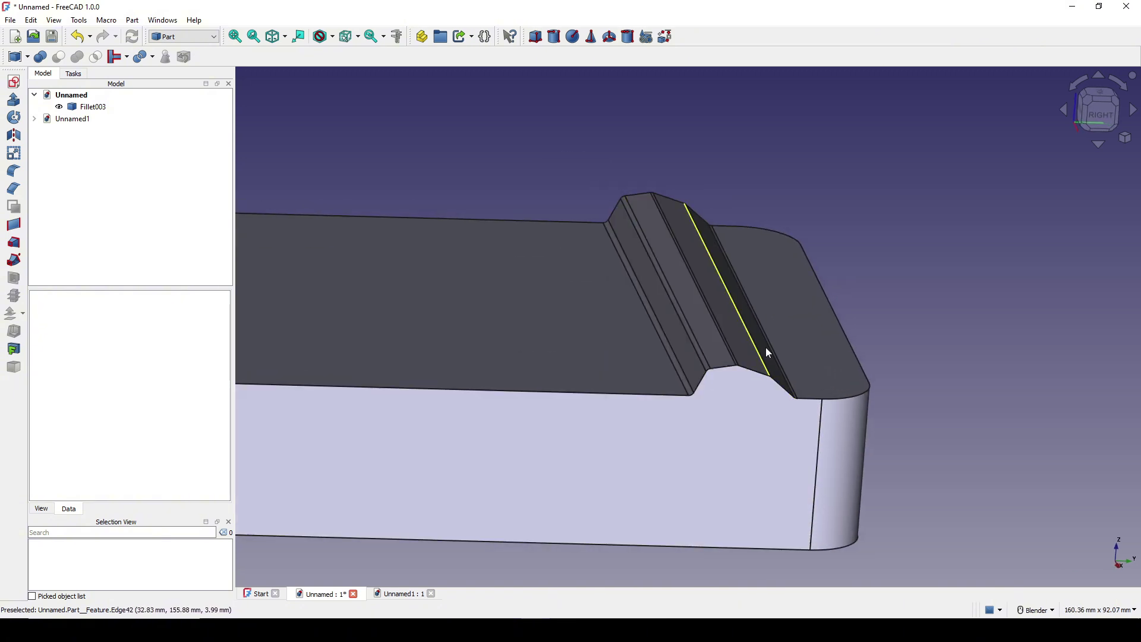
scroll(787, 366, "up", 1)
scroll(787, 366, "up", 5)
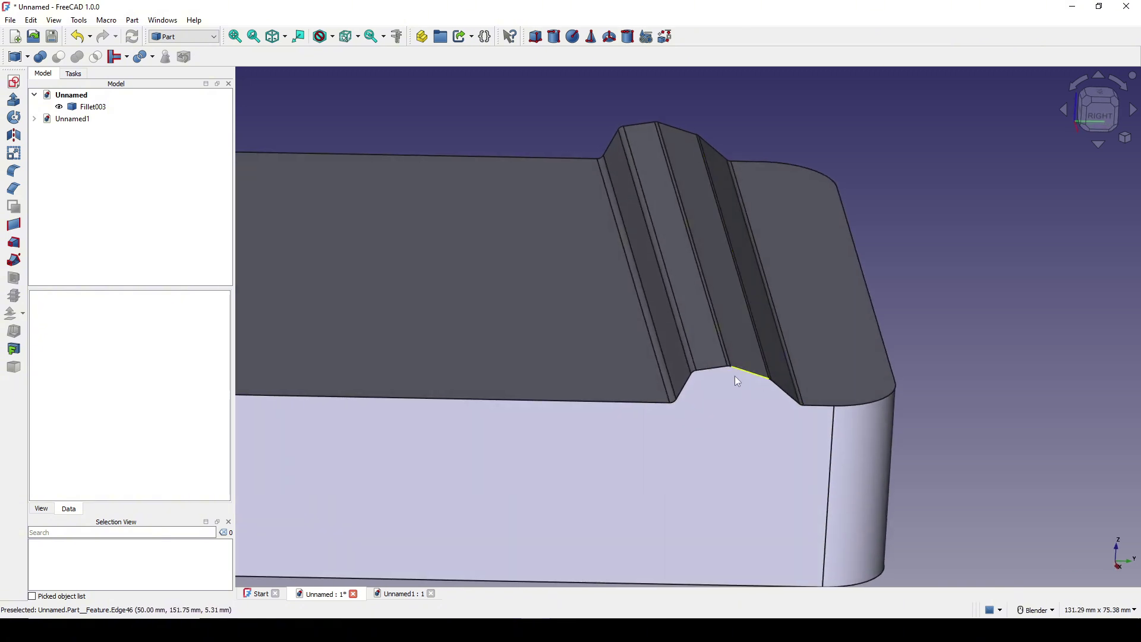
middle_click_drag(720, 390, 623, 346)
scroll(654, 344, "down", 2)
middle_click_drag(713, 339, 657, 348)
scroll(696, 365, "up", 3)
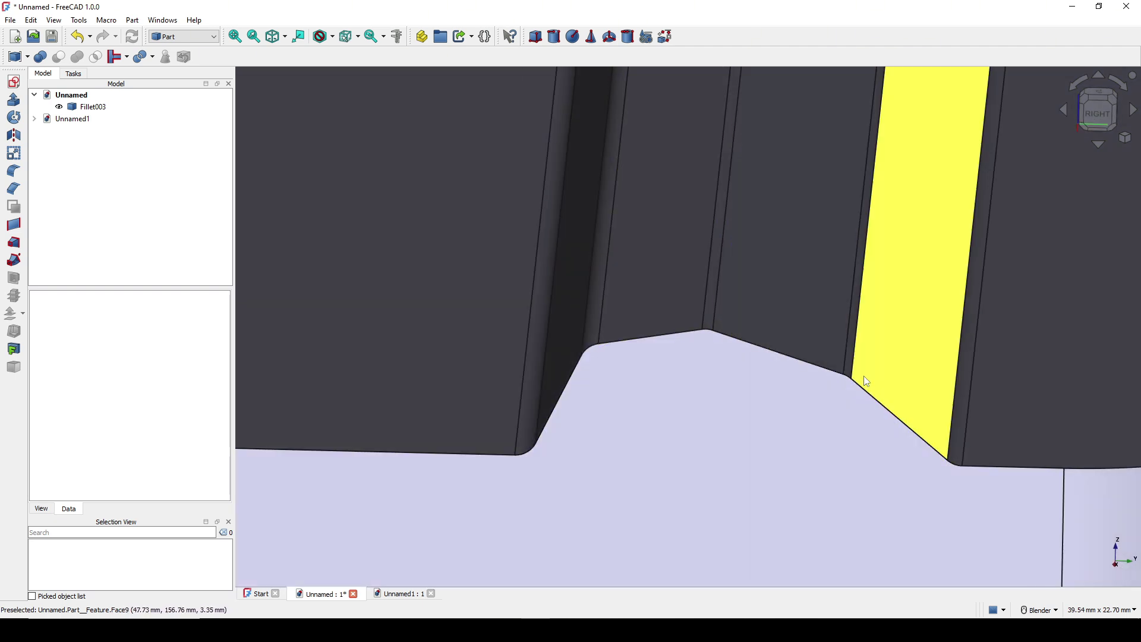
scroll(856, 386, "down", 4)
middle_click_drag(856, 402, 892, 408)
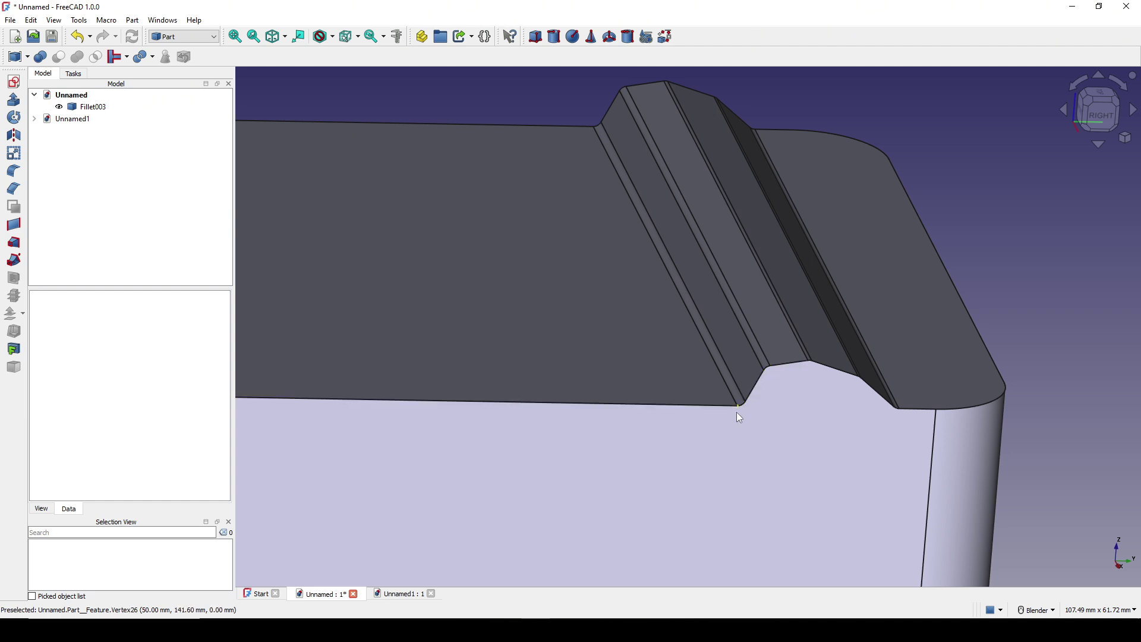
scroll(737, 414, "down", 5)
middle_click_drag(679, 408, 677, 452)
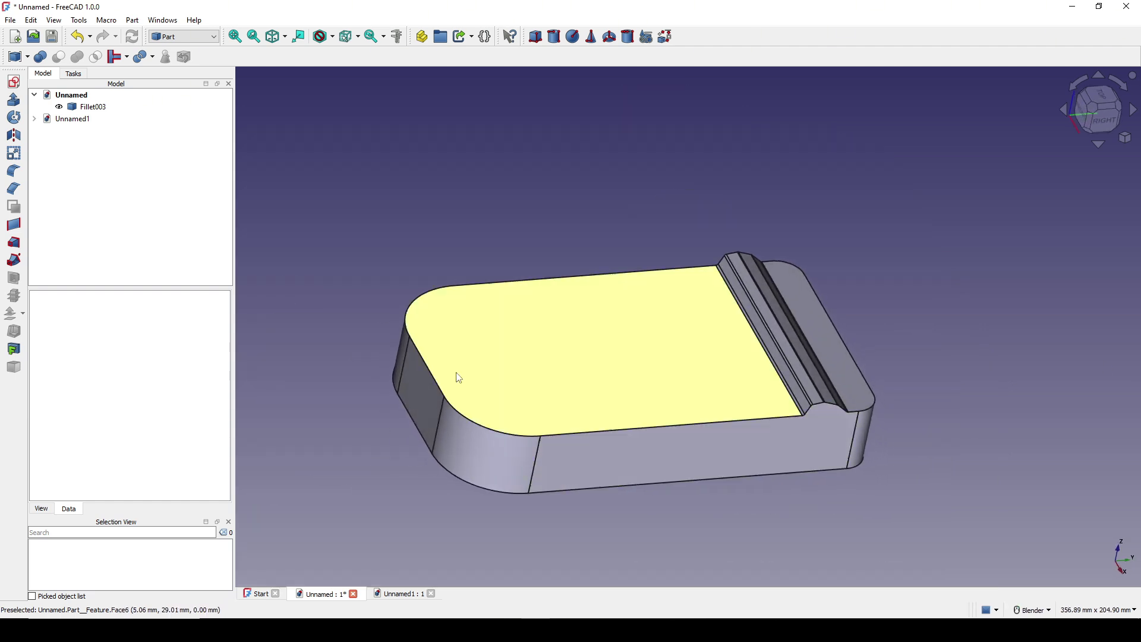
Fillet the upper edge of the block's short front face with a 3 mm constant radius
left_click(432, 373)
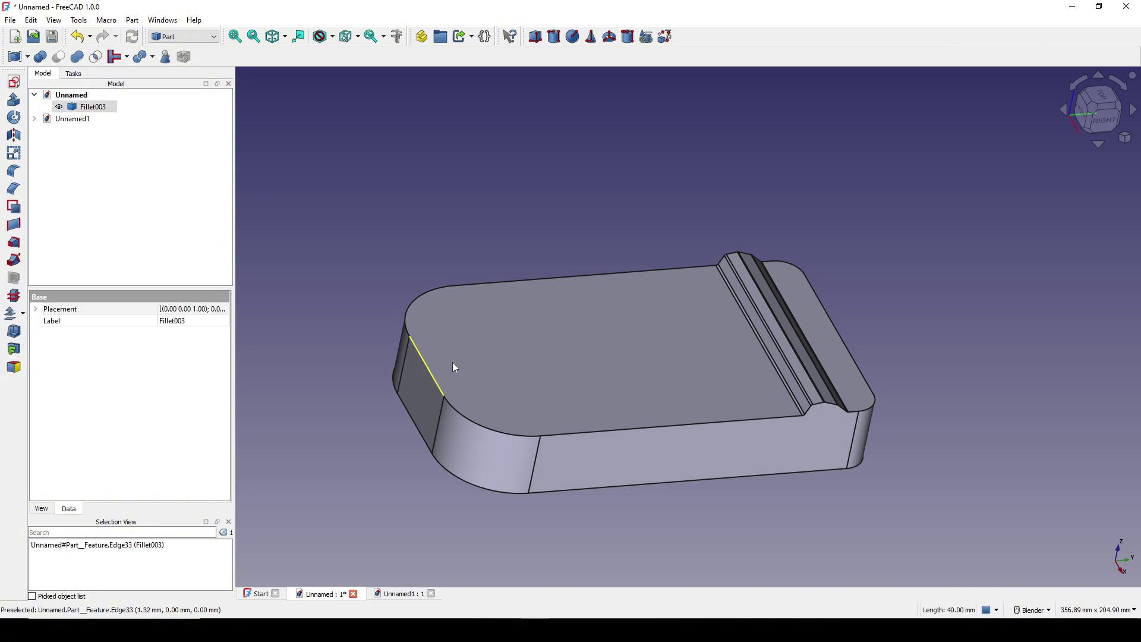
left_click(11, 174)
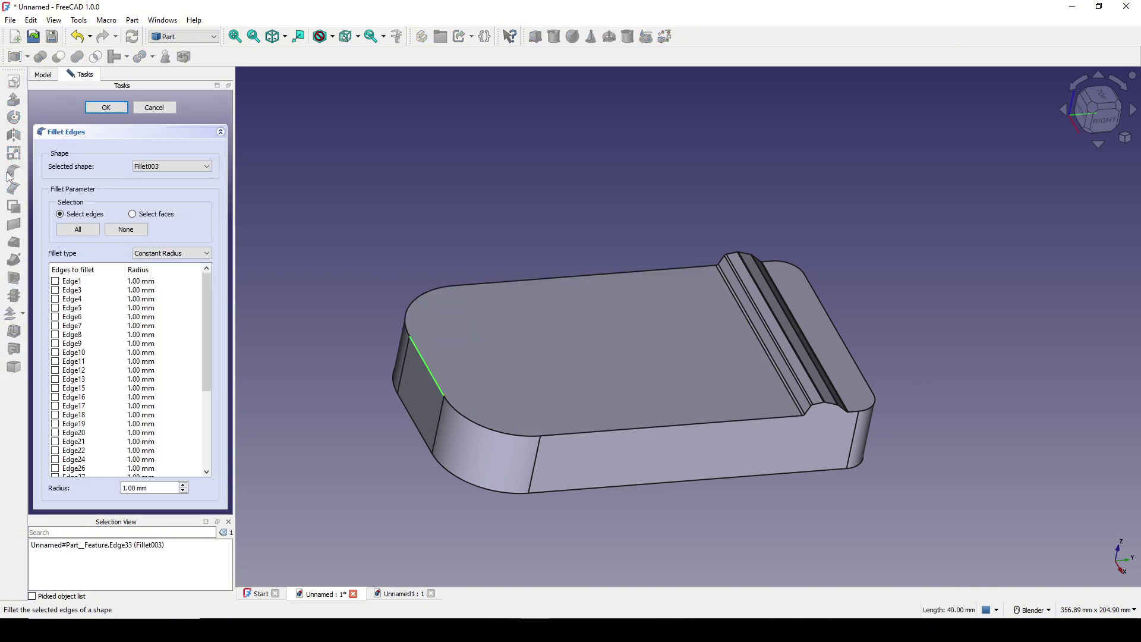
left_click(142, 487)
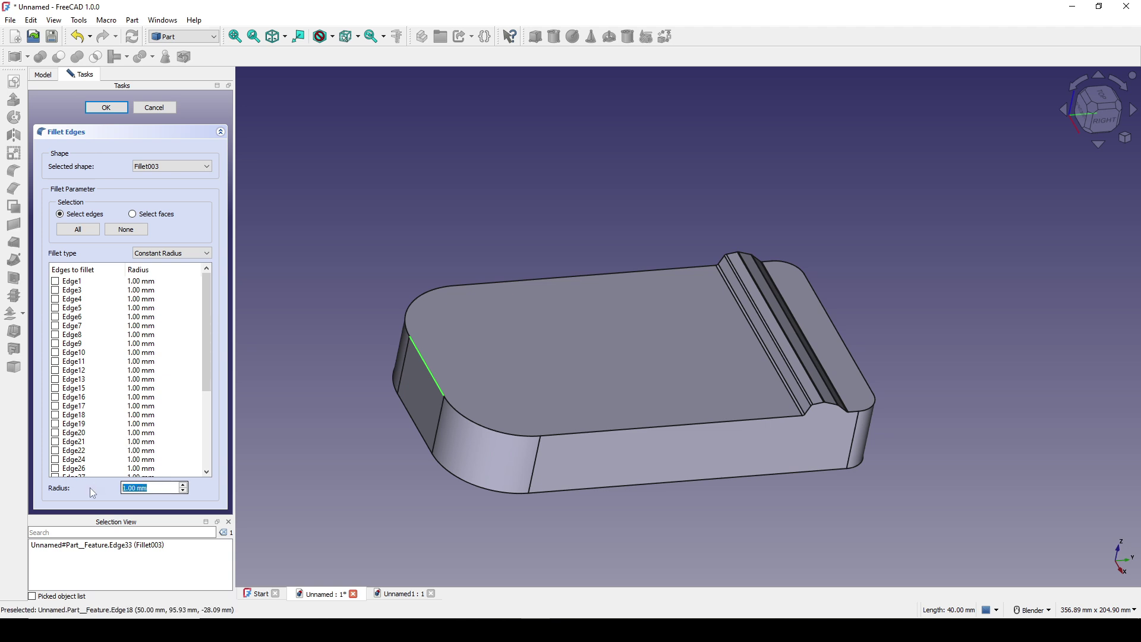
type("3")
left_click(108, 107)
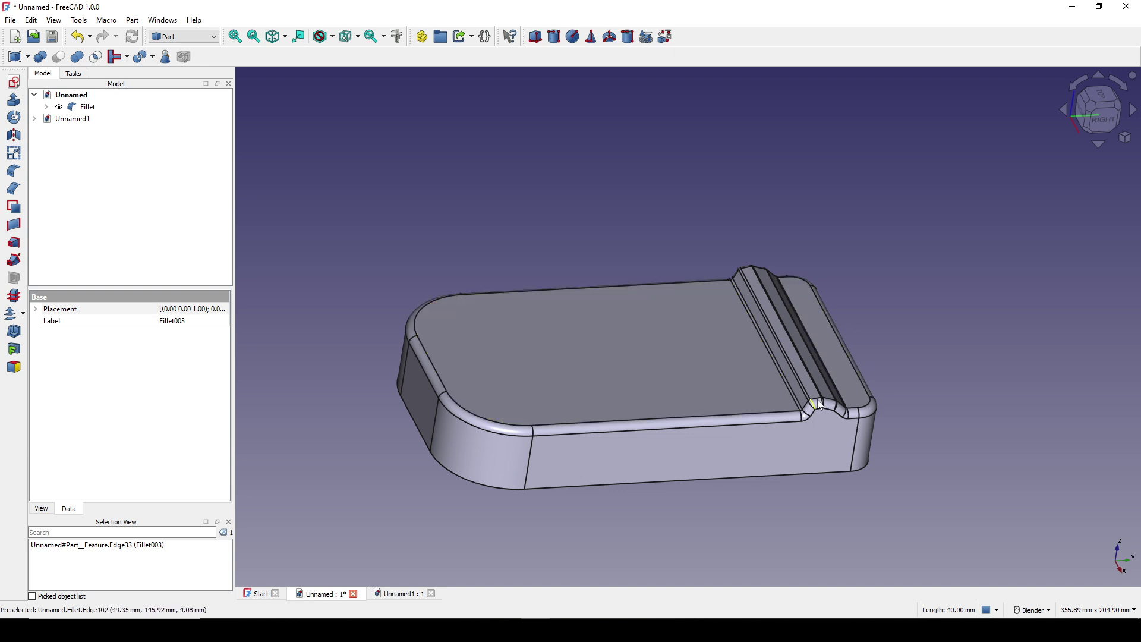
Try to change the radius of the existing front edge fillet to 17 mm
left_click(81, 108)
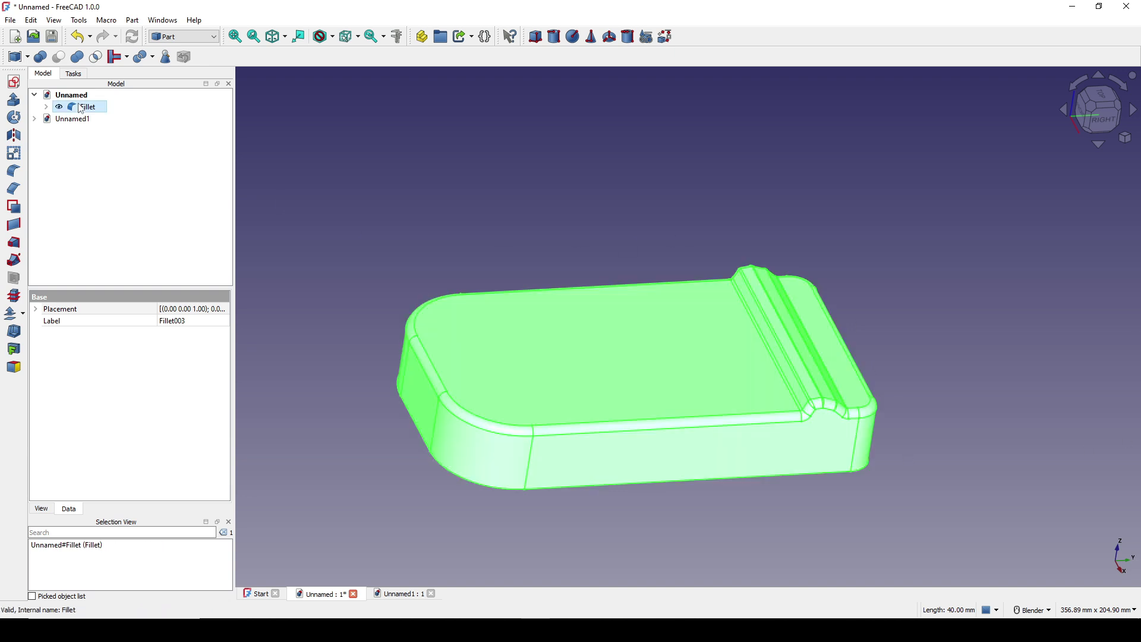
double_click(81, 107)
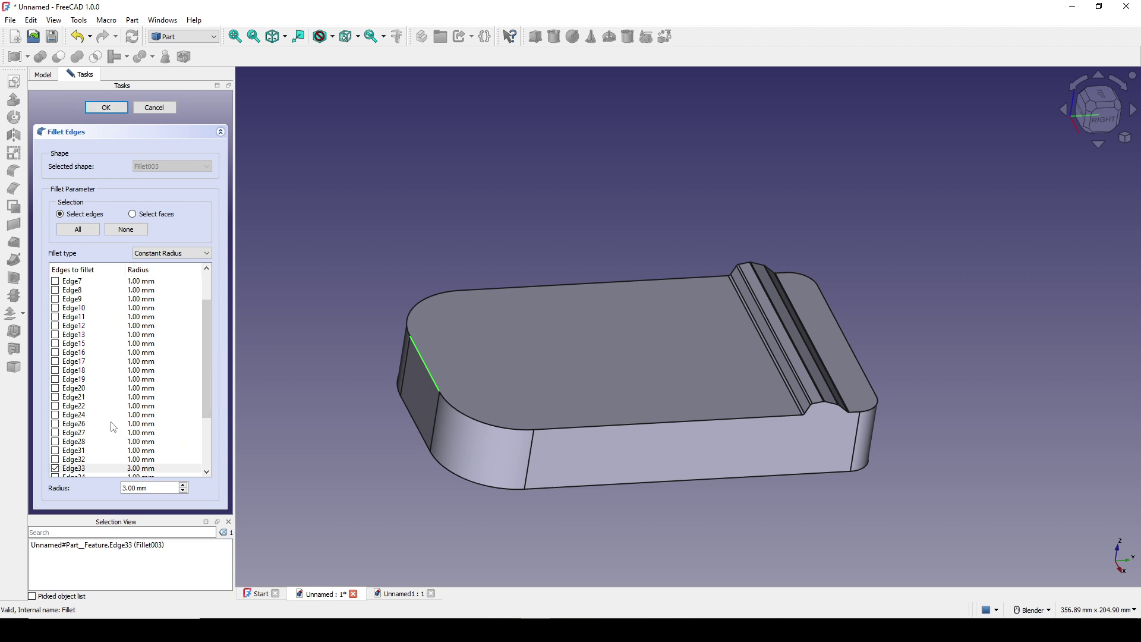
scroll(115, 427, "down", 3)
left_click(77, 389)
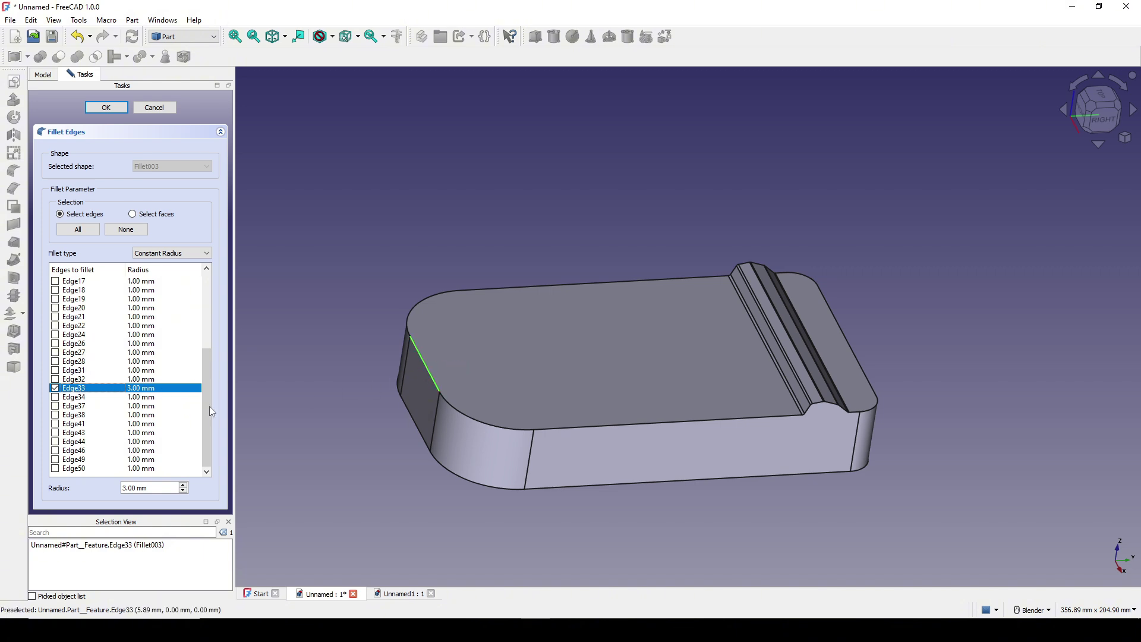
double_click(136, 390)
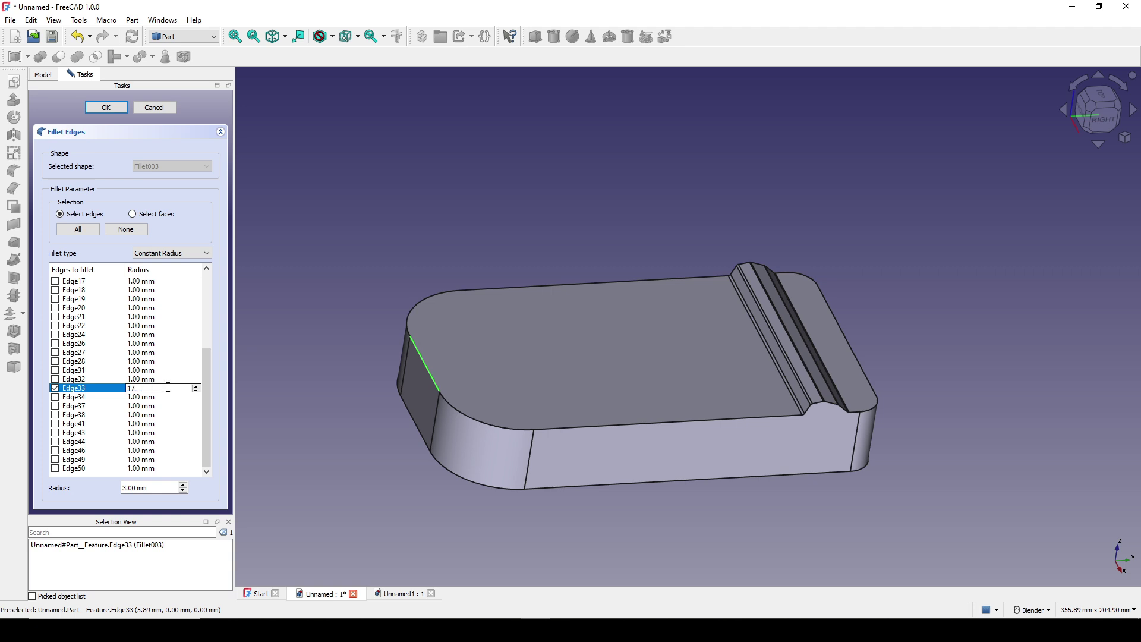
left_click(106, 108)
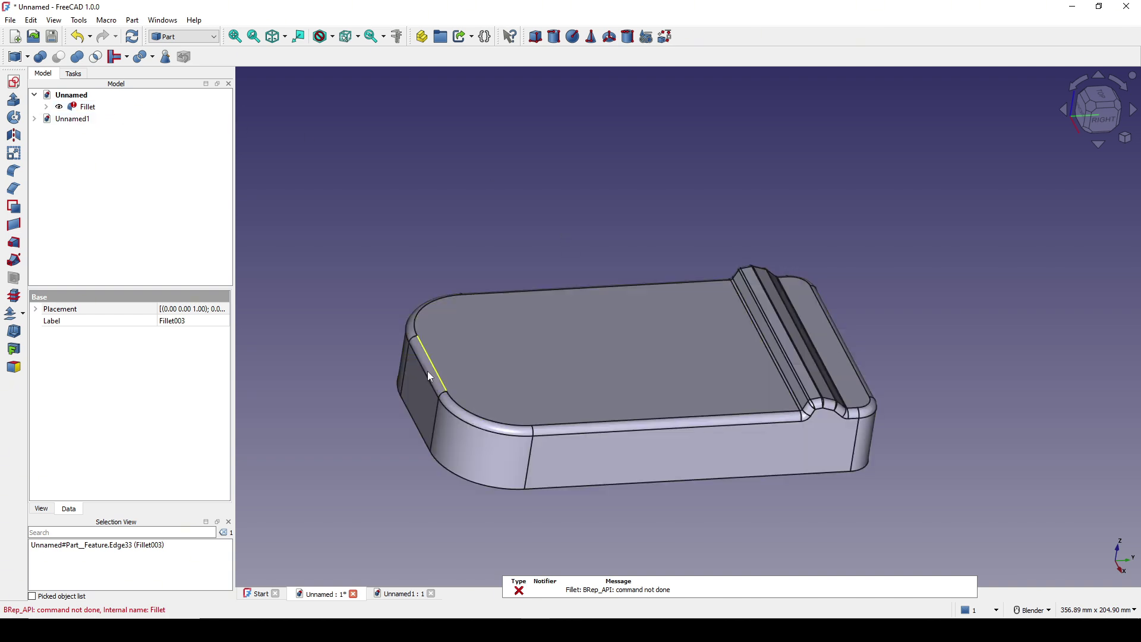
middle_click_drag(709, 406, 708, 387, "shift")
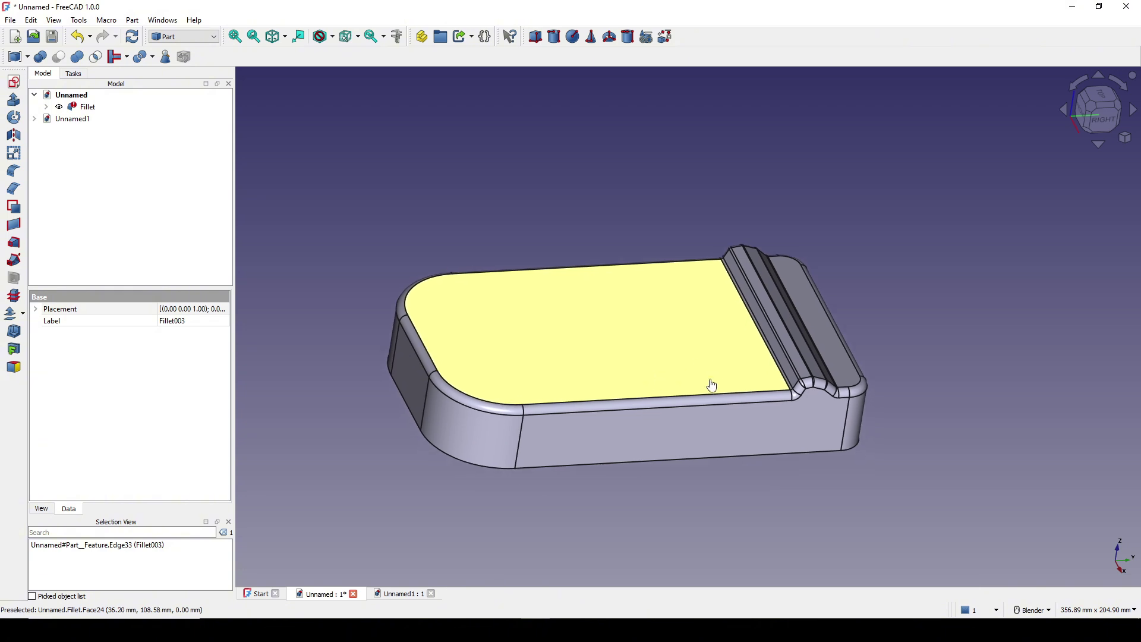
Examine the large rounded front, corner and tapering side faces of the solid in the Unnamed1 document, and close that document
left_click(395, 595)
middle_click_drag(762, 521, 440, 418)
left_click(477, 388)
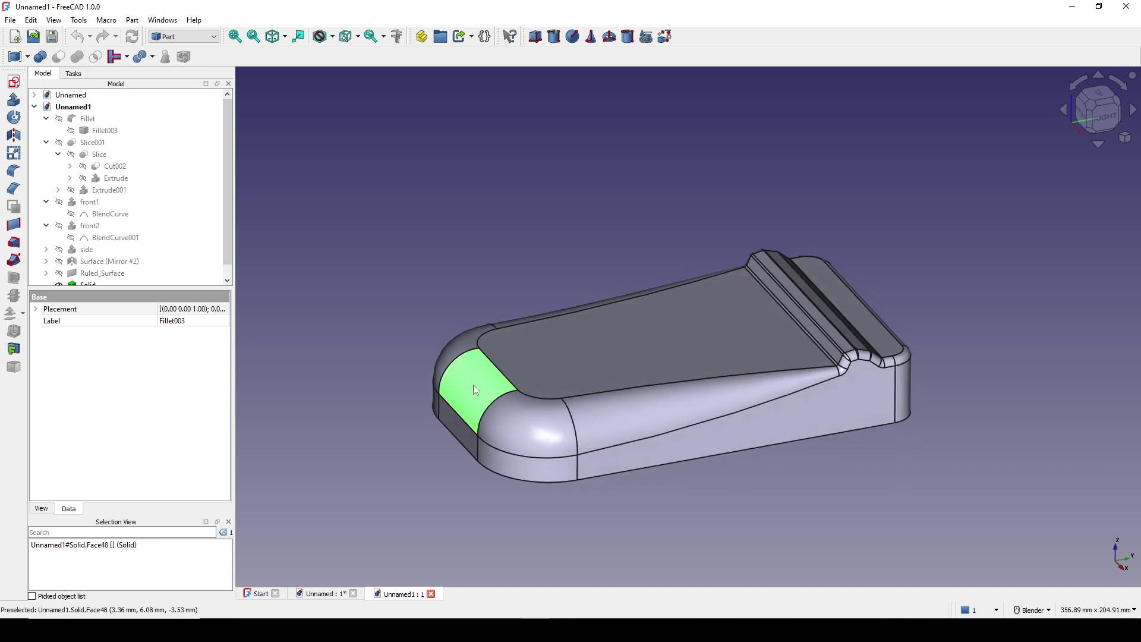
middle_click_drag(488, 405, 543, 490)
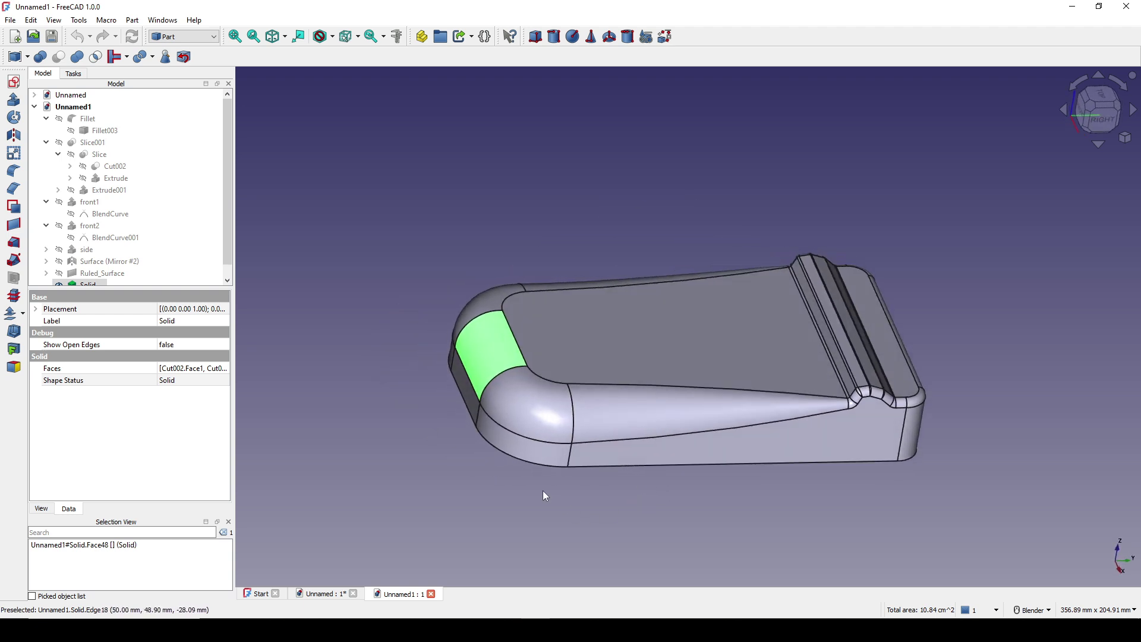
left_click(531, 423)
mouse_move(576, 410)
middle_mouse_down()
mouse_move(590, 415)
mouse_move(572, 420)
mouse_move(598, 416)
middle_mouse_up()
left_click(574, 418)
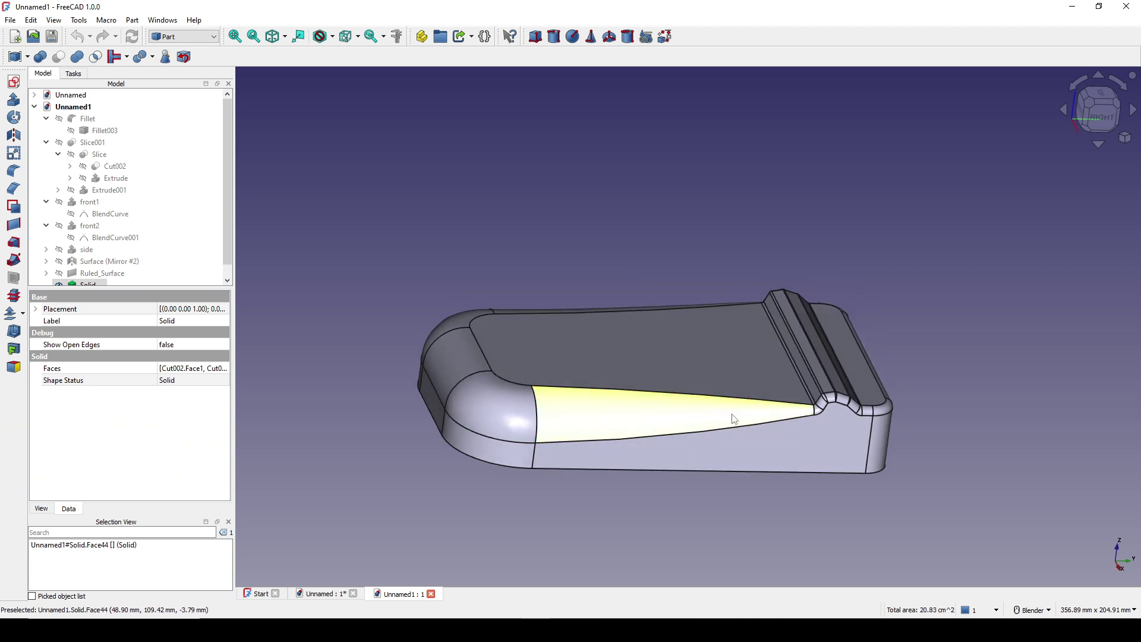
scroll(668, 421, "up", 2)
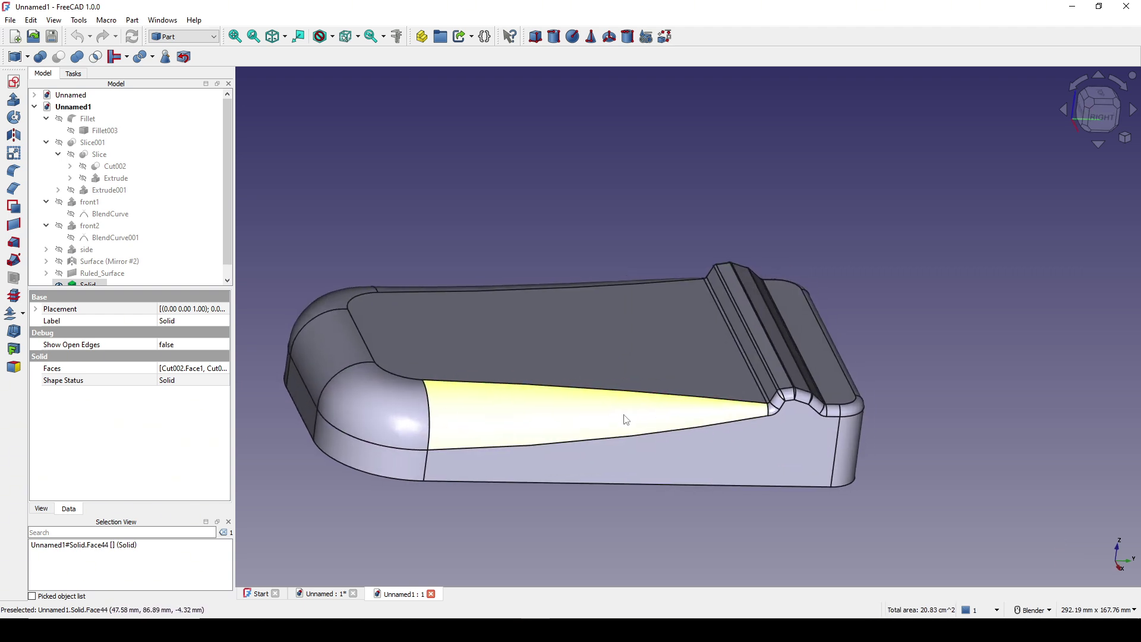
scroll(768, 409, "down", 1)
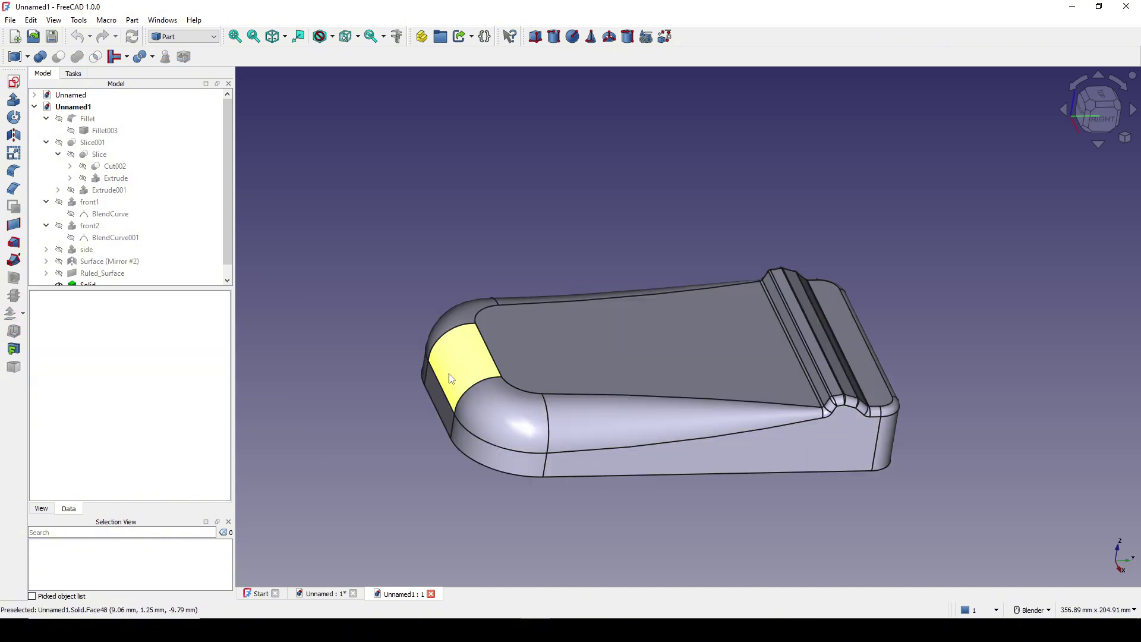
key("ctrl+F4")
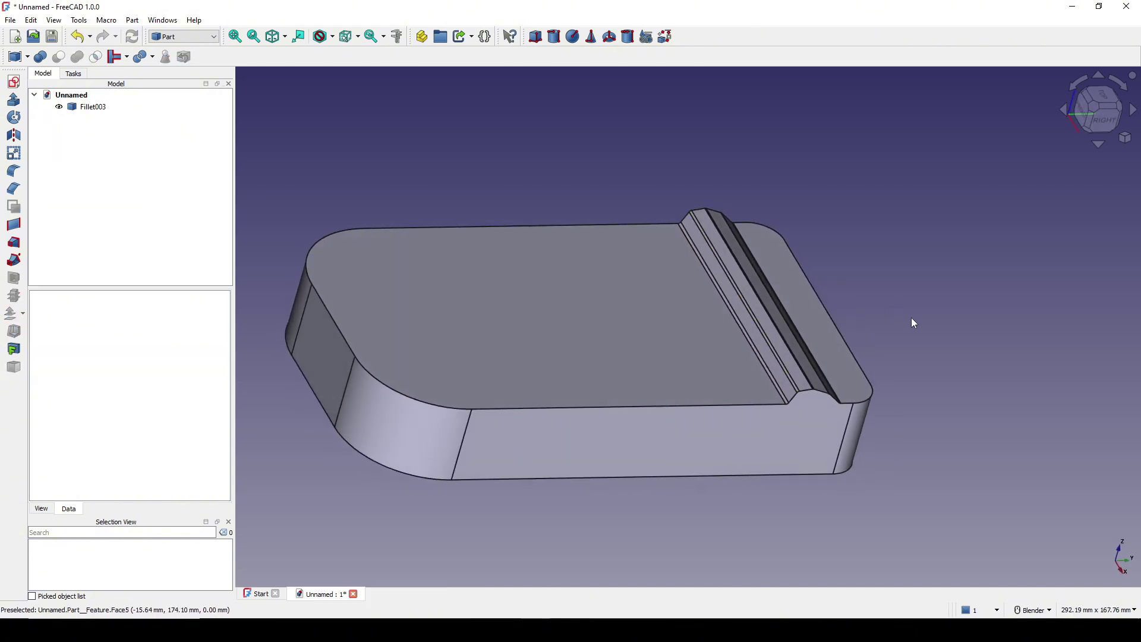
Apply a 3 mm constant-radius fillet to the top edge at the front end of the Fillet003 block
scroll(910, 321, "down", 1)
middle_click_drag(892, 307, 880, 321)
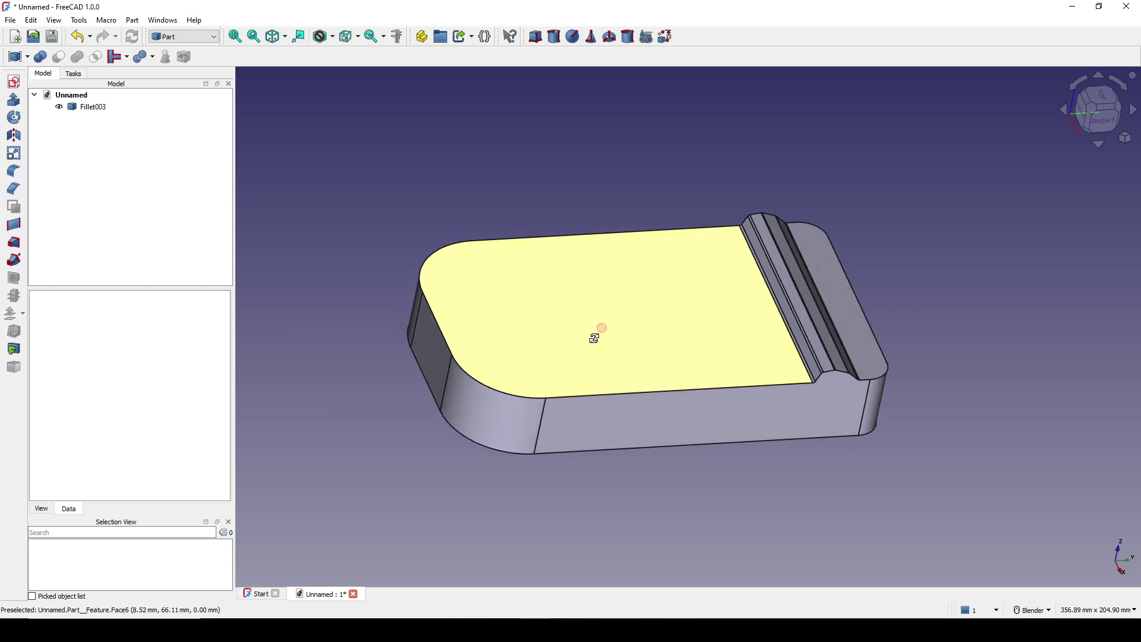
left_click(451, 344)
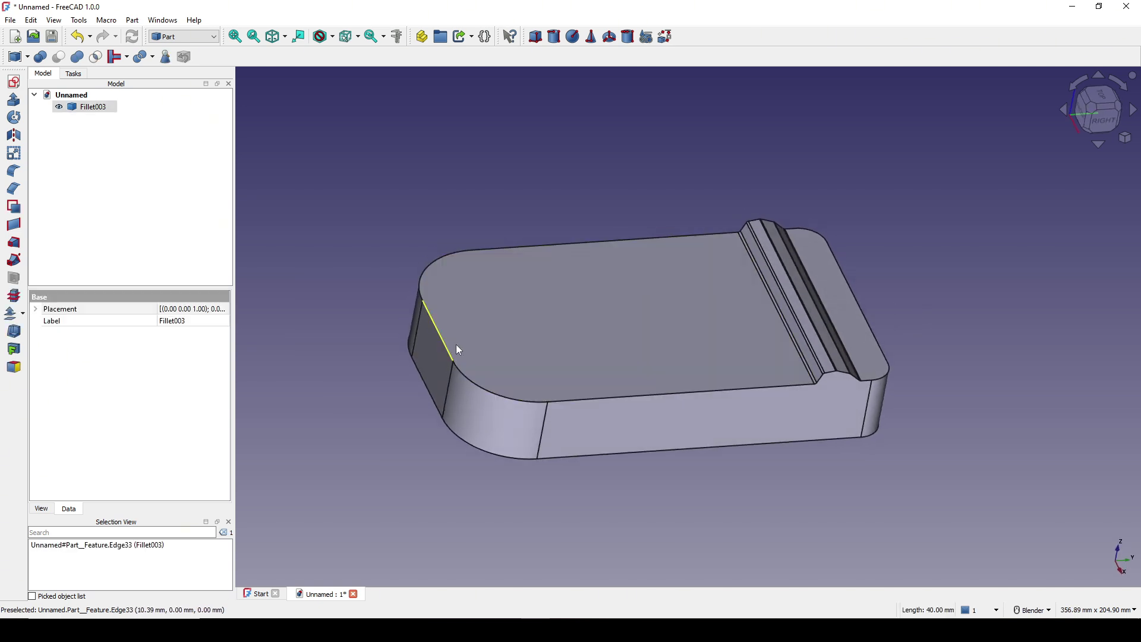
middle_click_drag(767, 351, 805, 326)
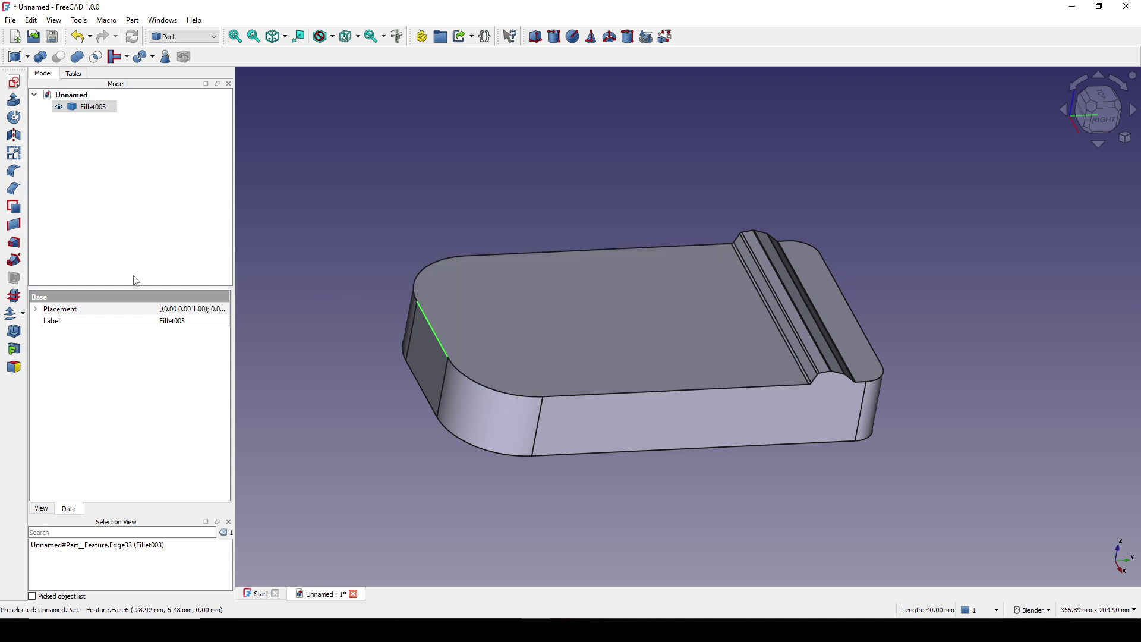
left_click(14, 170)
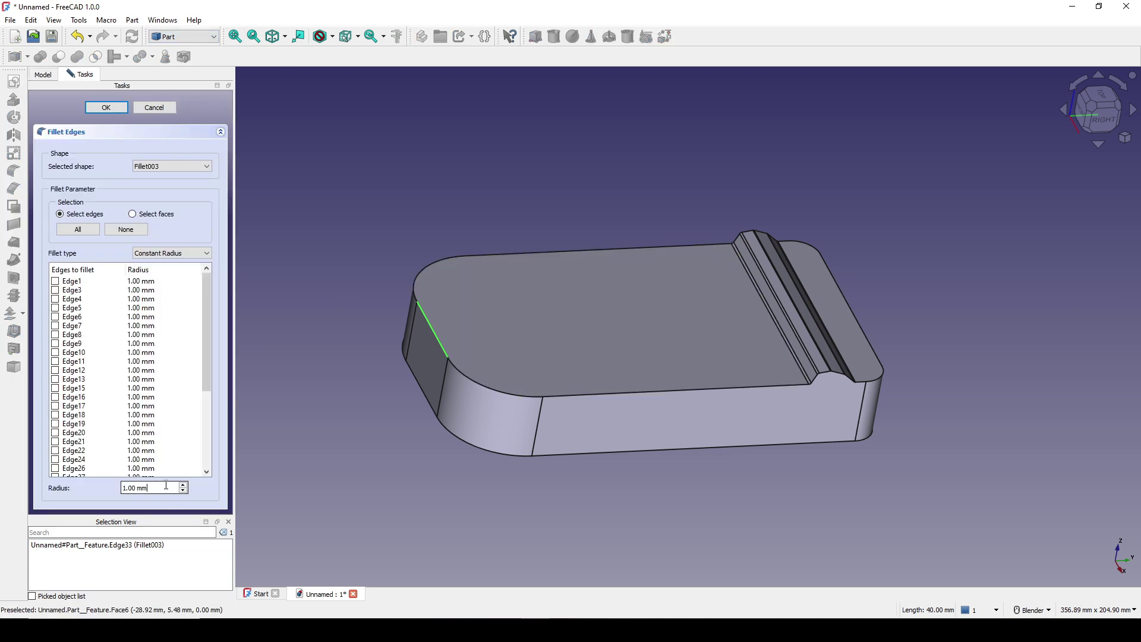
triple_click(147, 488)
type("3")
left_click(107, 109)
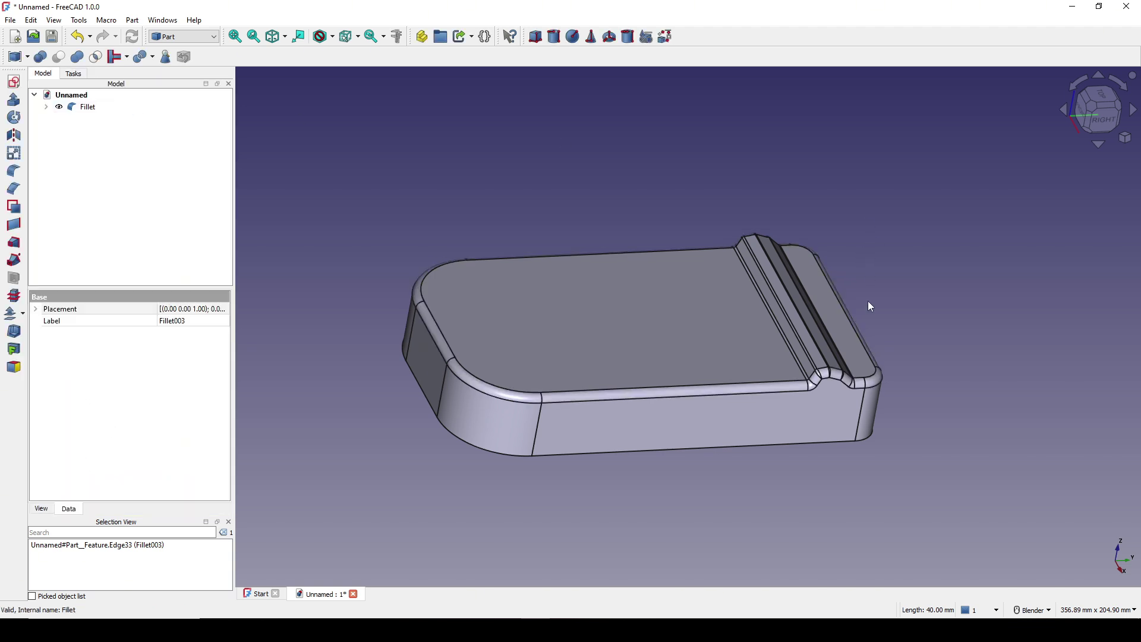
Examine the fillet around the block's top outline, especially across the ridge ends and along the front corners and sides
scroll(851, 395, "up", 4)
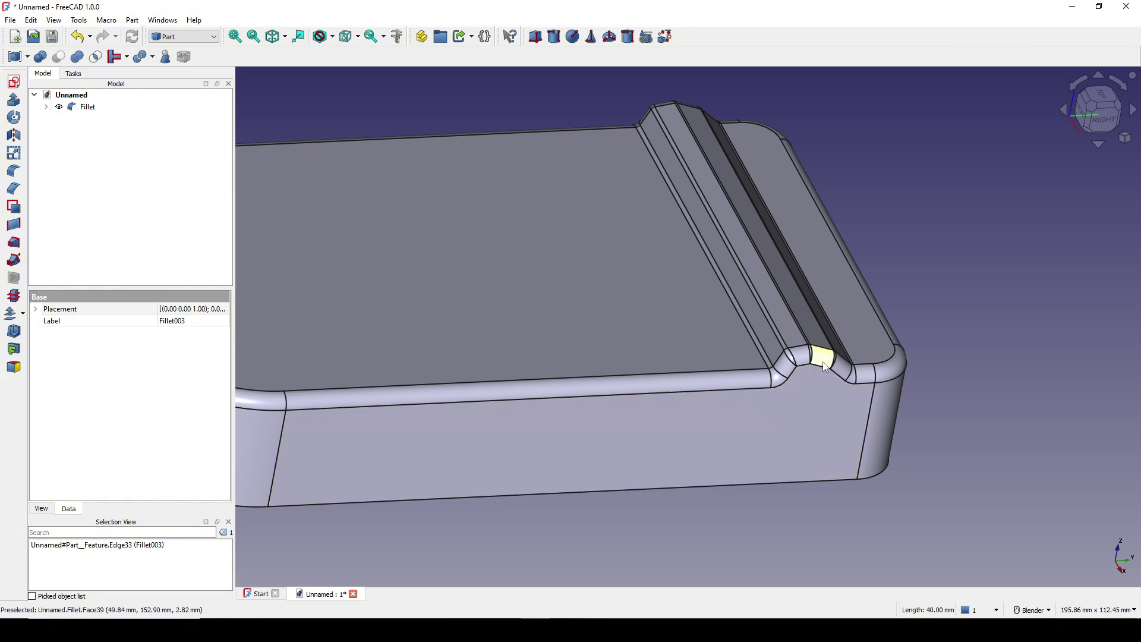
scroll(879, 370, "down", 4)
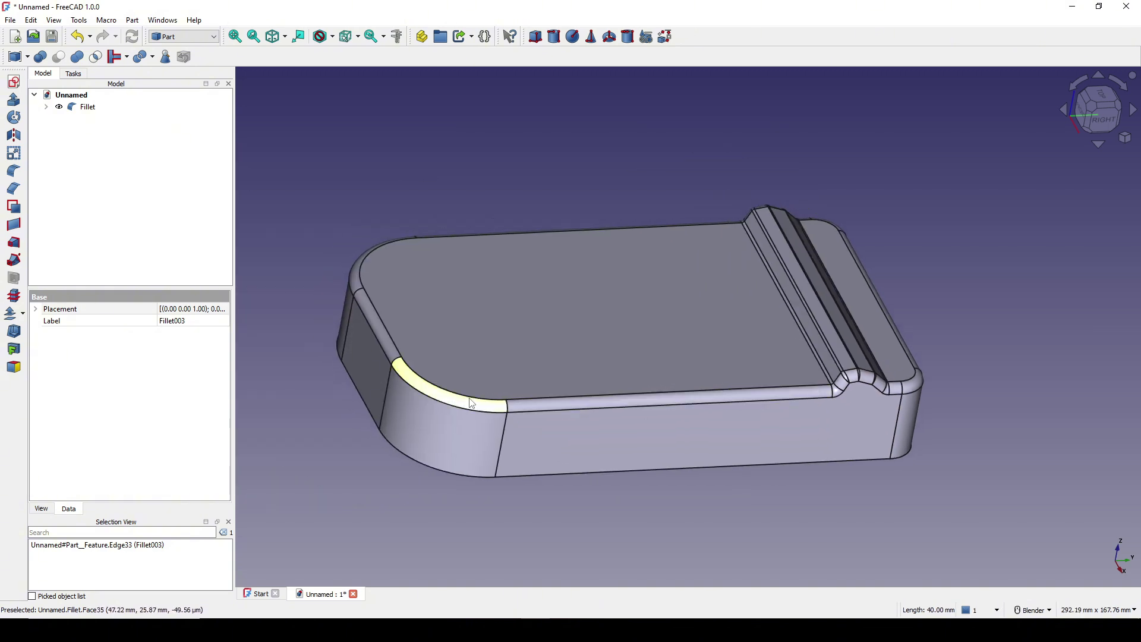
scroll(528, 355, "down", 1)
left_click(937, 323)
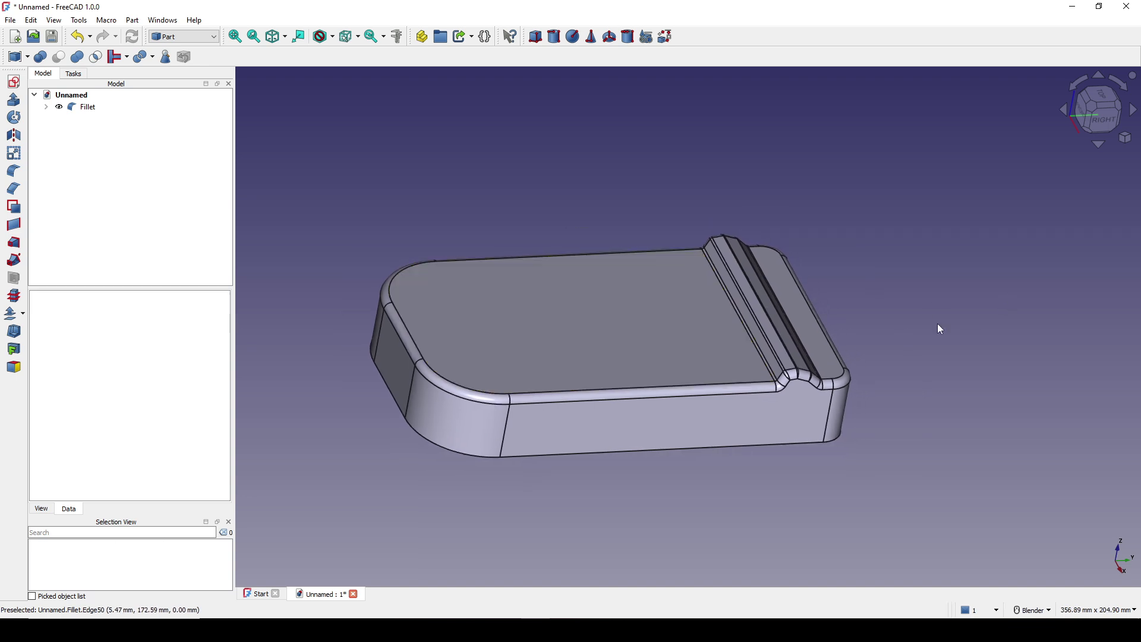
middle_click_drag(937, 324, 890, 239)
scroll(890, 240, "up", 1)
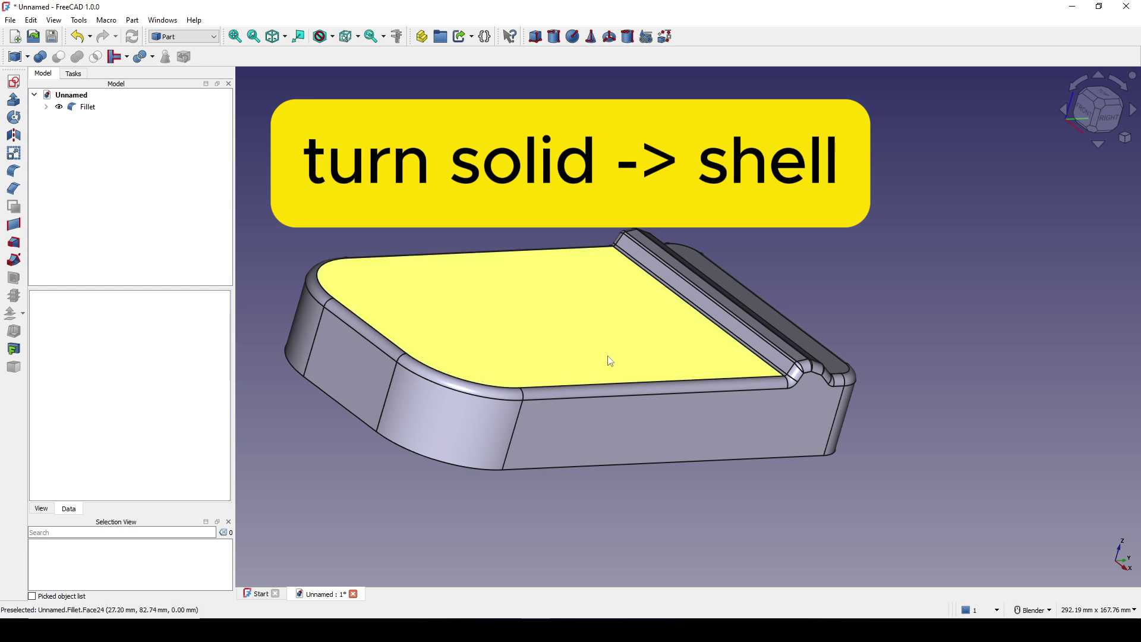
scroll(604, 355, "down", 1)
middle_click_drag(603, 355, 617, 362)
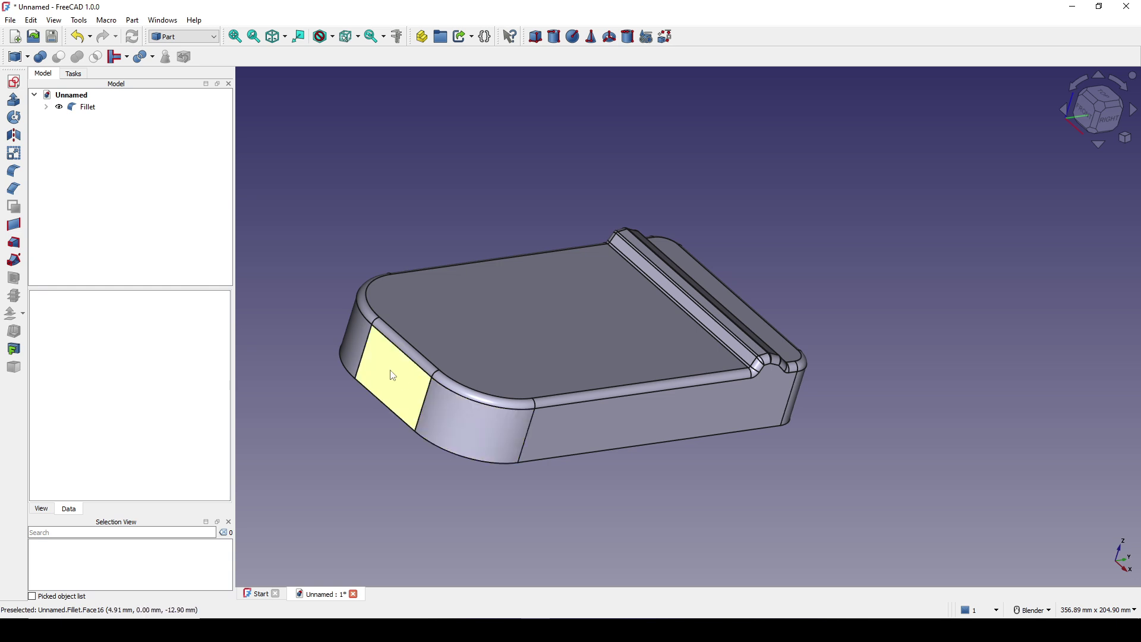
middle_click_drag(565, 331, 551, 342)
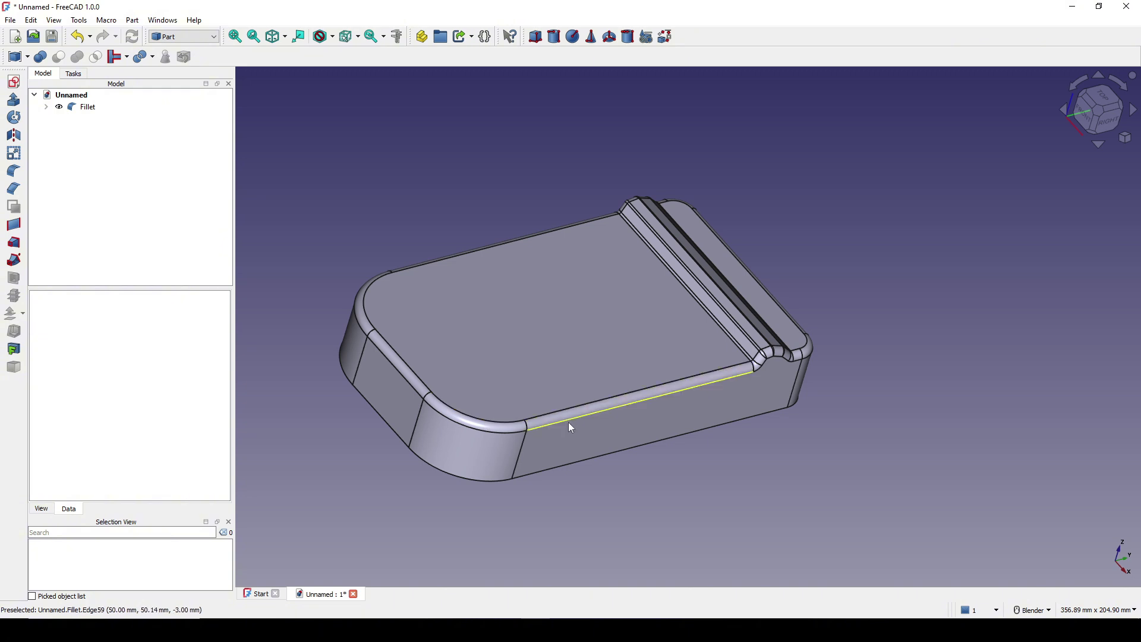
Build a refined shell from all faces of the filleted block with the Shape builder, using box selection
middle_click_drag(683, 333, 731, 309)
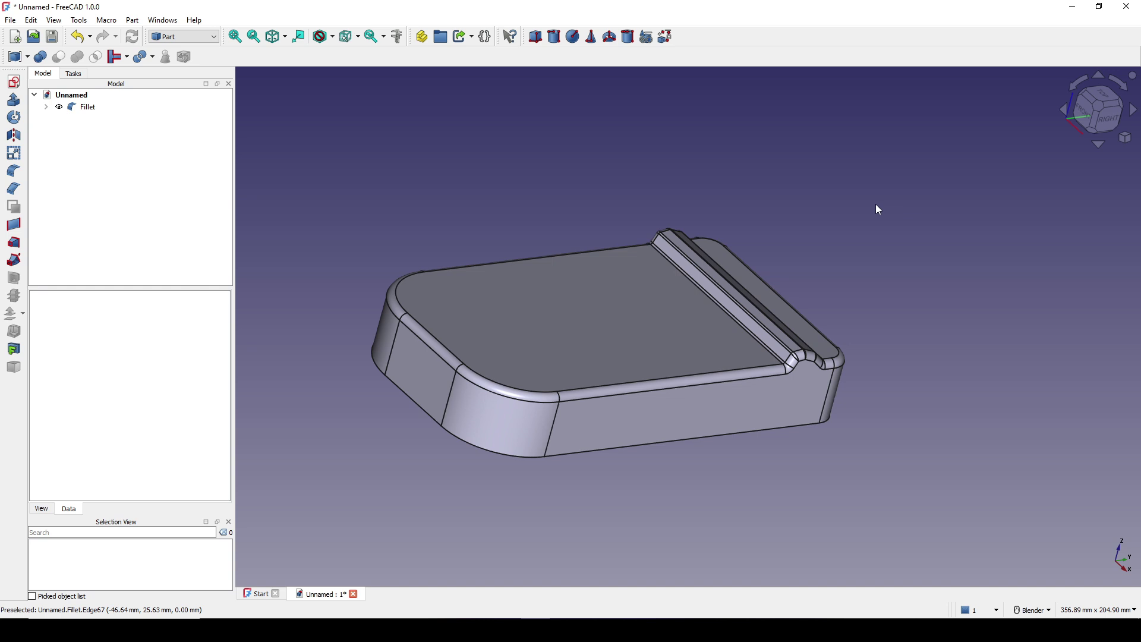
left_click(132, 20)
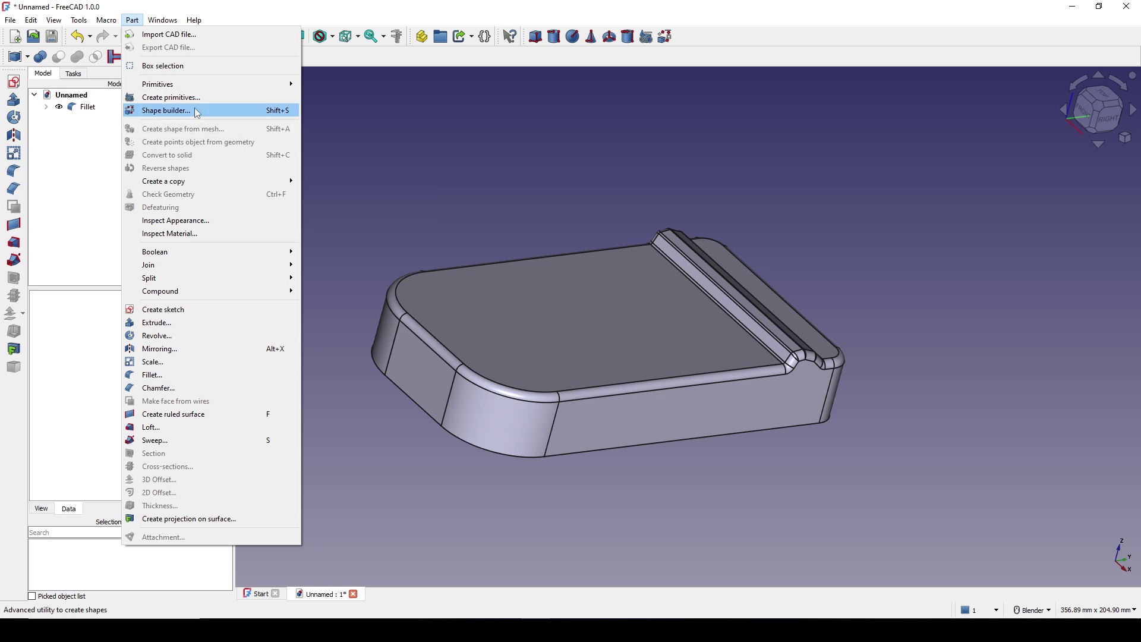
left_click(166, 109)
left_click(54, 220)
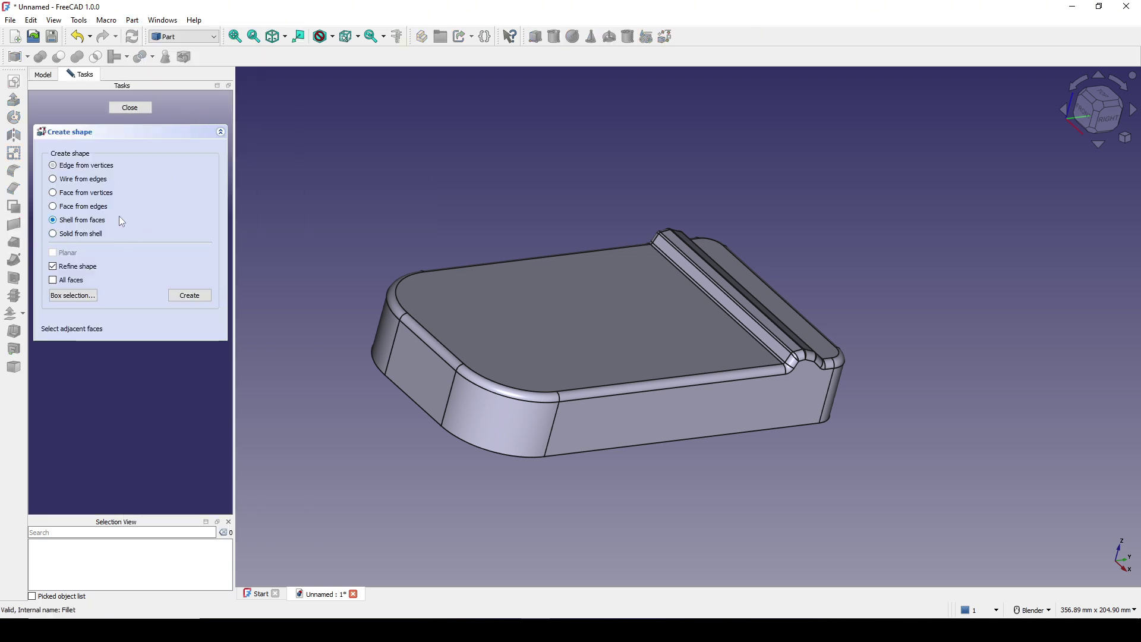
left_click(77, 299)
left_click_drag(305, 155, 1014, 551)
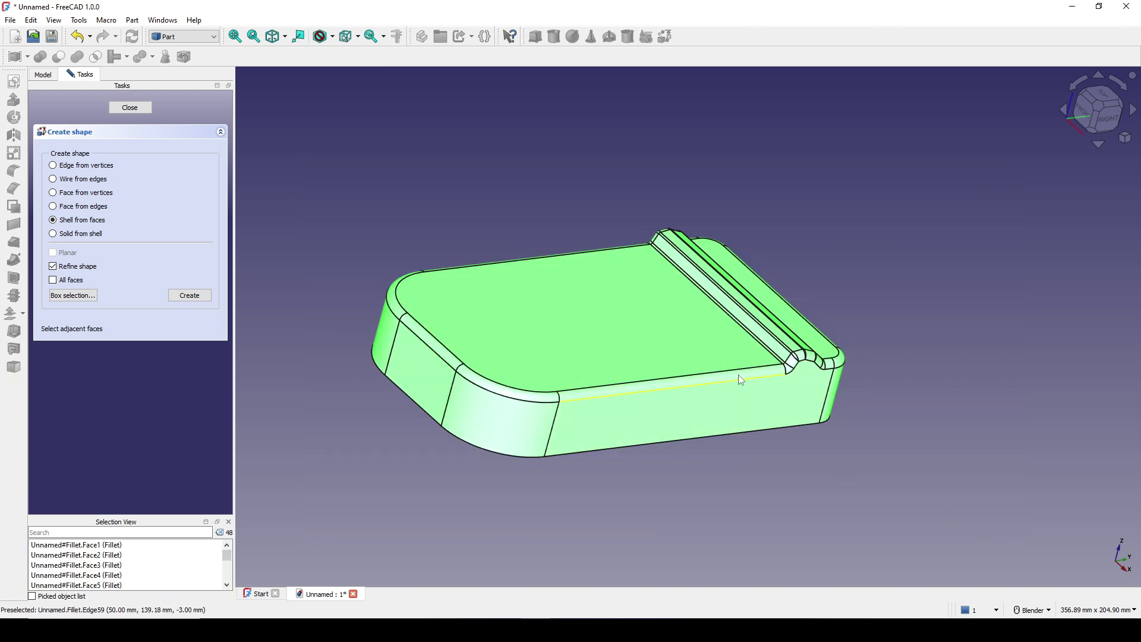
left_click(187, 296)
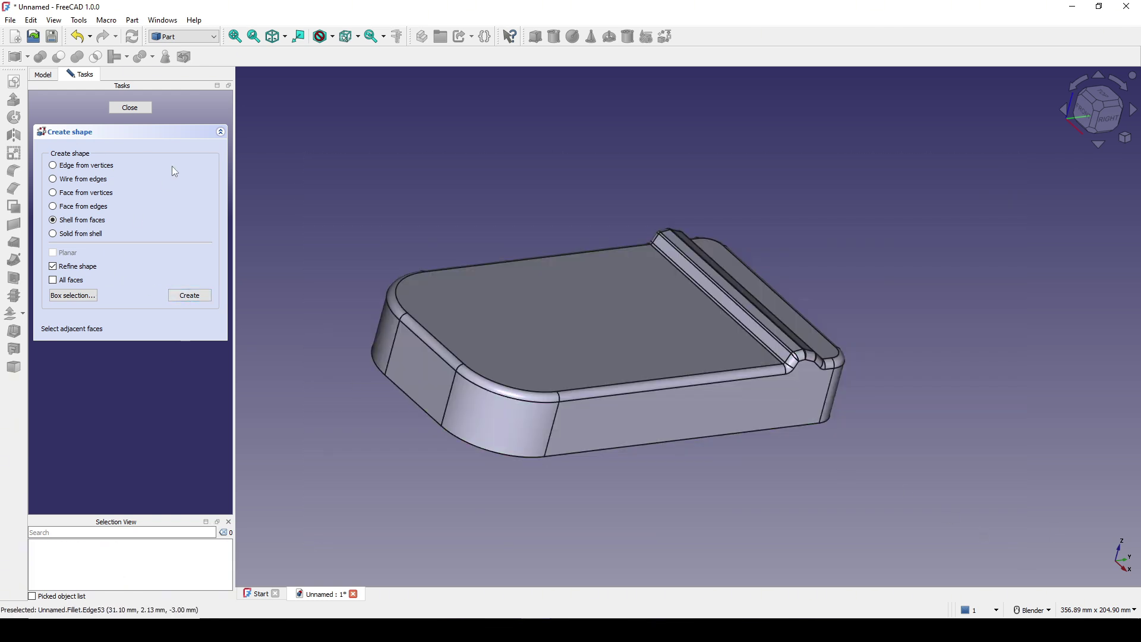
left_click(130, 108)
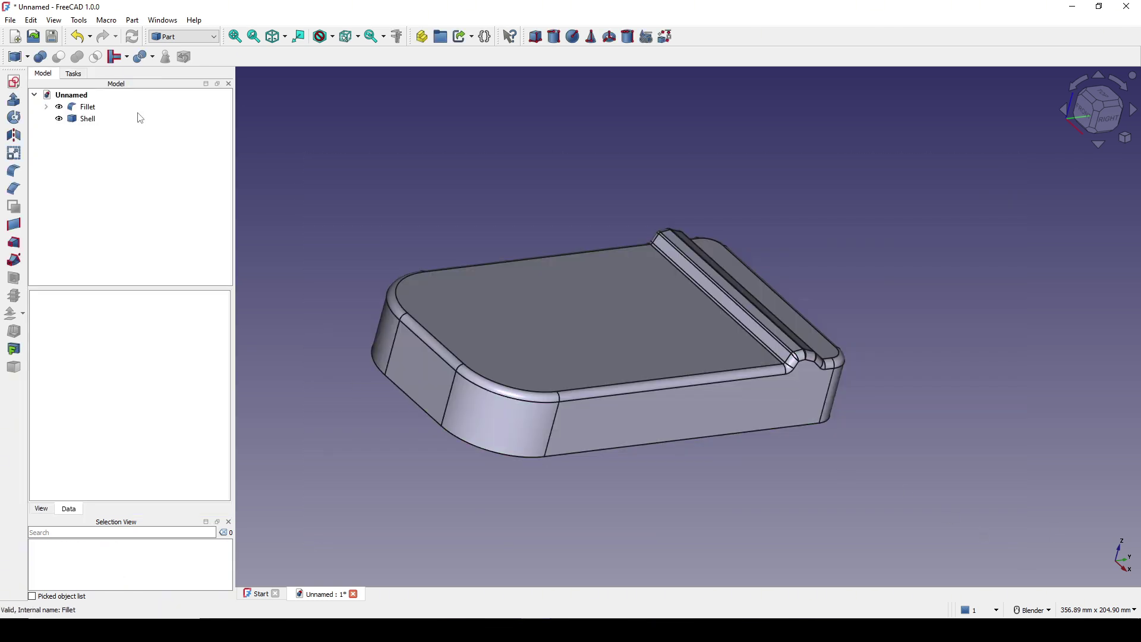
Hide the Fillet object so that only the new Shell is displayed
left_click(85, 119)
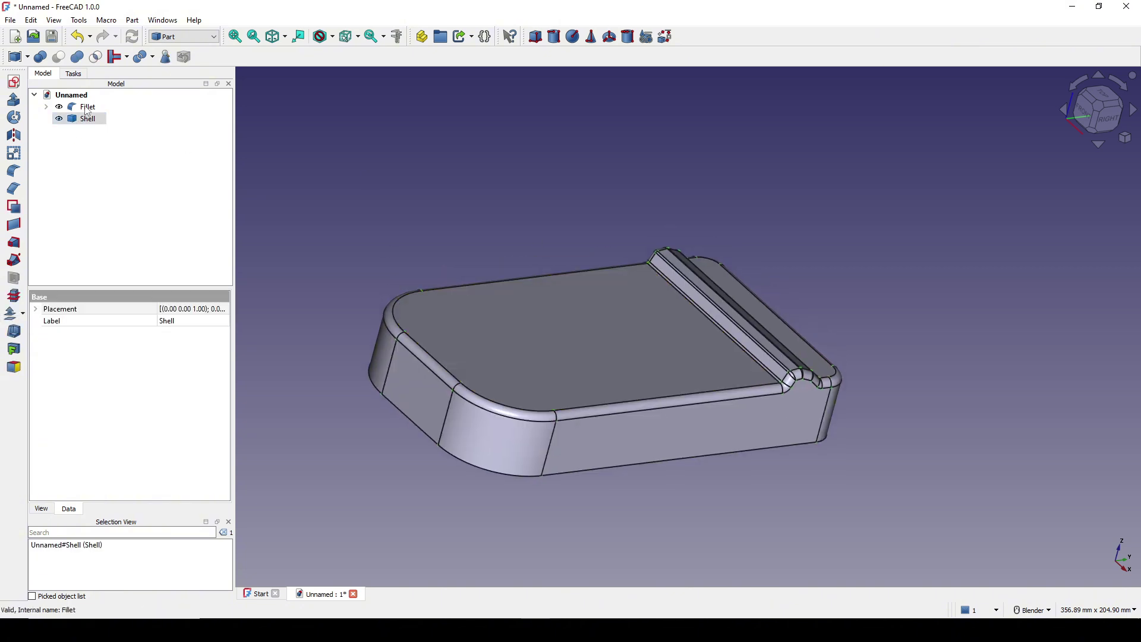
left_click(87, 107)
key("space")
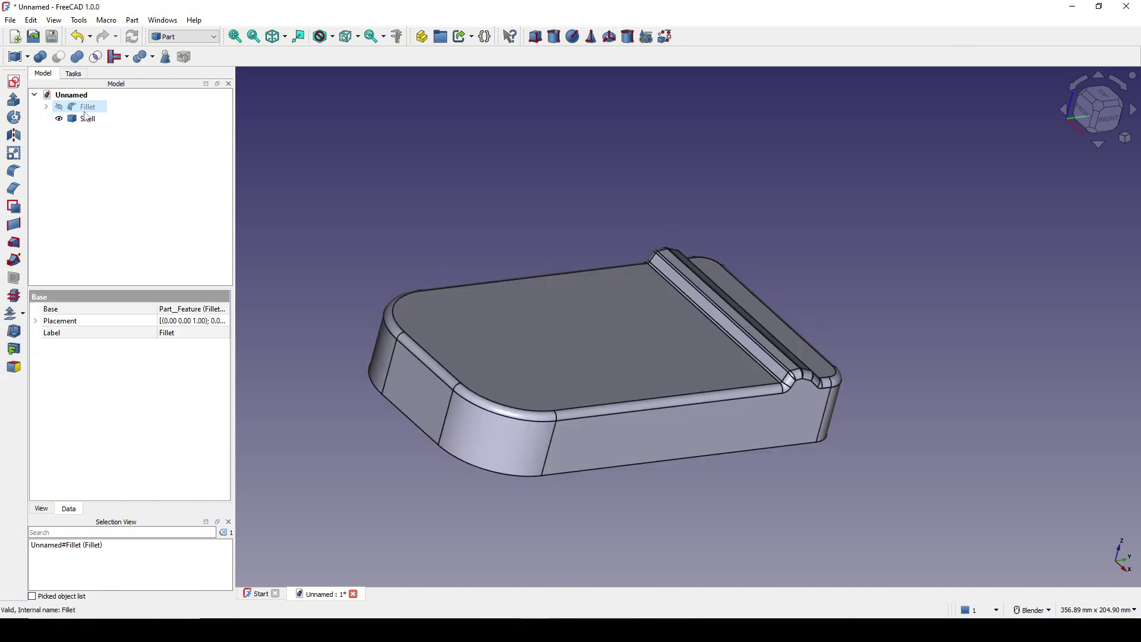
Examine the Shell's side faces, rounded front corners and ridge ends from several angles
middle_click_drag(678, 273, 689, 223)
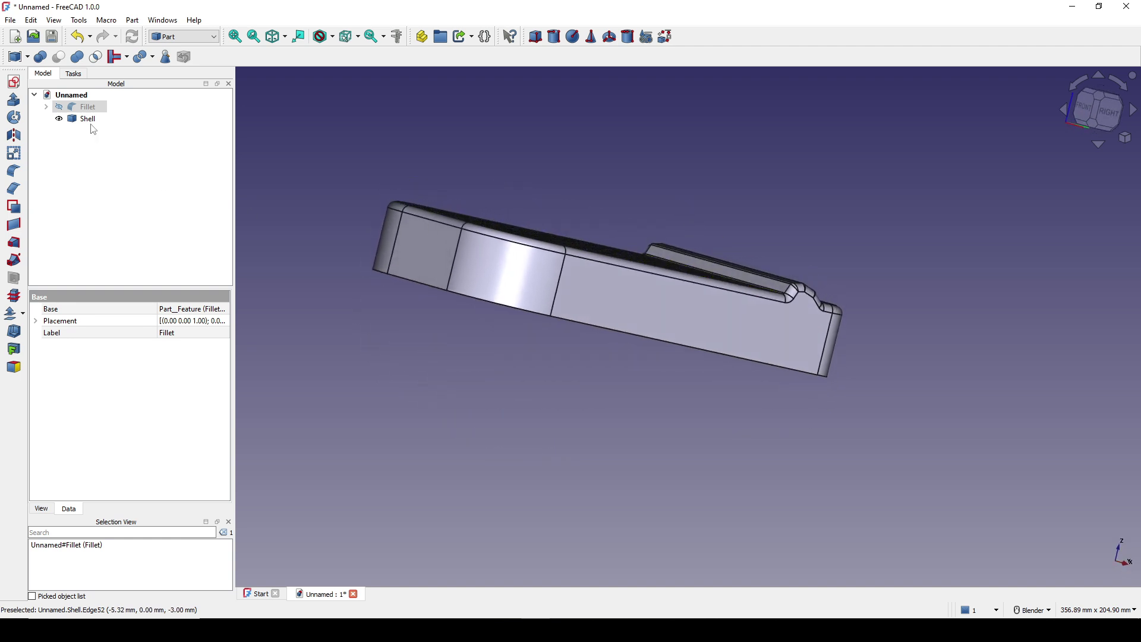
left_click(87, 119)
middle_click_drag(647, 268, 680, 308)
left_click(680, 308)
middle_click_drag(586, 326, 641, 330)
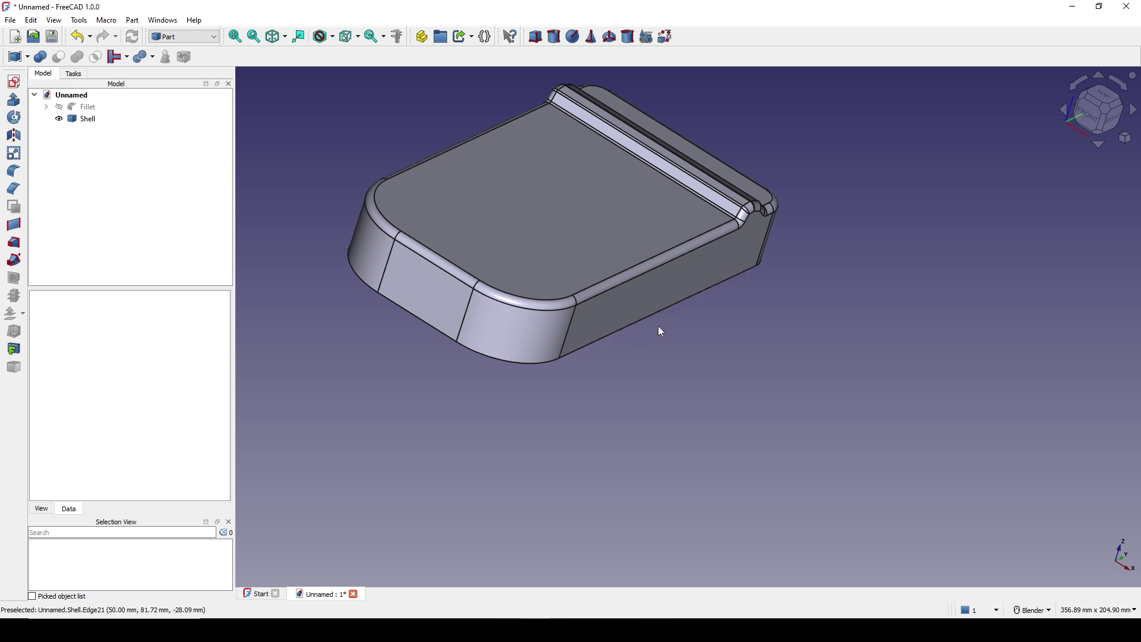
scroll(654, 360, "up", 3)
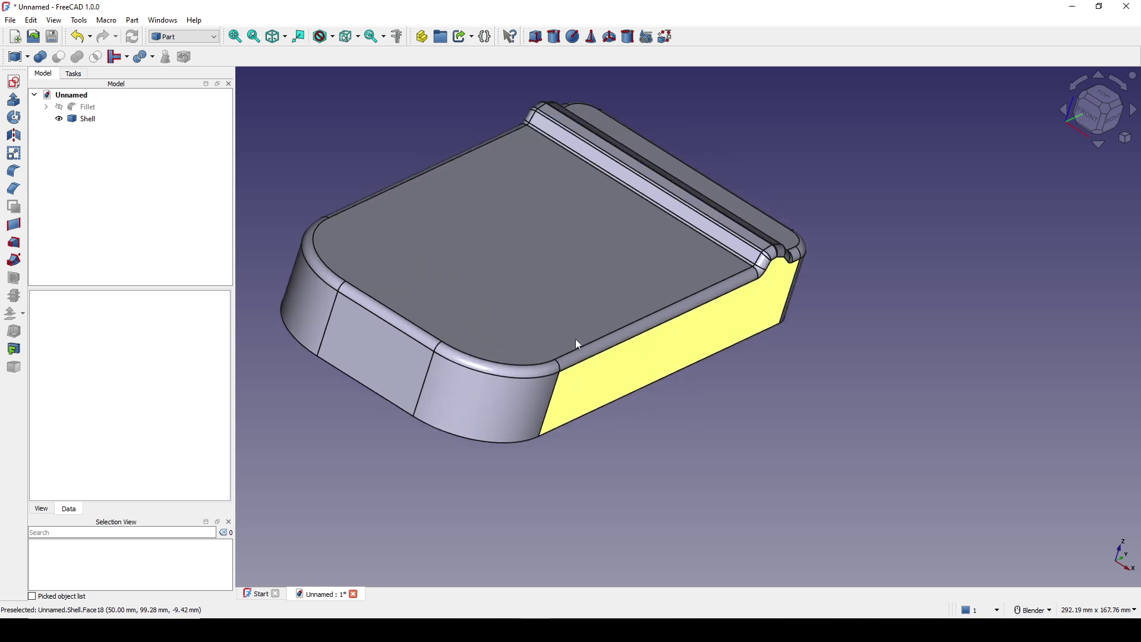
scroll(632, 333, "down", 3)
middle_click_drag(632, 334, 860, 394)
Capture the block's view and mark the near end of the ridge with a circle and the note R = 3
key("Print")
left_click_drag(289, 130, 912, 565)
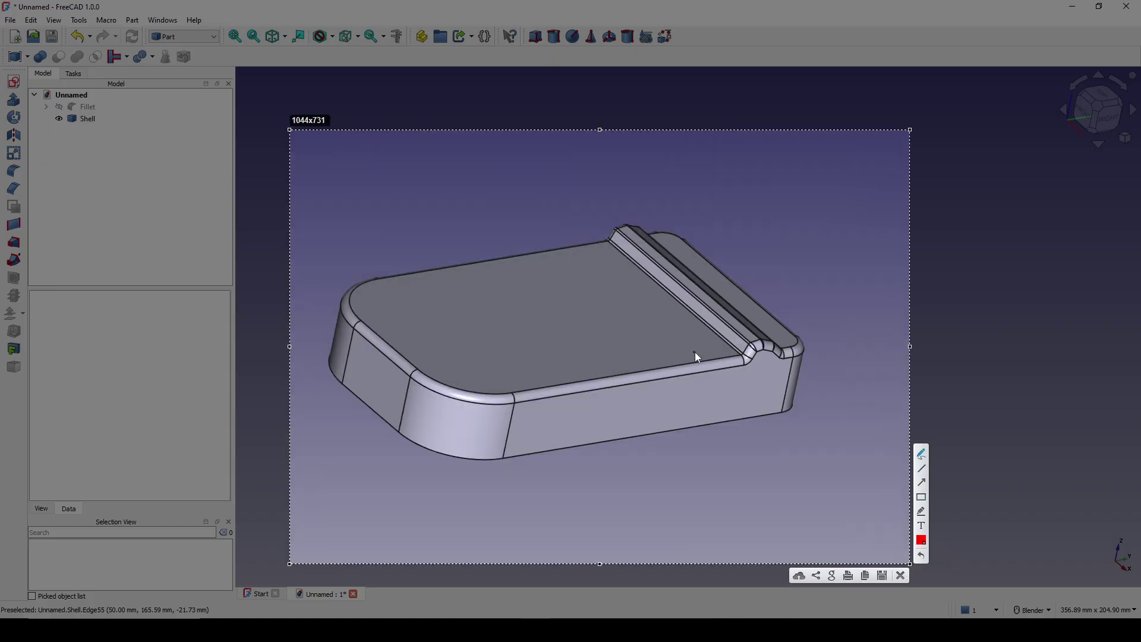
left_click_drag(743, 353, 748, 375)
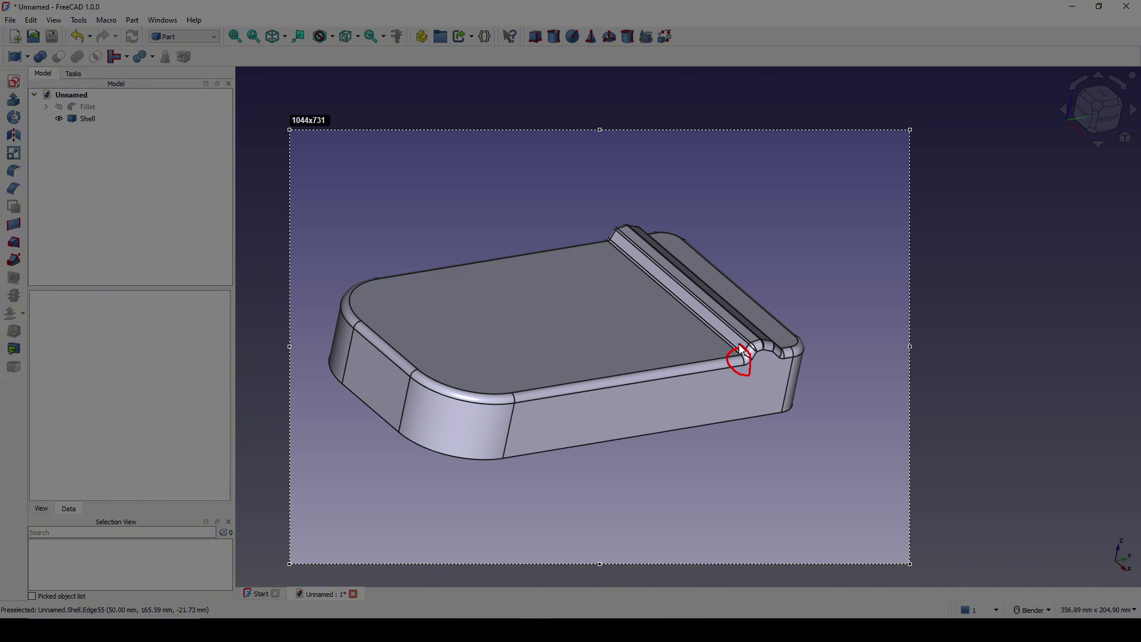
mouse_move(733, 302)
left_mouse_down()
mouse_move(758, 327)
mouse_move(780, 320)
left_mouse_up()
mouse_move(767, 326)
left_mouse_down()
mouse_move(807, 317)
mouse_move(808, 341)
left_mouse_up()
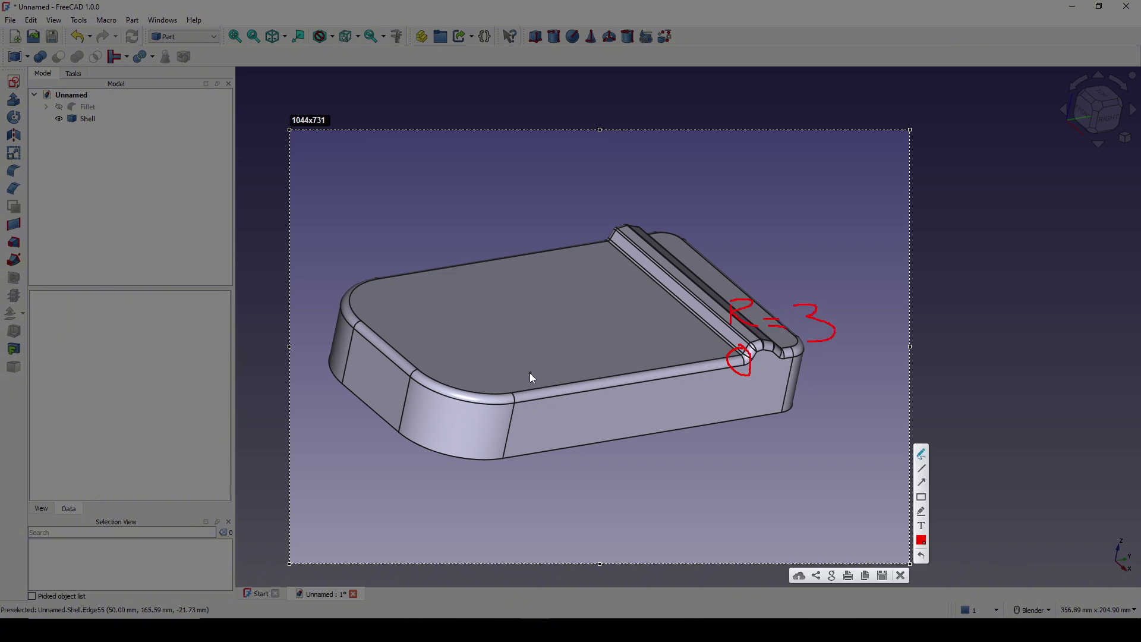
Mark the near front corner with R = 17, trace the top side edge to the ridge, and discard the annotated capture
mouse_move(534, 369)
left_mouse_down()
mouse_move(506, 376)
mouse_move(542, 418)
mouse_move(527, 380)
left_mouse_up()
mouse_move(493, 306)
left_mouse_down()
mouse_move(491, 342)
mouse_move(516, 313)
mouse_move(500, 334)
mouse_move(575, 336)
mouse_move(594, 309)
mouse_move(624, 345)
mouse_move(609, 326)
mouse_move(645, 327)
left_mouse_up()
mouse_move(421, 314)
left_mouse_down()
mouse_move(423, 349)
mouse_move(439, 349)
mouse_move(487, 395)
mouse_move(590, 390)
left_mouse_up()
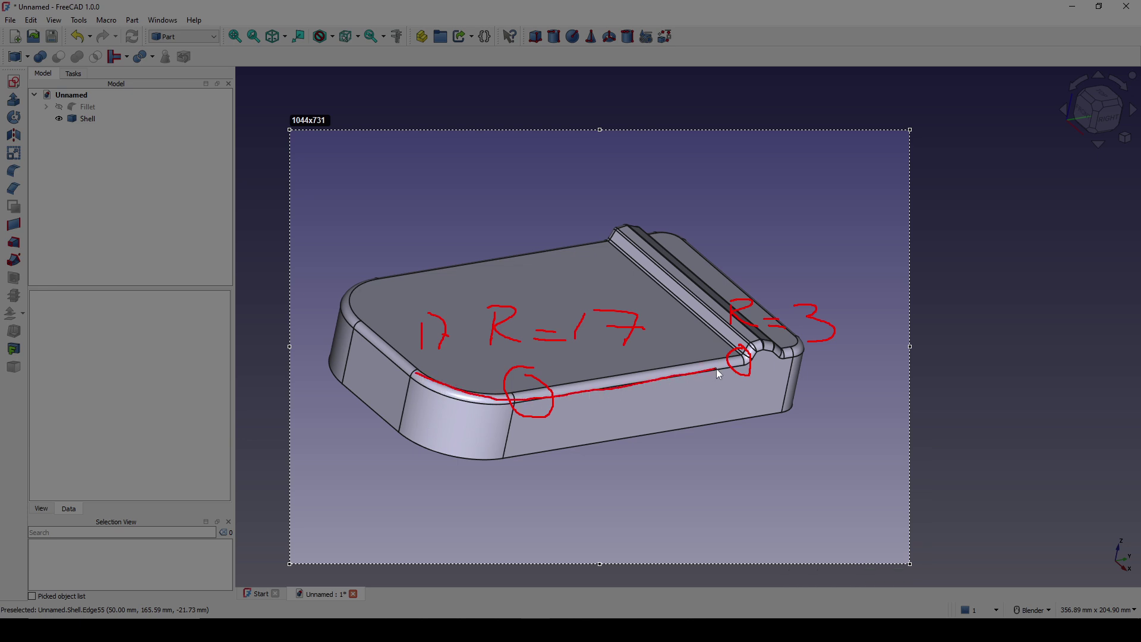
mouse_move(754, 364)
left_mouse_down()
mouse_move(498, 396)
mouse_move(416, 376)
left_mouse_up()
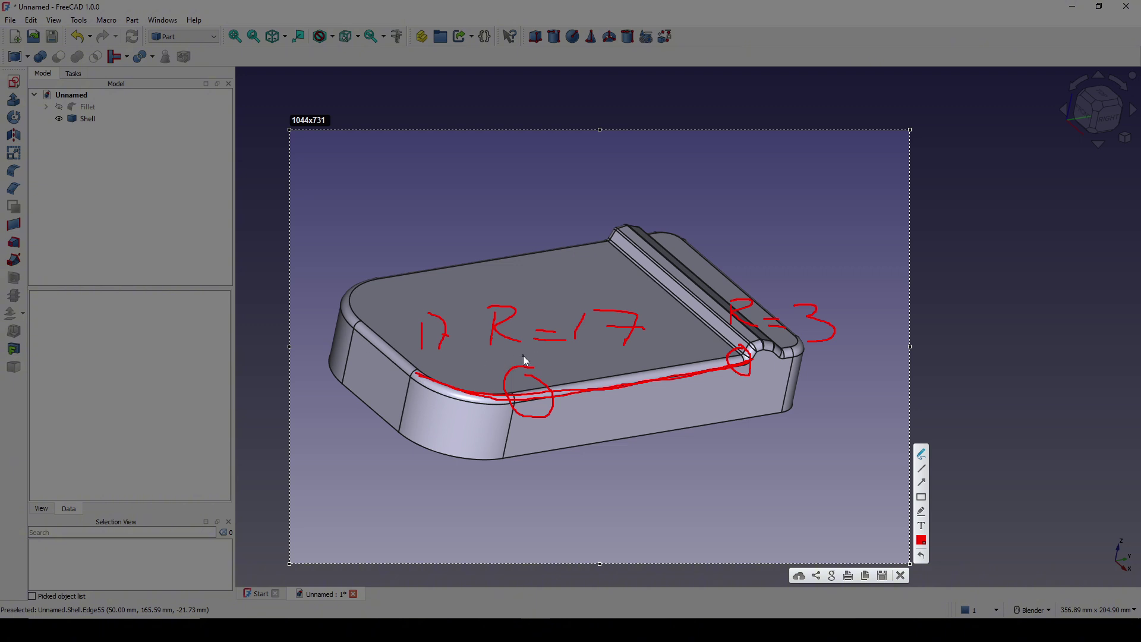
left_click(901, 575)
Hide the Shell and show the unfilleted Fillet003 block nested under the Fillet
scroll(890, 411, "down", 1)
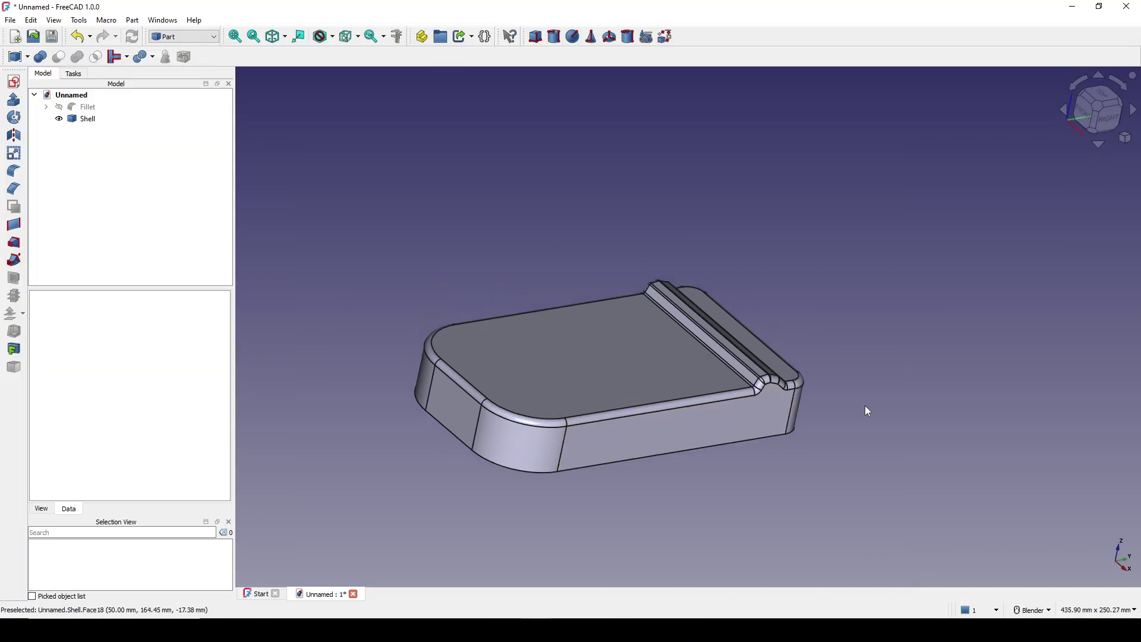
scroll(827, 416, "up", 2)
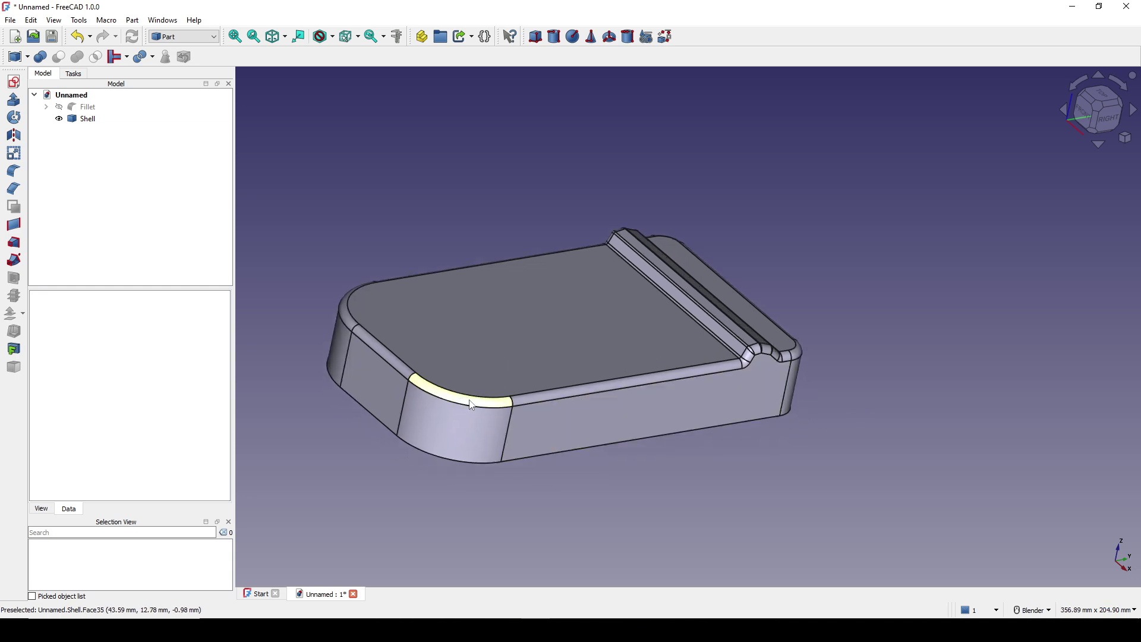
scroll(553, 407, "up", 1)
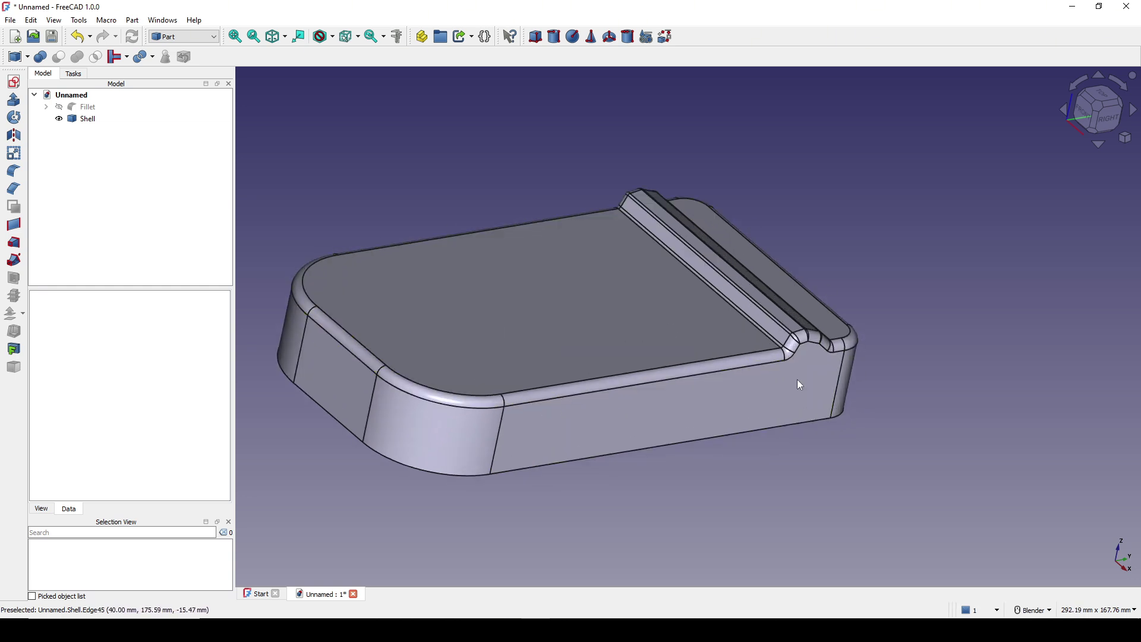
scroll(658, 354, "down", 2)
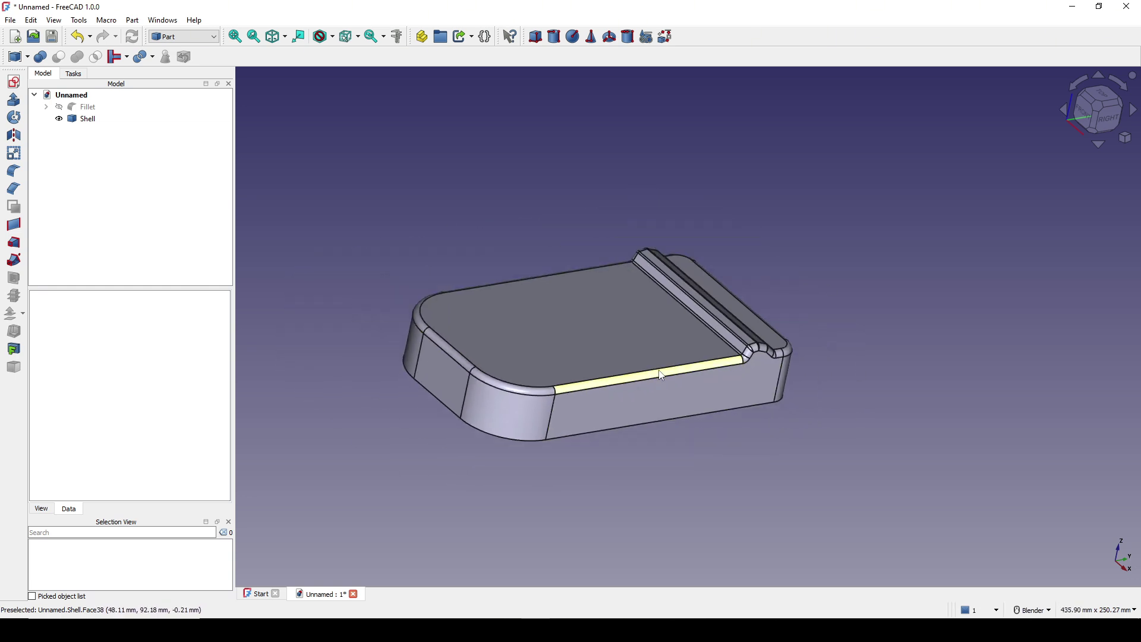
left_click(87, 121)
key("space")
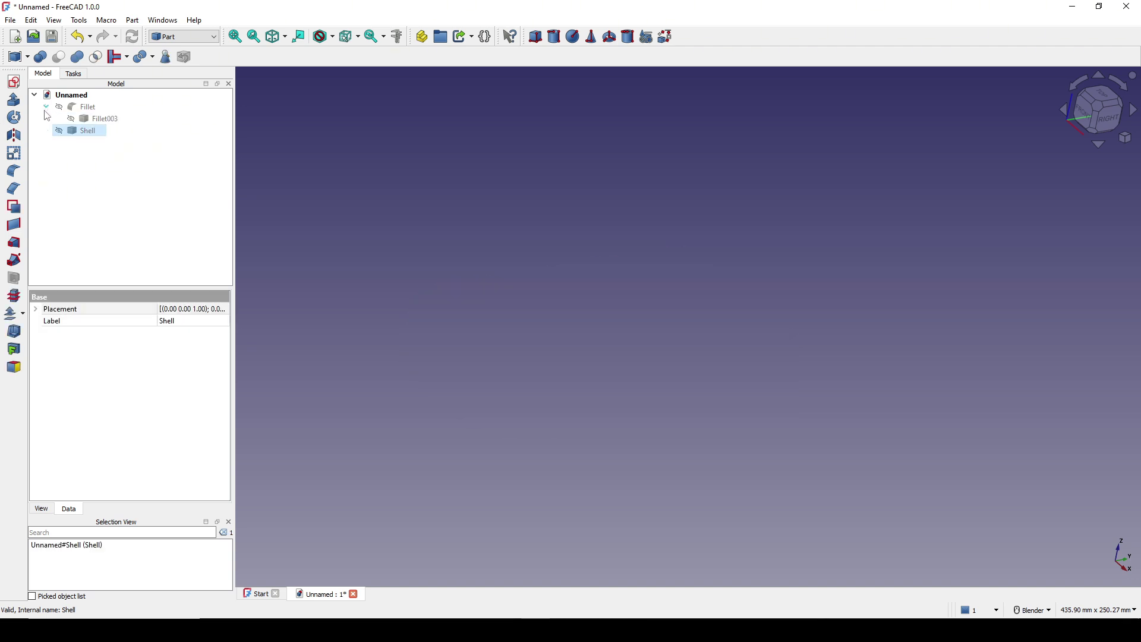
left_click(128, 121)
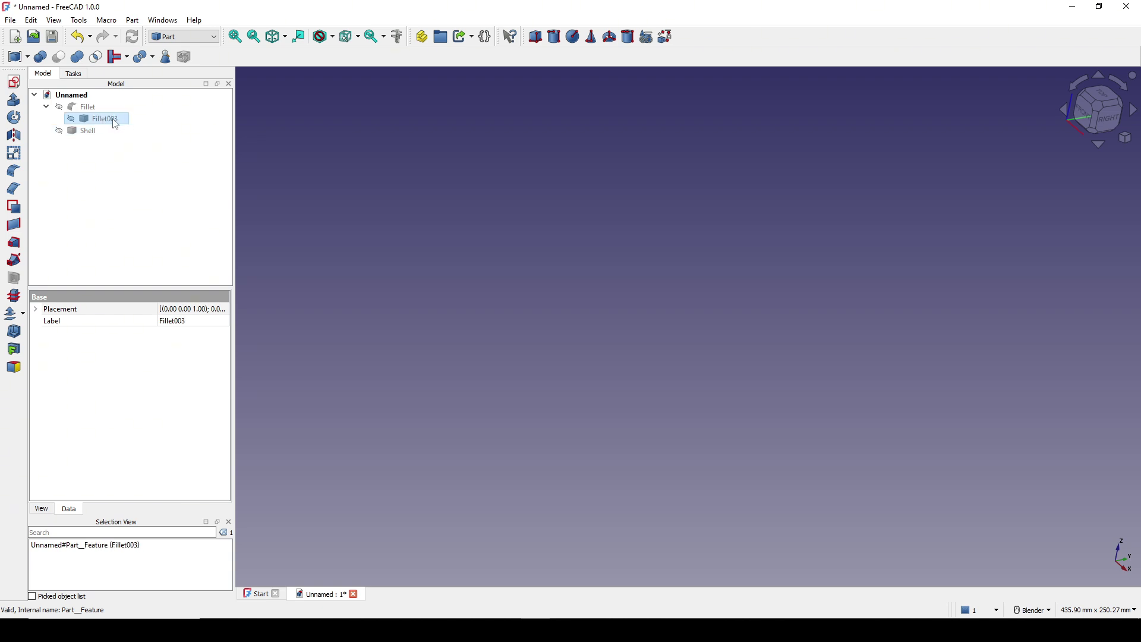
key("space")
scroll(749, 330, "up", 2)
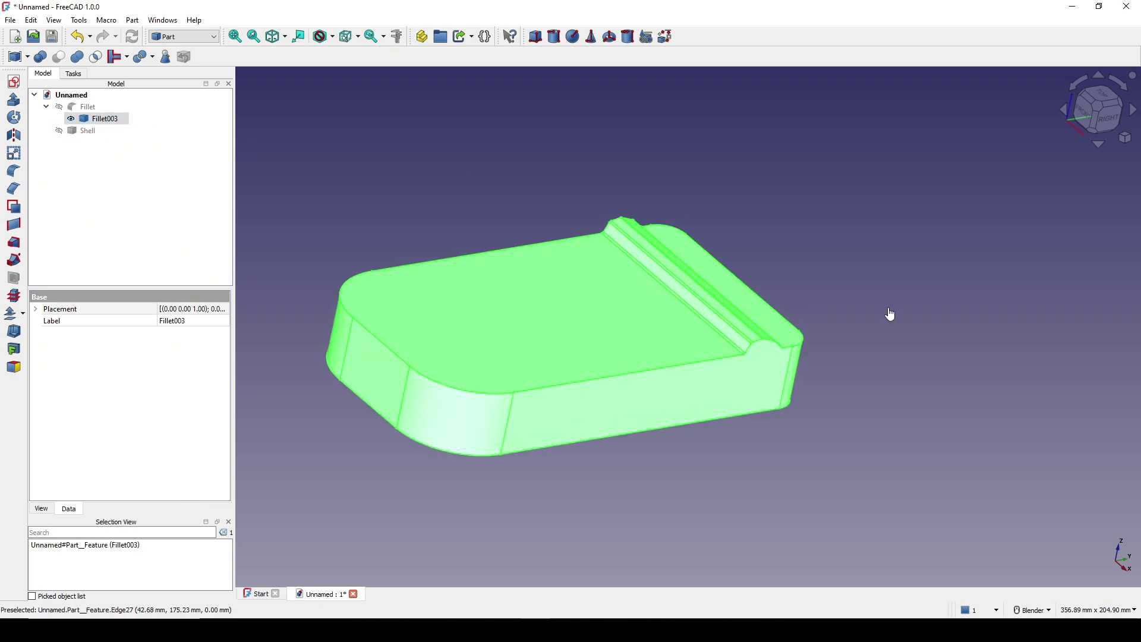
left_click(886, 316)
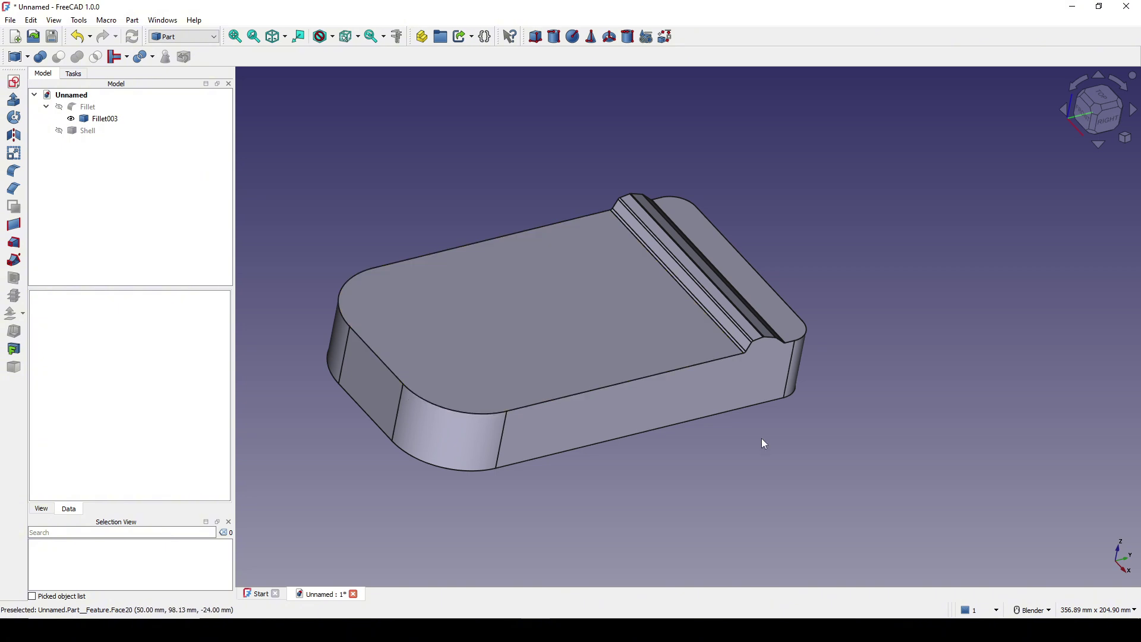
Create a sketch attached normal to Fillet003's long top side edge at its ridge-end vertex, check its orientation, and close it
middle_click_drag(762, 438, 704, 445)
scroll(898, 406, "up", 2)
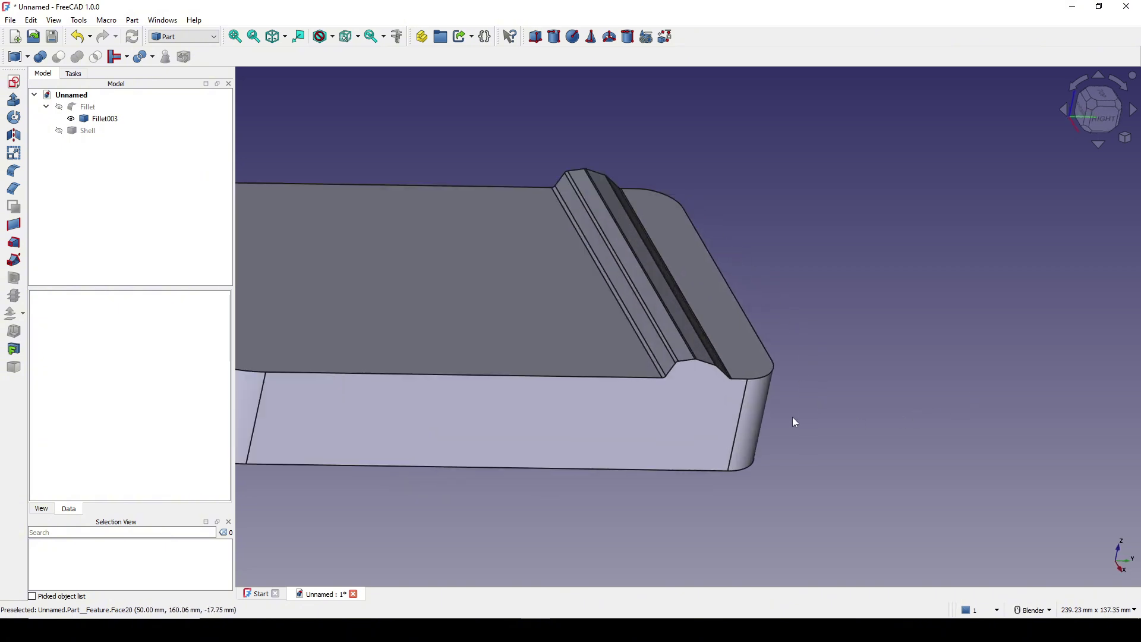
left_click(638, 381)
scroll(660, 381, "up", 3)
left_click(660, 374)
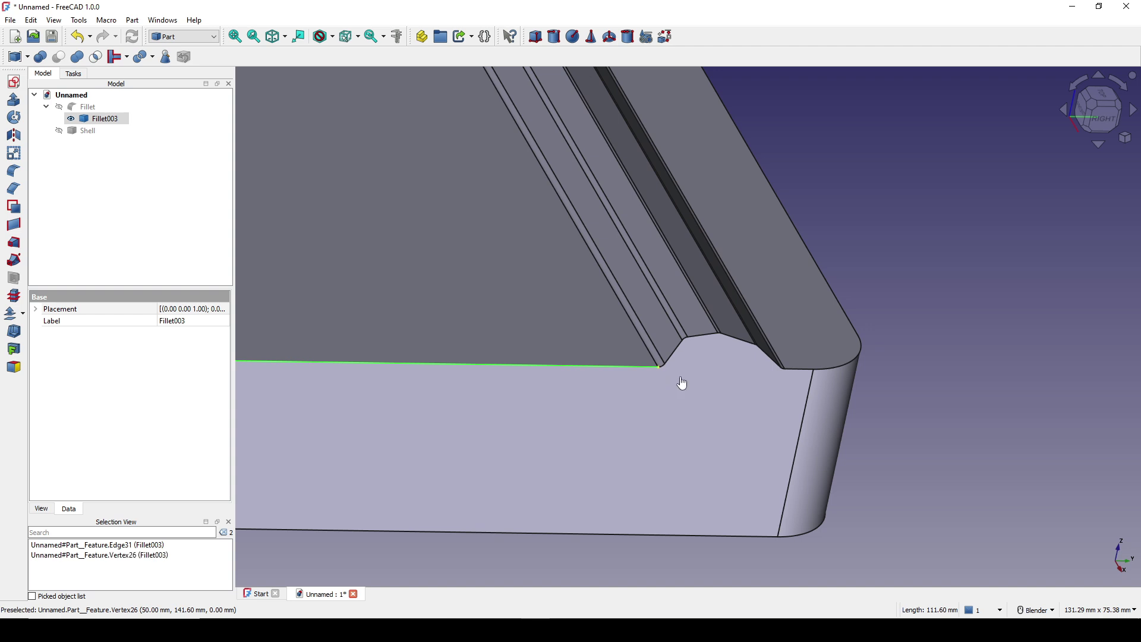
left_click(14, 82)
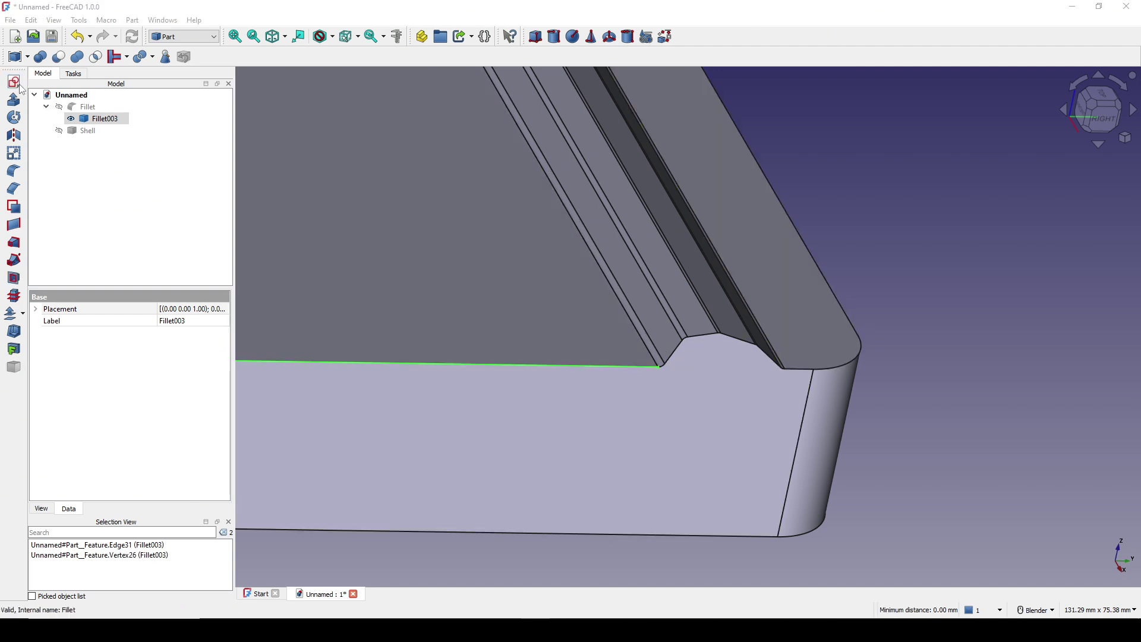
left_click(544, 314)
left_click(542, 339)
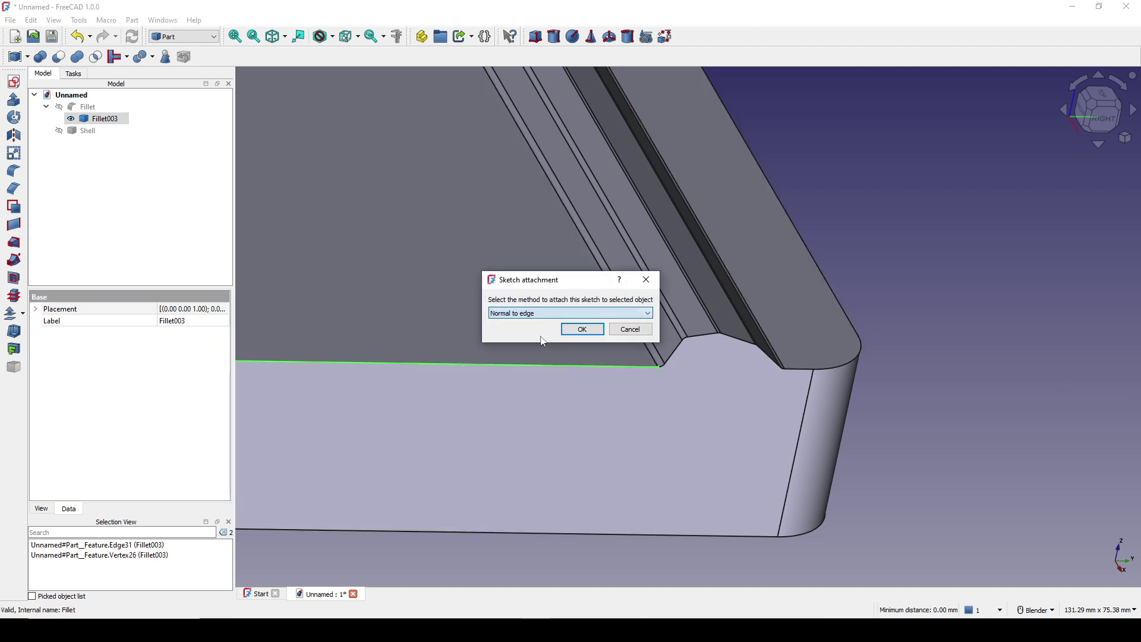
left_click(592, 331)
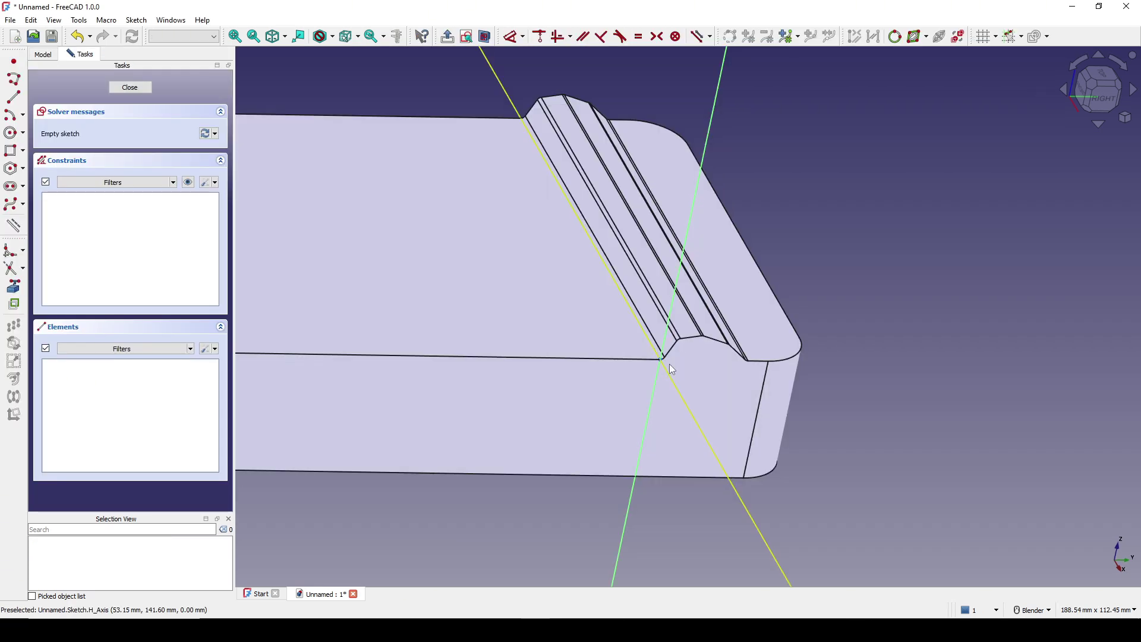
mouse_move(670, 370)
middle_mouse_down()
mouse_move(686, 367)
mouse_move(561, 357)
middle_mouse_up()
scroll(721, 365, "up", 3)
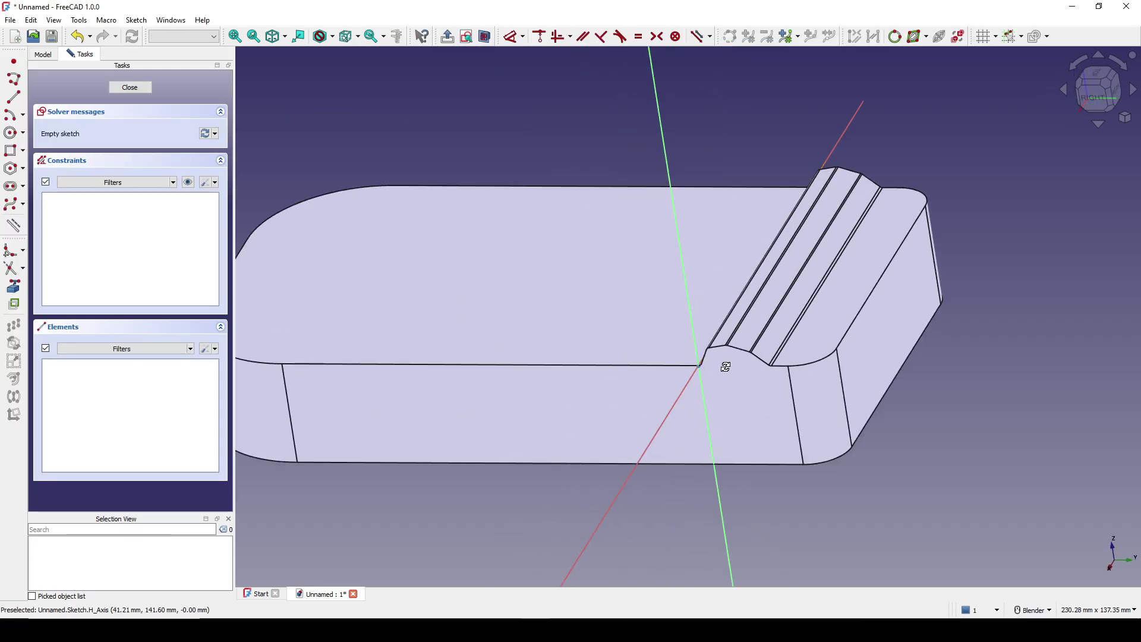
middle_click_drag(721, 364, 616, 364)
left_click(125, 90)
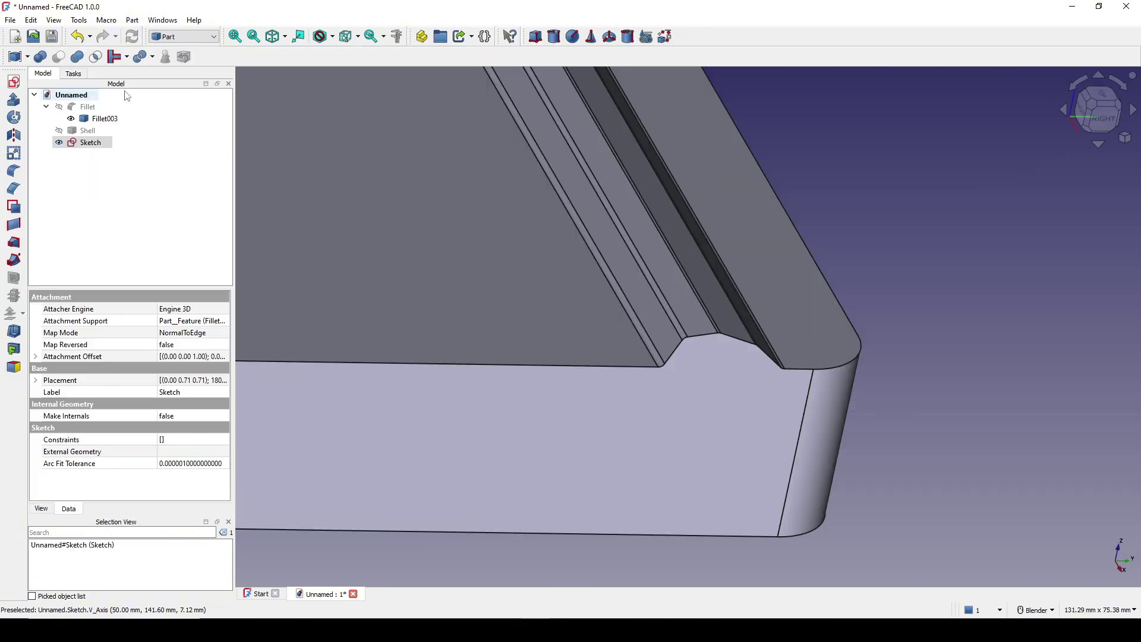
In the sketch at the ridge end, draw a circle about 7.6 mm in diameter centred on the origin
double_click(89, 141)
scroll(783, 367, "up", 4)
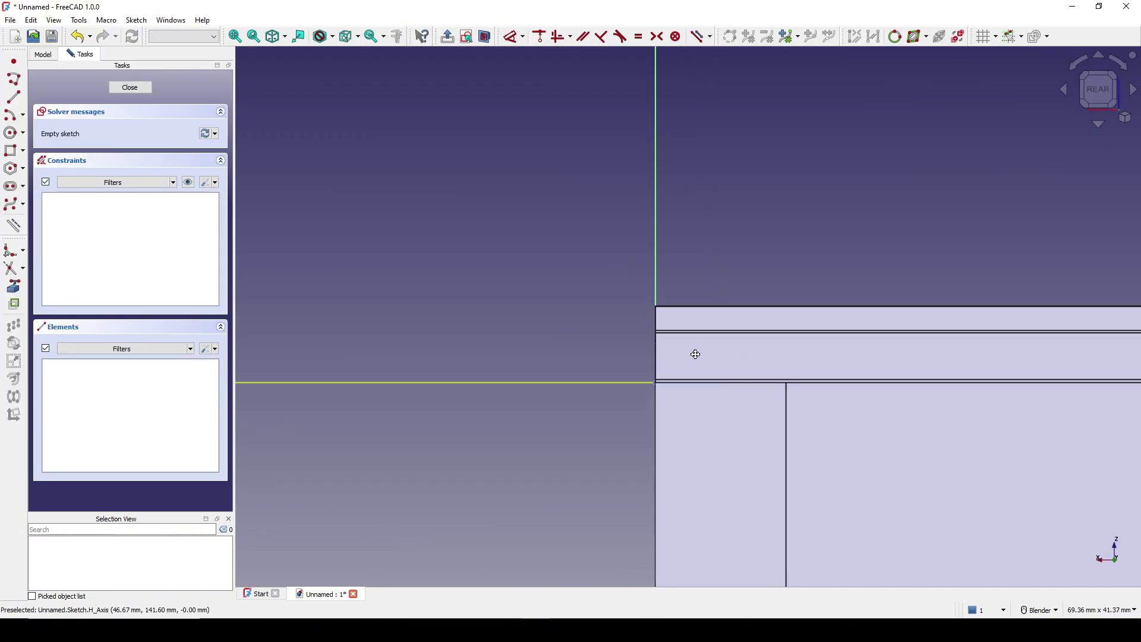
left_click(14, 133)
left_click(624, 313)
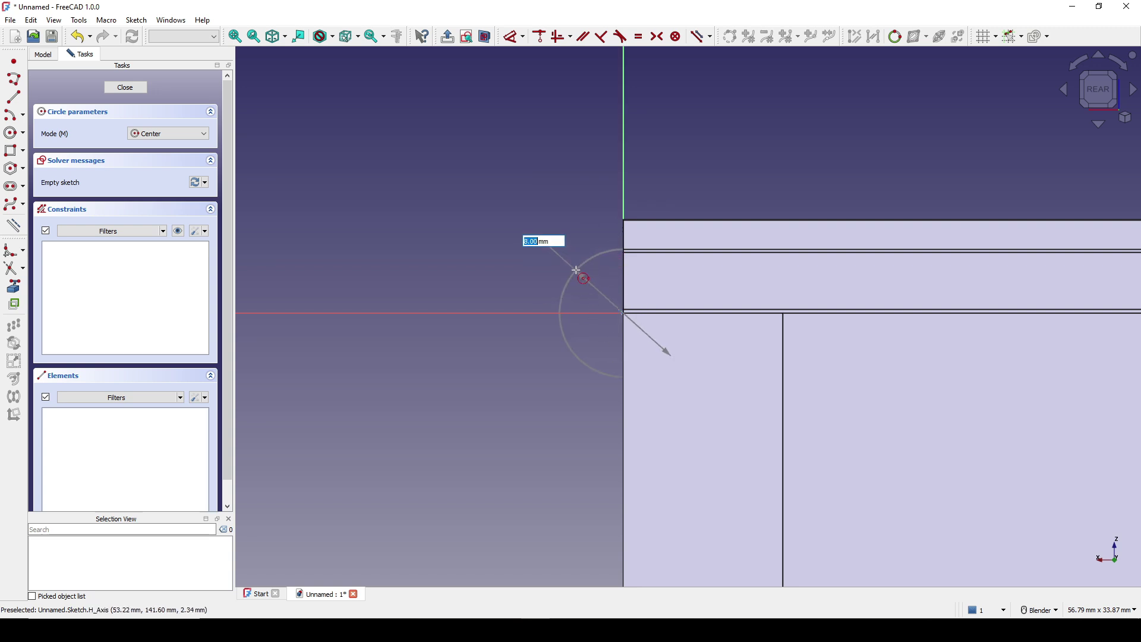
left_click(667, 352)
Dimension the circle's diameter as 3*2 (6 mm), reposition its label, and close the sketch
left_click(604, 255)
key("d")
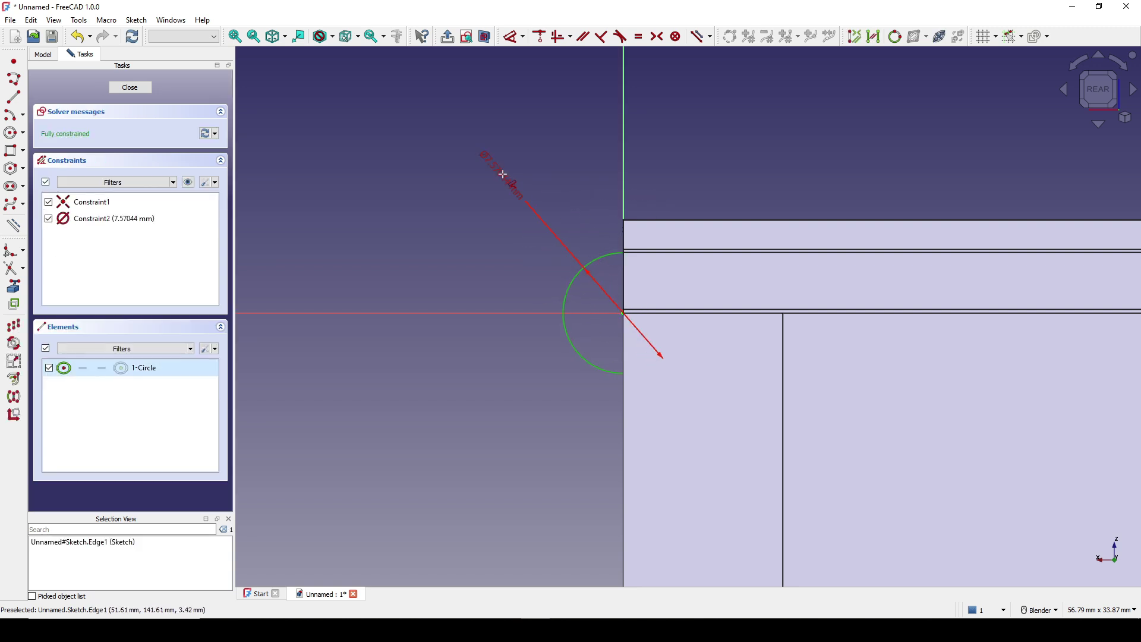
left_click(502, 176)
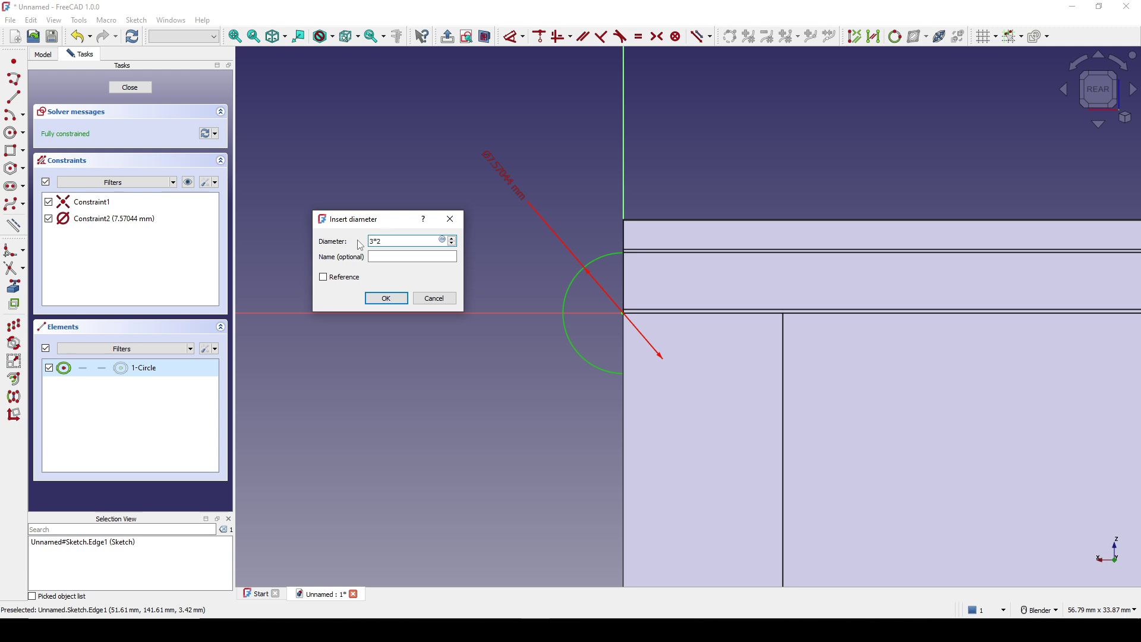
key("Return")
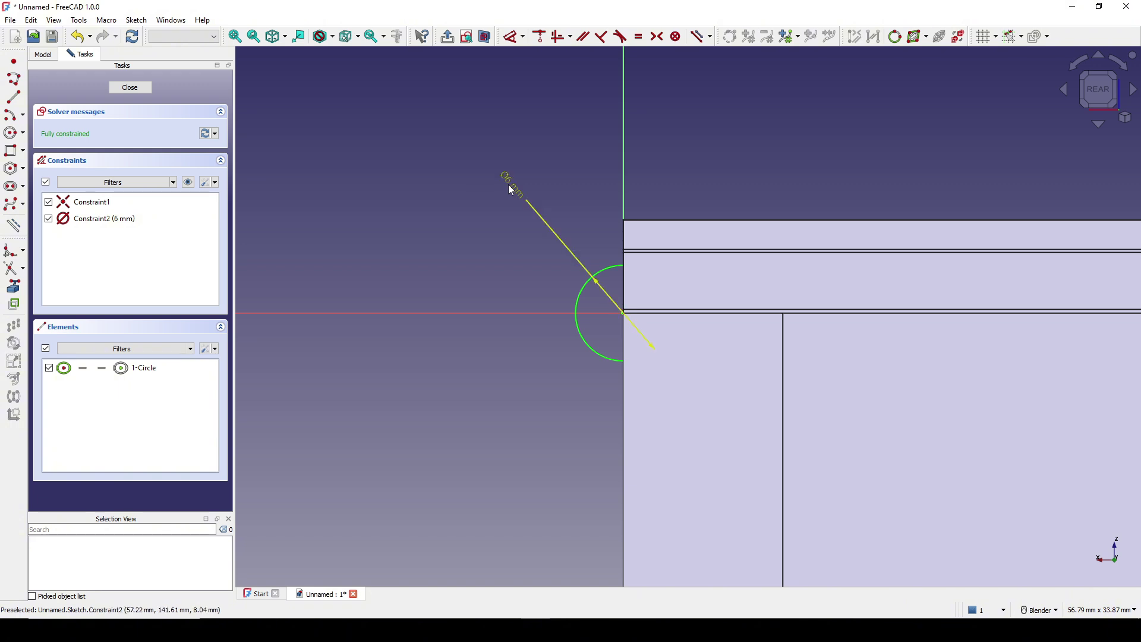
left_click_drag(509, 184, 486, 209)
left_click(130, 88)
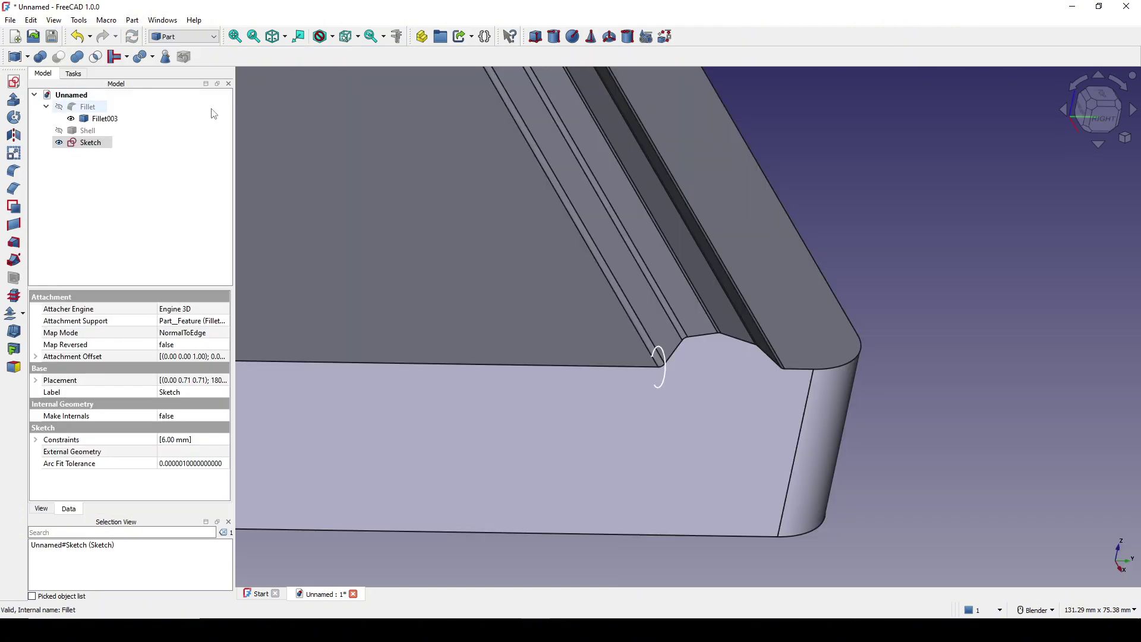
Create a sketch attached normal to the near front corner's top arc at the vertex where it meets the long side edge
scroll(662, 334, "down", 5)
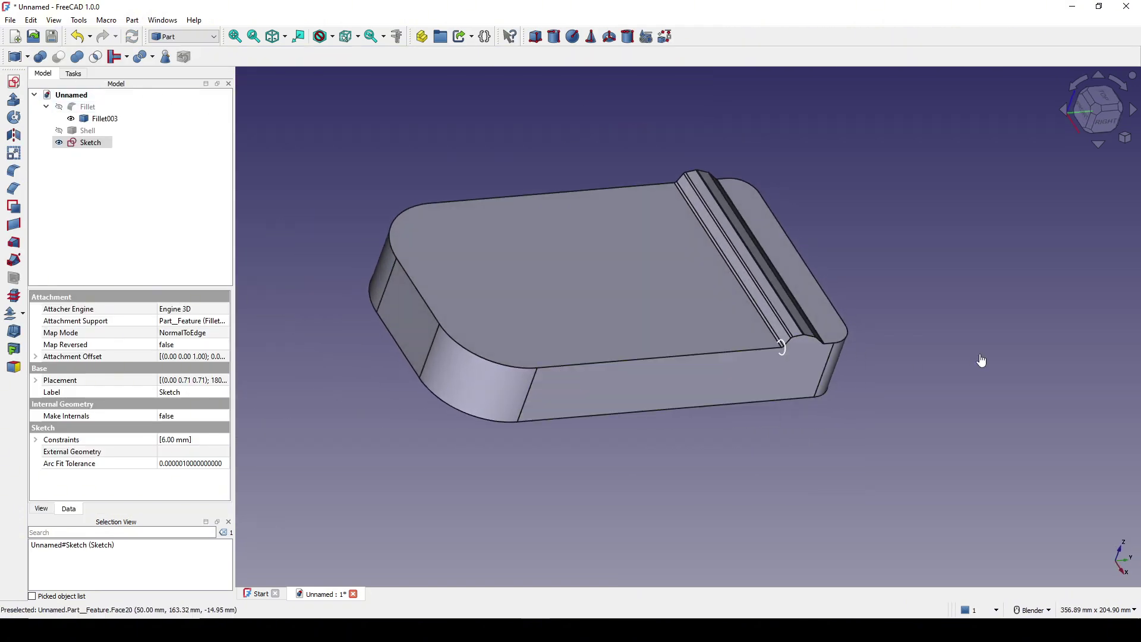
left_click(981, 356)
scroll(612, 377, "up", 7)
middle_click_drag(612, 431, 555, 422)
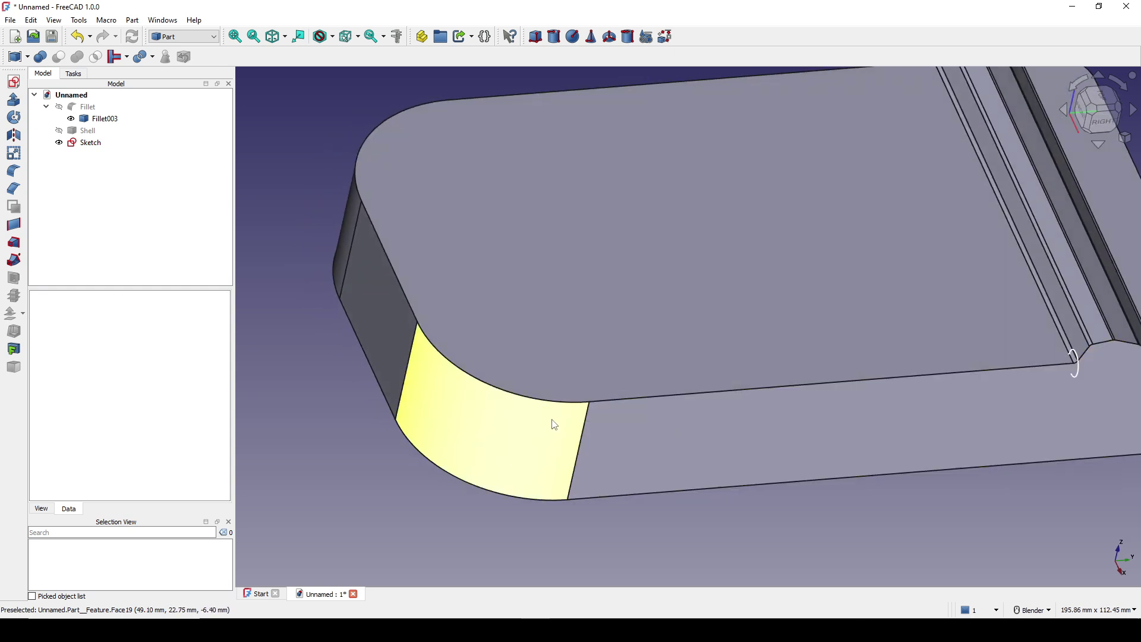
left_click(557, 402)
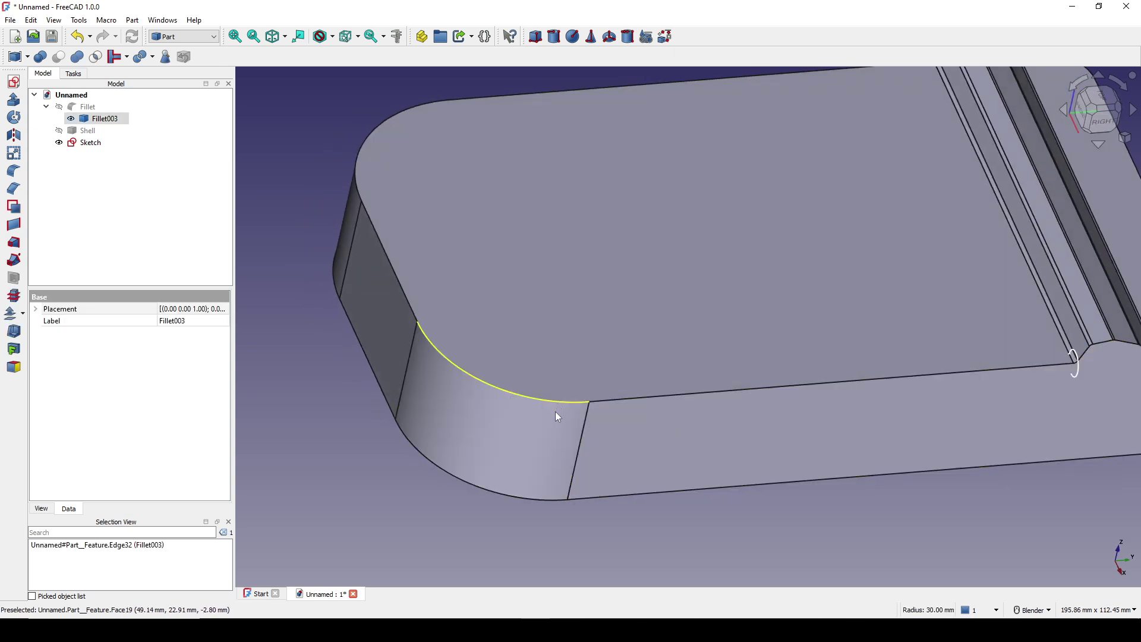
left_click(594, 402, "ctrl")
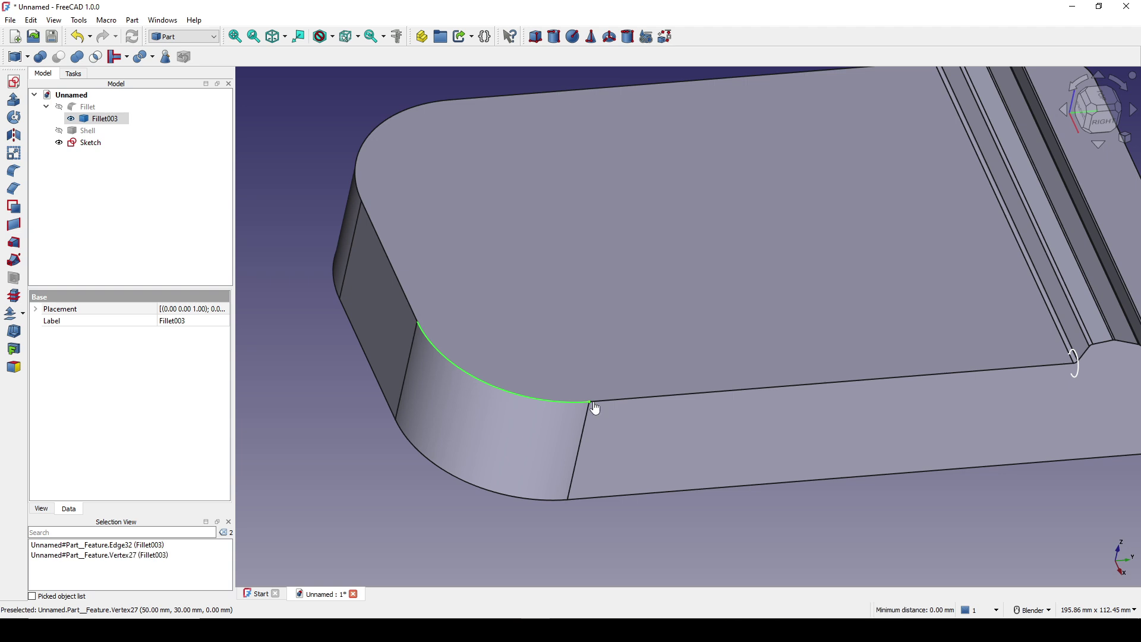
left_click(14, 81)
left_click(542, 314)
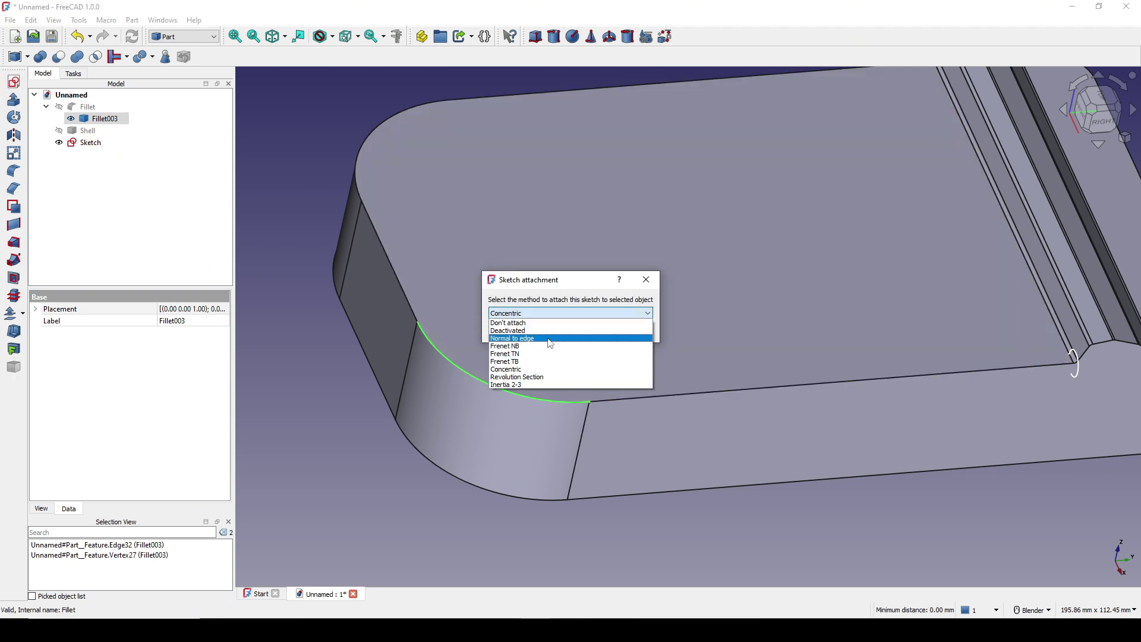
left_click(542, 330)
left_click(587, 332)
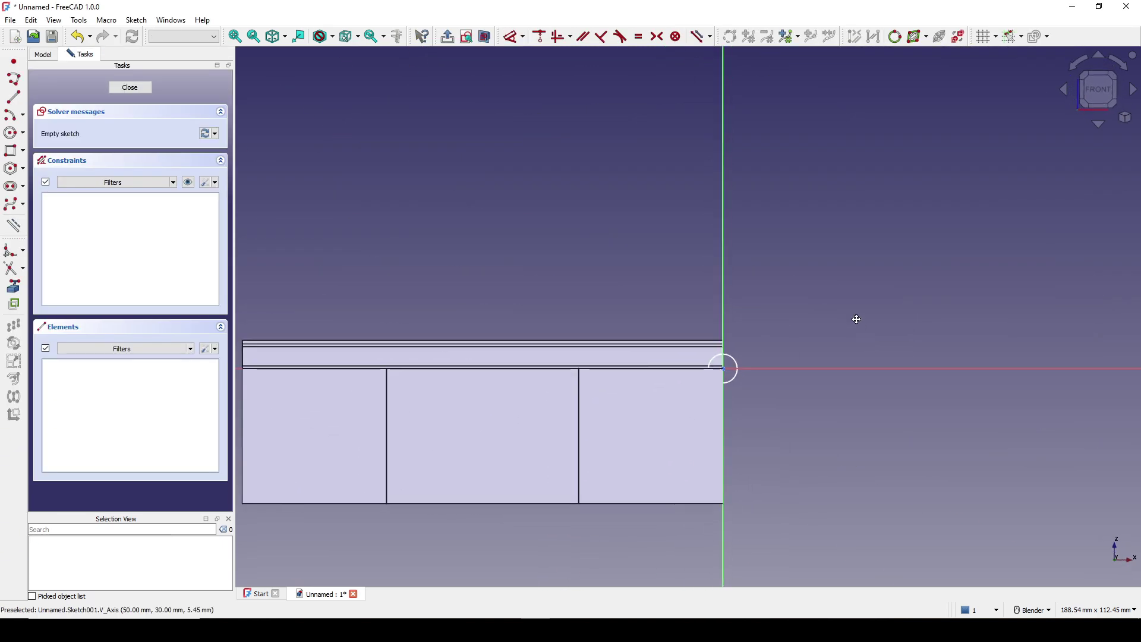
Draw a circle about 26 mm in diameter centred on the sketch origin at the arc's side-edge end
left_click(13, 133)
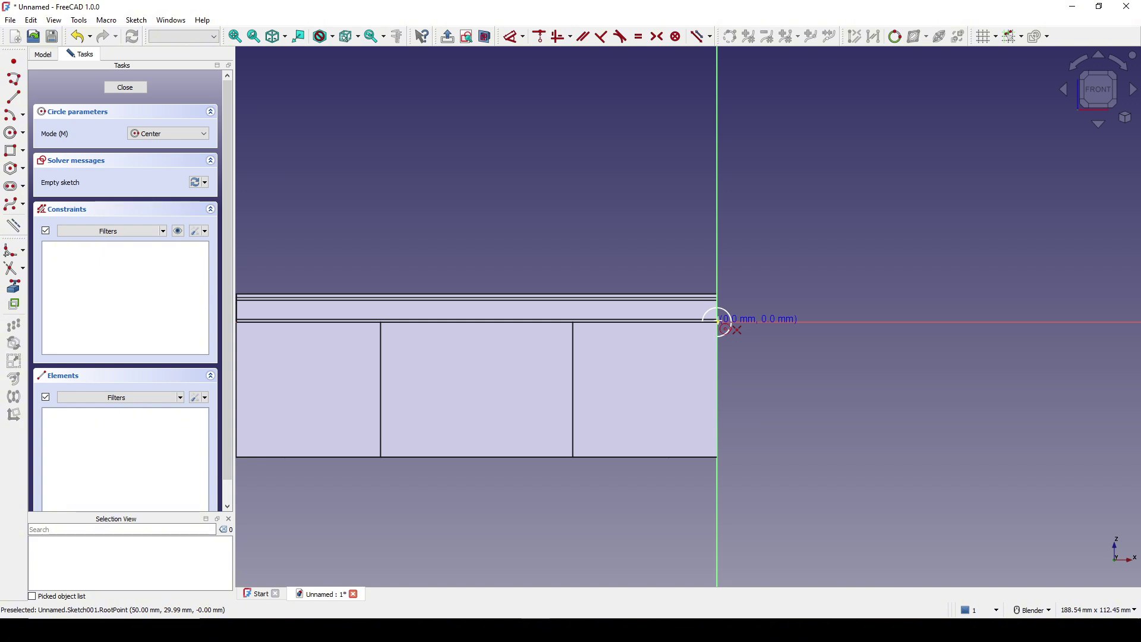
left_click(719, 321)
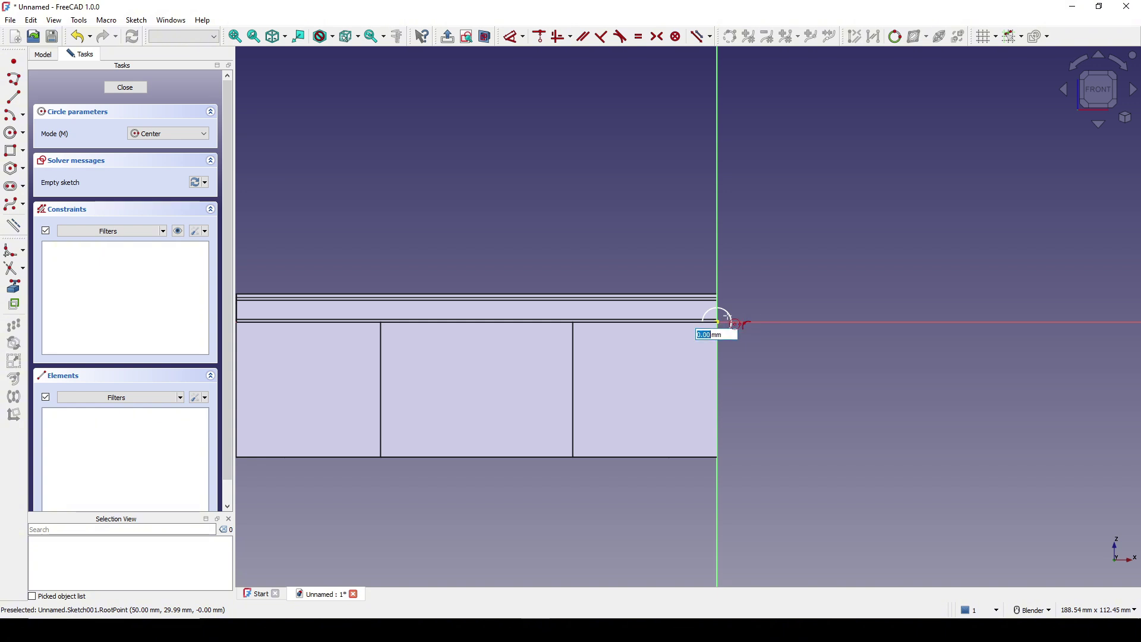
left_click(773, 287)
Dimension the corner circle's diameter as 17*2 (34 mm) and close the sketch
left_click(782, 295)
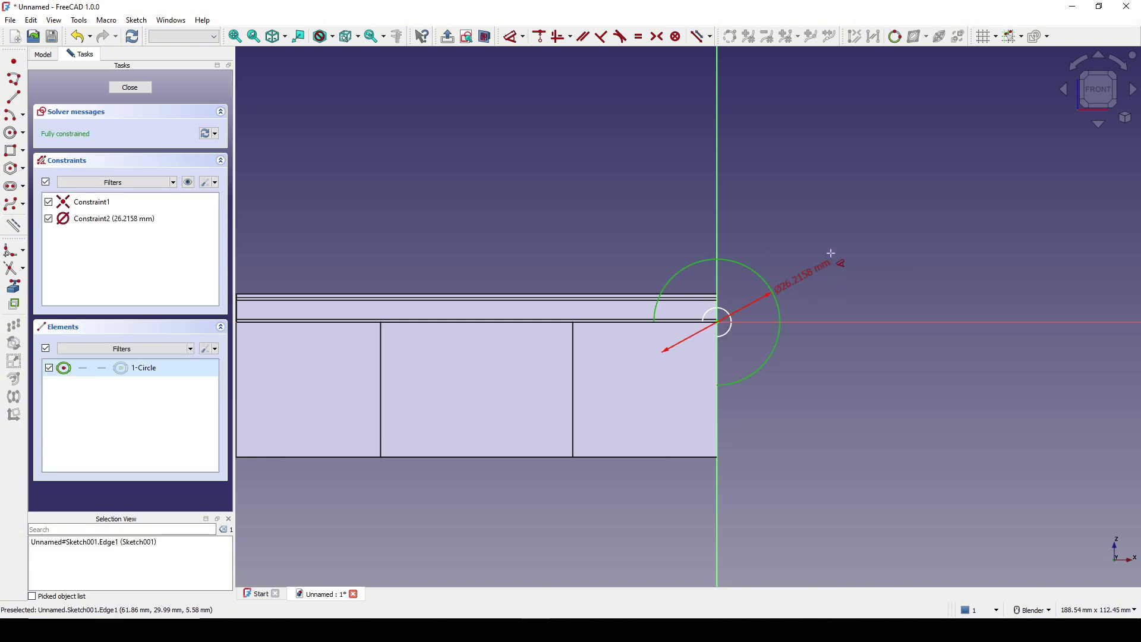
left_click(858, 241)
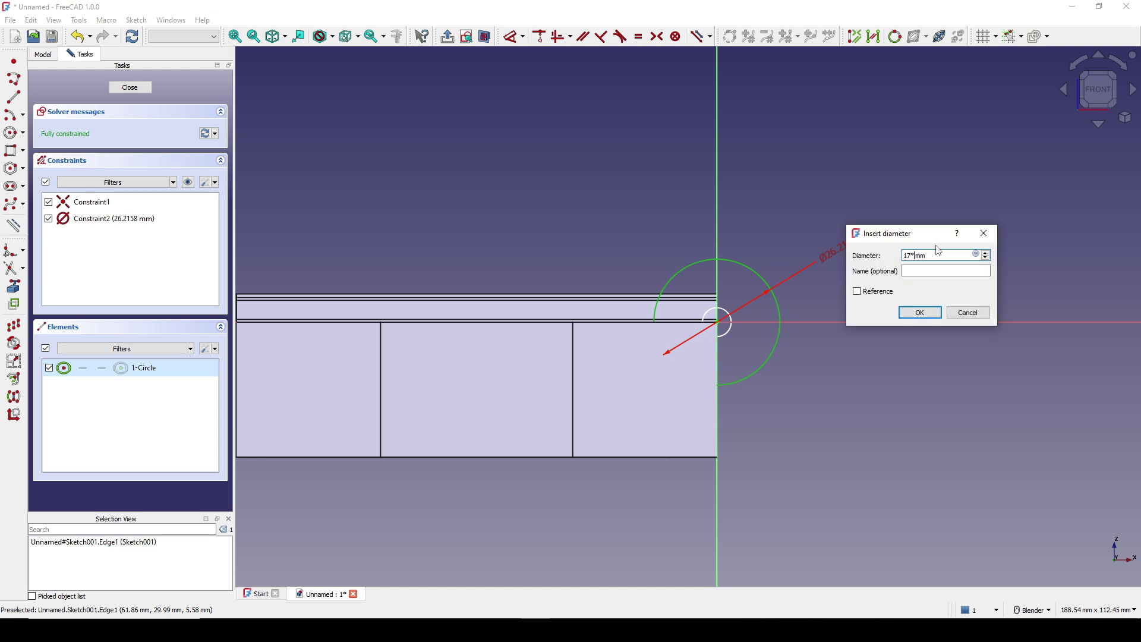
key("Return")
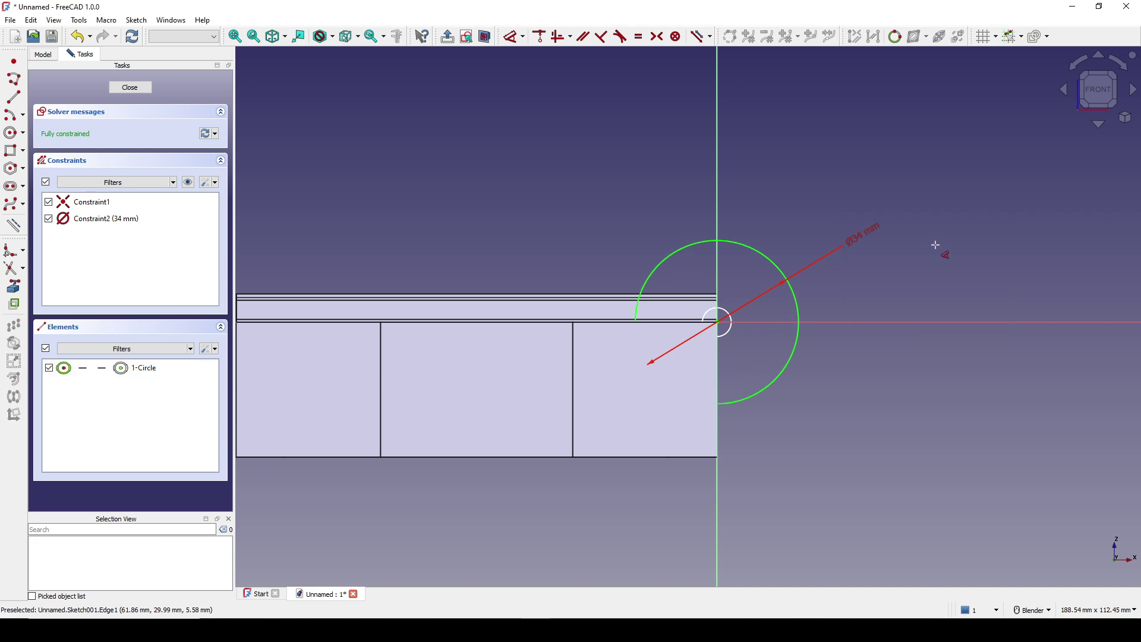
scroll(939, 246, "up", 4)
scroll(773, 309, "down", 4)
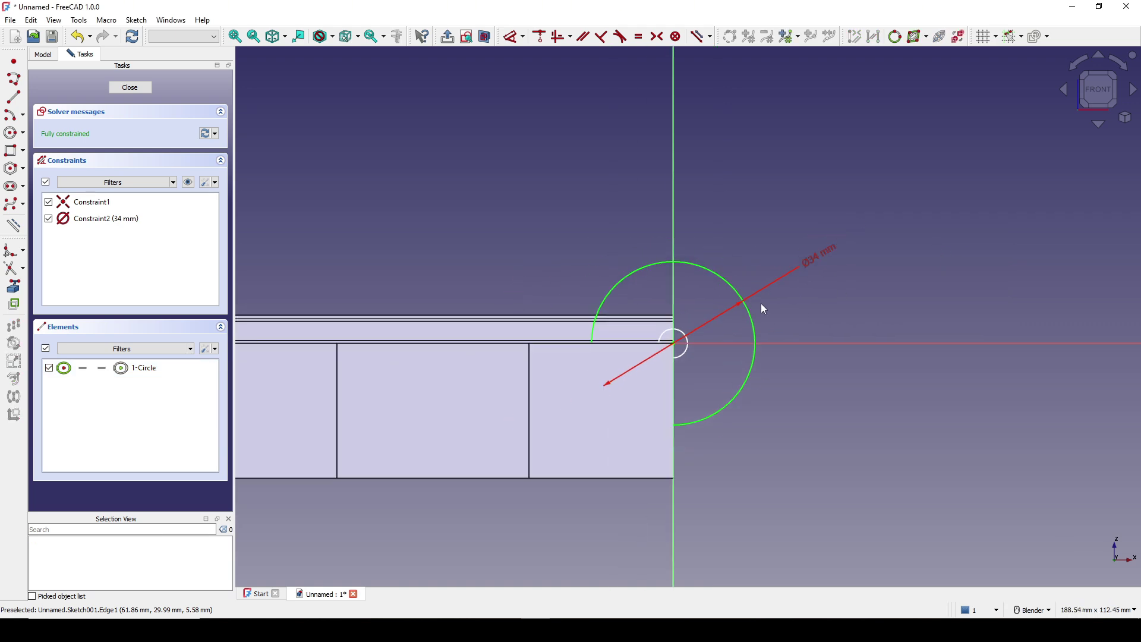
left_click(130, 87)
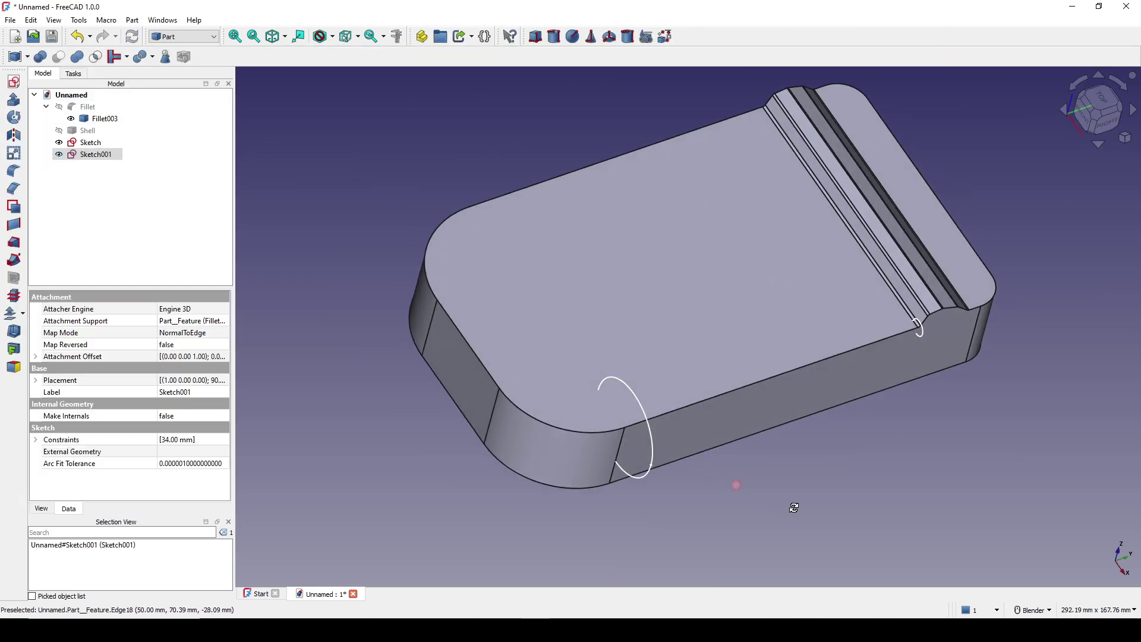
Create another sketch normal to the same corner's top arc, attached at the vertex where it meets the short front edge
left_click(922, 373)
scroll(670, 470, "up", 2)
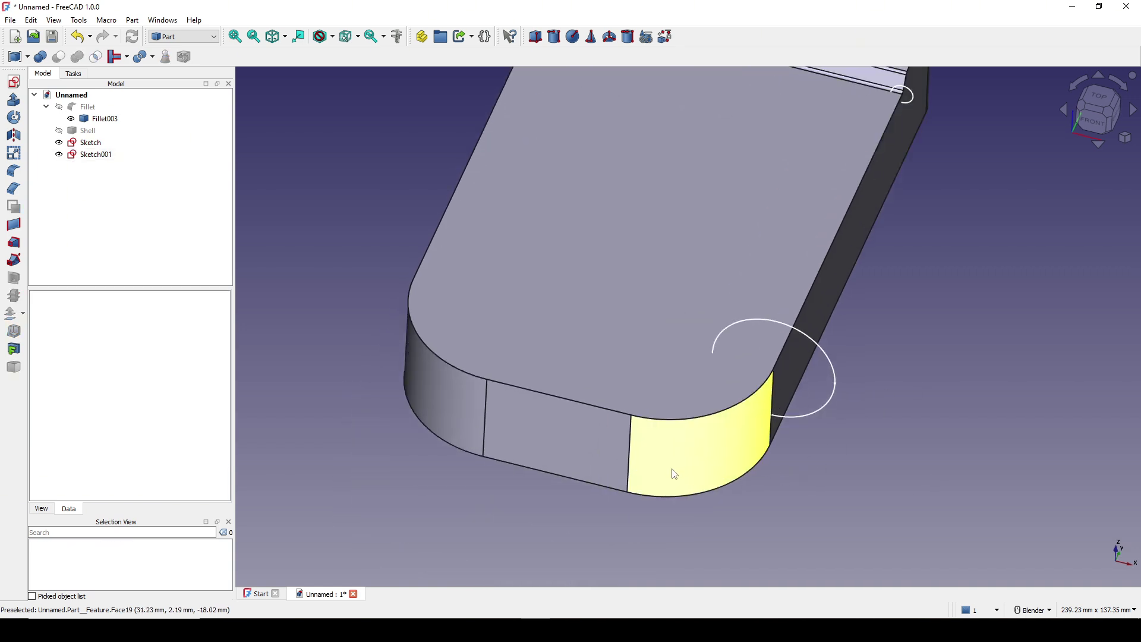
left_click(677, 420)
scroll(665, 423, "up", 2)
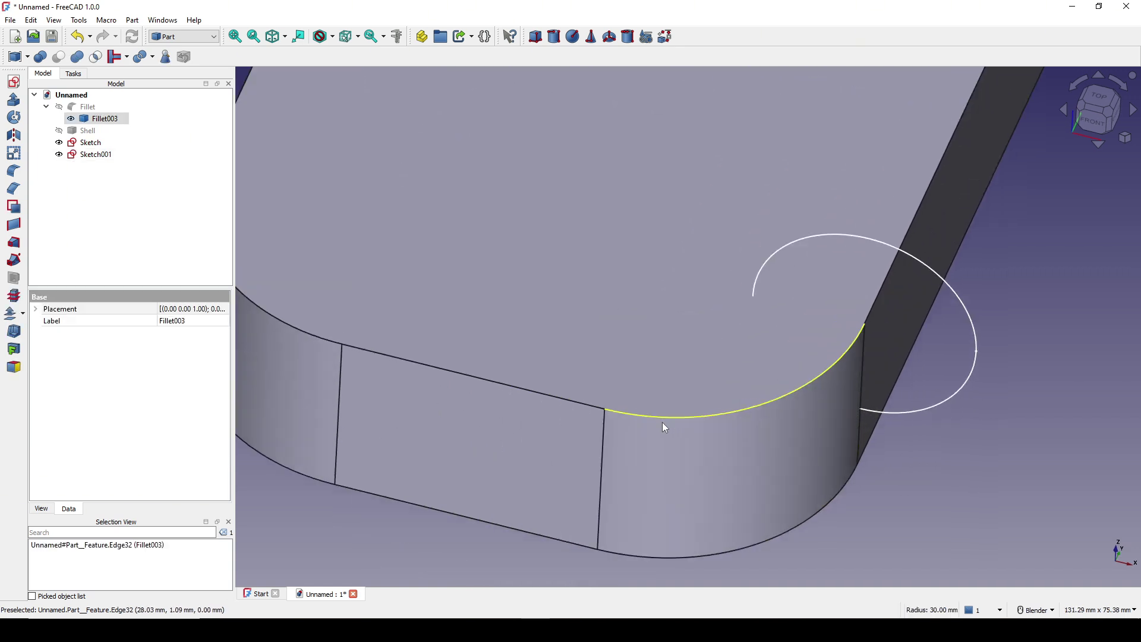
left_click(605, 411, "ctrl")
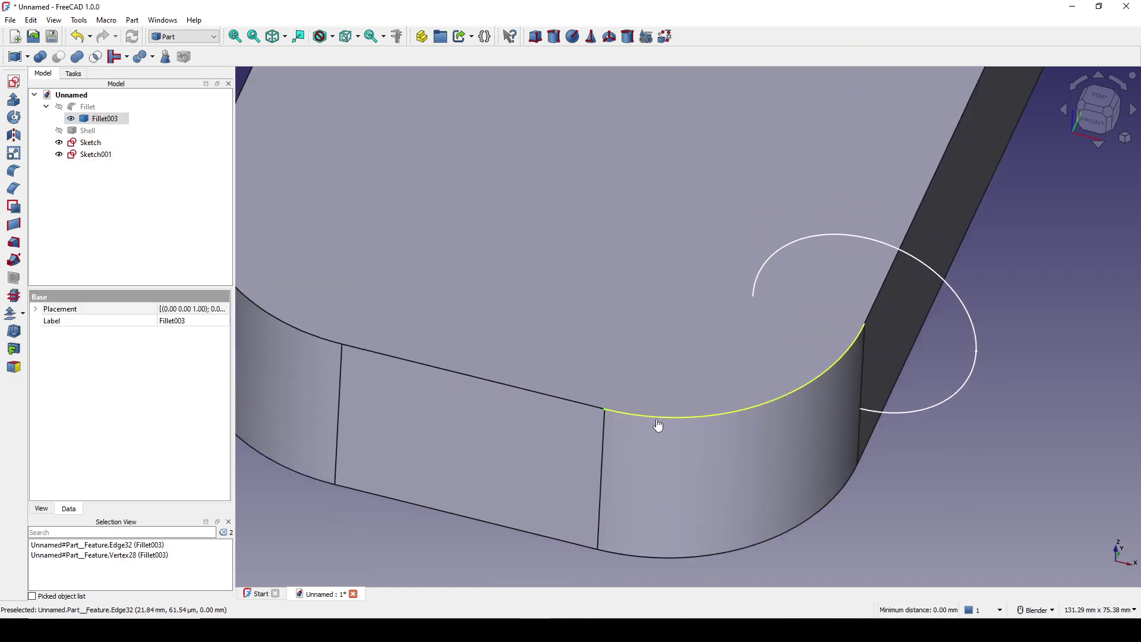
left_click(14, 82)
left_click(558, 313)
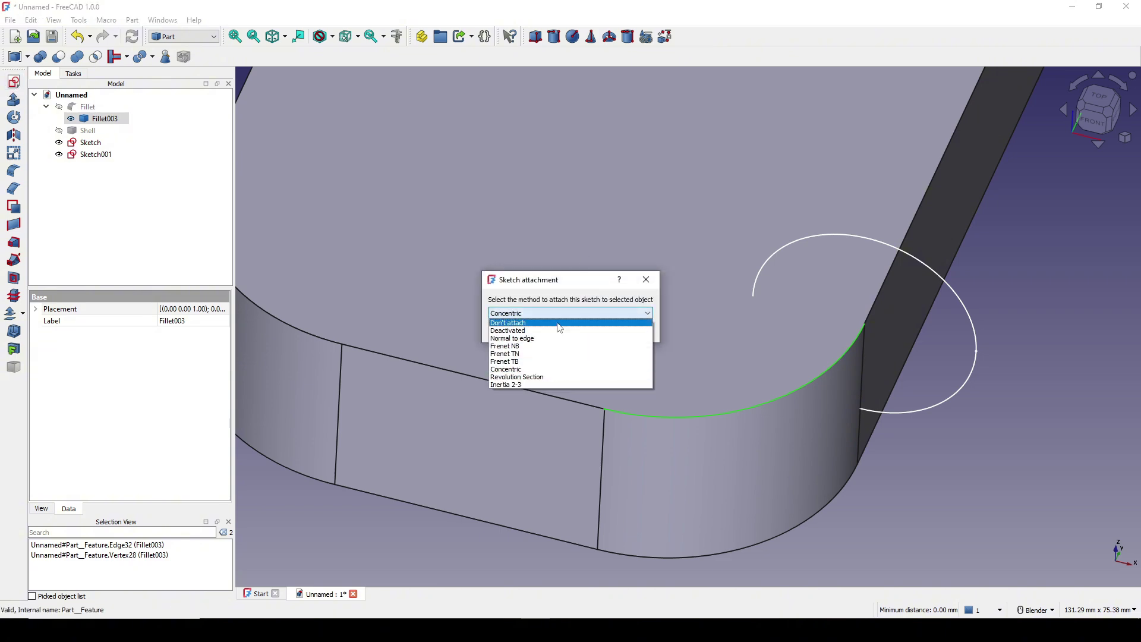
left_click(544, 338)
left_click(585, 329)
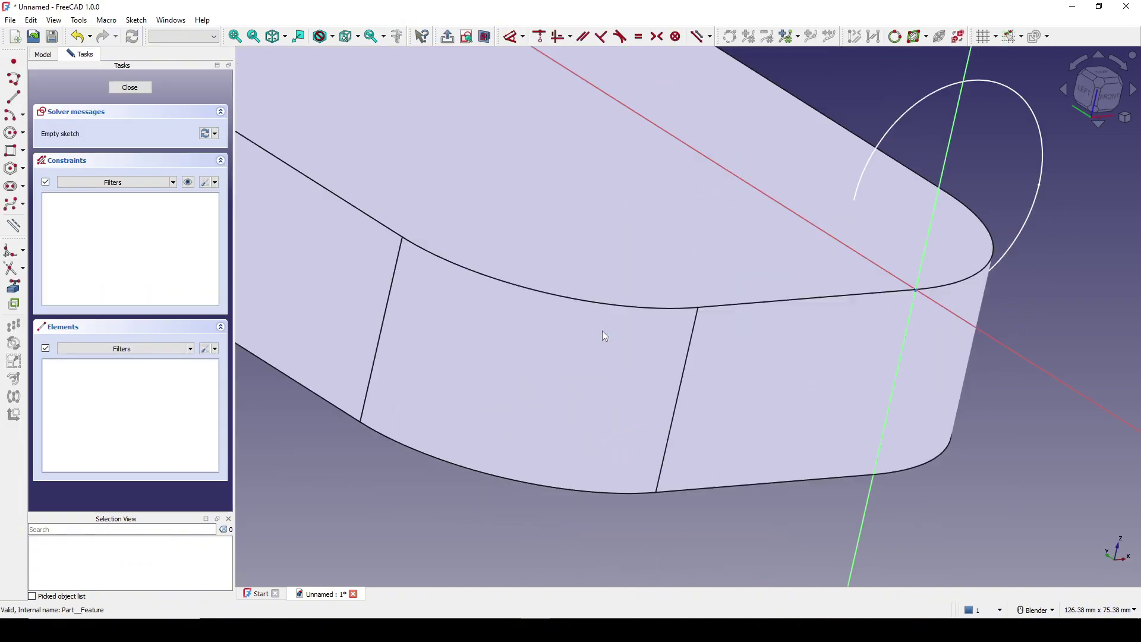
Draw a circle about 17.4 mm in diameter centred on the sketch origin at the arc's front-edge end
left_click(13, 133)
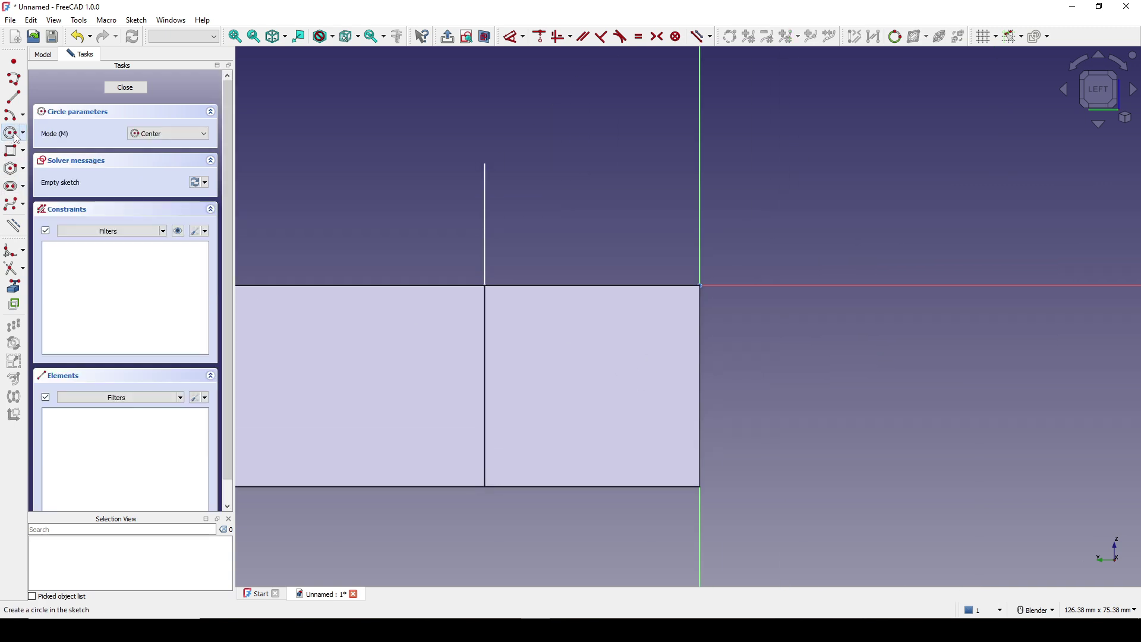
left_click(701, 286)
left_click(746, 240)
Set the front-edge circle's diameter to 17*2 (34 mm) and close the sketch
left_click(763, 256)
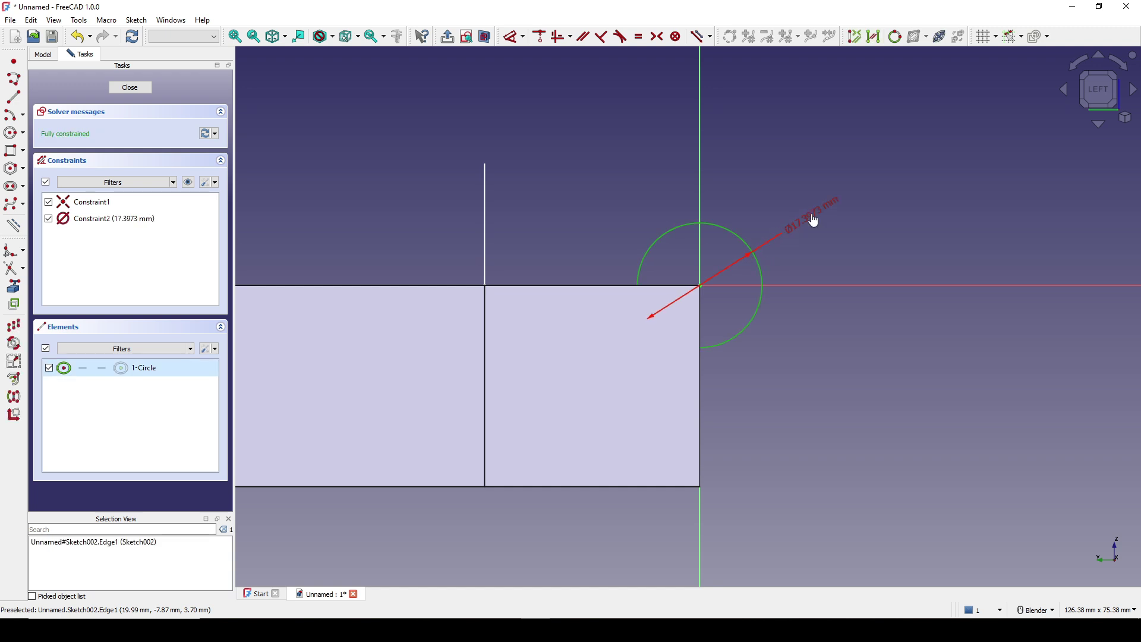
double_click(814, 222)
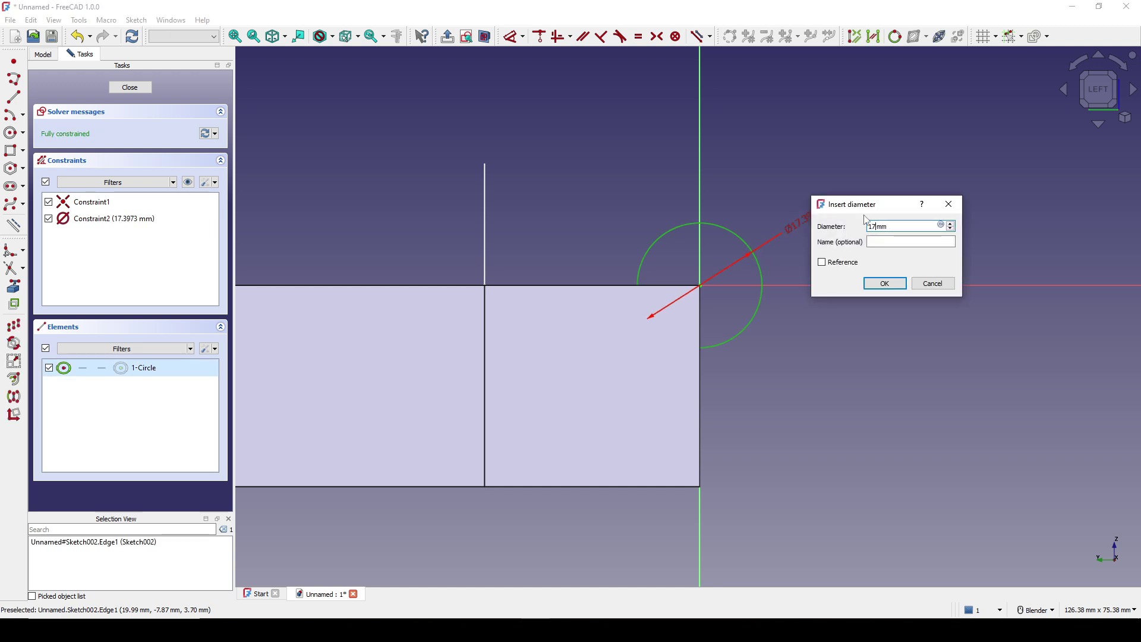
type("17*2")
key("Return")
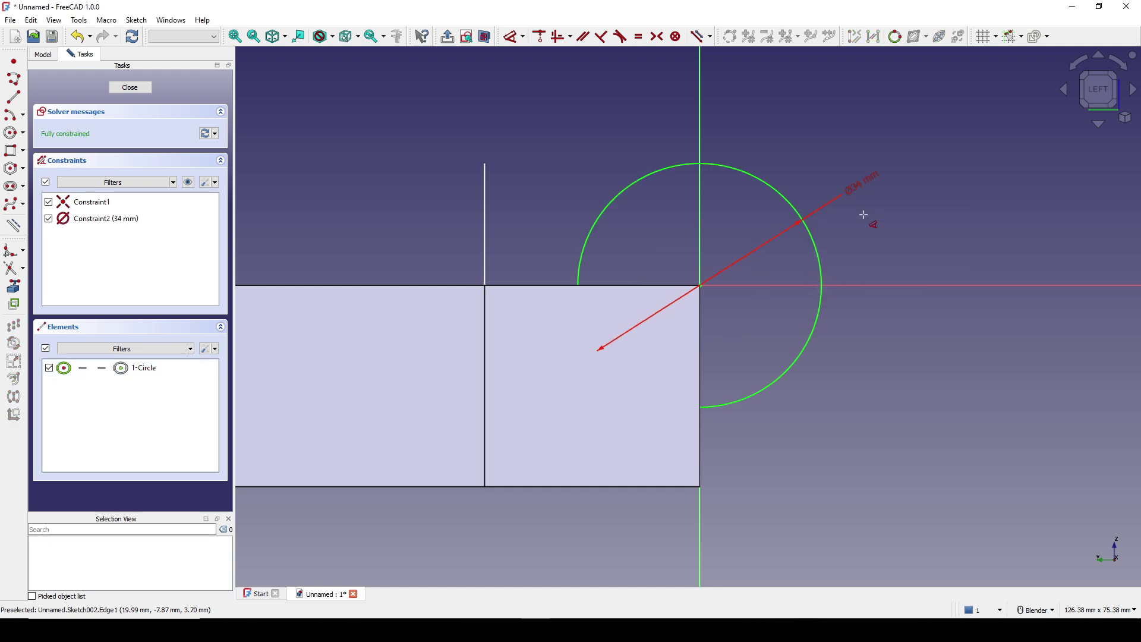
scroll(871, 234, "down", 2)
scroll(872, 234, "up", 1)
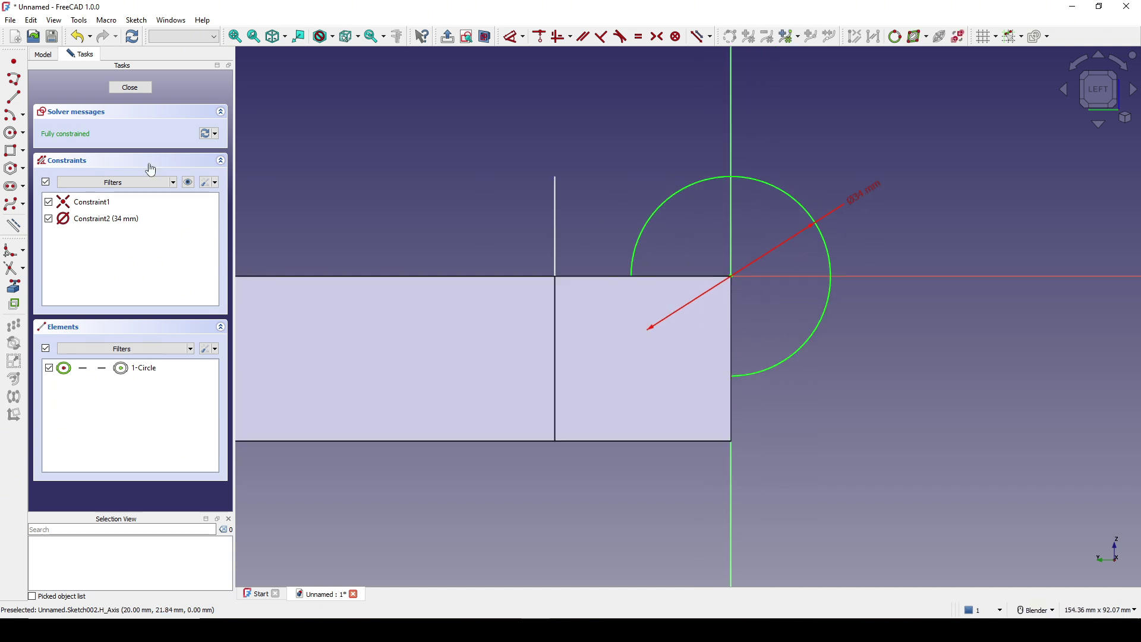
left_click(131, 88)
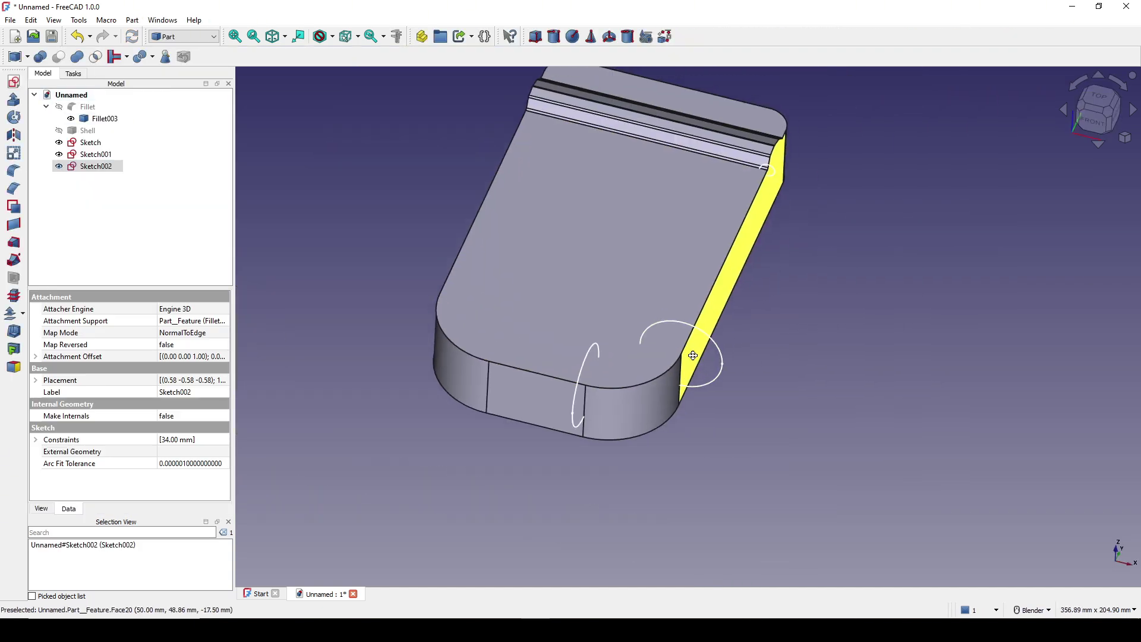
Start a Sweep and add Sketch, Sketch001 and Sketch002 as its profiles in that order
middle_click_drag(782, 427, 774, 483)
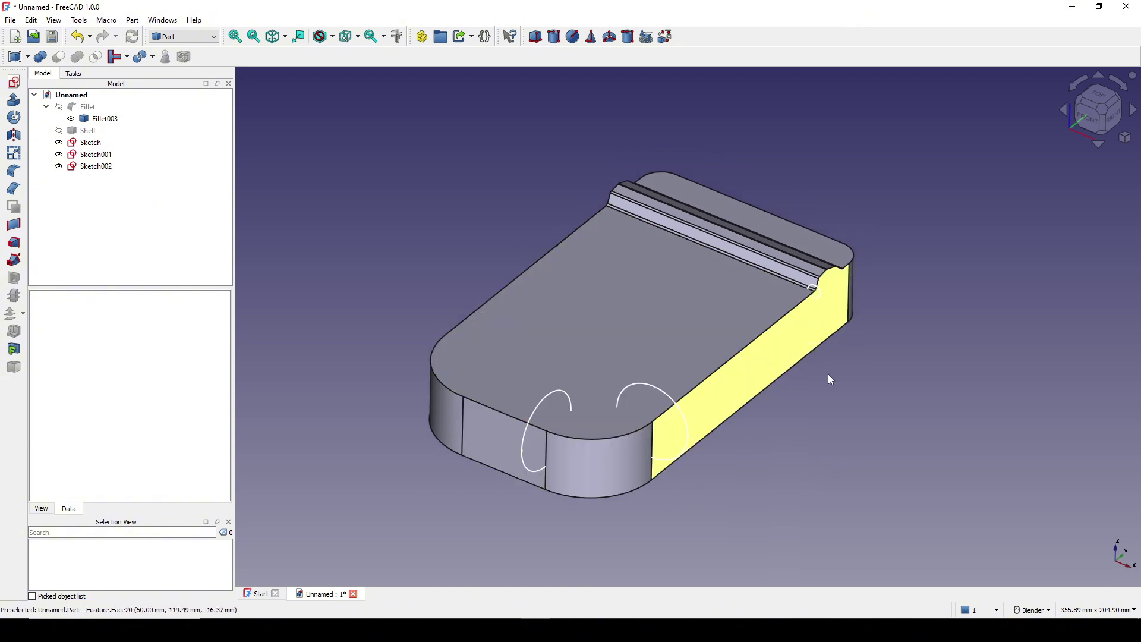
left_click(14, 259)
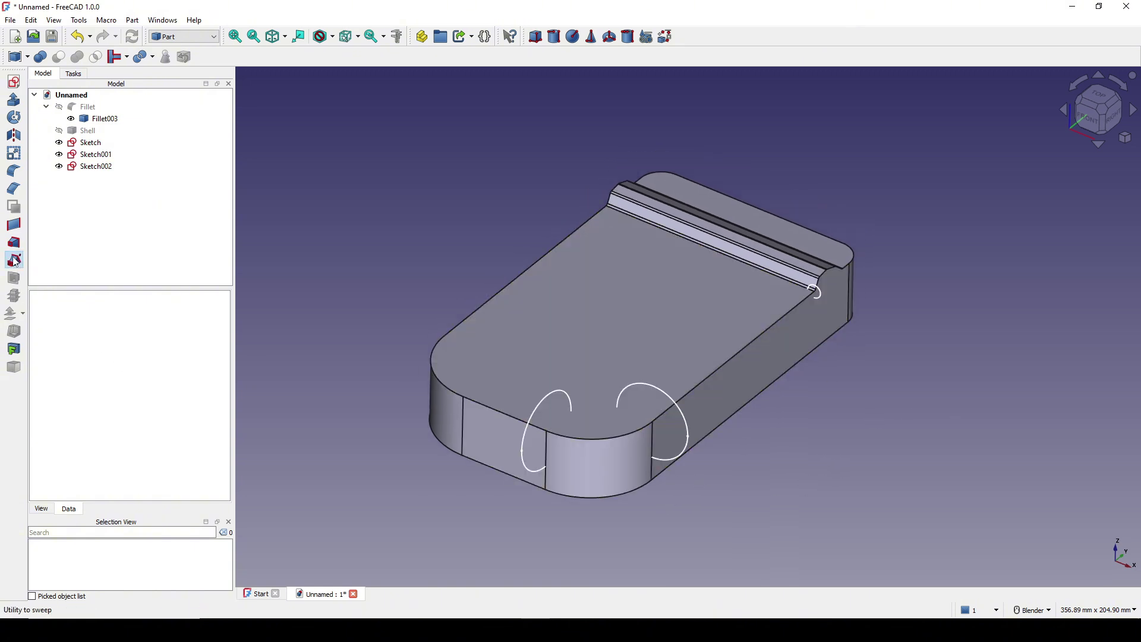
left_click(93, 173)
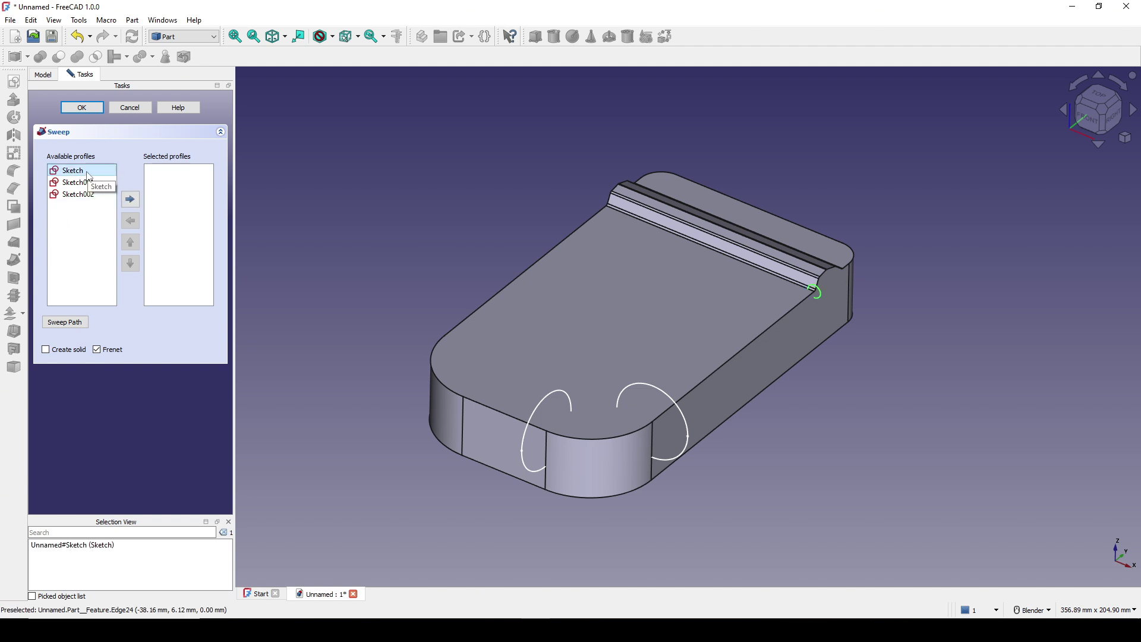
double_click(86, 173)
double_click(83, 174)
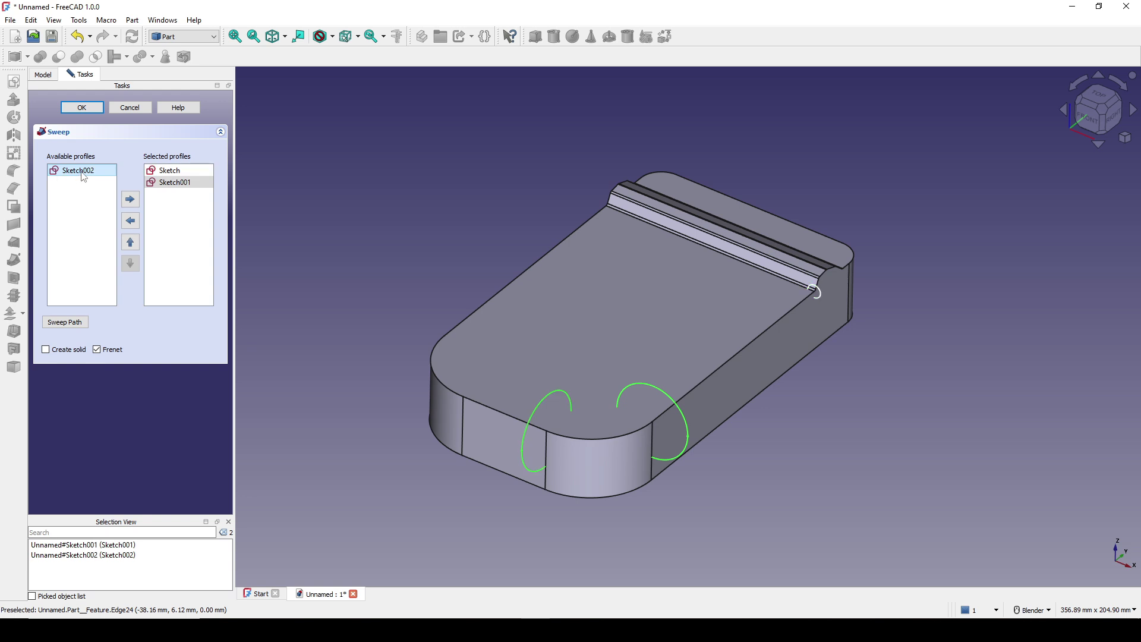
double_click(83, 173)
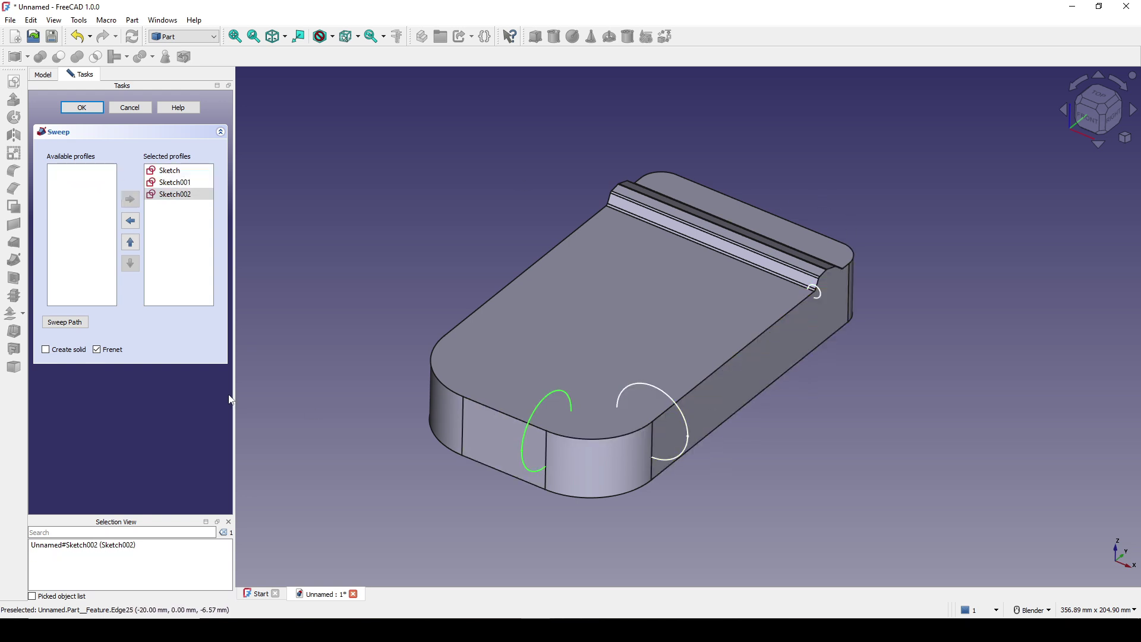
Set the sweep path to the block's long upper side edge plus the adjoining corner arc and create the sweep as a solid
left_click(65, 322)
middle_click_drag(783, 484, 698, 507)
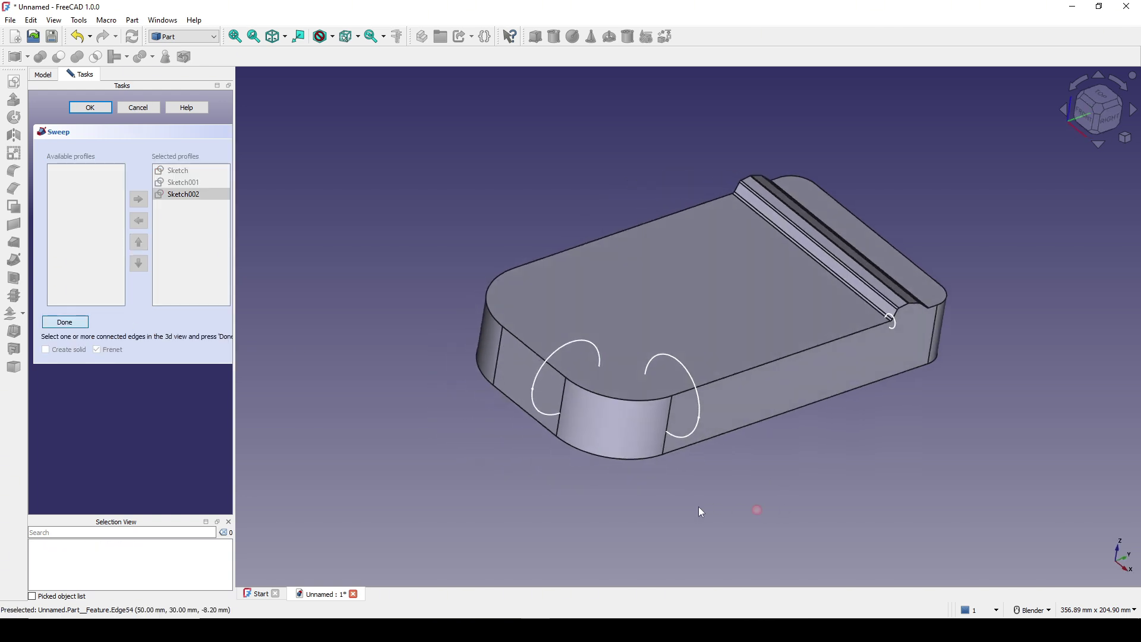
left_click(812, 353)
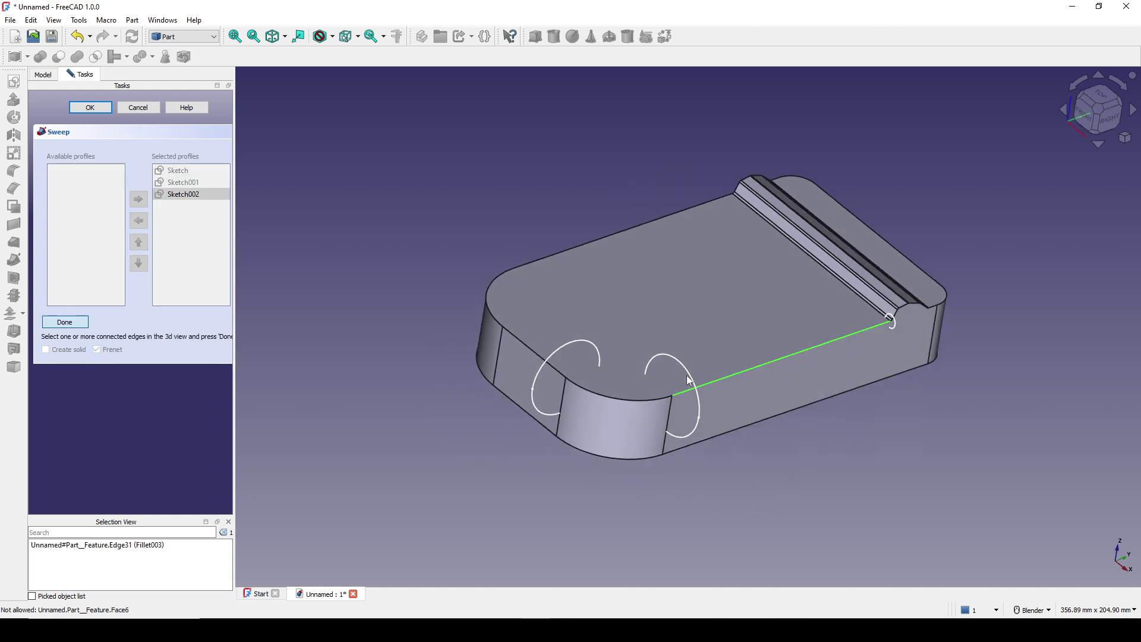
left_click(633, 399)
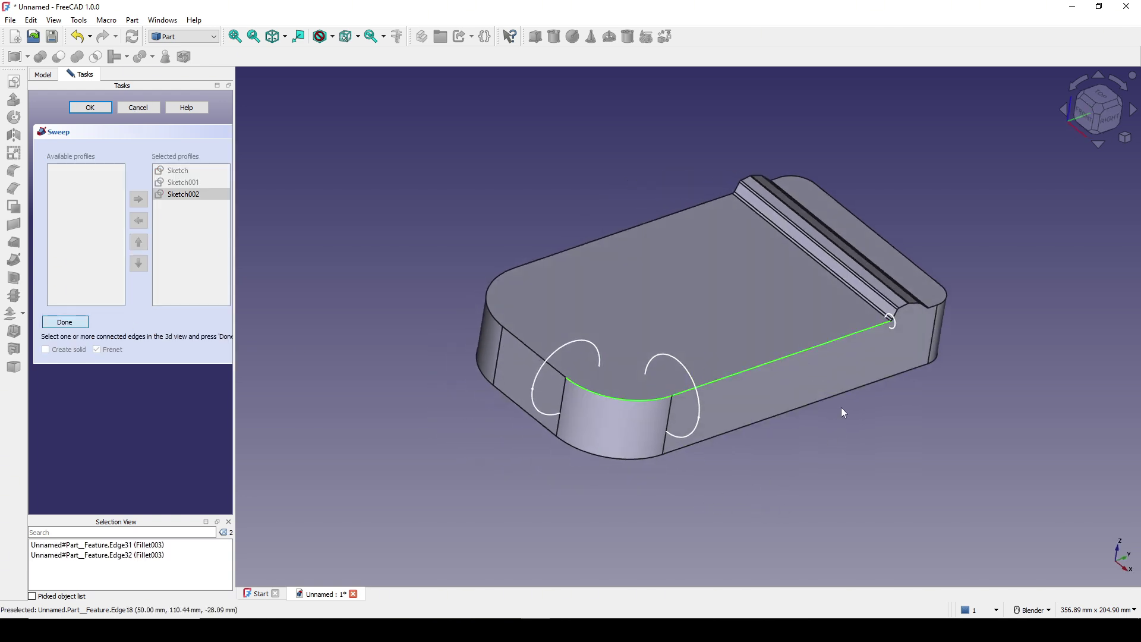
left_click(64, 321)
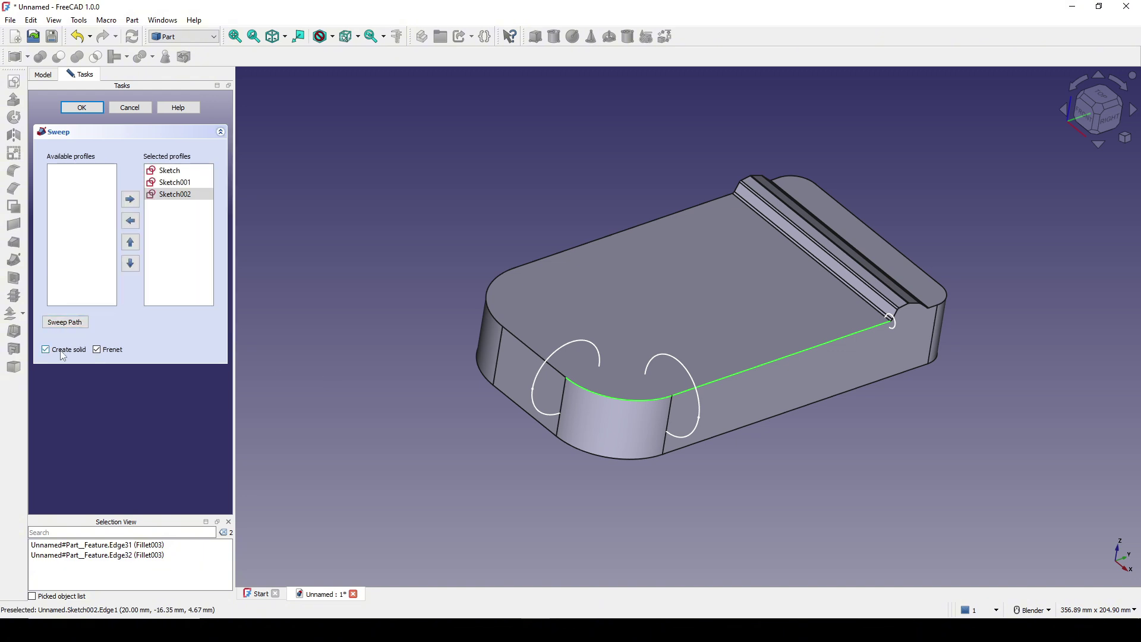
left_click(88, 108)
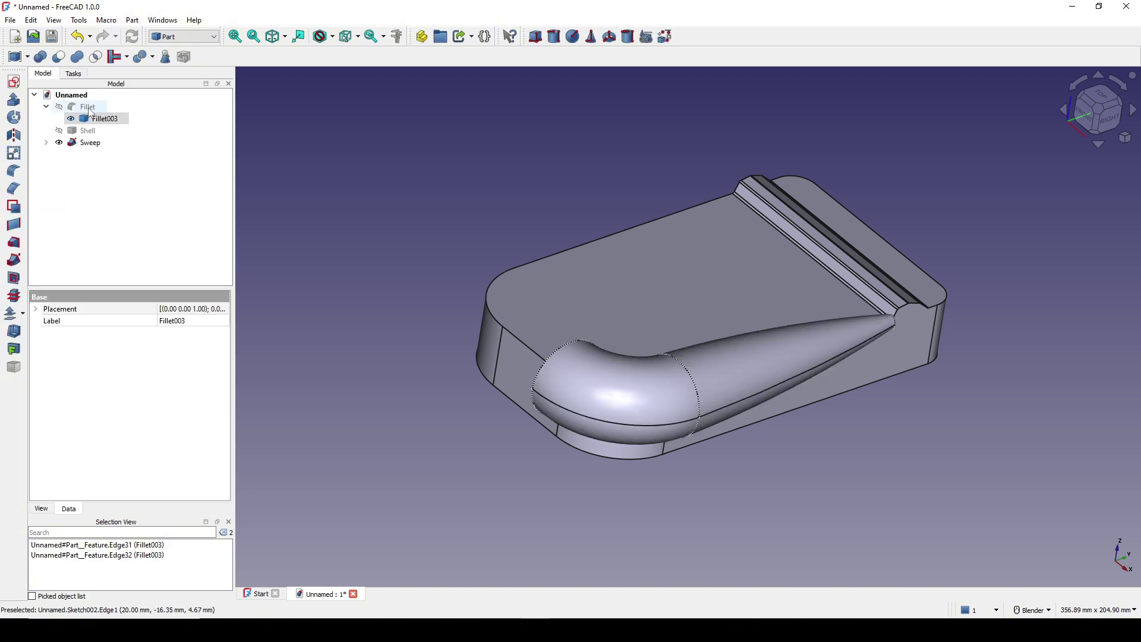
Mirror the solid sweep across the YZ plane onto the block's opposite side
middle_click_drag(662, 467, 814, 486)
left_click(757, 438)
middle_click_drag(735, 470, 797, 454, "shift")
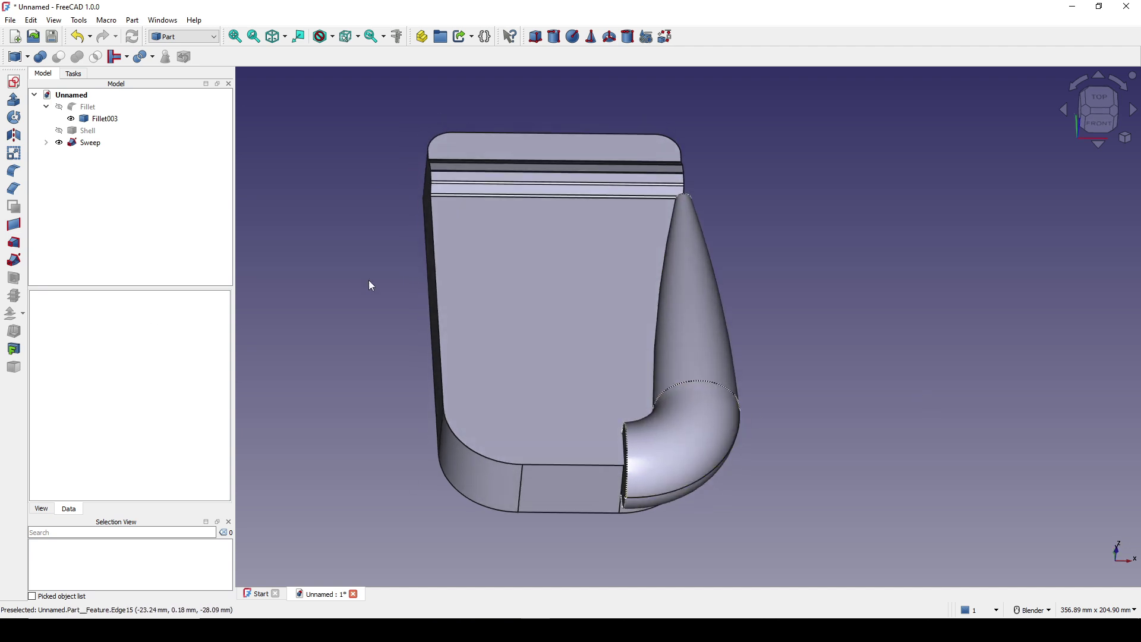
left_click(84, 144)
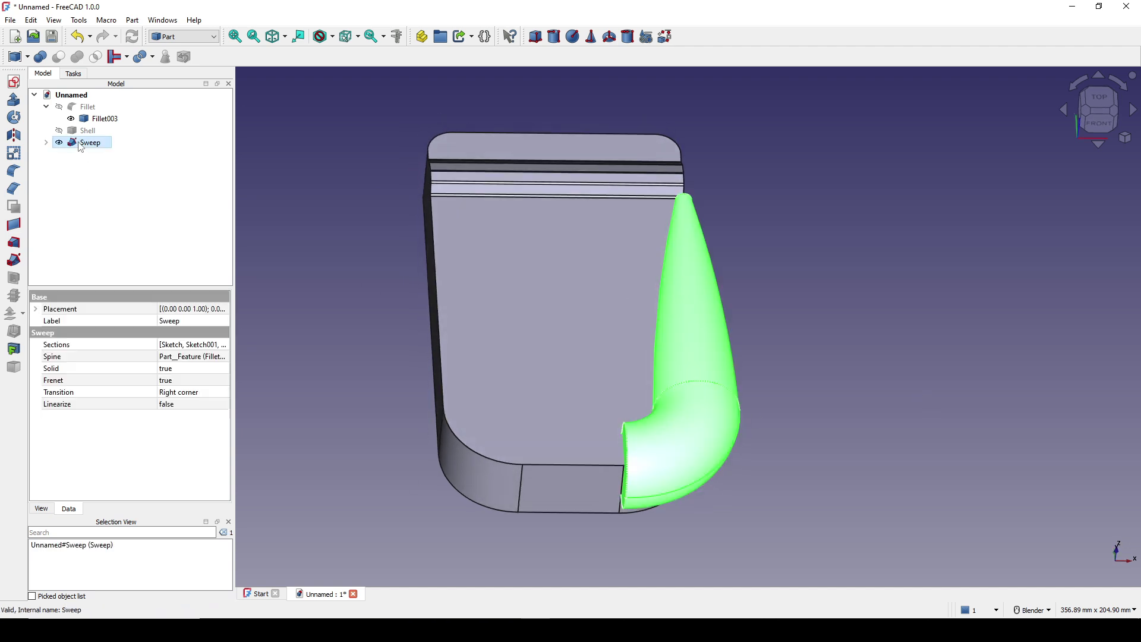
left_click(14, 135)
left_click(146, 271)
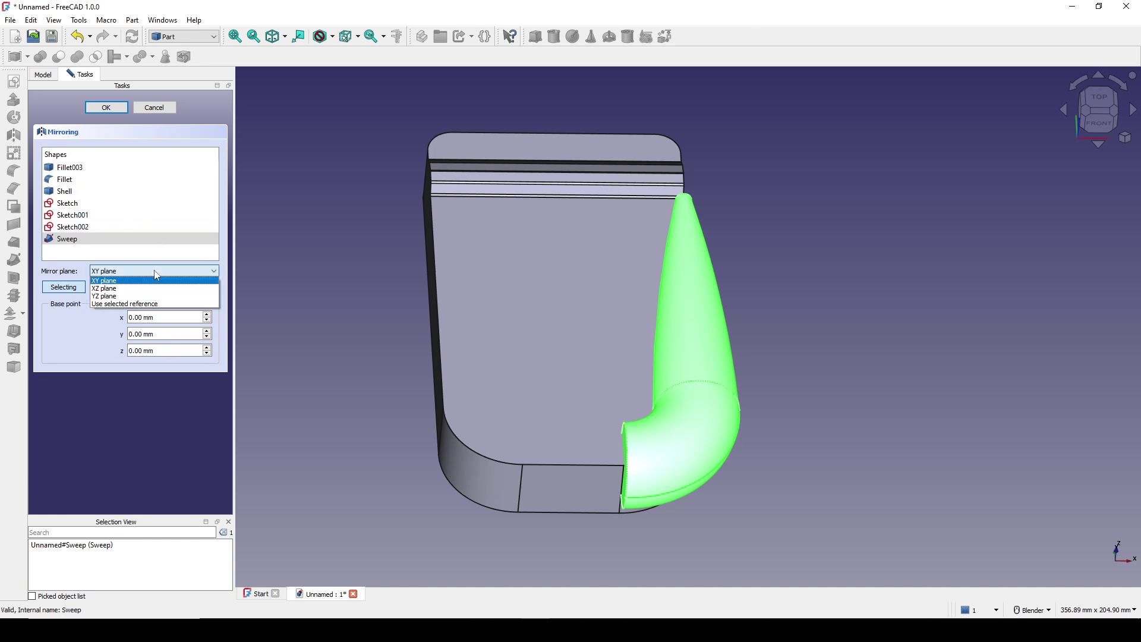
left_click(140, 296)
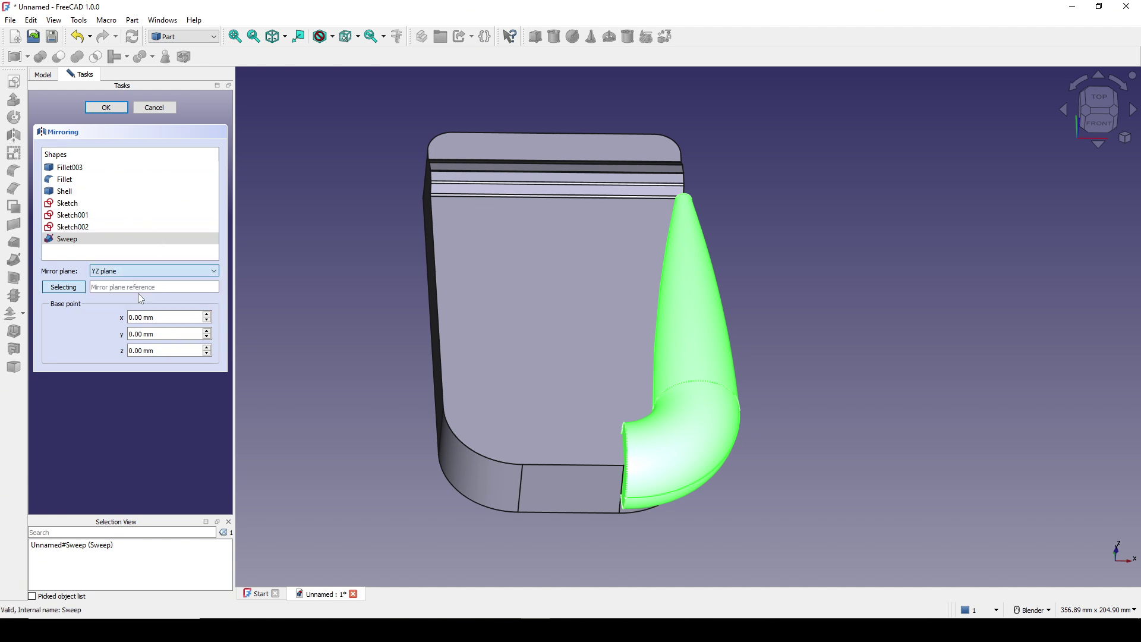
left_click(109, 113)
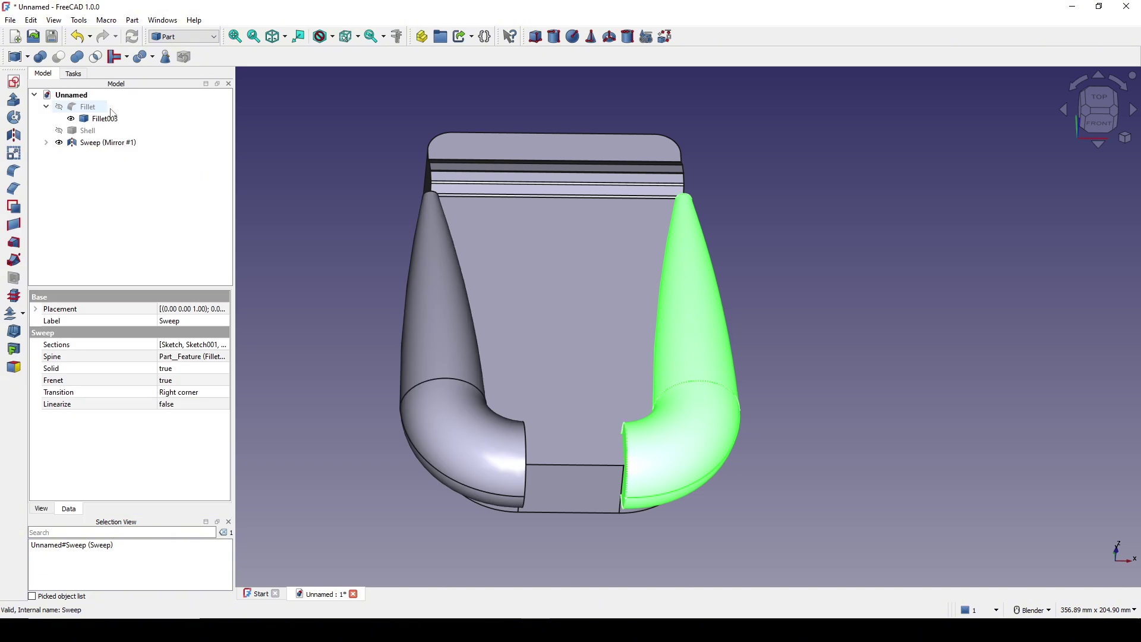
Switch to the Curves workbench
middle_click_drag(695, 310, 665, 425)
left_click(801, 409)
scroll(772, 451, "up", 3)
middle_click_drag(554, 385, 910, 317)
scroll(678, 425, "down", 2)
scroll(910, 316, "up", 1)
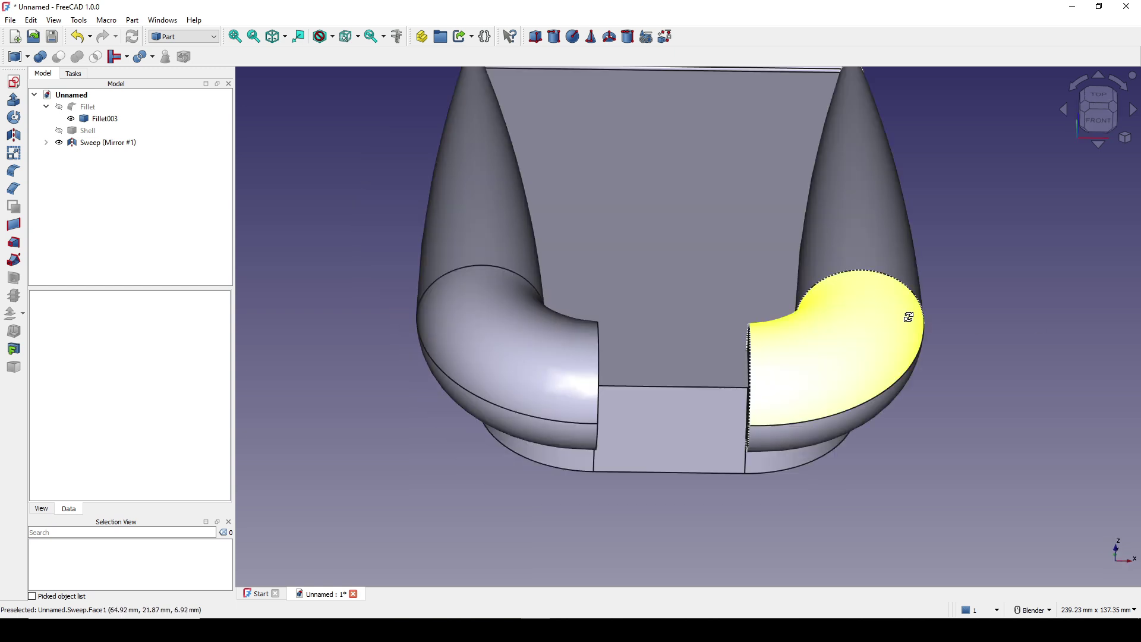
left_click(194, 38)
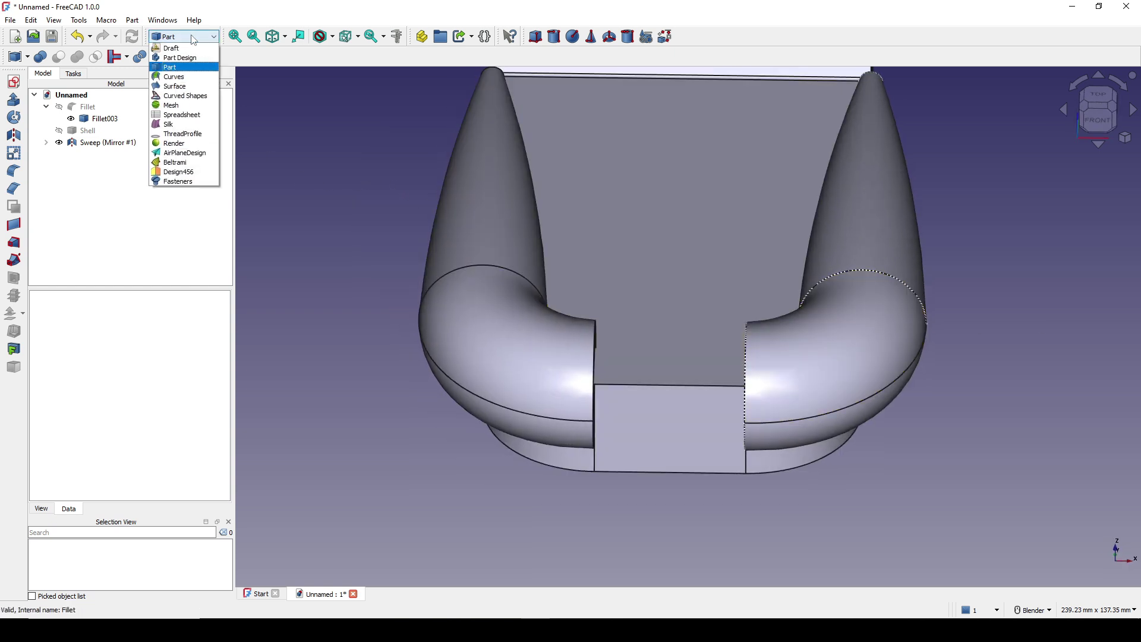
left_click(174, 76)
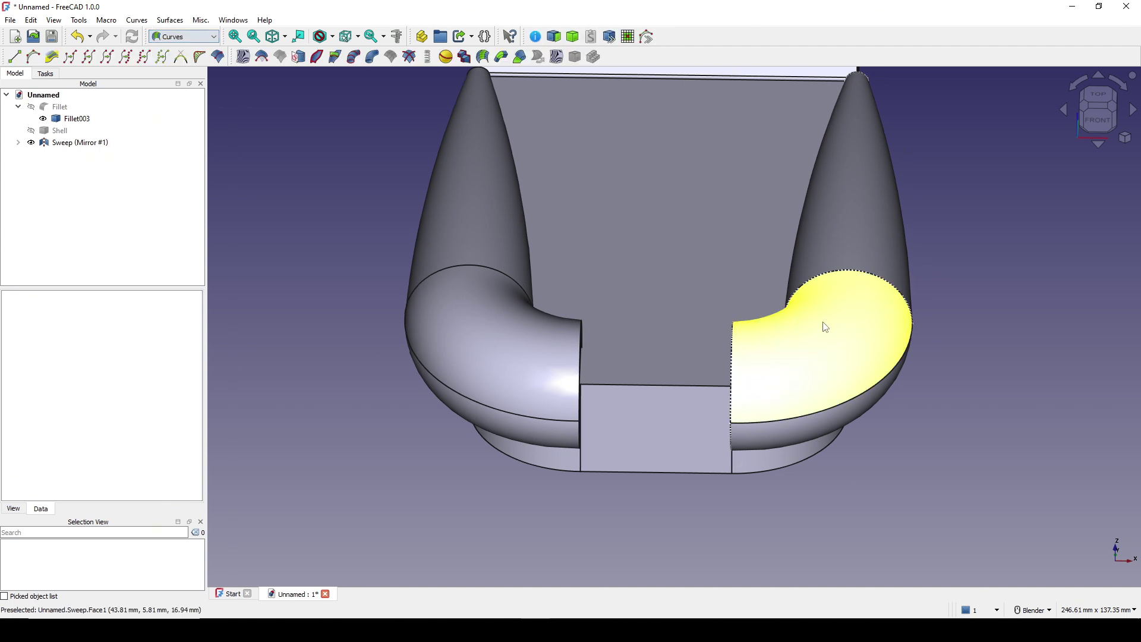
Examine the gap between the two sweeps' front ends from above, outlining it with a red rectangle on a discarded screen capture
middle_click_drag(765, 346, 675, 406)
left_click(517, 362)
left_click(764, 373)
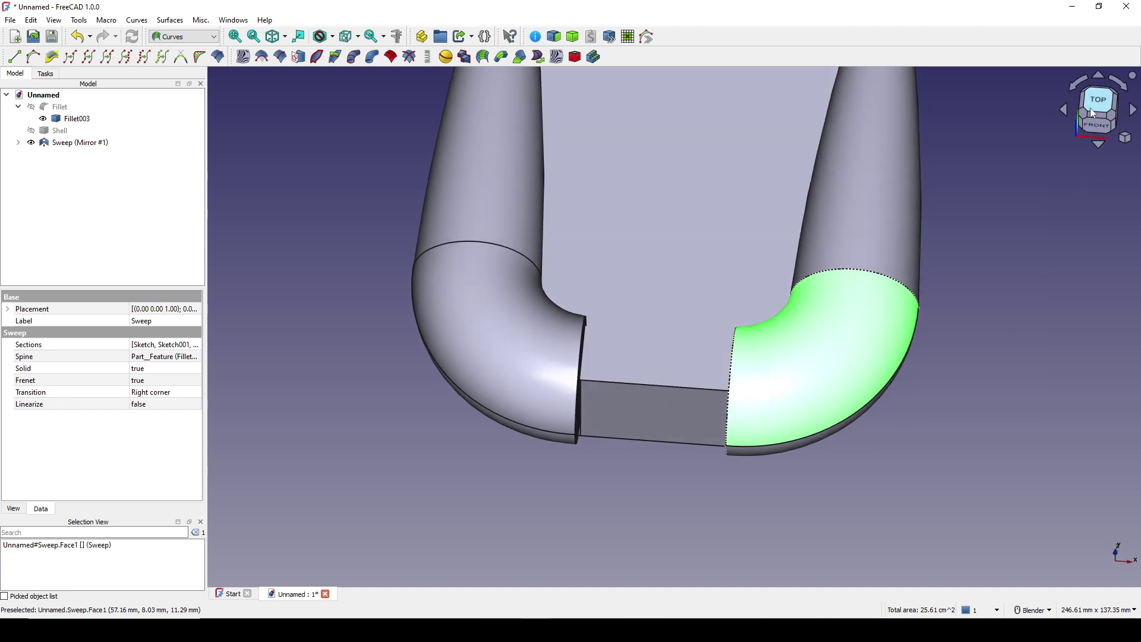
left_click(1091, 105)
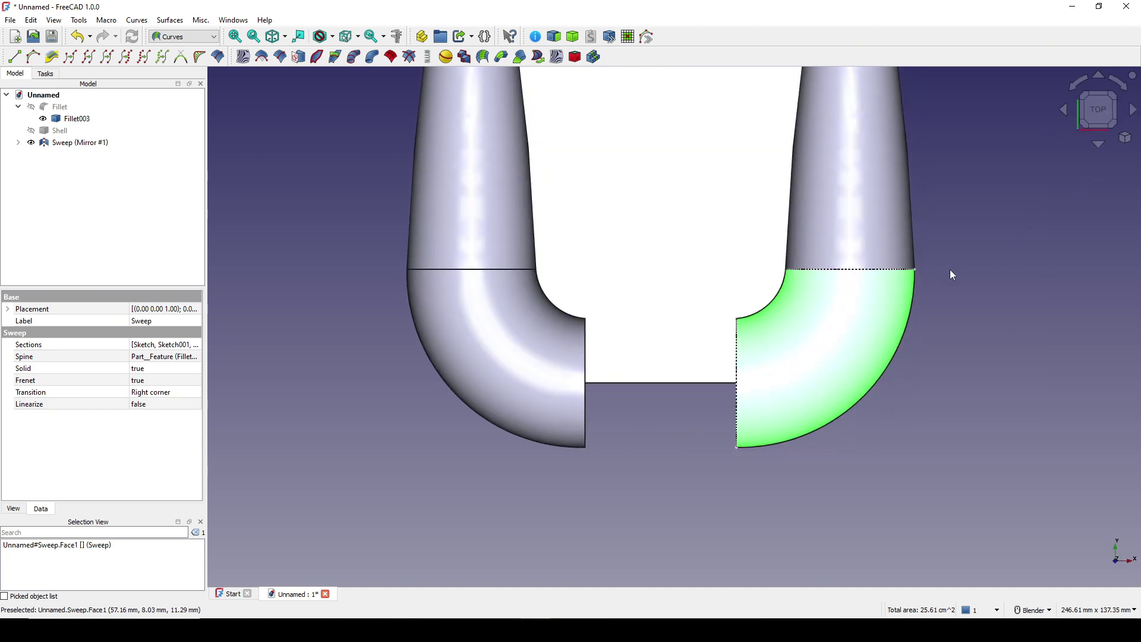
key("Print")
left_click_drag(429, 172, 1007, 527)
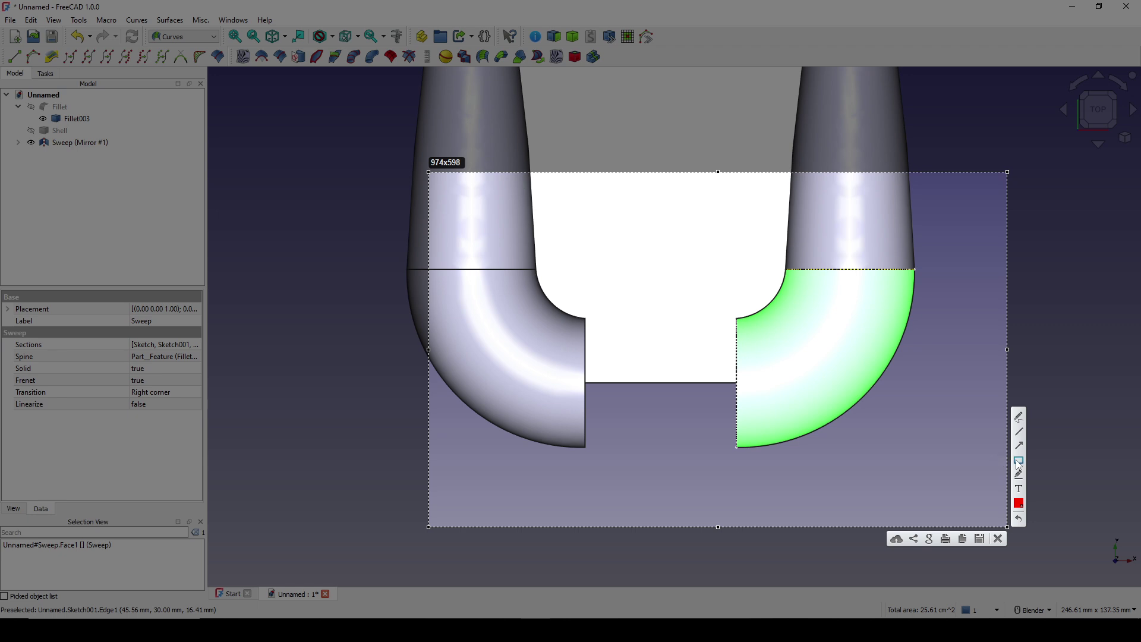
mouse_move(585, 319)
left_mouse_down()
mouse_move(667, 409)
mouse_move(736, 447)
left_mouse_up()
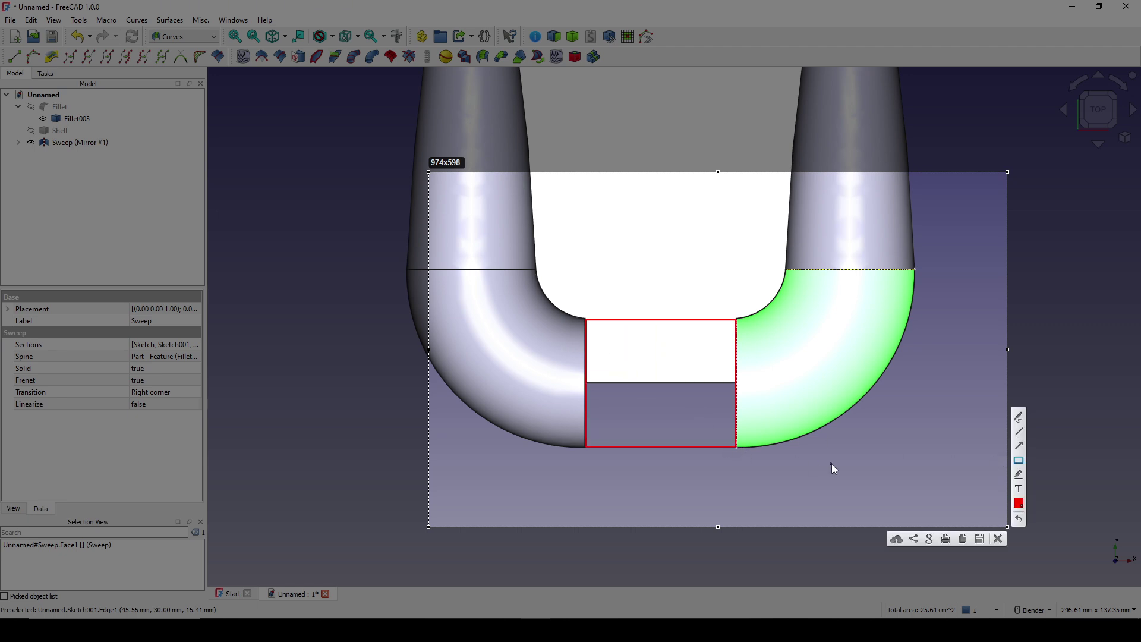
left_click(998, 539)
Create a BlendSolid between the facing flat end faces of the mirrored sweep and the original sweep
middle_click_drag(736, 445, 1039, 303)
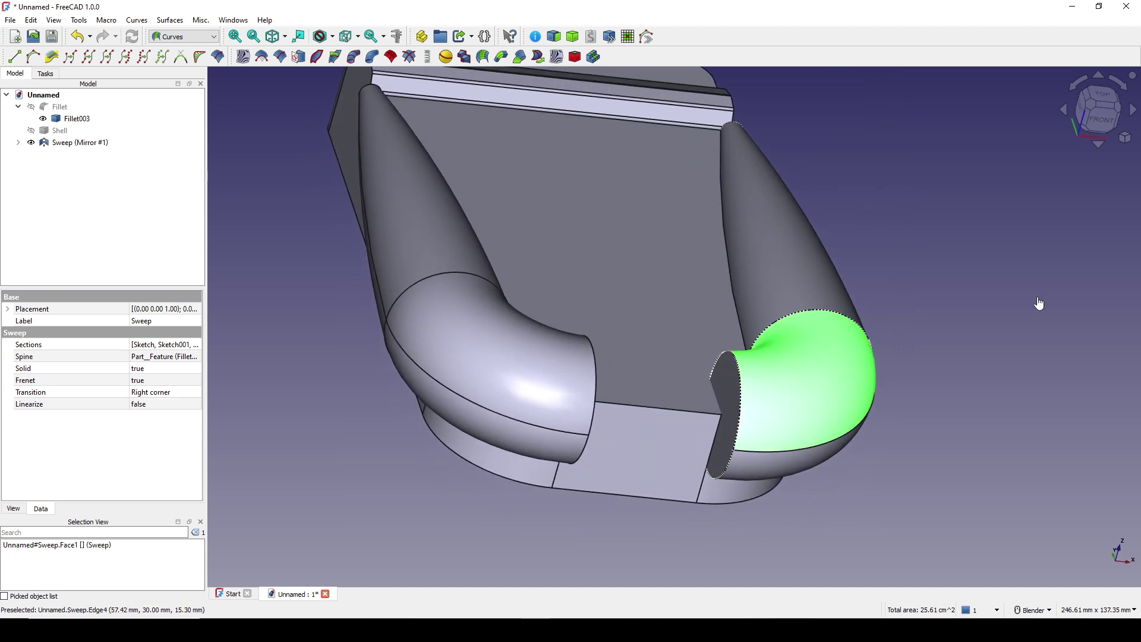
left_click(1039, 303)
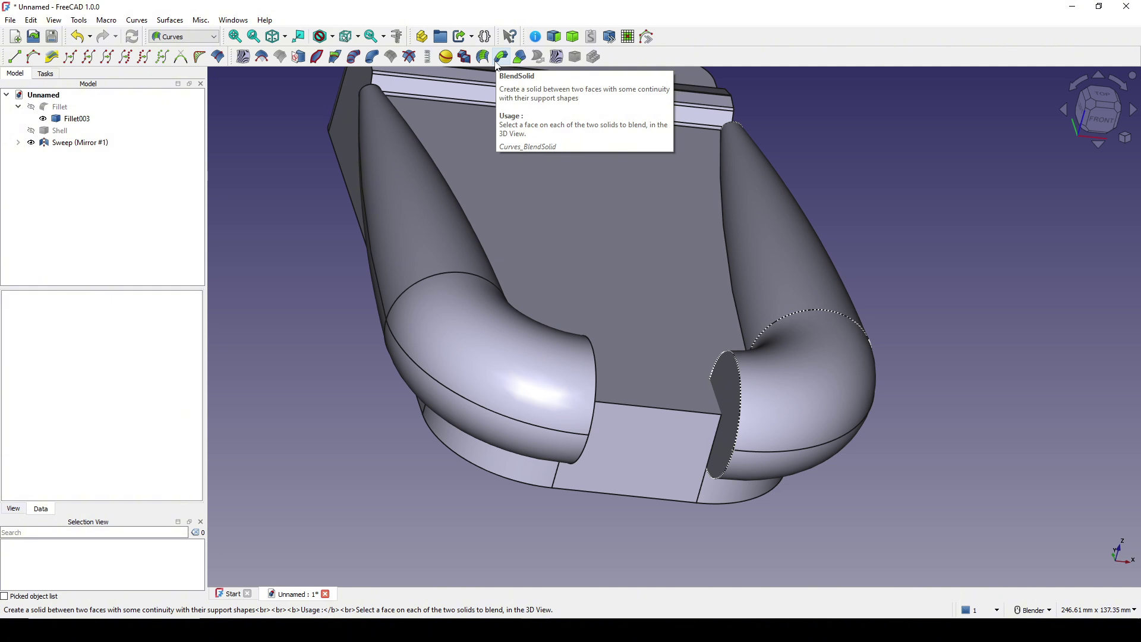
middle_click_drag(683, 333, 583, 326)
scroll(533, 369, "up", 2)
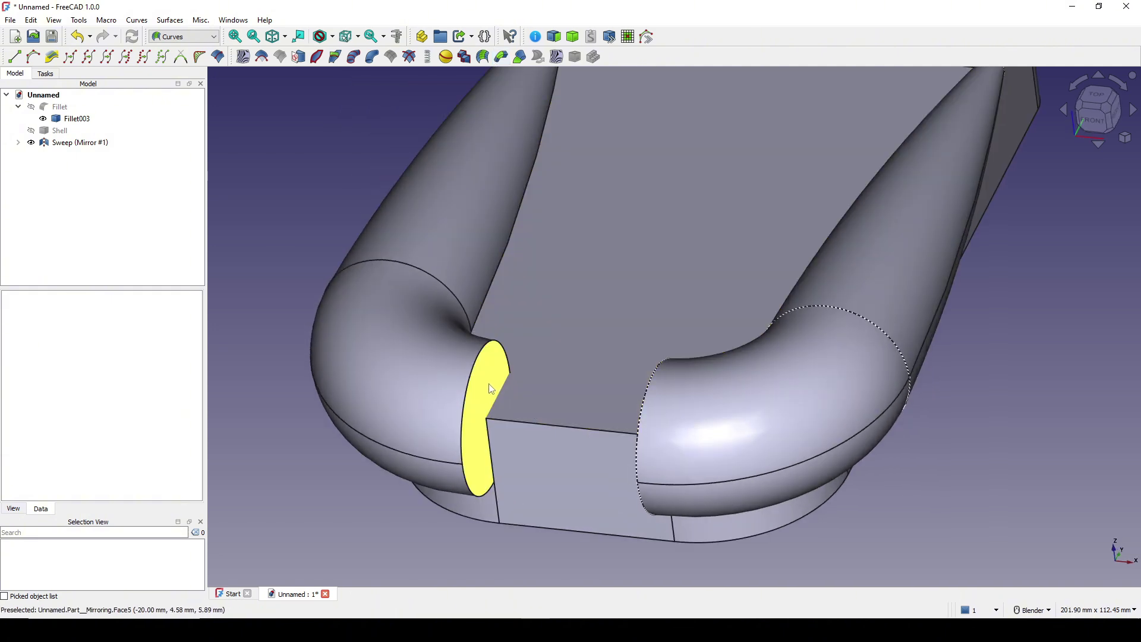
left_click(491, 388)
middle_click_drag(665, 422, 493, 221)
left_click(676, 428, "ctrl")
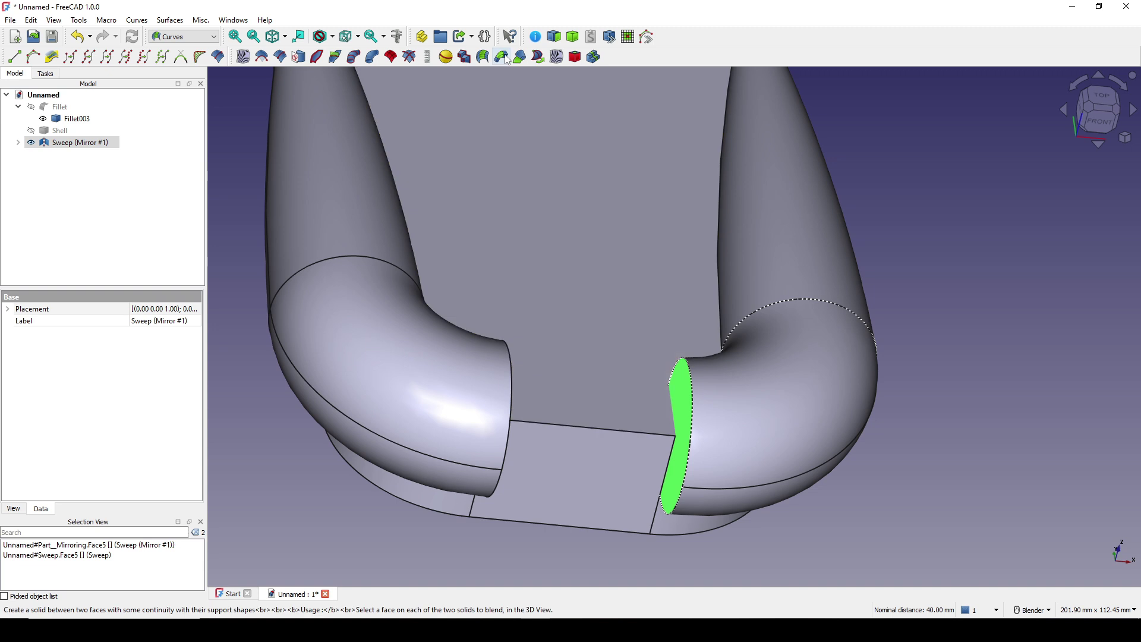
left_click(506, 59)
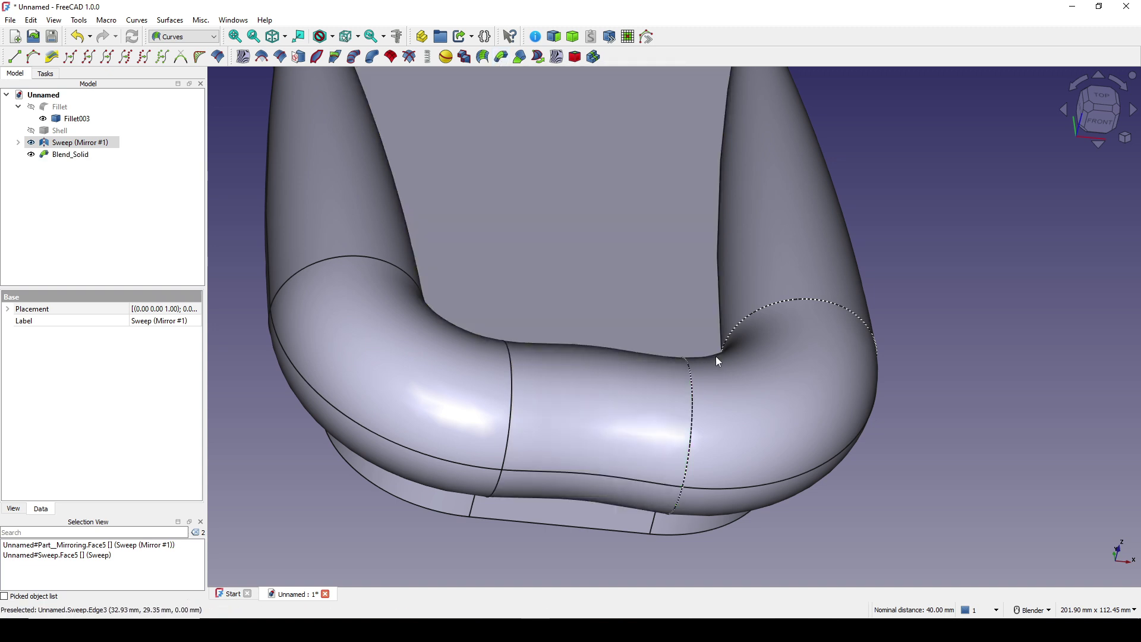
Set both Continuity1 and Continuity2 of the blend solid to 0
scroll(520, 397, "down", 3)
middle_click_drag(520, 398, 924, 372)
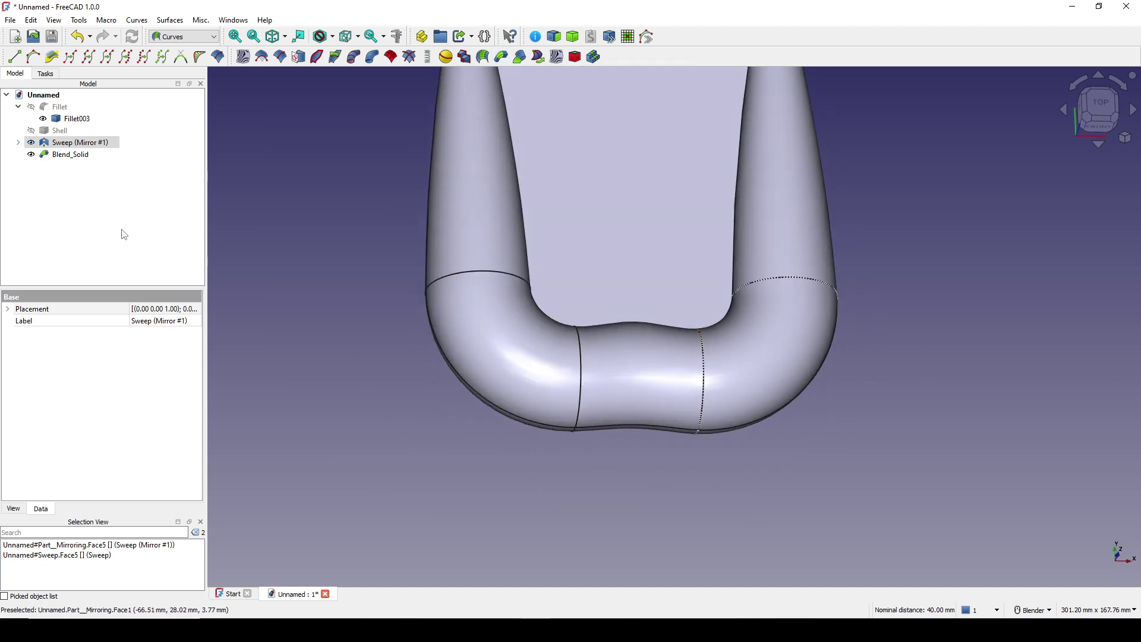
left_click(62, 156)
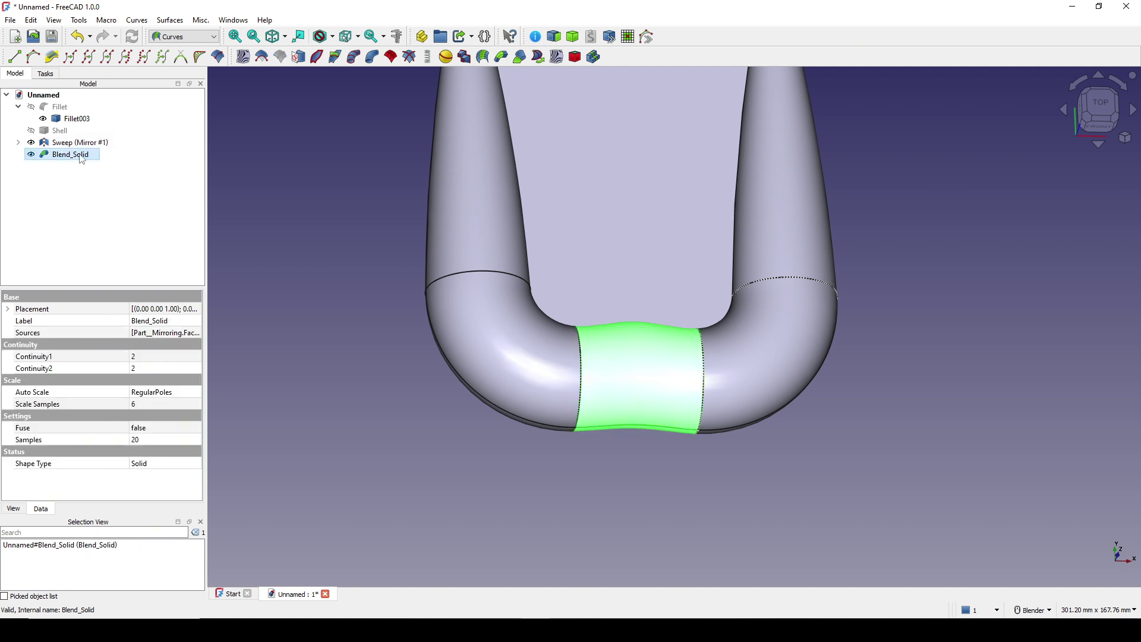
left_click(62, 358)
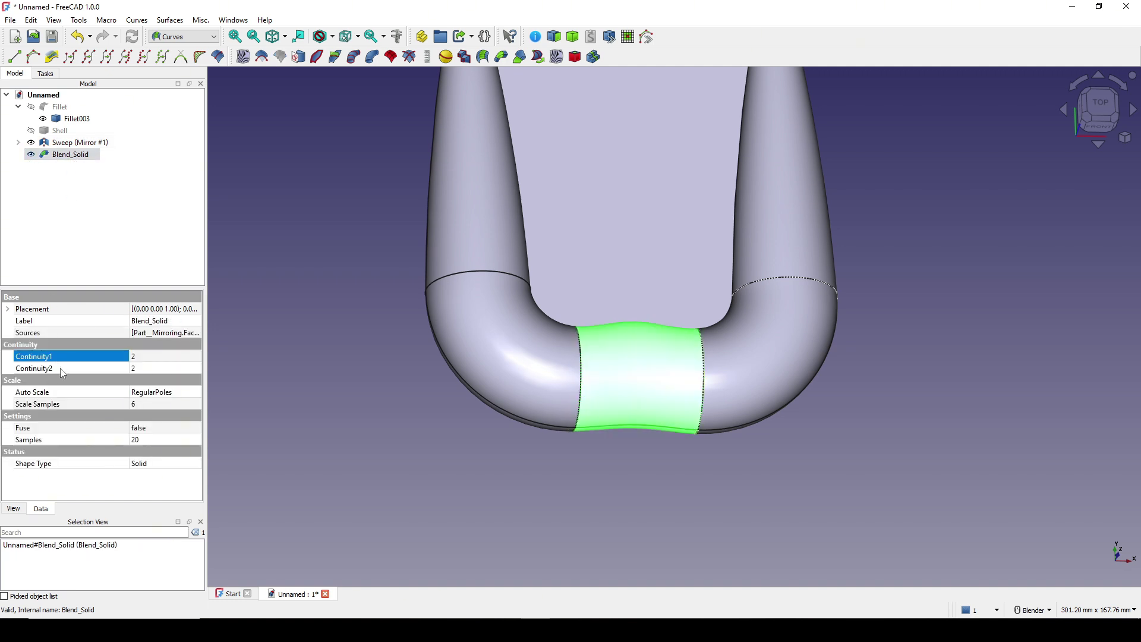
left_click(57, 358)
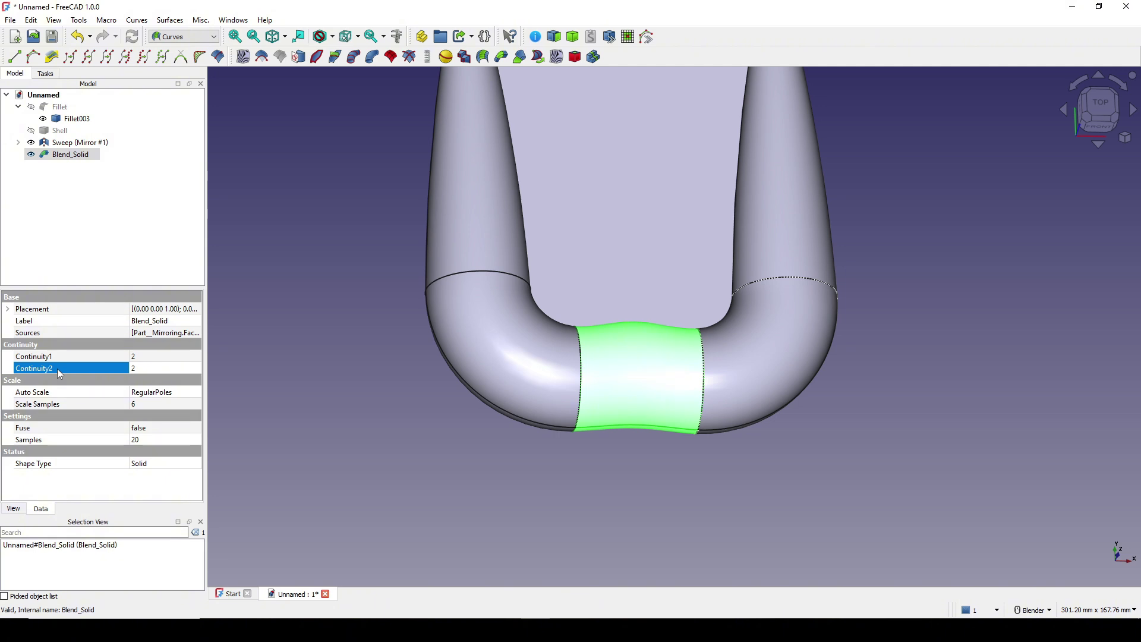
left_click(144, 355)
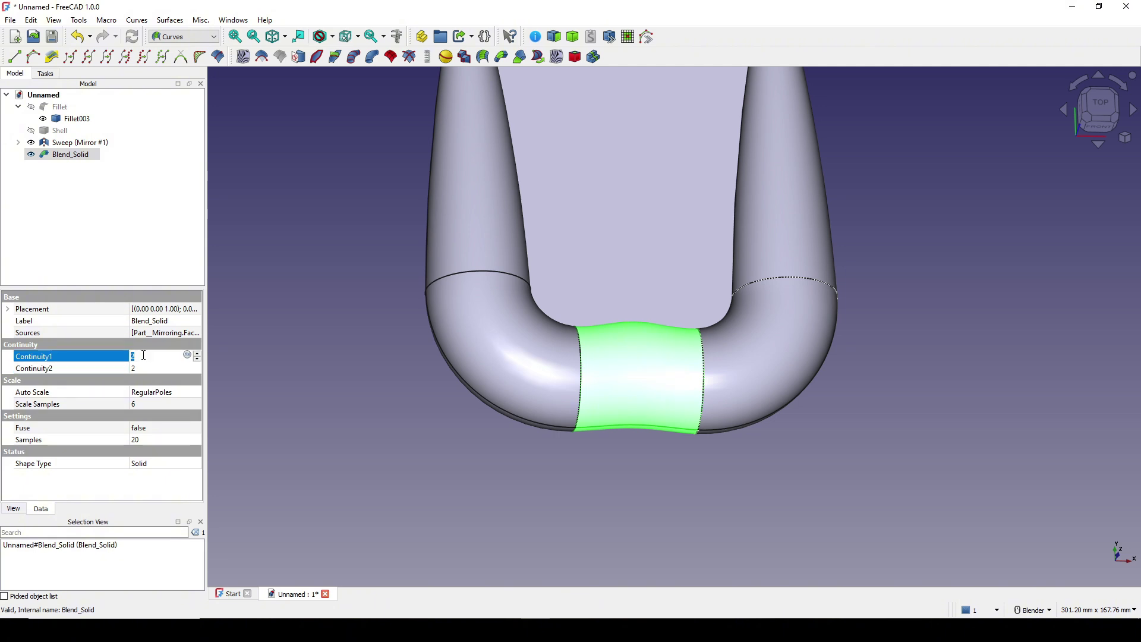
type("0")
left_click(144, 368)
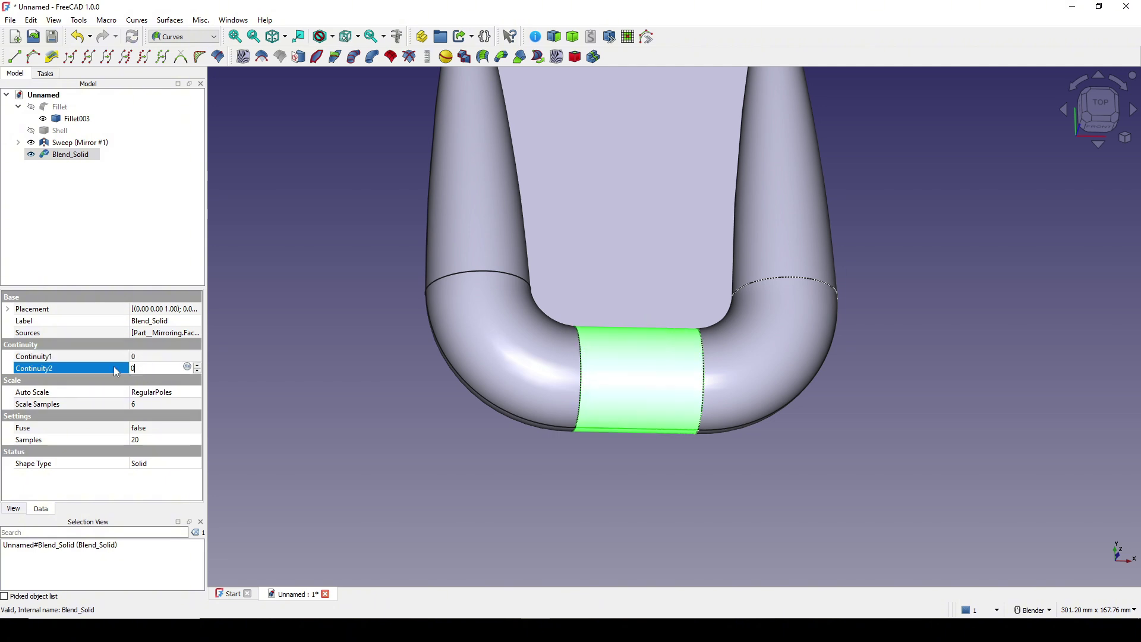
type("0")
key("Return")
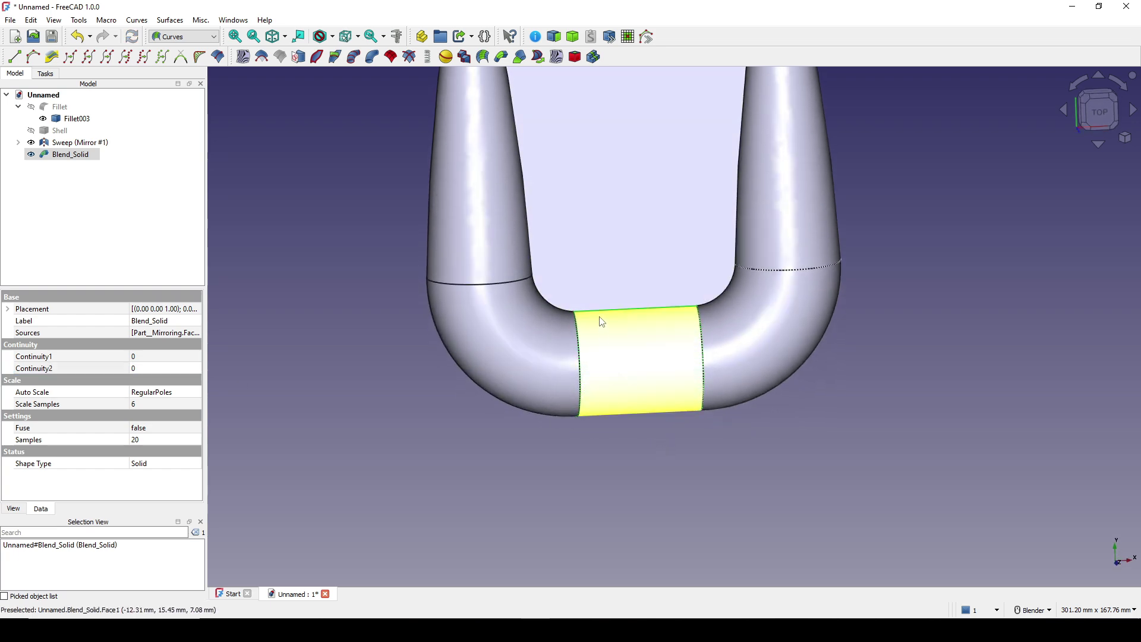
Hide the Fillet003 body and show the Shell body in its place
scroll(672, 398, "up", 3)
middle_click_drag(682, 398, 832, 499)
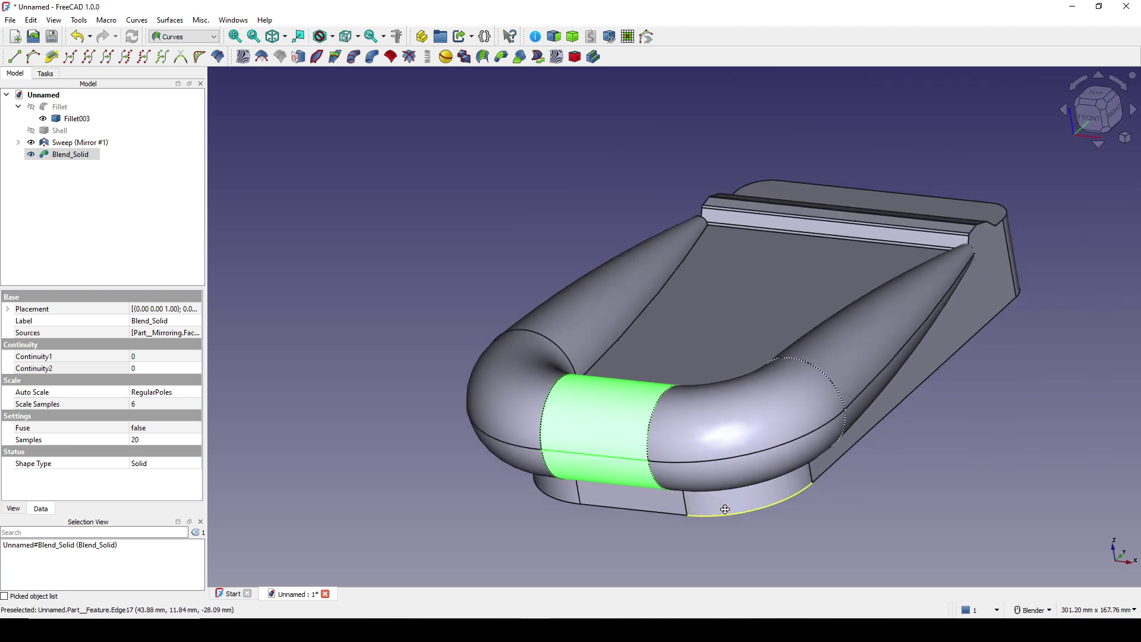
left_click(943, 543)
middle_click_drag(943, 542, 856, 486, "shift")
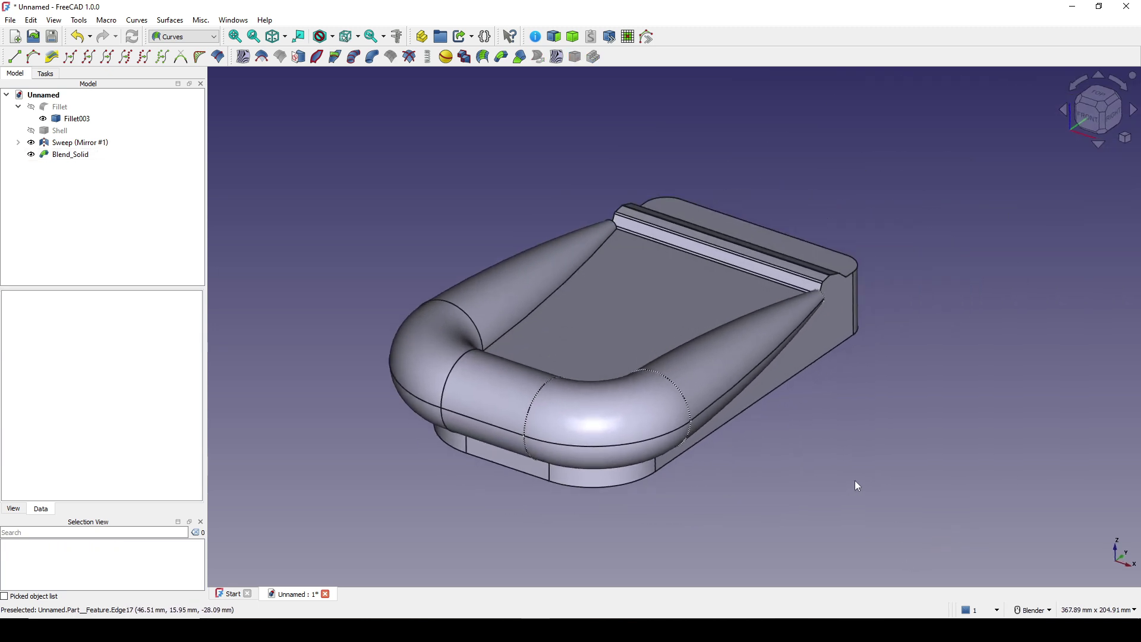
left_click(74, 121)
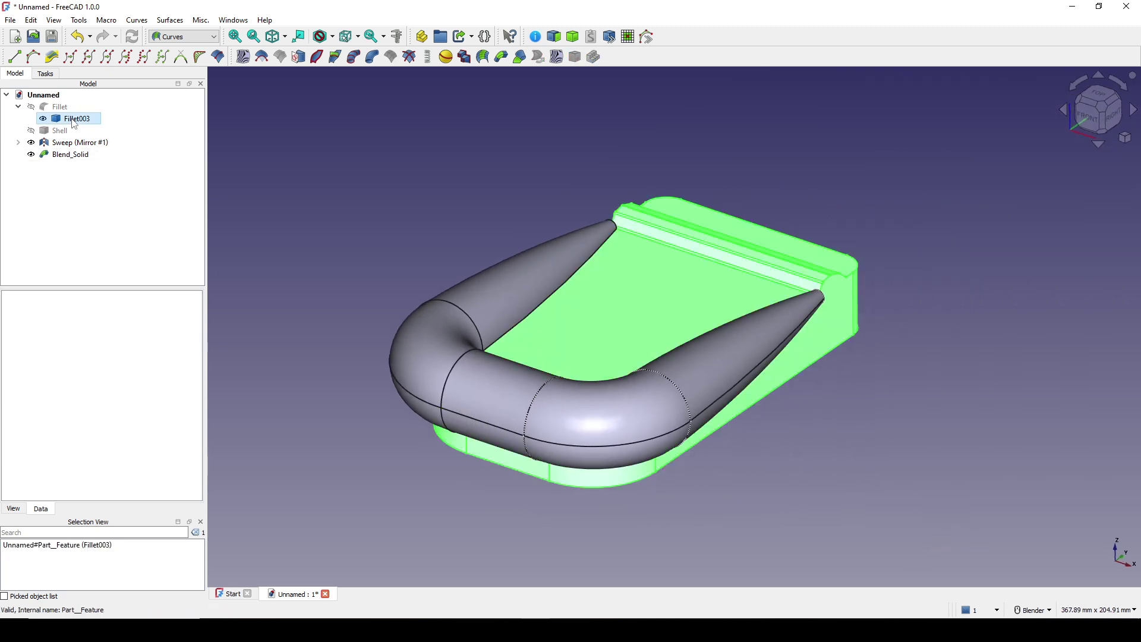
key("space")
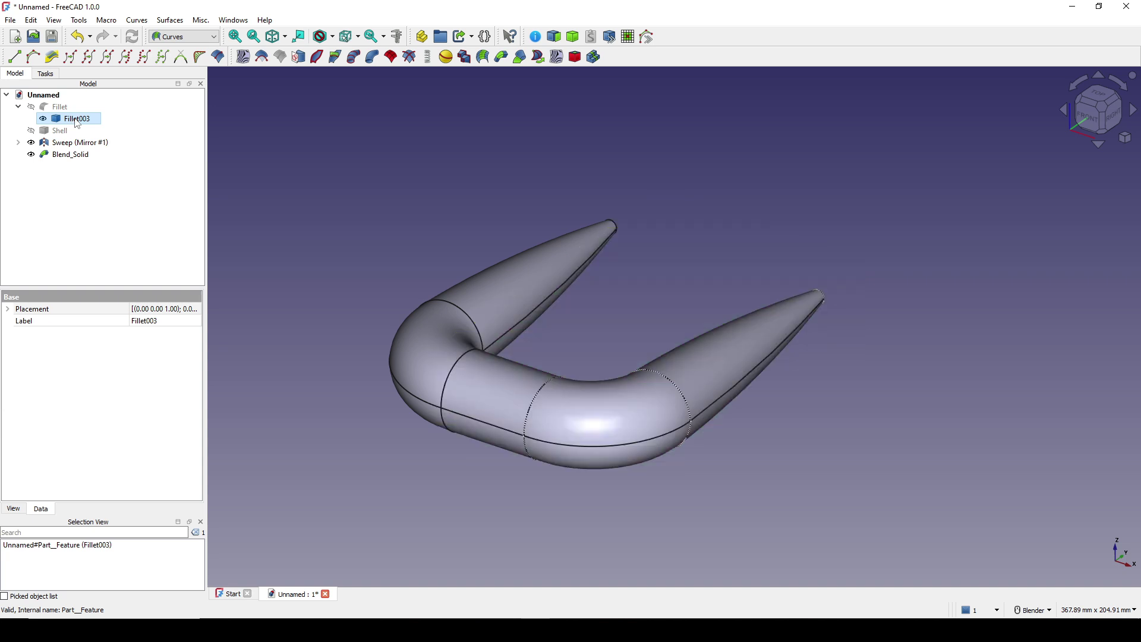
left_click(53, 134)
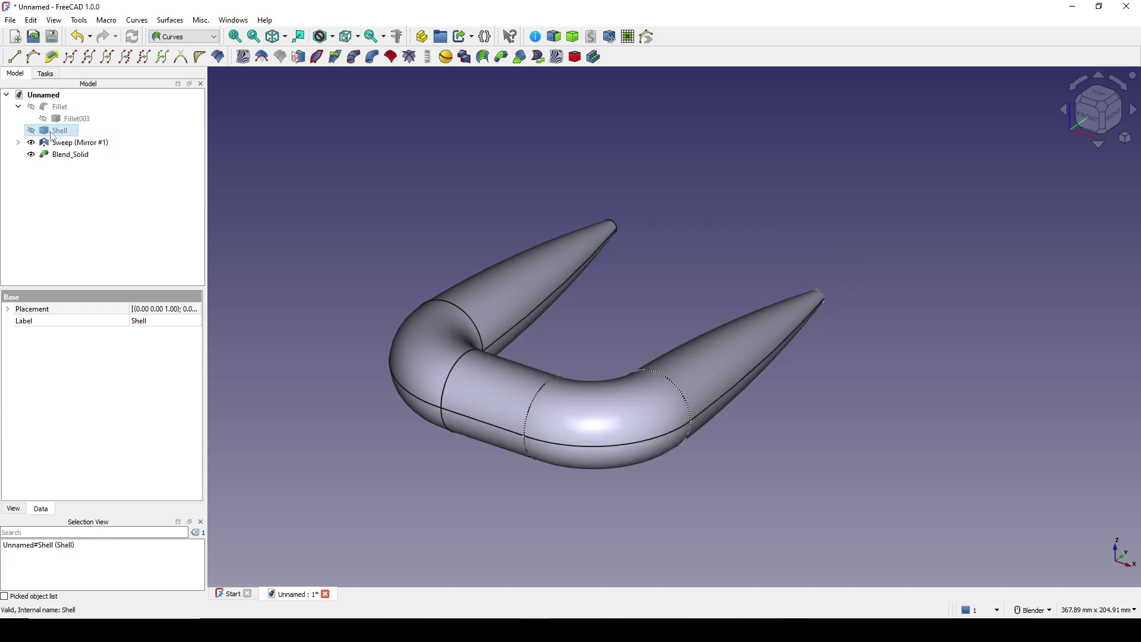
key("space")
middle_click_drag(731, 466, 676, 455)
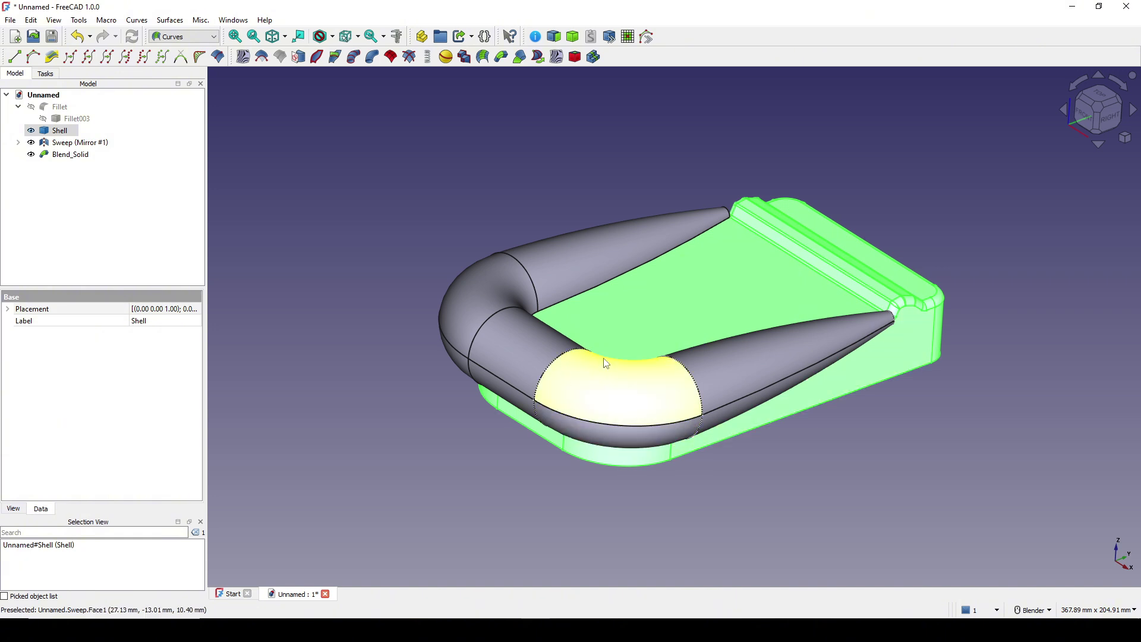
Switch to the Part workbench and cut the original sweep from the Shell body
middle_click_drag(704, 394, 836, 497)
left_click(836, 498)
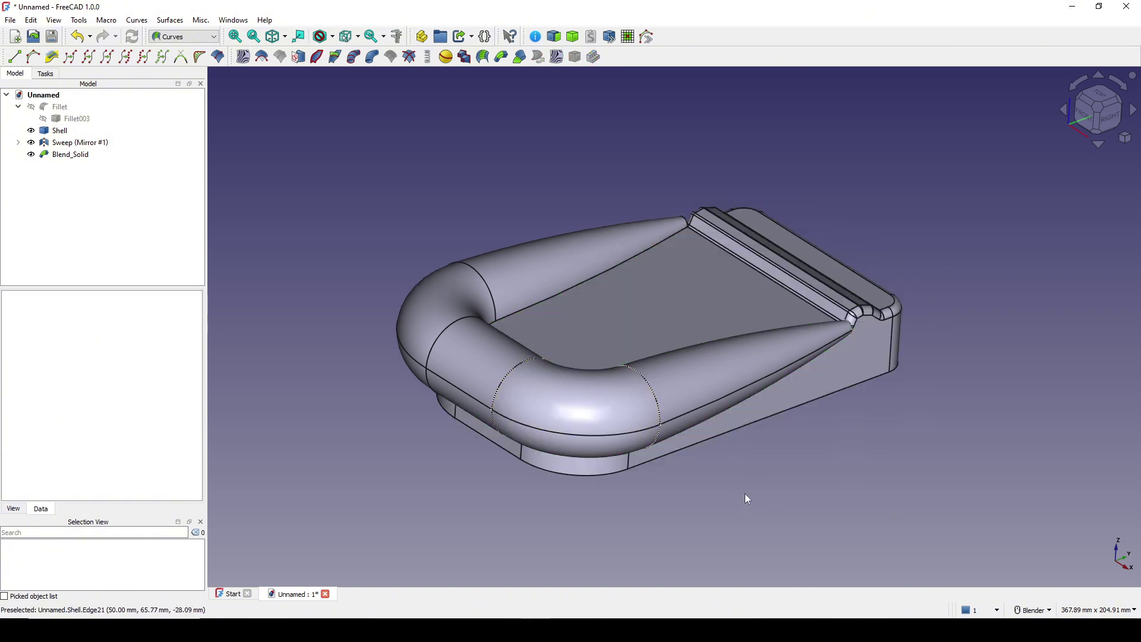
middle_click_drag(759, 468, 707, 478, "shift")
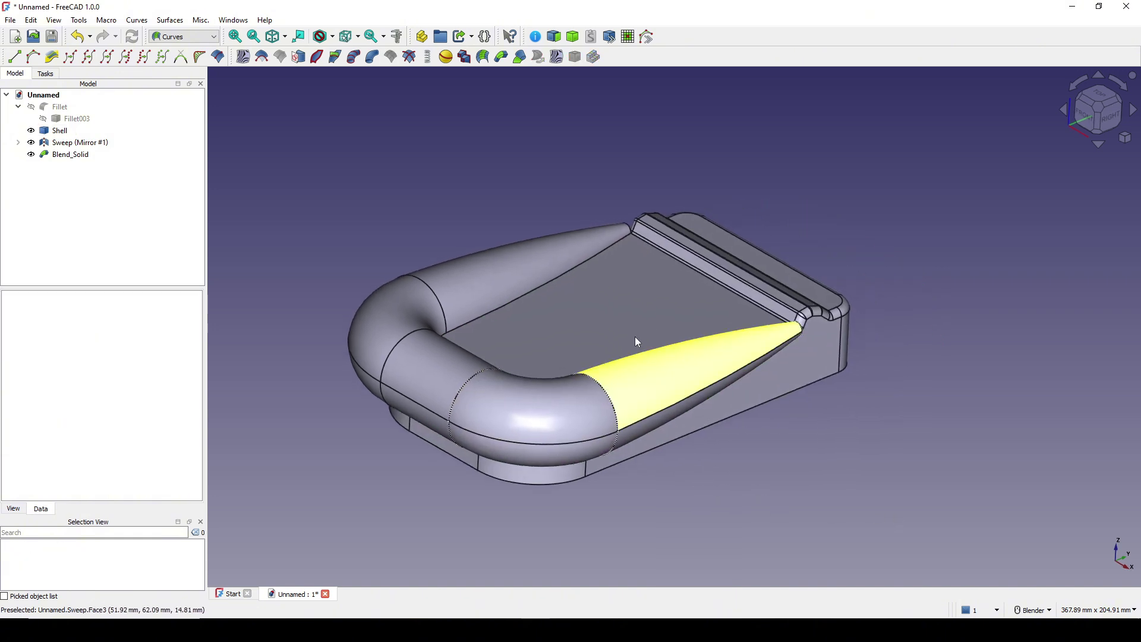
left_click(638, 285)
left_click(646, 386, "ctrl")
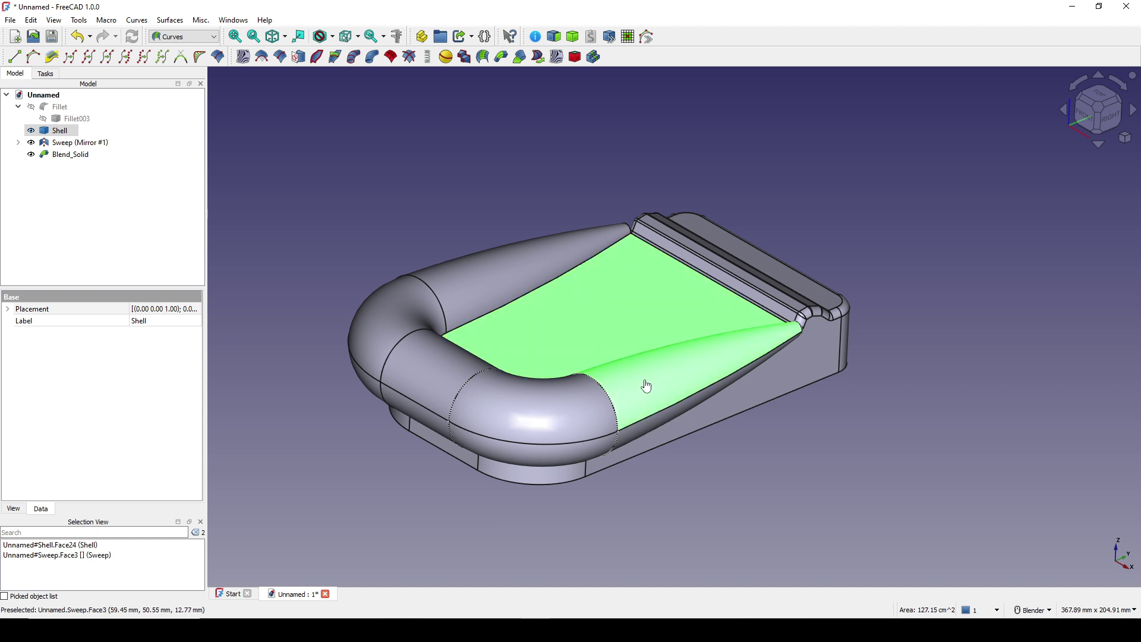
left_click(184, 37)
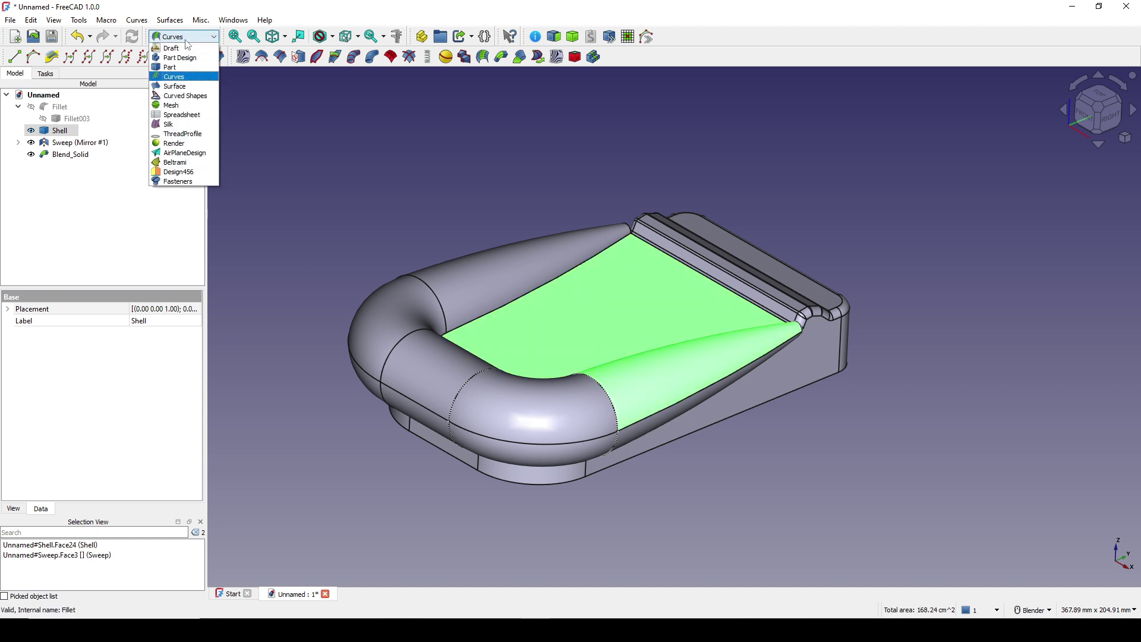
left_click(172, 67)
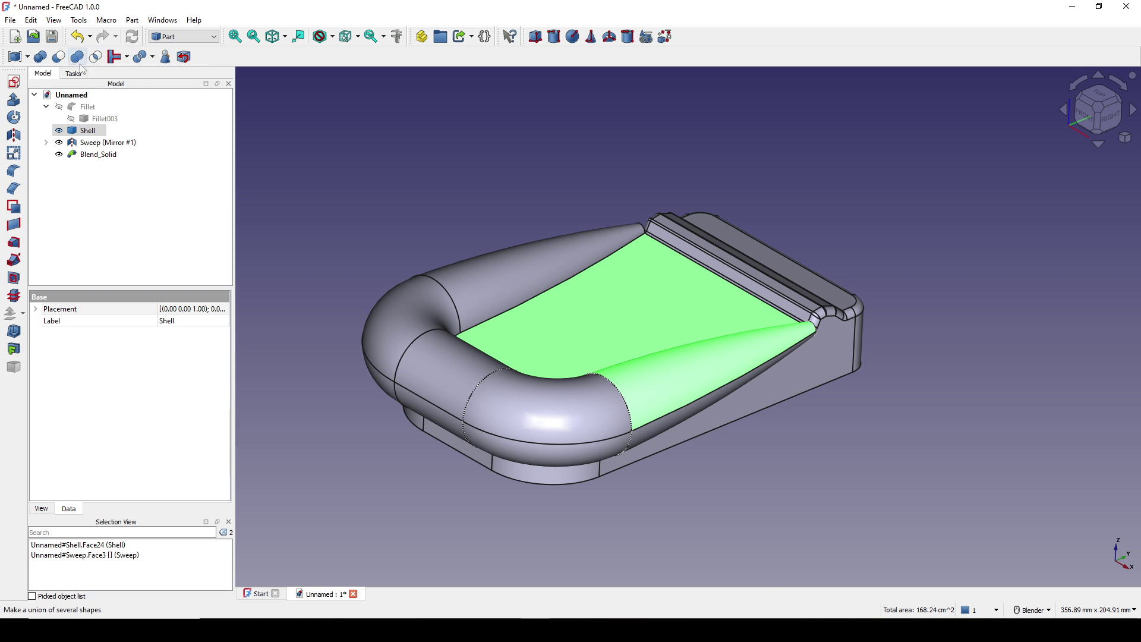
left_click(58, 57)
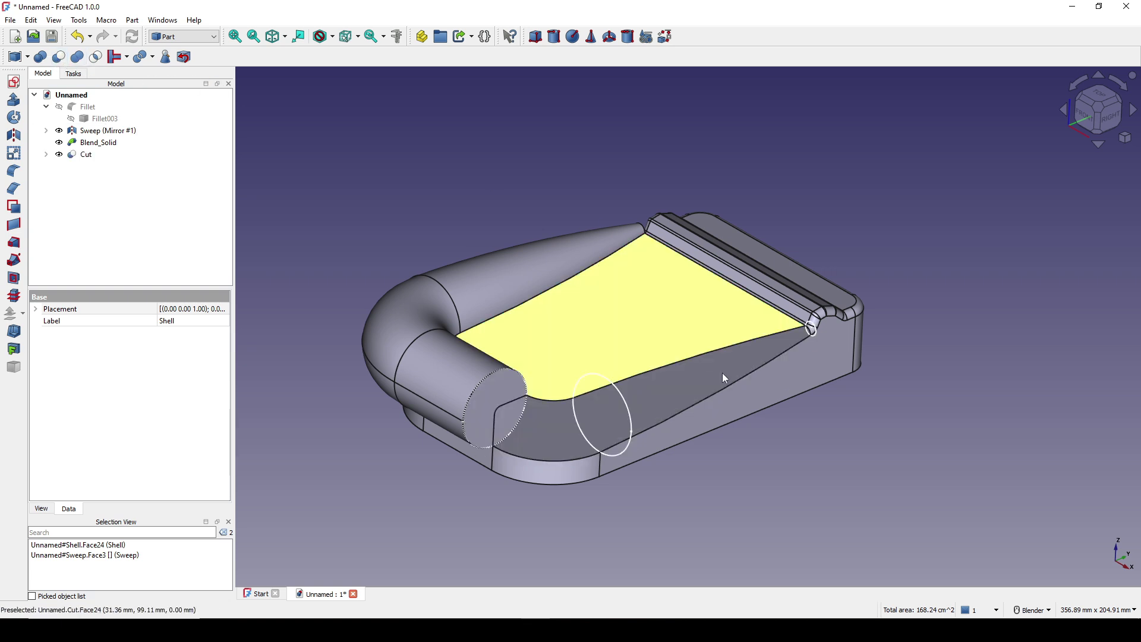
Cut the blend solid and the mirrored sweep from the resulting block
left_click(585, 337)
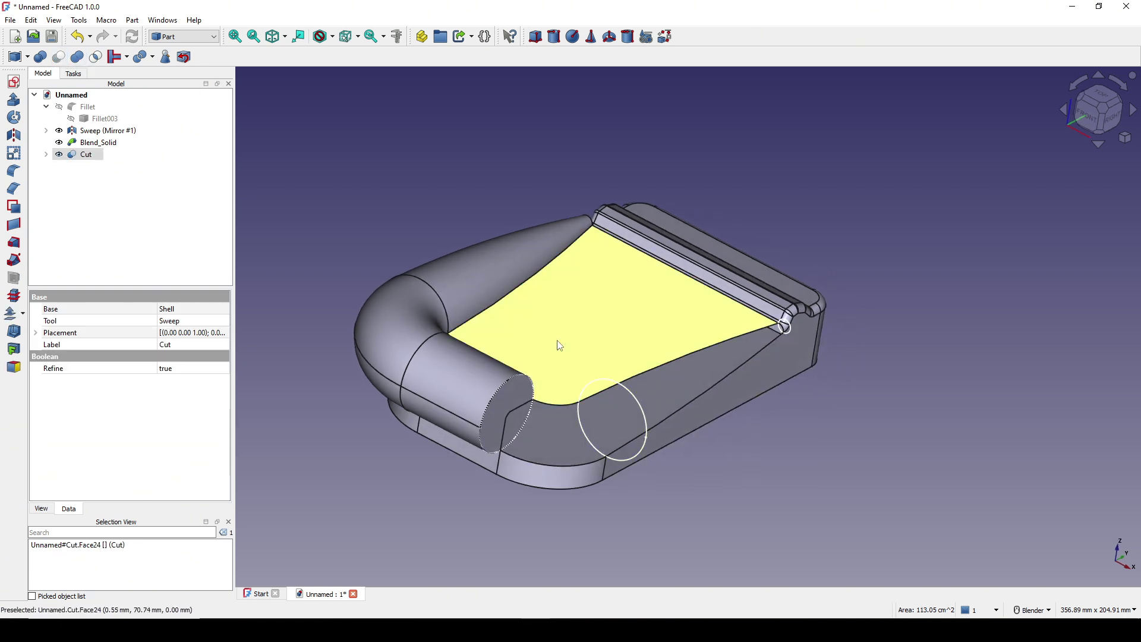
left_click(455, 371, "ctrl")
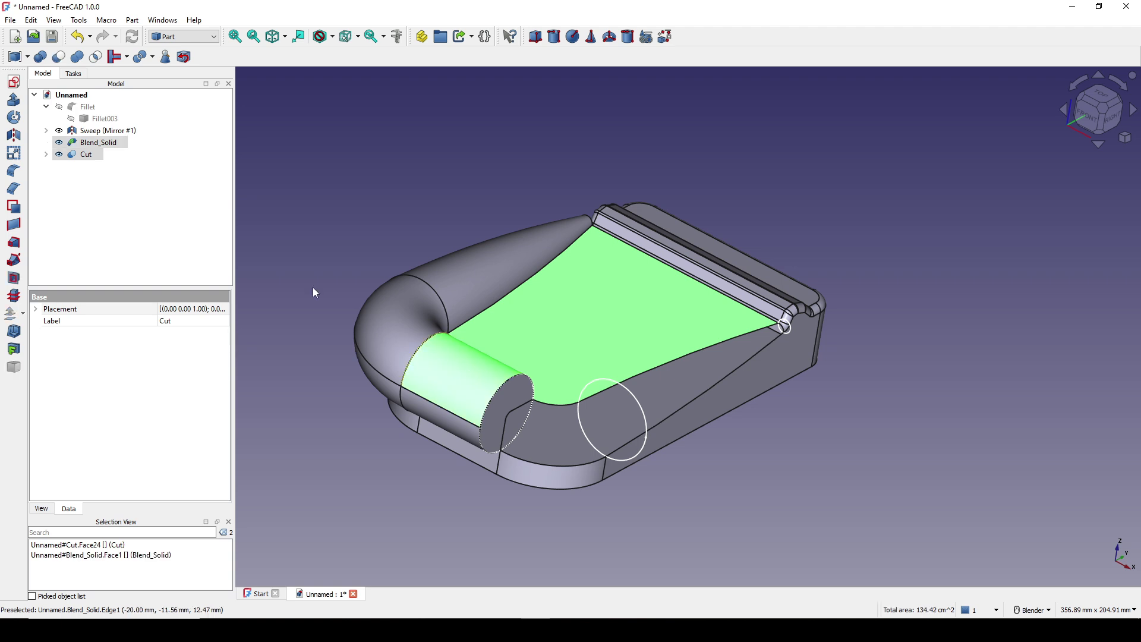
left_click(59, 57)
left_click(547, 327)
left_click(456, 279, "ctrl")
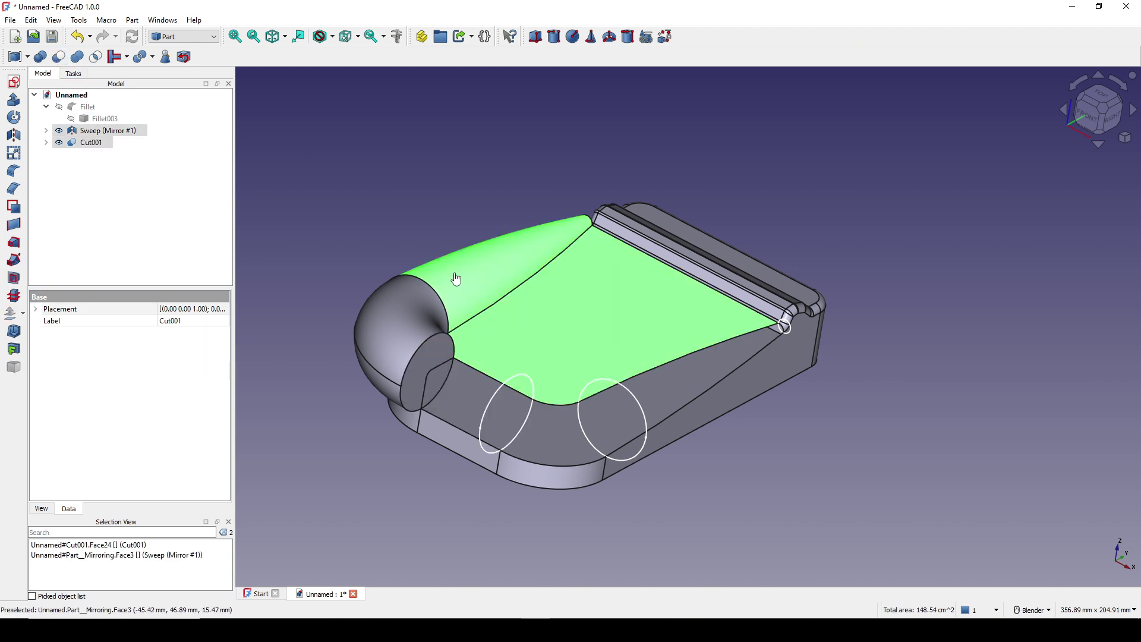
left_click(59, 56)
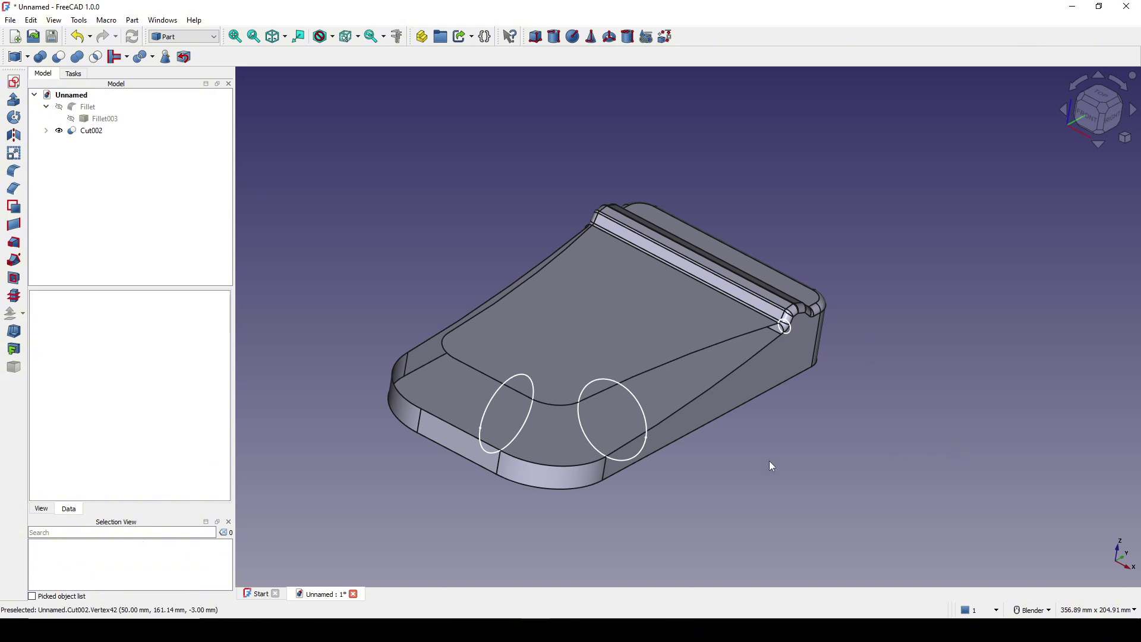
Hide the three circle profile sketches, the two large ones at the front corner and the small one beside the ridge
middle_click_drag(784, 456, 706, 433)
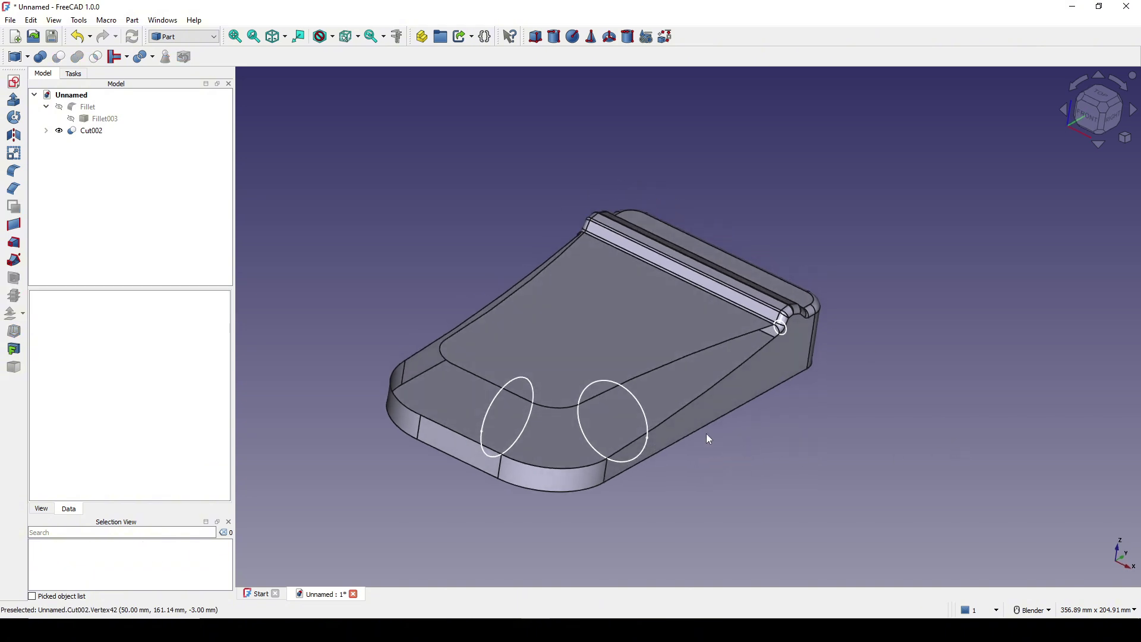
left_click(491, 406)
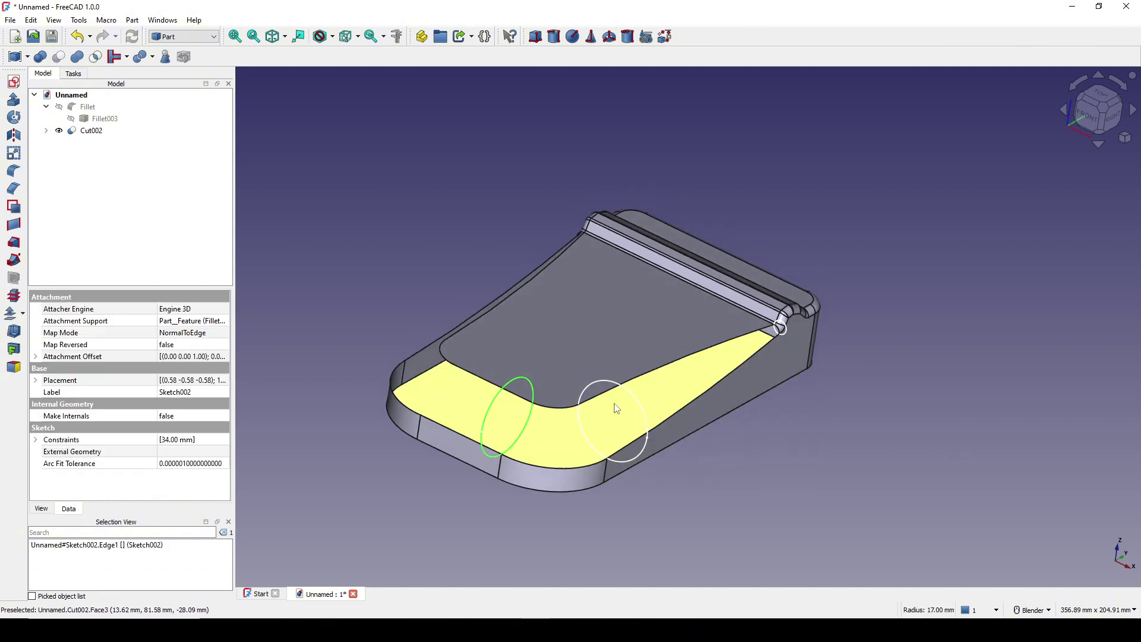
left_click(641, 409, "ctrl")
scroll(779, 328, "up", 4)
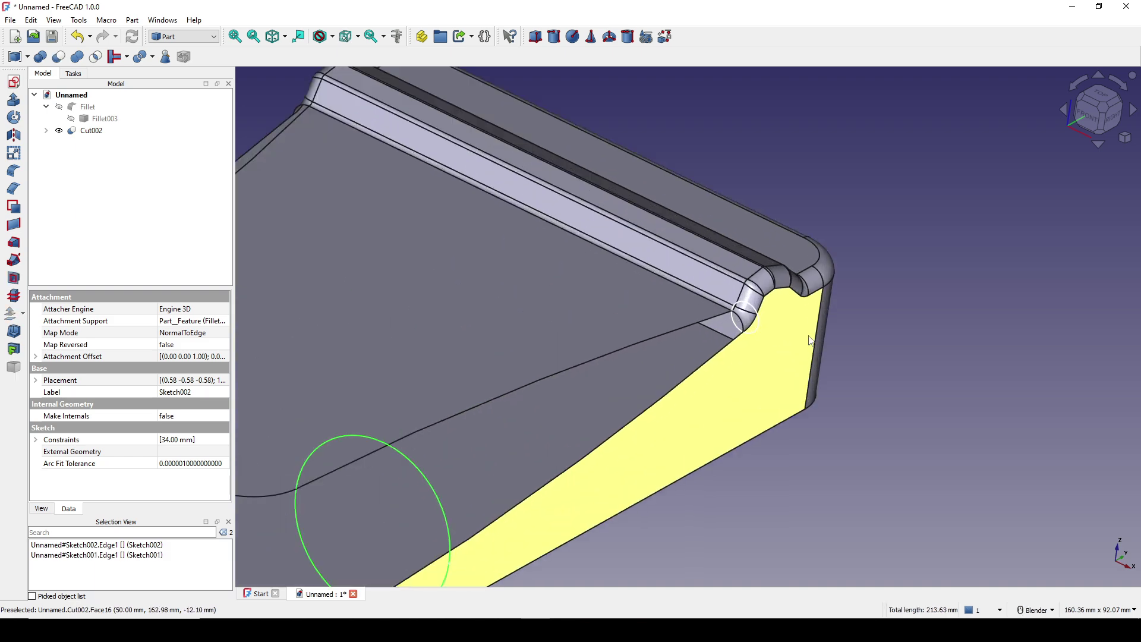
left_click(768, 322, "ctrl")
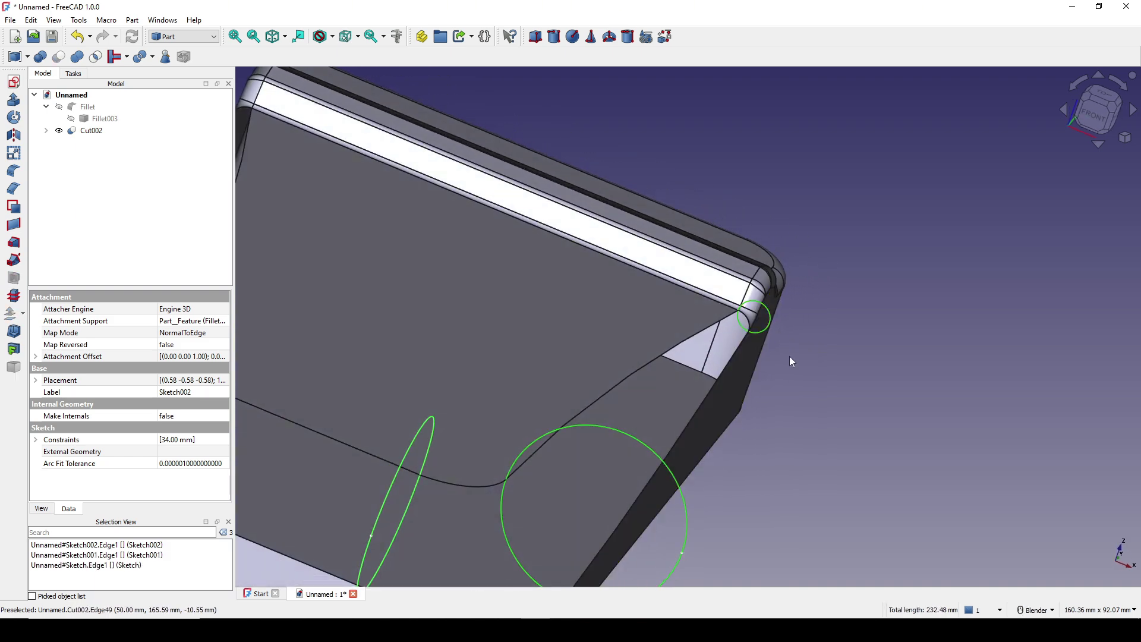
scroll(789, 356, "down", 5)
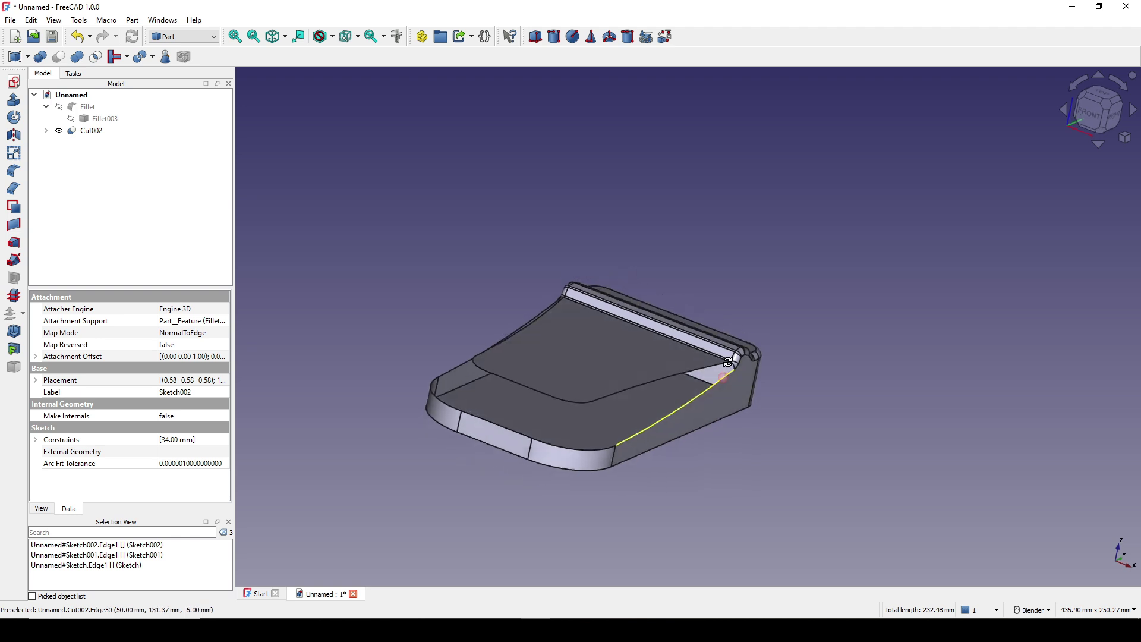
left_click(715, 476)
Examine the recessed face's front corner, tracing the intended rounded blend above the front wall's vertical edge on a discarded screen capture
middle_click_drag(715, 477, 870, 447)
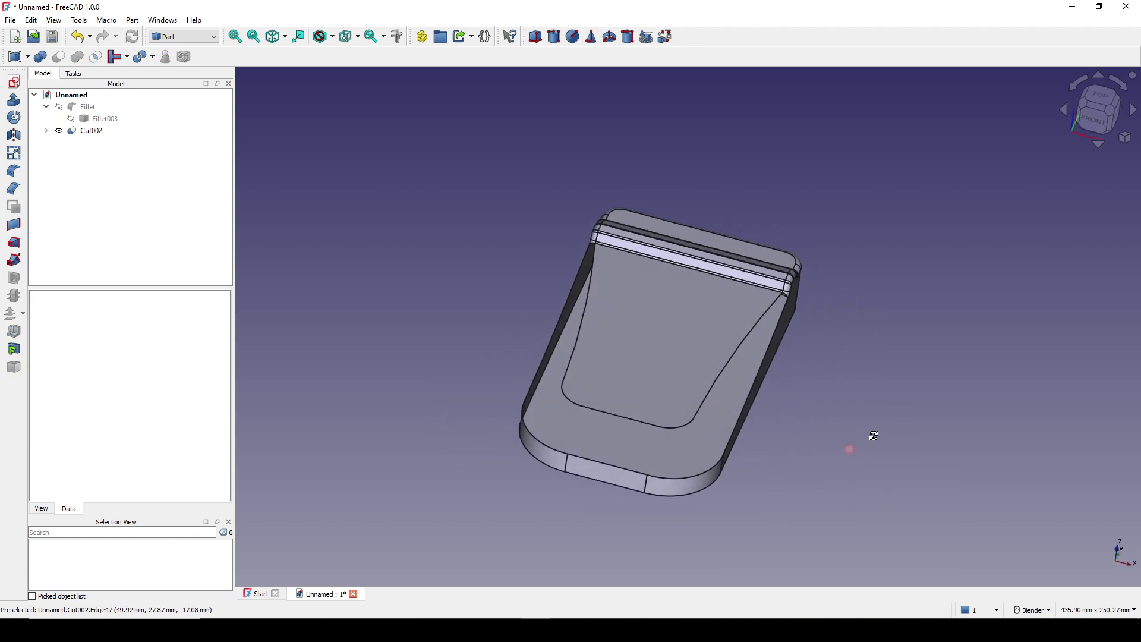
scroll(870, 447, "up", 2)
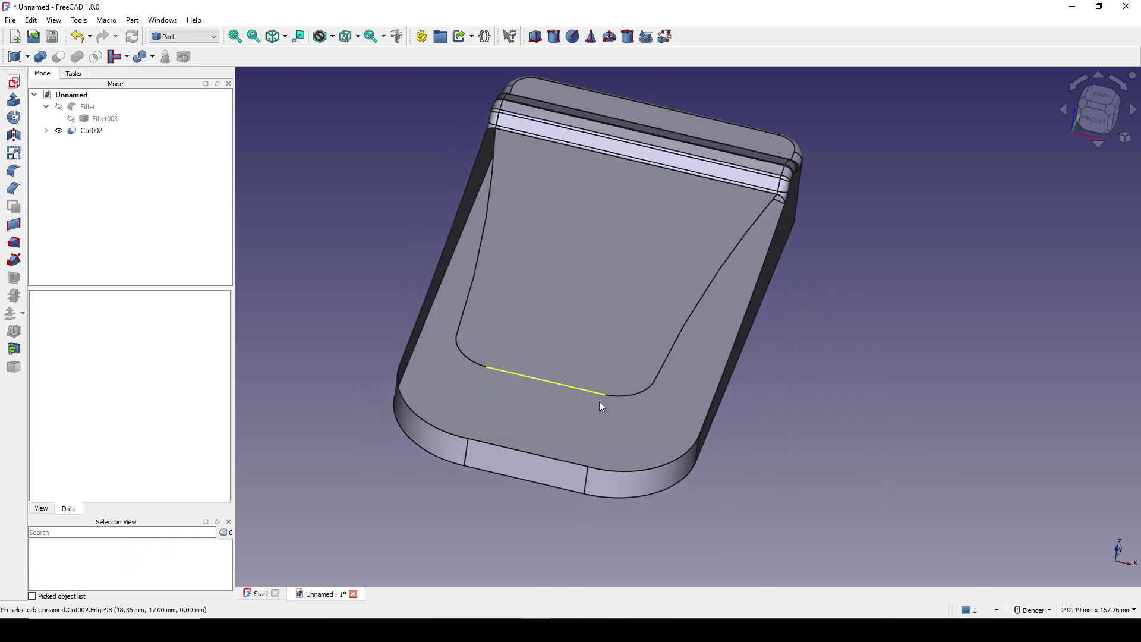
middle_click_drag(581, 428, 801, 379)
scroll(817, 458, "down", 2)
key("ctrl+Print")
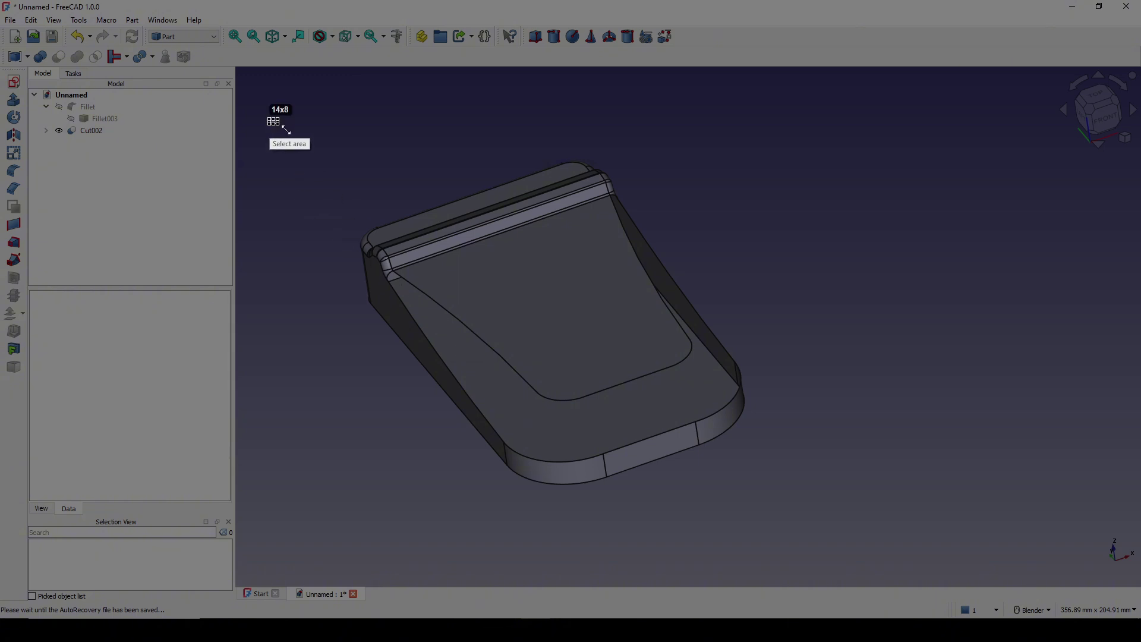
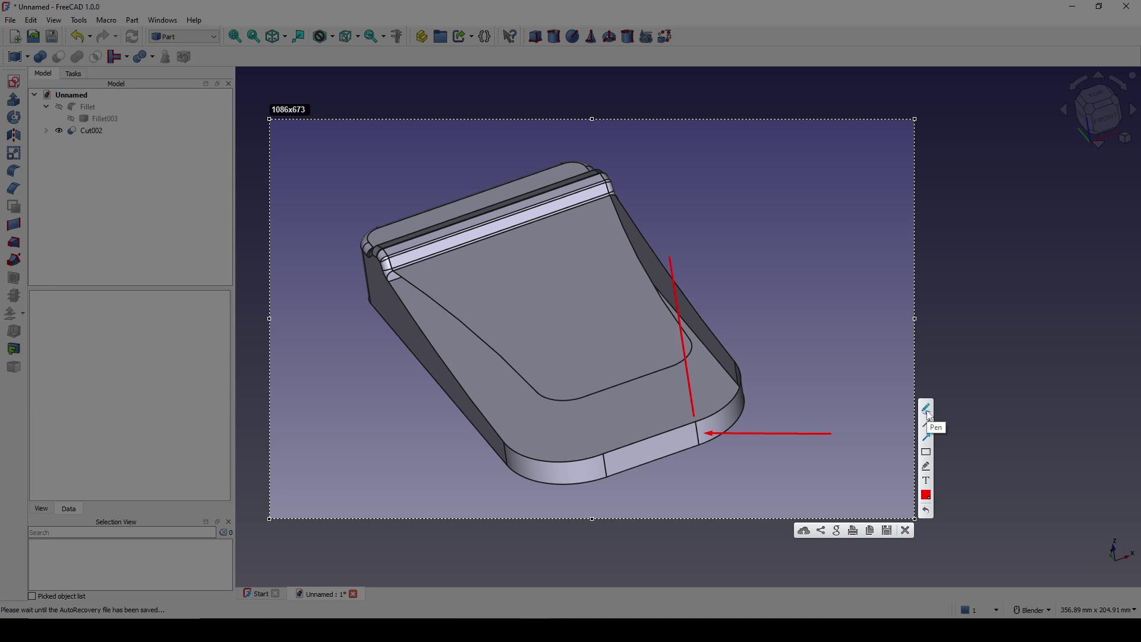
mouse_move(684, 355)
left_mouse_down()
mouse_move(630, 310)
mouse_move(663, 340)
left_mouse_up()
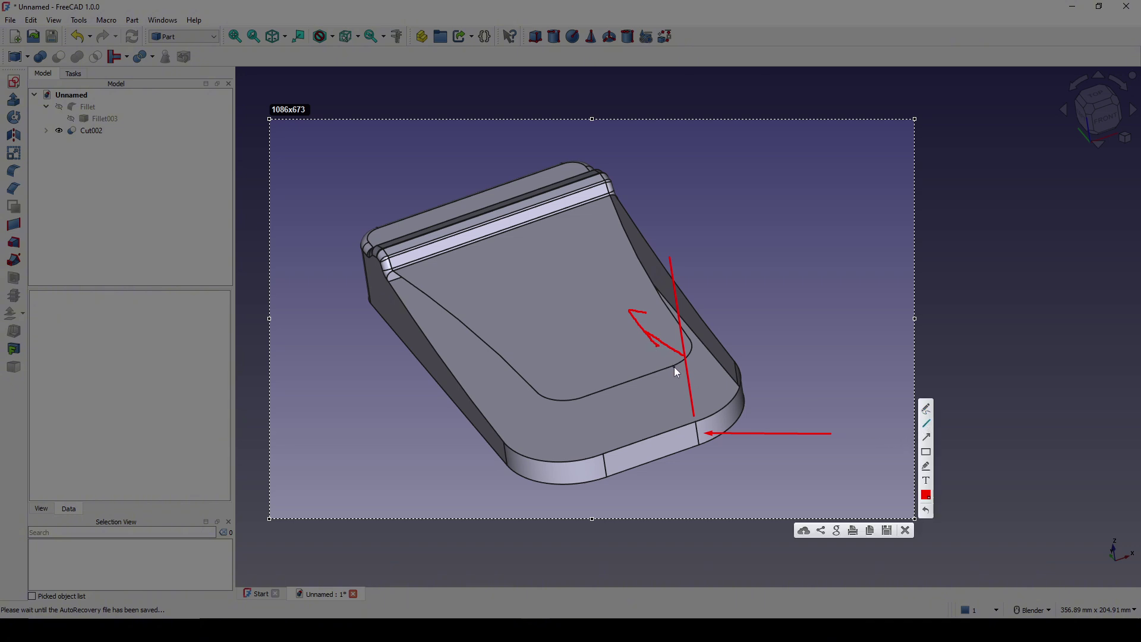
left_click_drag(674, 368, 610, 310)
left_click_drag(672, 371, 676, 371)
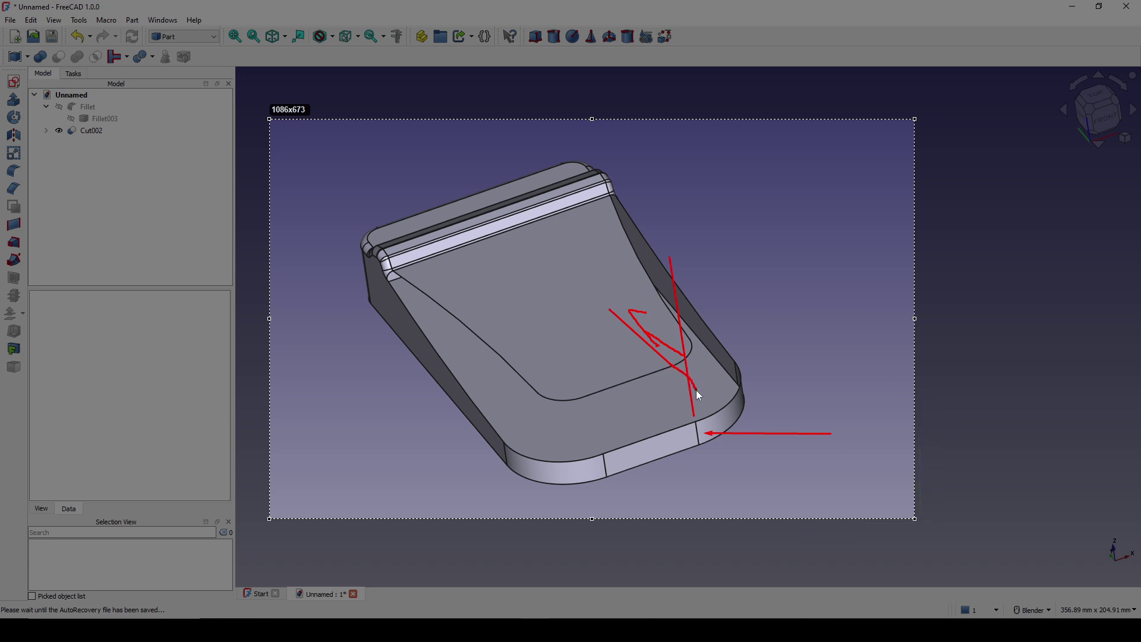
left_click_drag(700, 428, 699, 428)
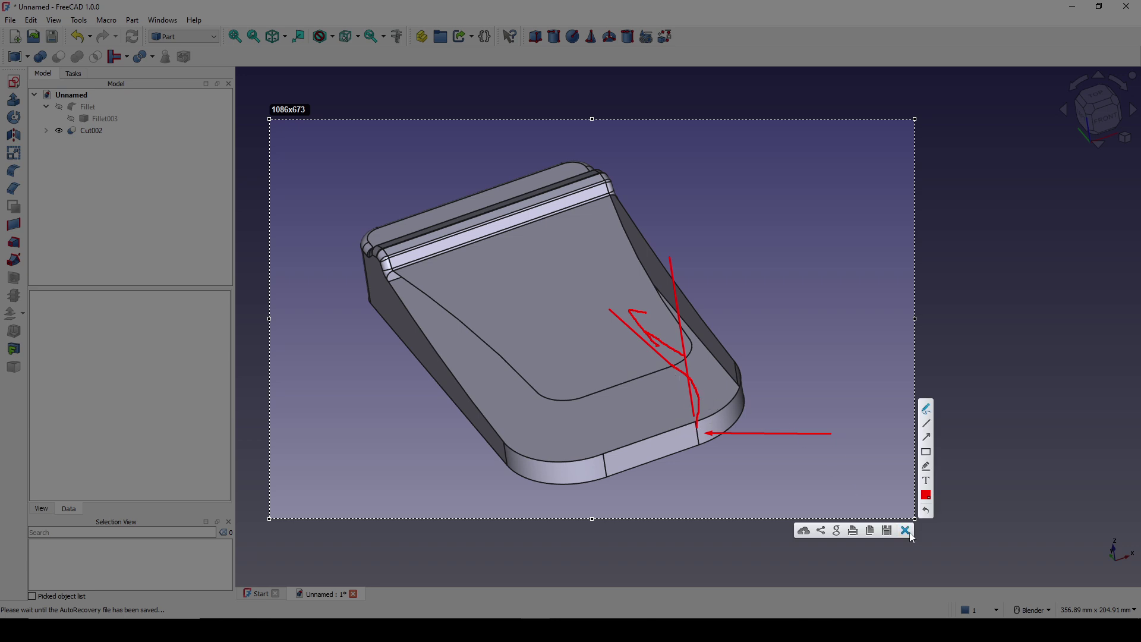
left_click(905, 531)
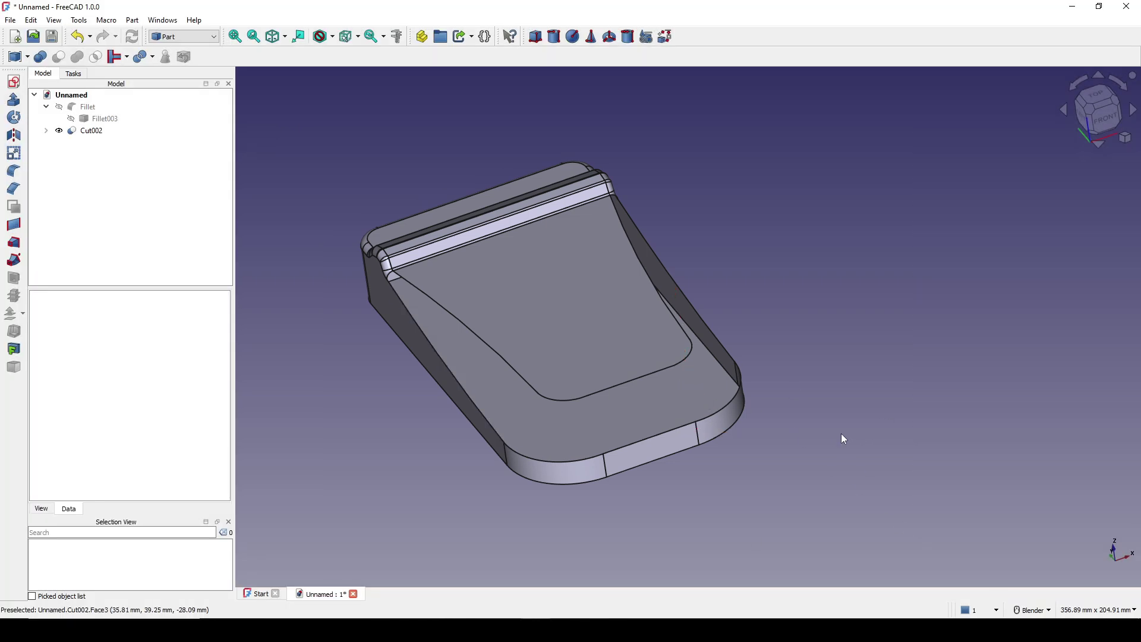
Create a sketch on the XZ-Plane and add the vertical edge between the flat front wall and its right-hand corner as external geometry
middle_click_drag(787, 459, 835, 413)
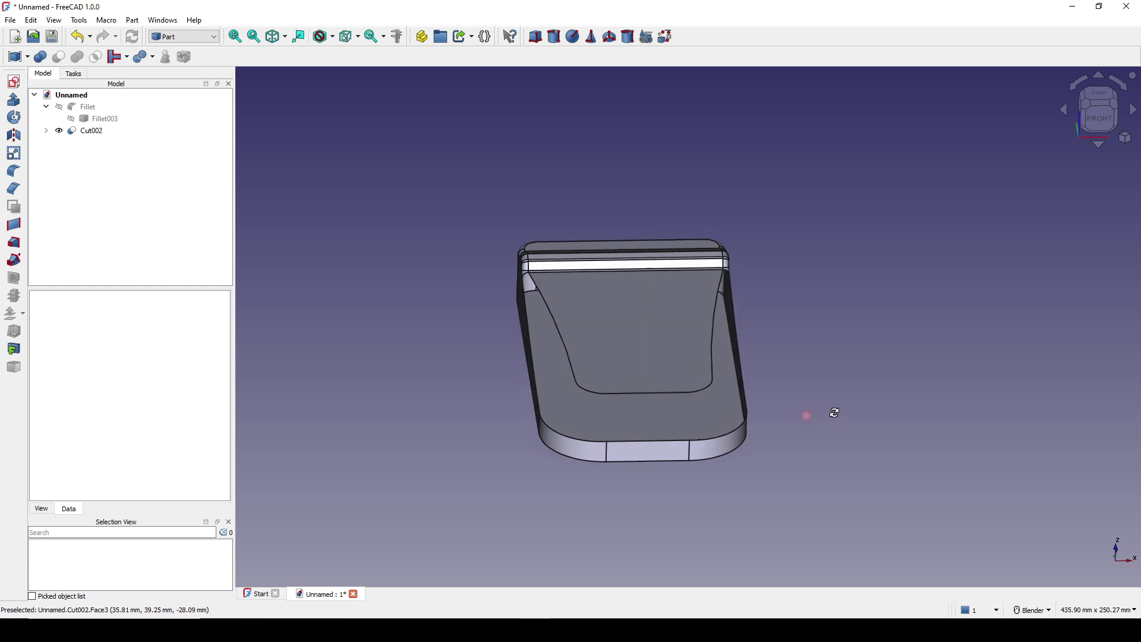
left_click(14, 82)
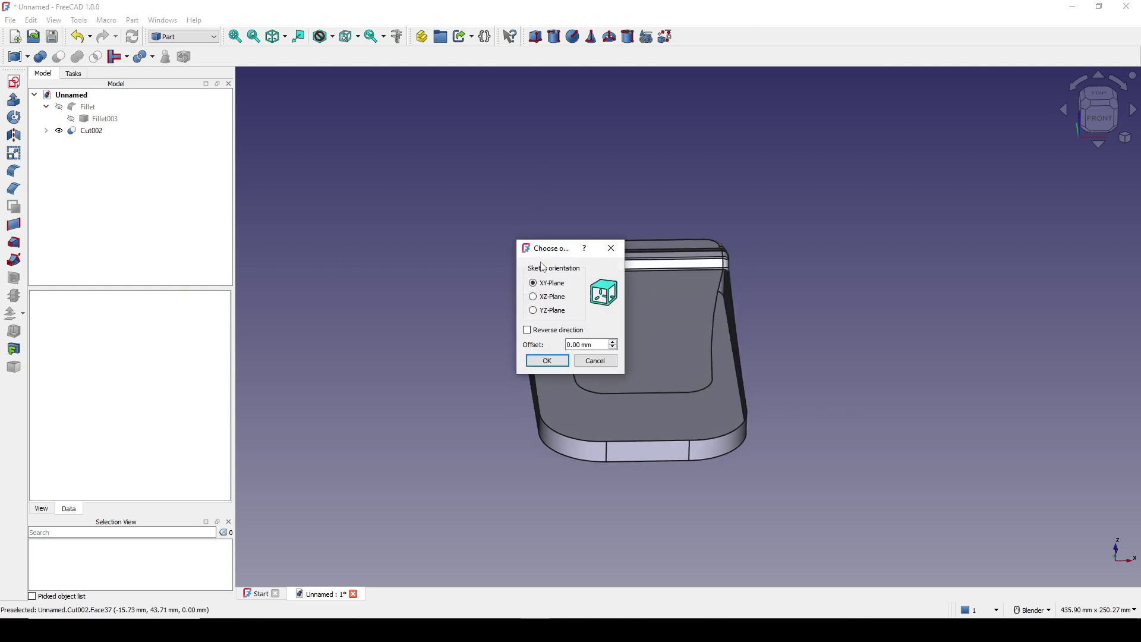
left_click(533, 297)
left_click(547, 361)
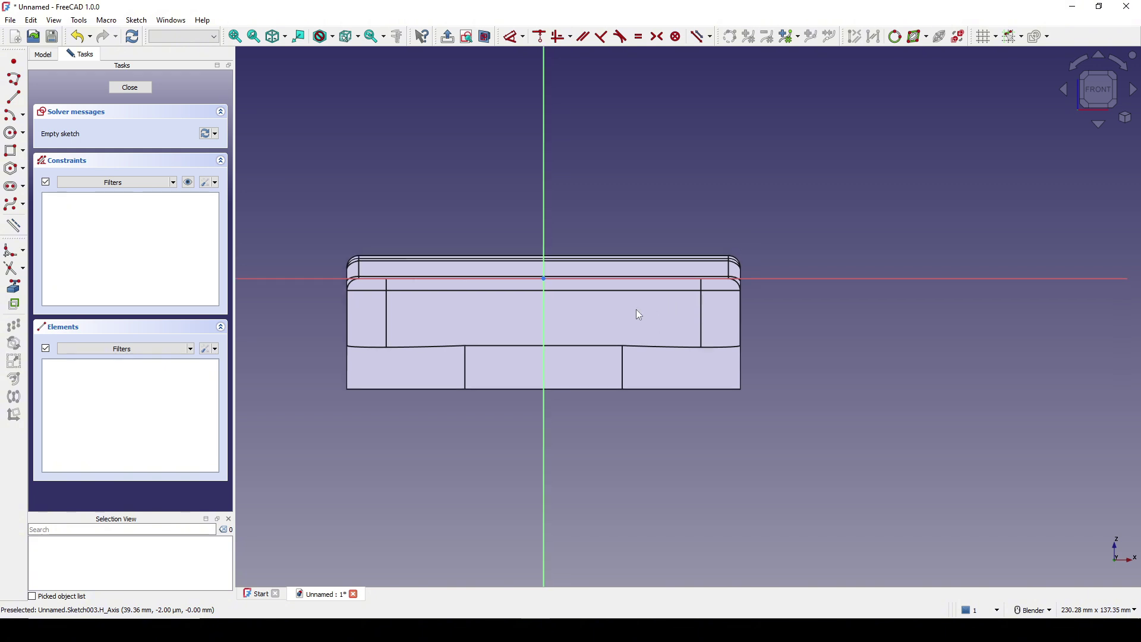
left_click(12, 290)
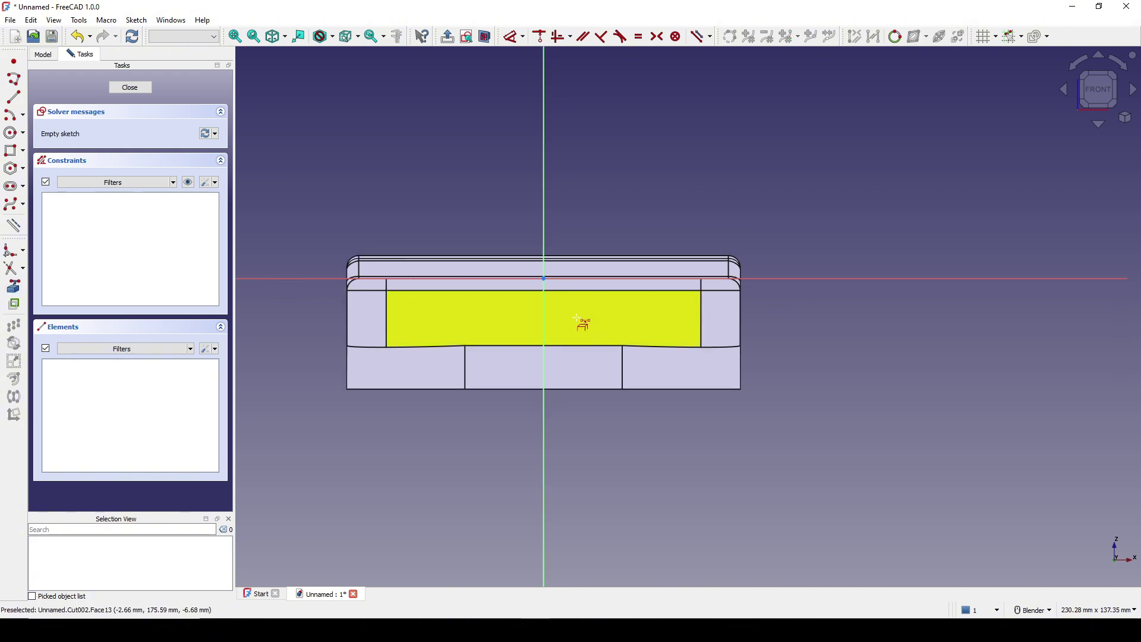
left_click(622, 368)
scroll(664, 330, "up", 3)
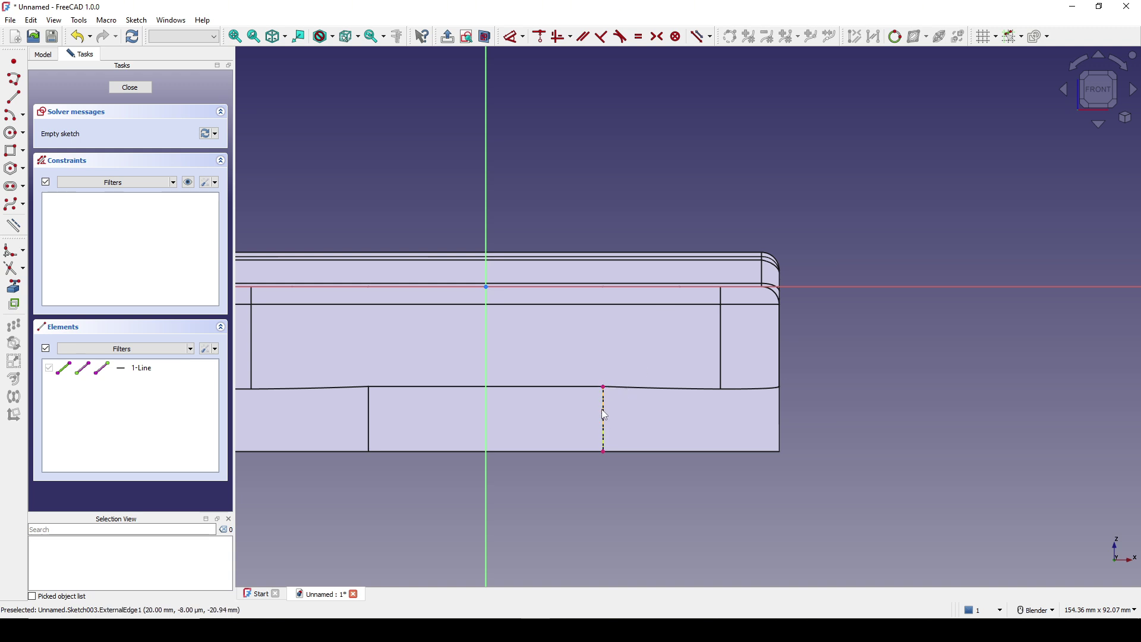
Sketch a vertical line above the projected edge and constrain its lower endpoint onto that edge's line
left_click(15, 97)
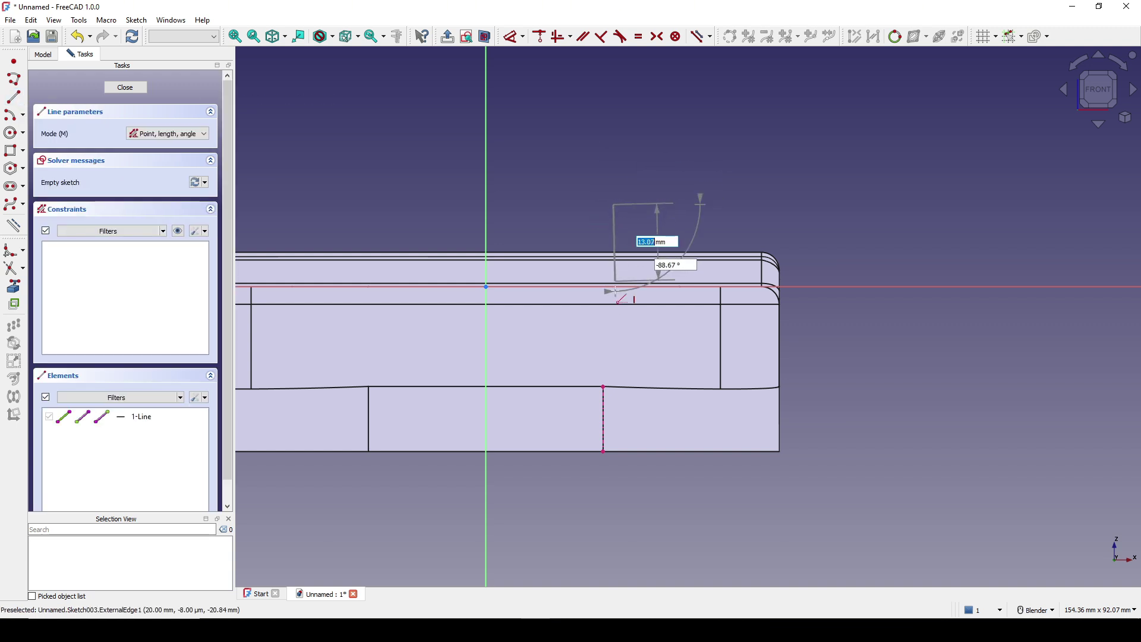
left_click(614, 341)
key("Escape")
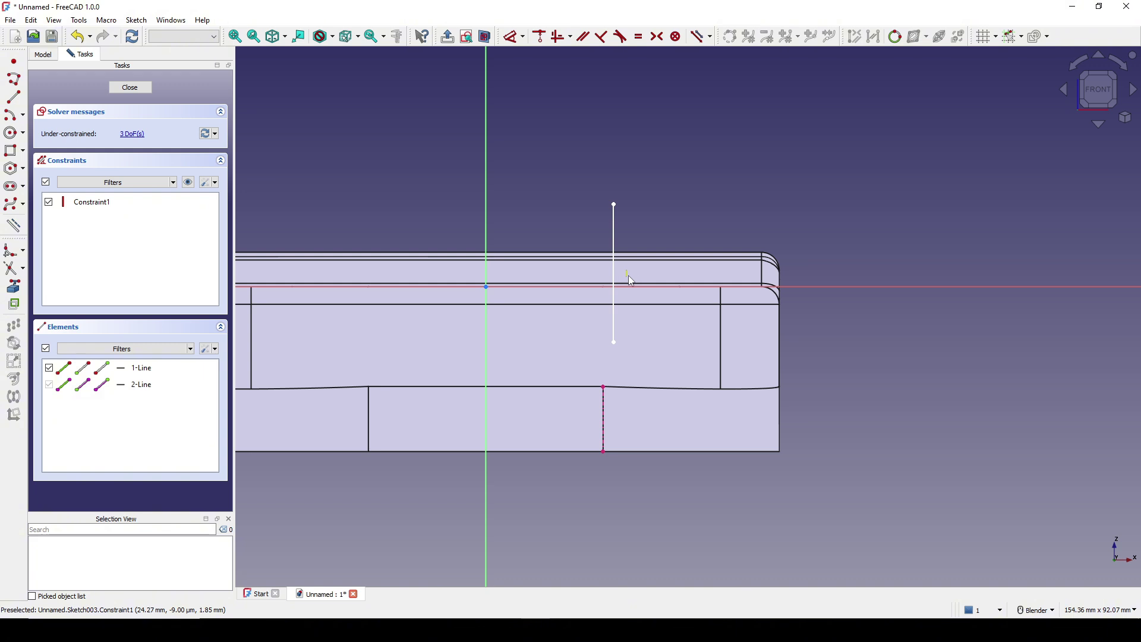
left_click(615, 344)
left_click(607, 403)
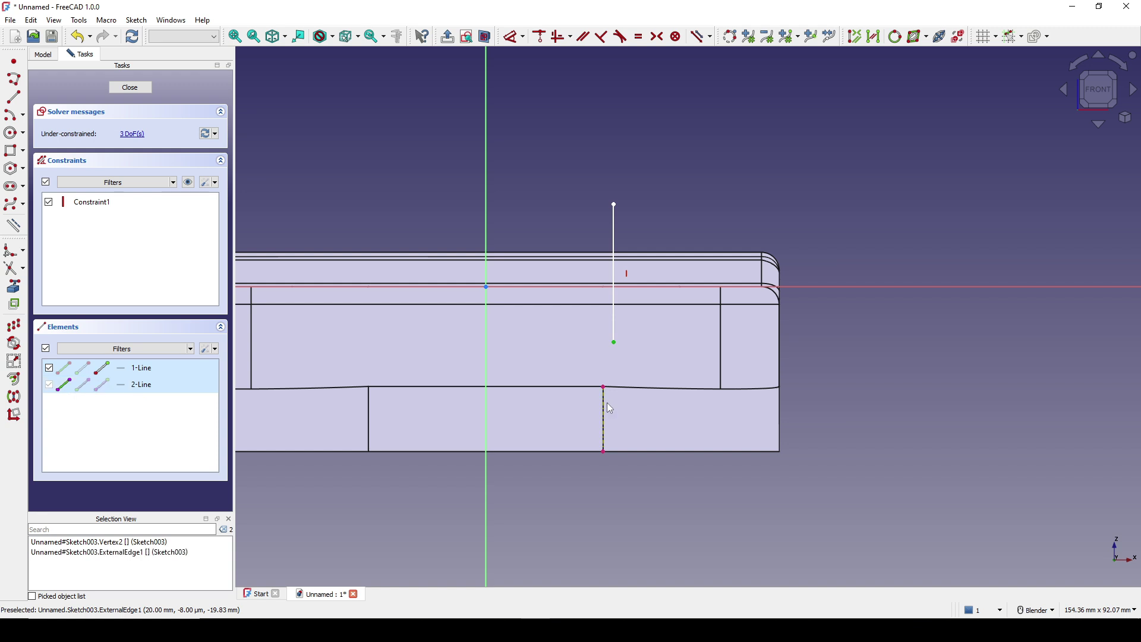
key("c")
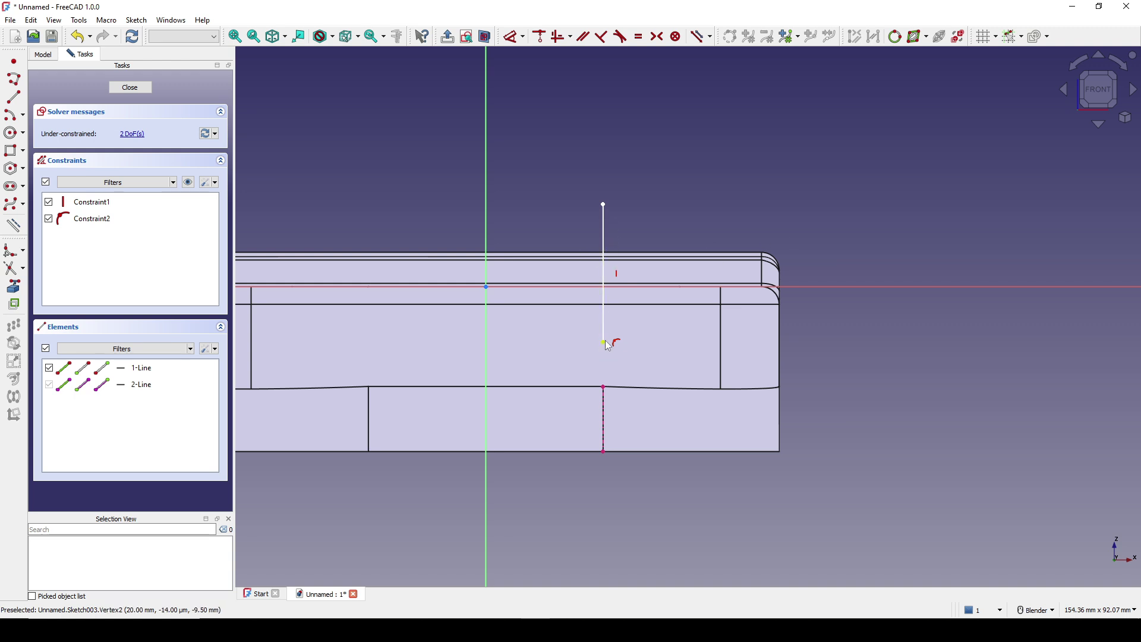
Adjust both endpoints of the vertical line, keeping it across the horizontal axis, and close the sketch
left_click_drag(604, 342, 605, 331)
left_click_drag(605, 210, 613, 216)
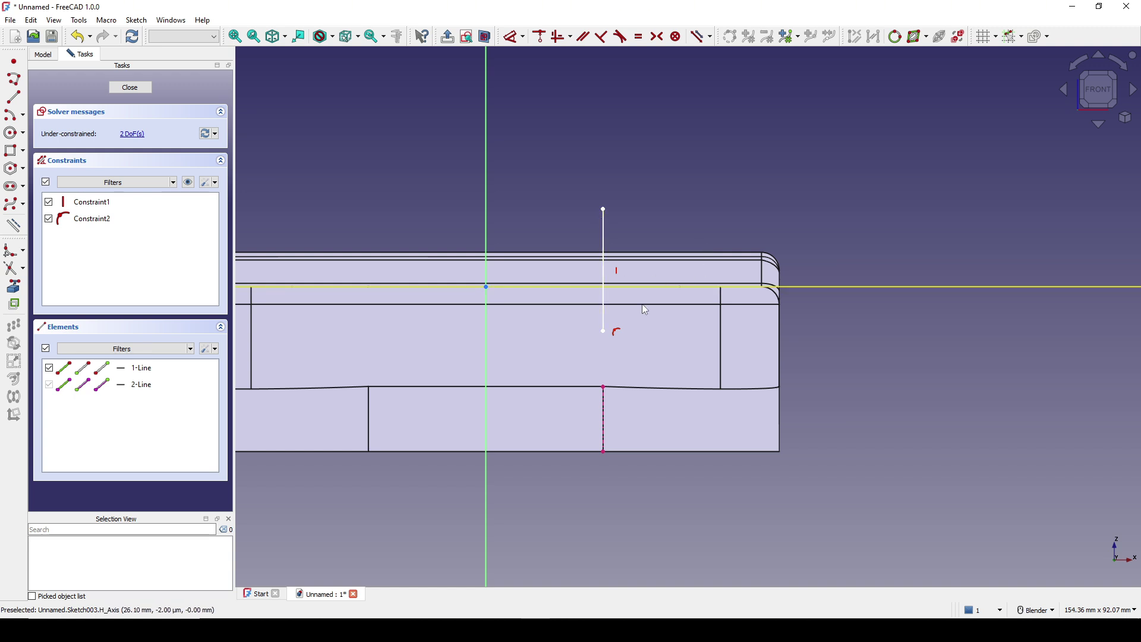
left_click_drag(605, 331, 612, 344)
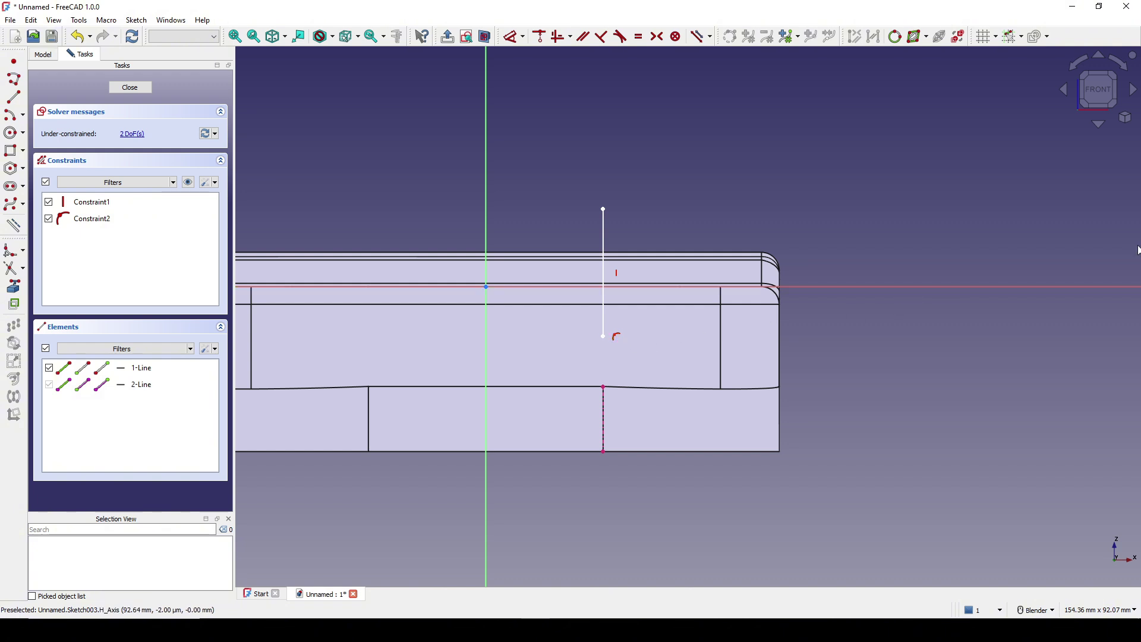
left_click(129, 87)
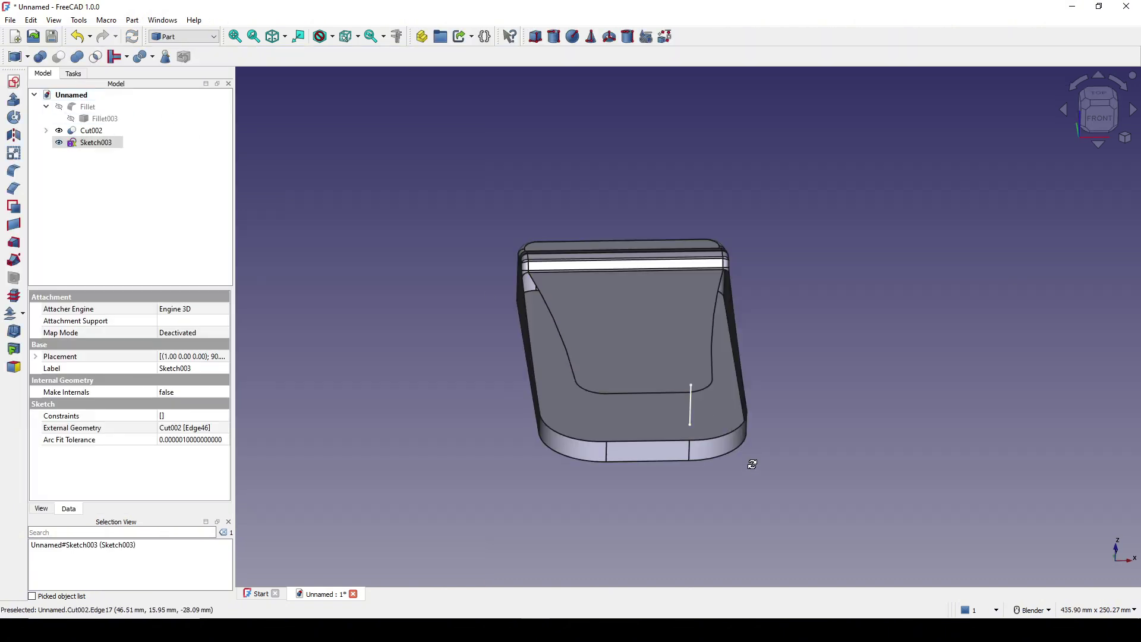
Extrude the sketched vertical line 50 mm in the custom Y direction as a surface over the block's front area
middle_click_drag(755, 462, 698, 374)
scroll(698, 374, "up", 3)
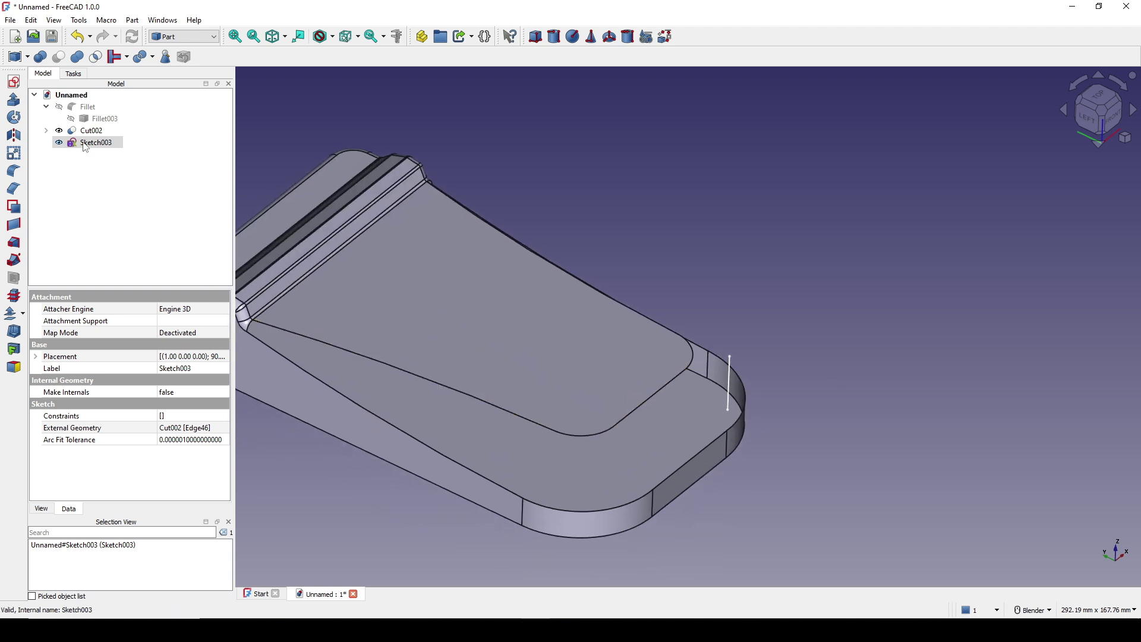
left_click(14, 99)
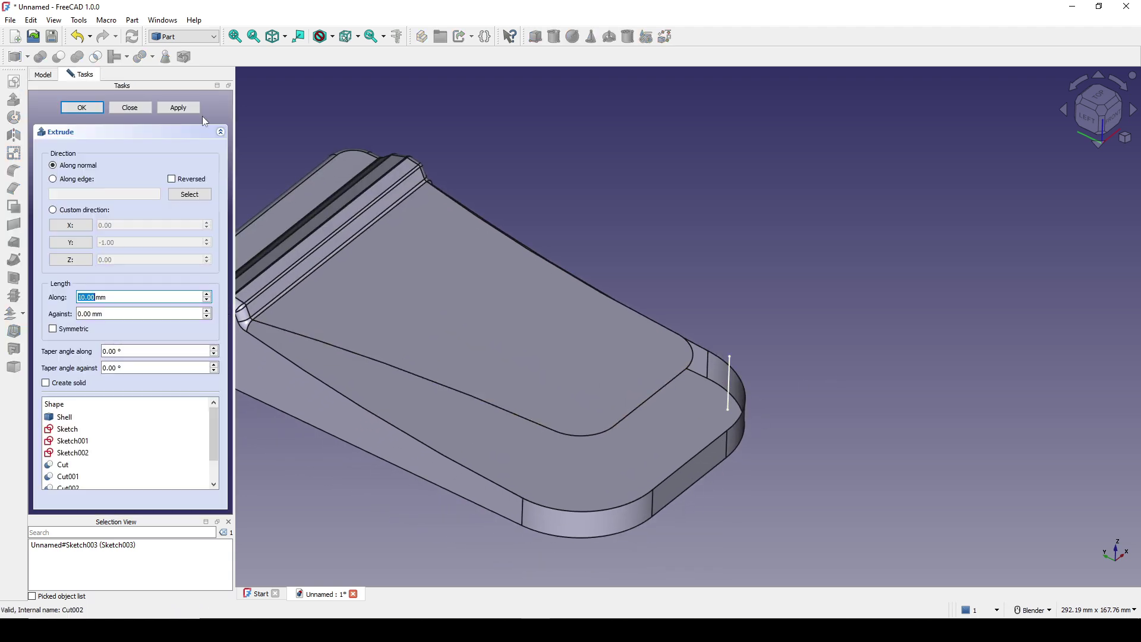
scroll(633, 381, "down", 3)
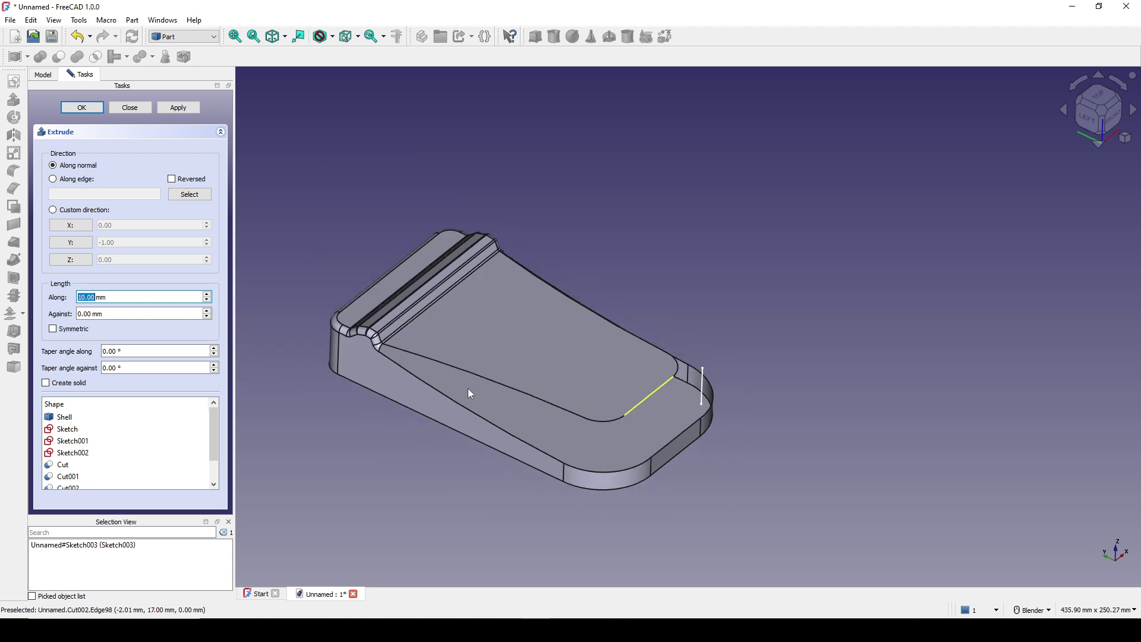
left_click(70, 242)
left_click(123, 295)
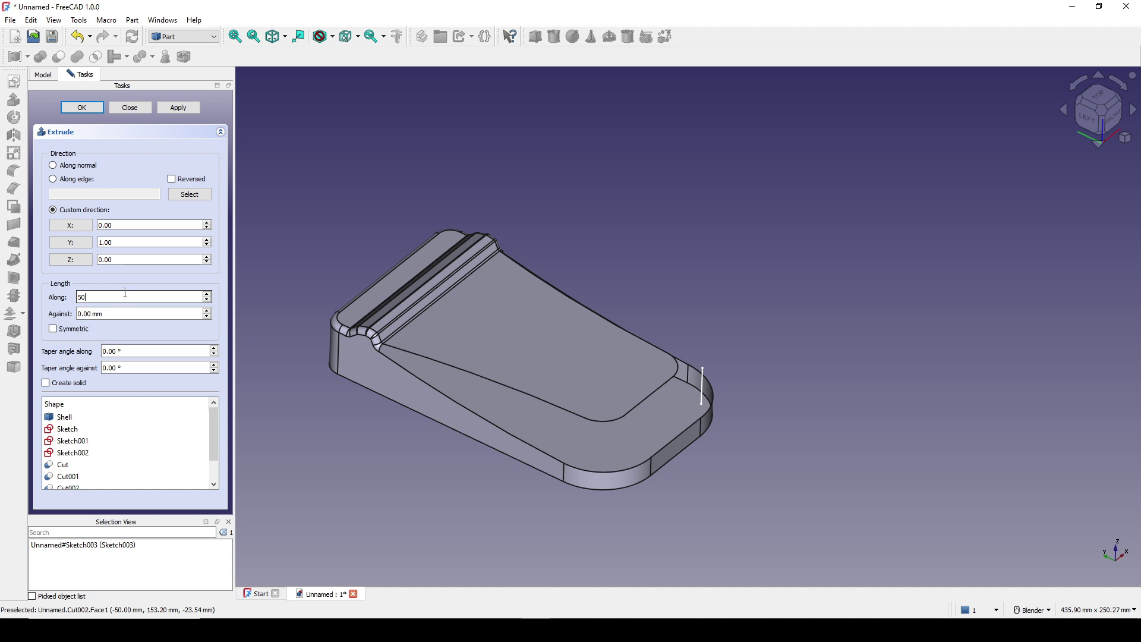
key("Return")
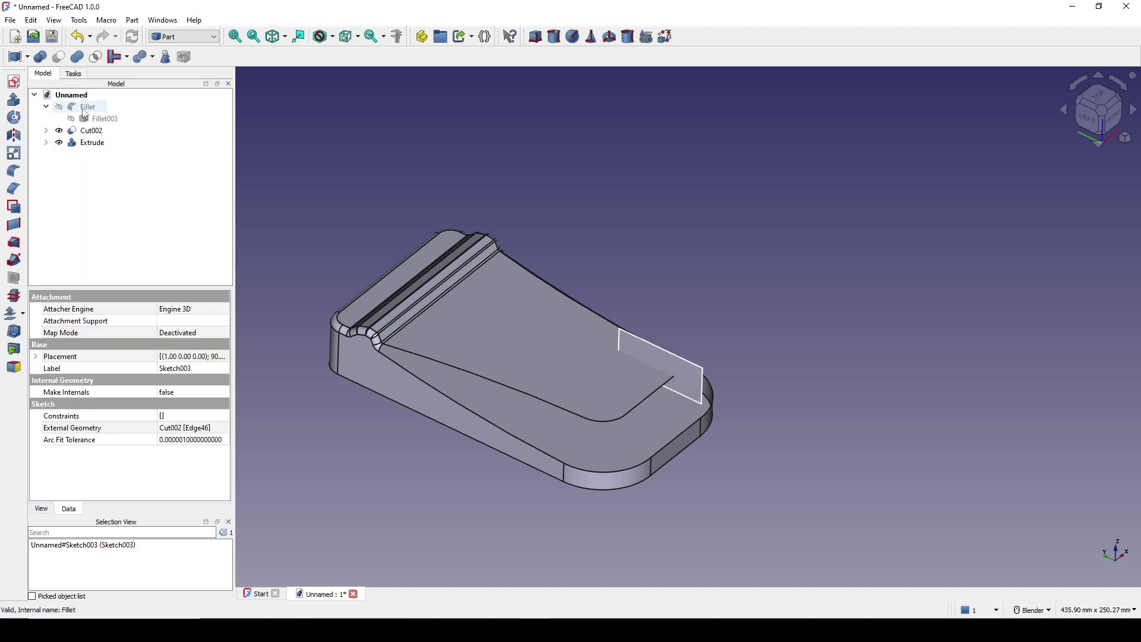
Slice the block to a compound, using the lengthwise extruded surface as the cutting tool
middle_click_drag(735, 503, 920, 509)
scroll(917, 506, "up", 4)
left_click(773, 469)
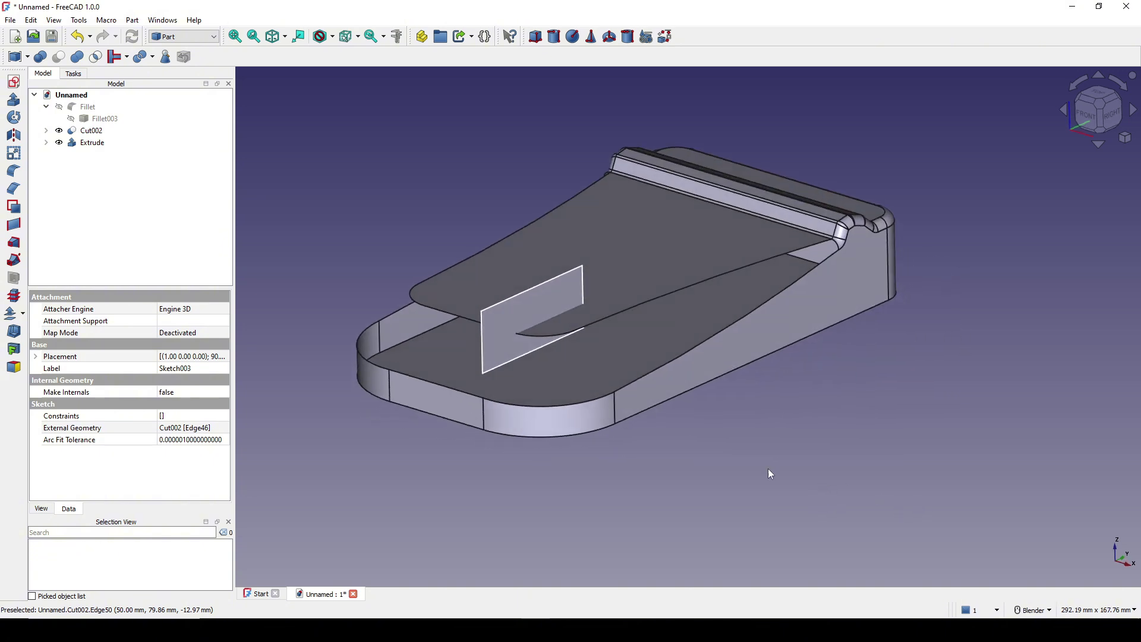
scroll(755, 471, "up", 2)
middle_click_drag(744, 479, 681, 467)
left_click(611, 402)
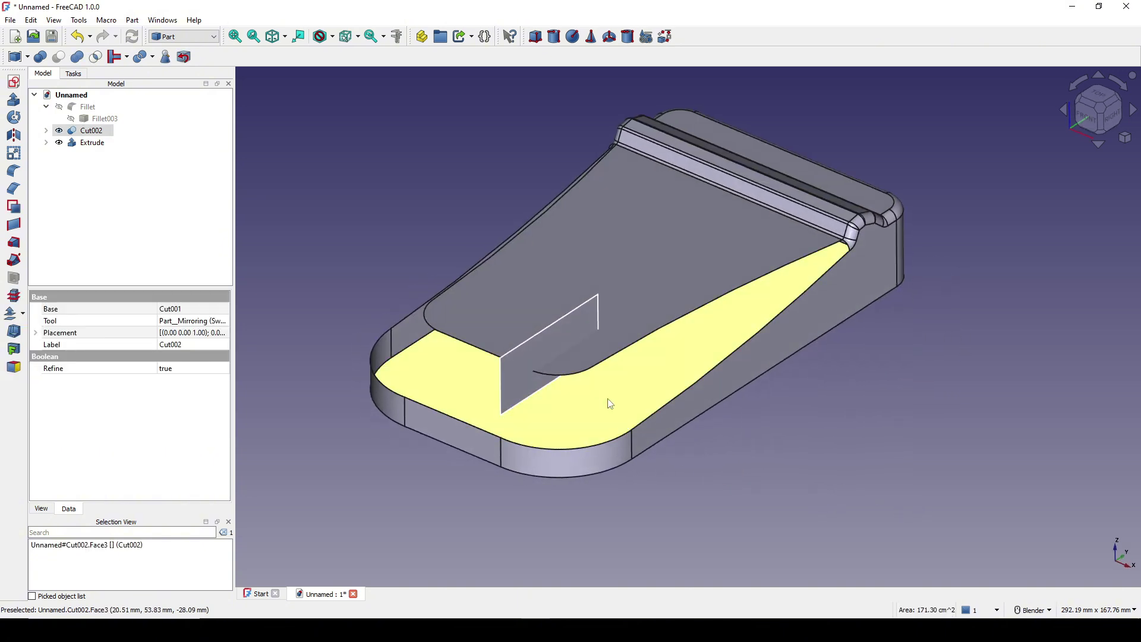
left_click(531, 387, "ctrl")
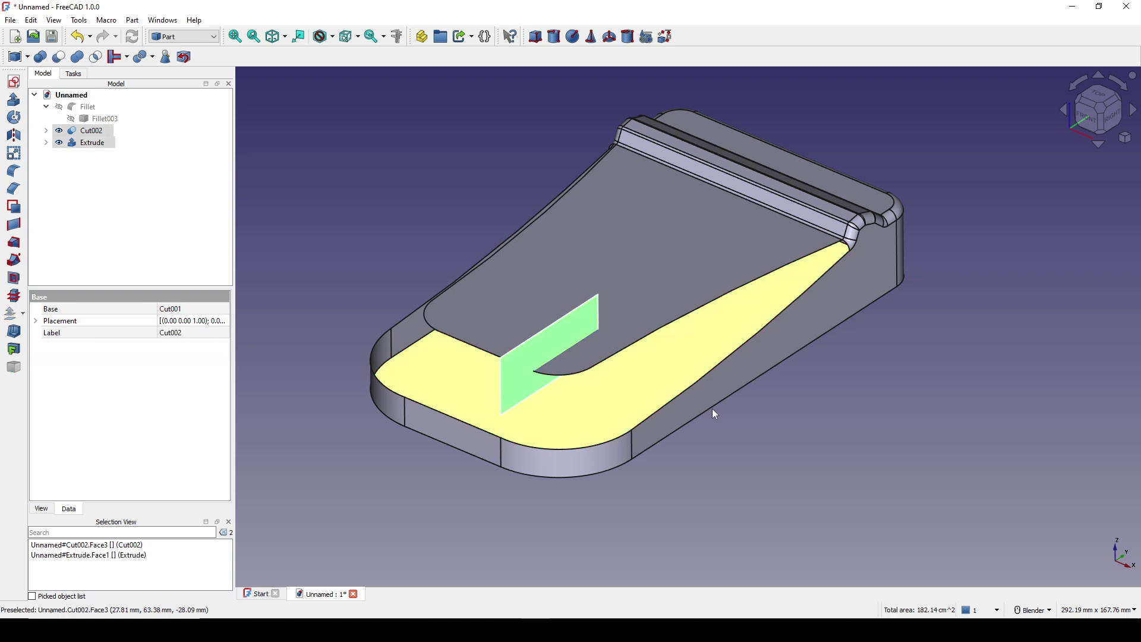
left_click(132, 19)
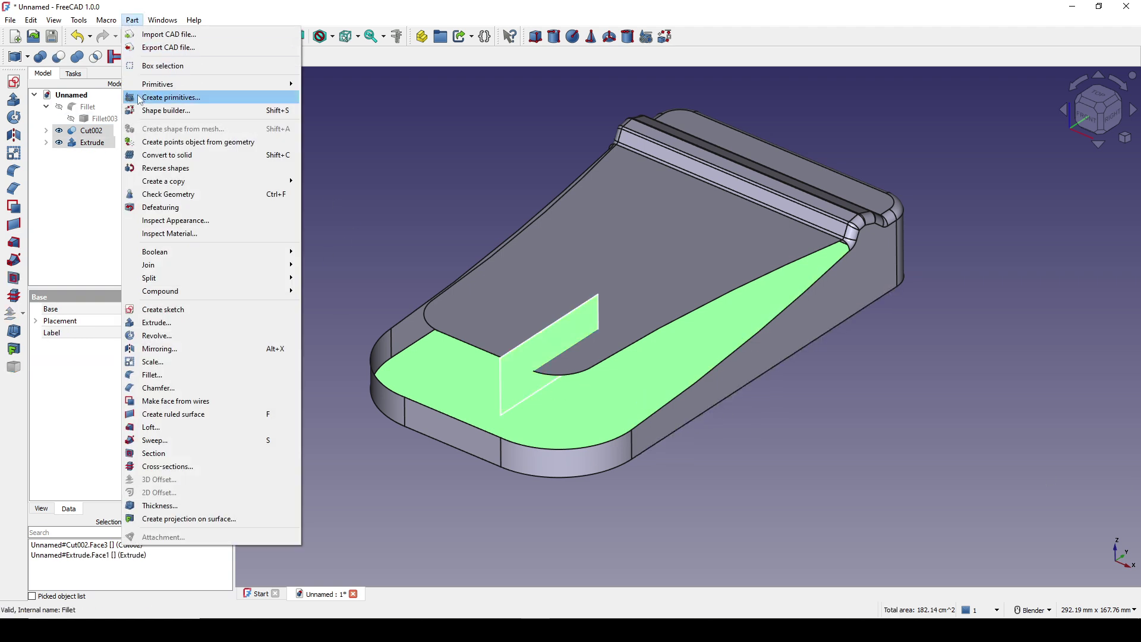
mouse_move(155, 278)
left_click(372, 305)
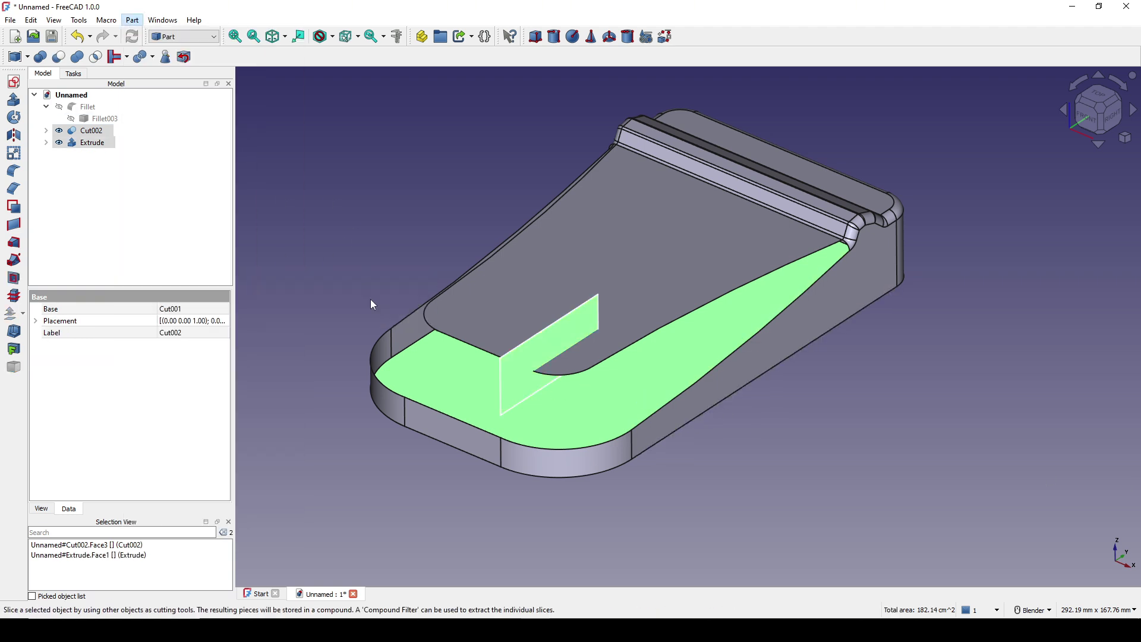
middle_click_drag(590, 375, 569, 369)
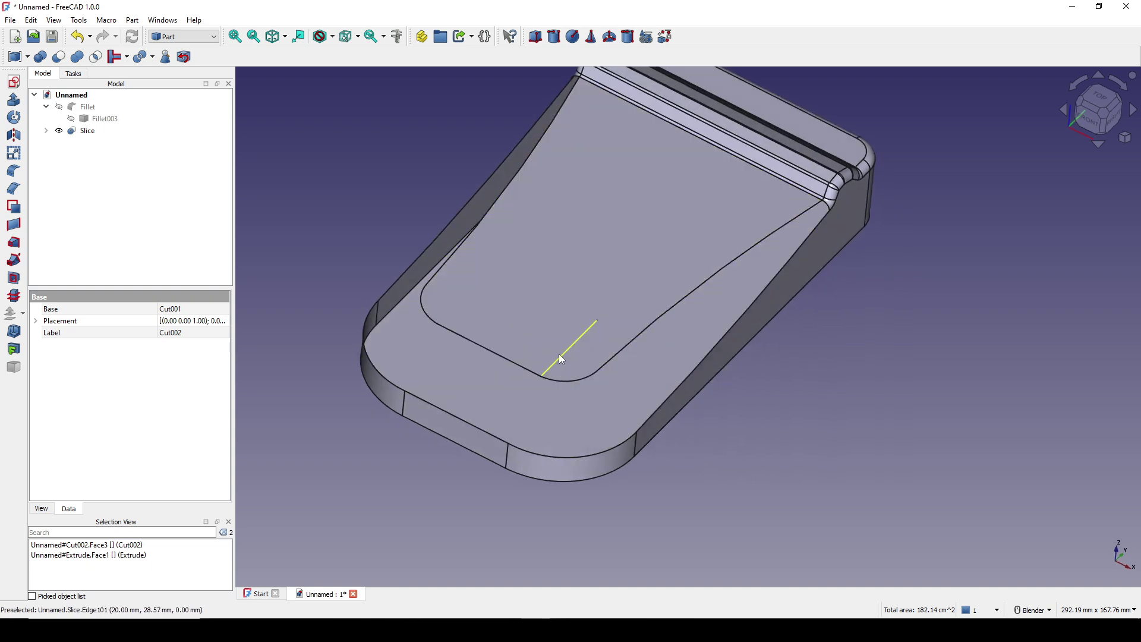
left_click(619, 383)
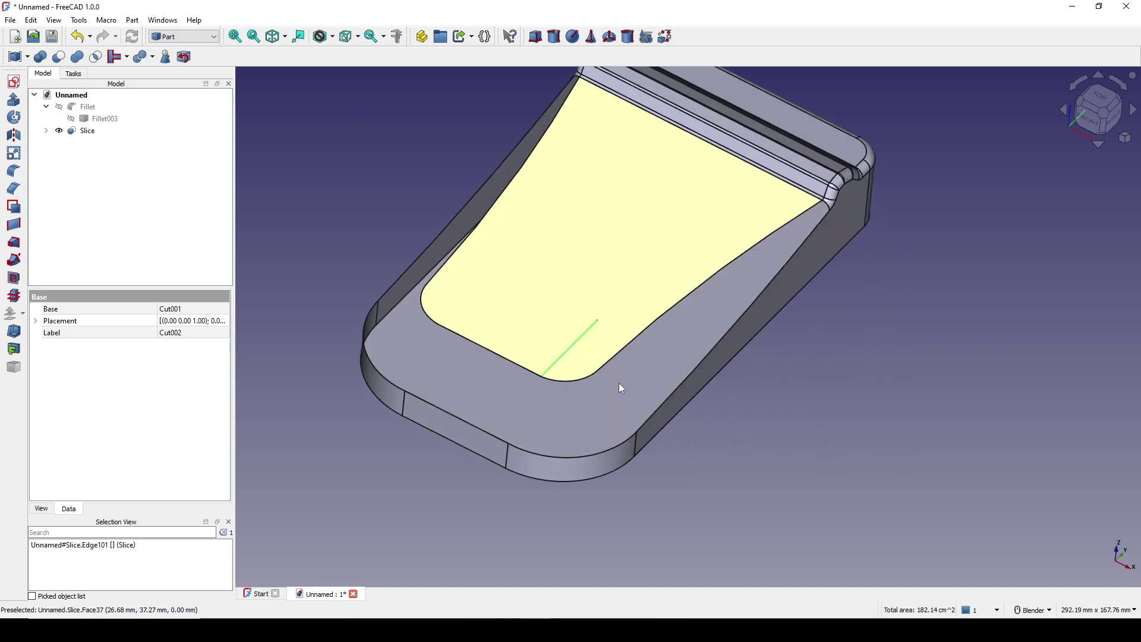
Create a sketch on the YZ-Plane, project the vertical edge where the rounded corner meets the side wall, and switch on section view
middle_click_drag(619, 383, 611, 304)
middle_click_drag(664, 342, 719, 440)
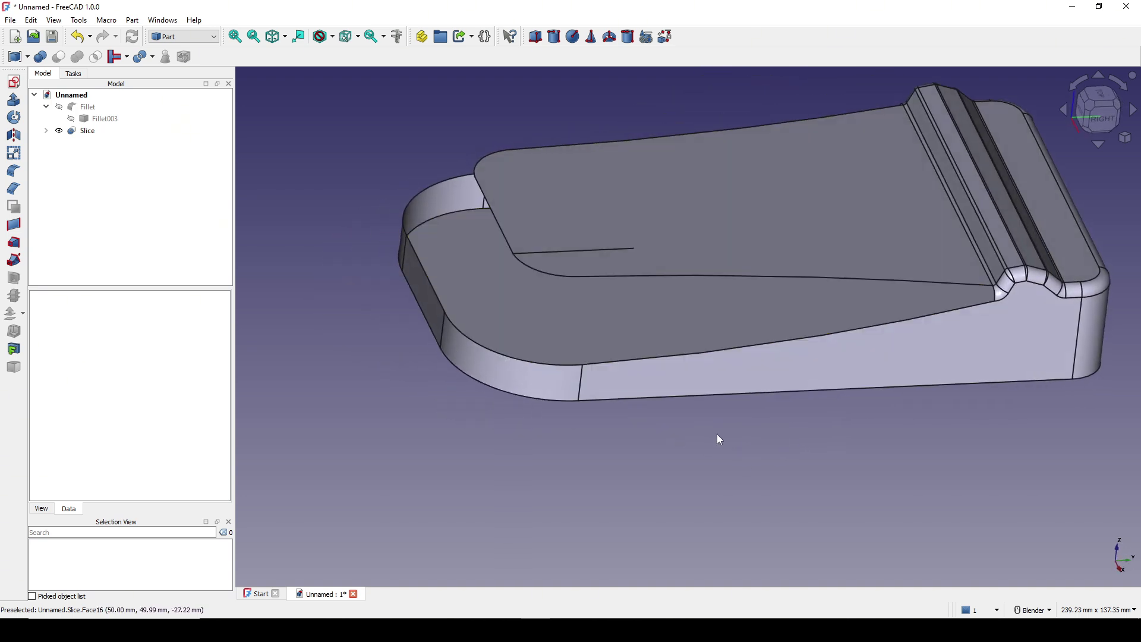
left_click(14, 82)
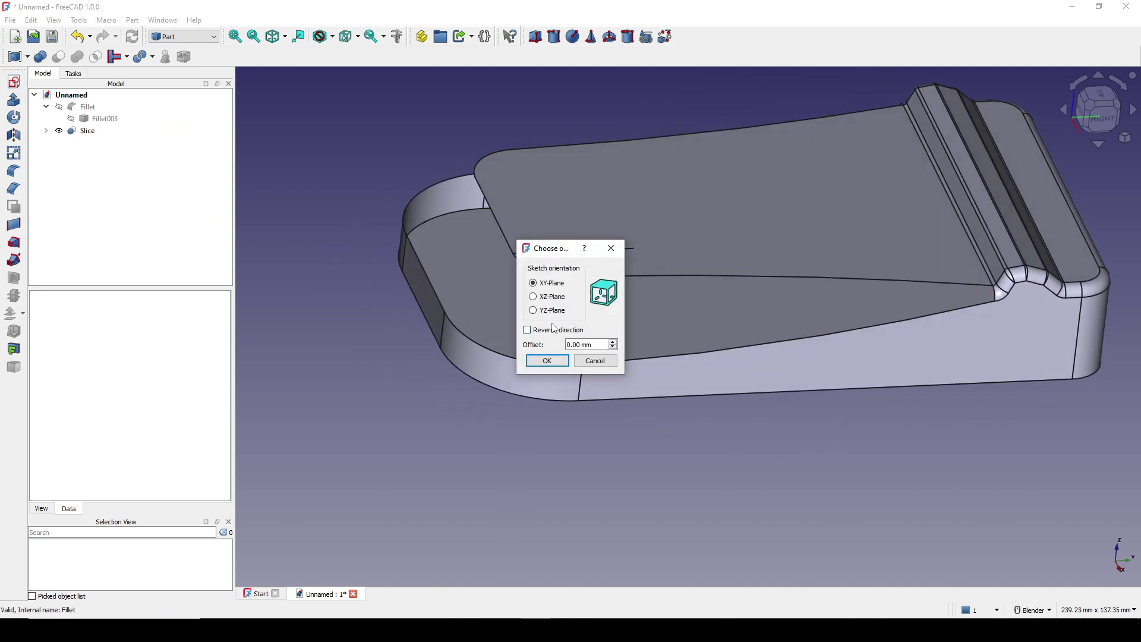
left_click(547, 361)
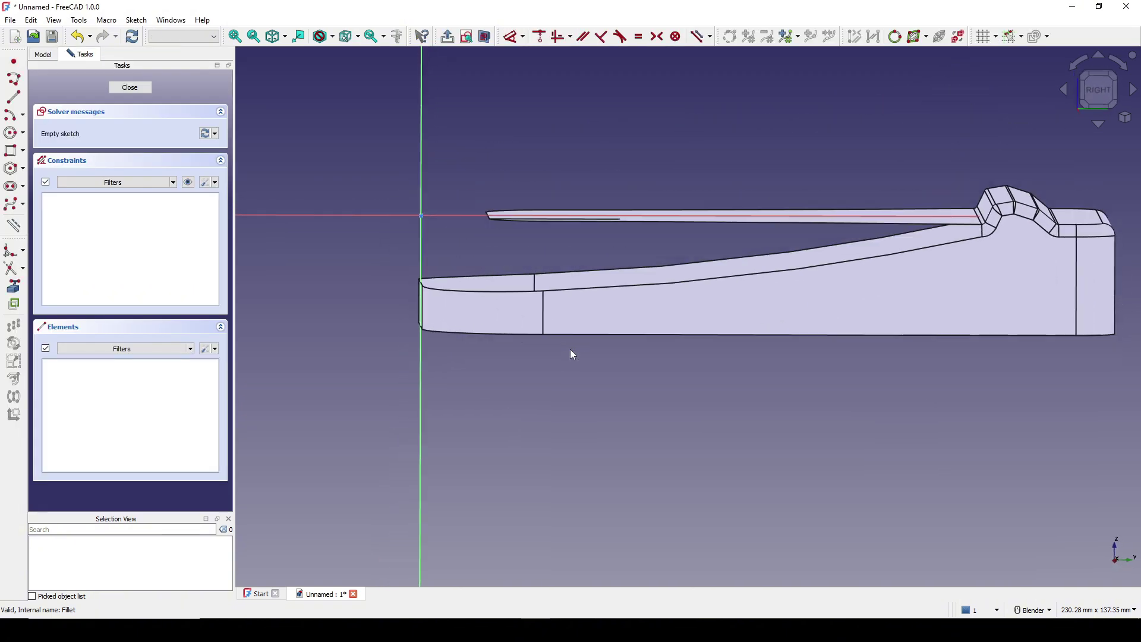
left_click(12, 267)
left_click(537, 315)
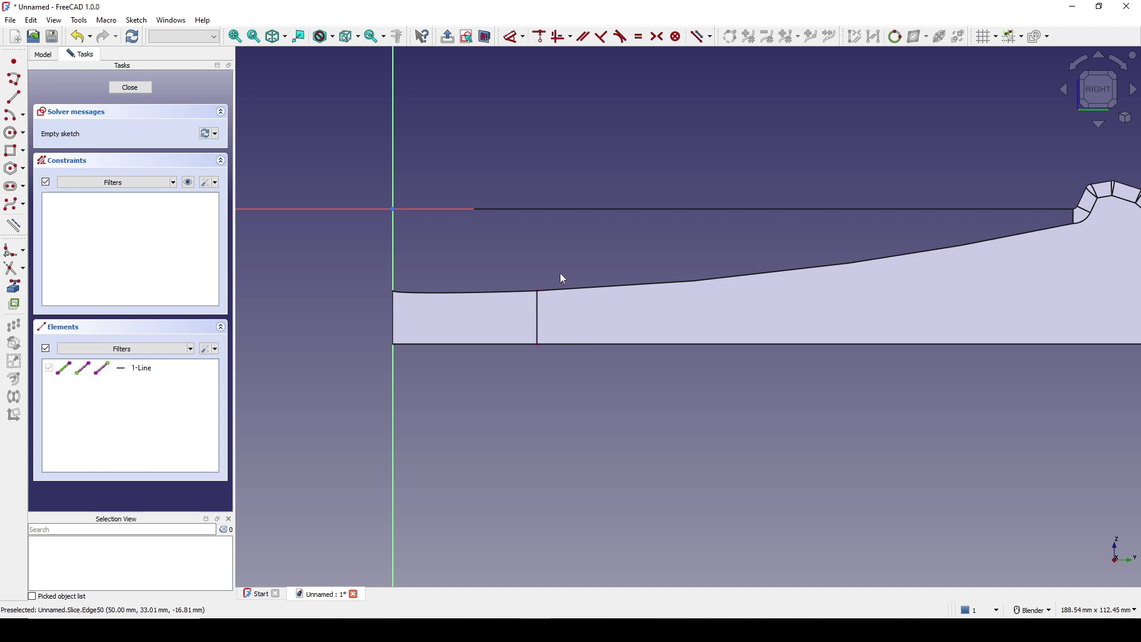
left_click(492, 42)
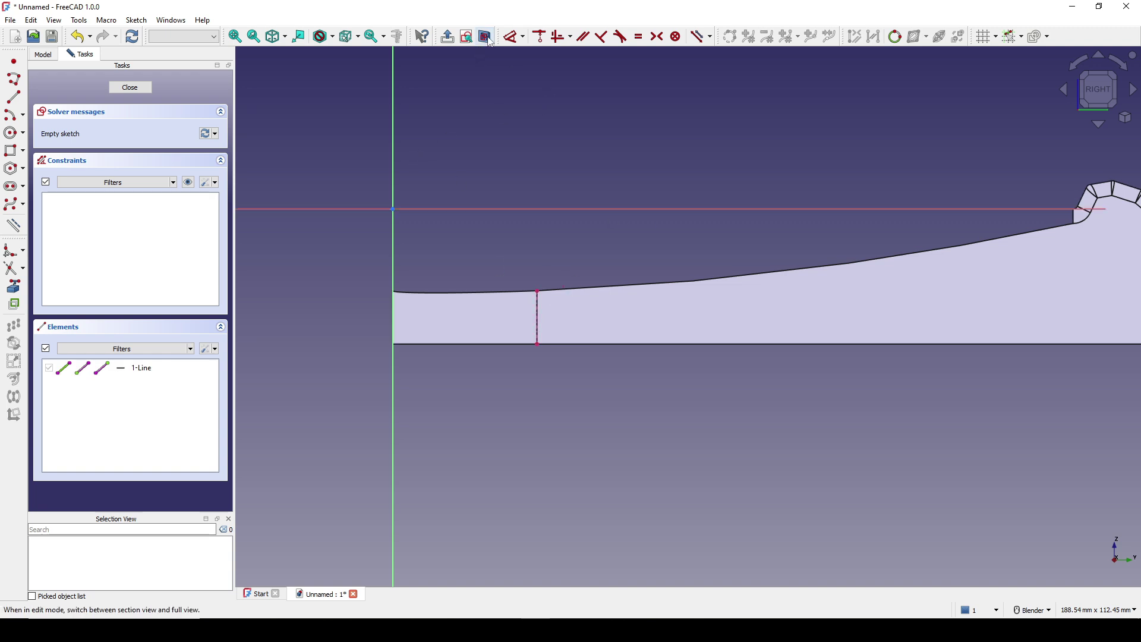
Sketch a vertical line across the horizontal axis above the projected edge, constrain its lower endpoint onto that edge's line, and close the sketch
left_click(14, 101)
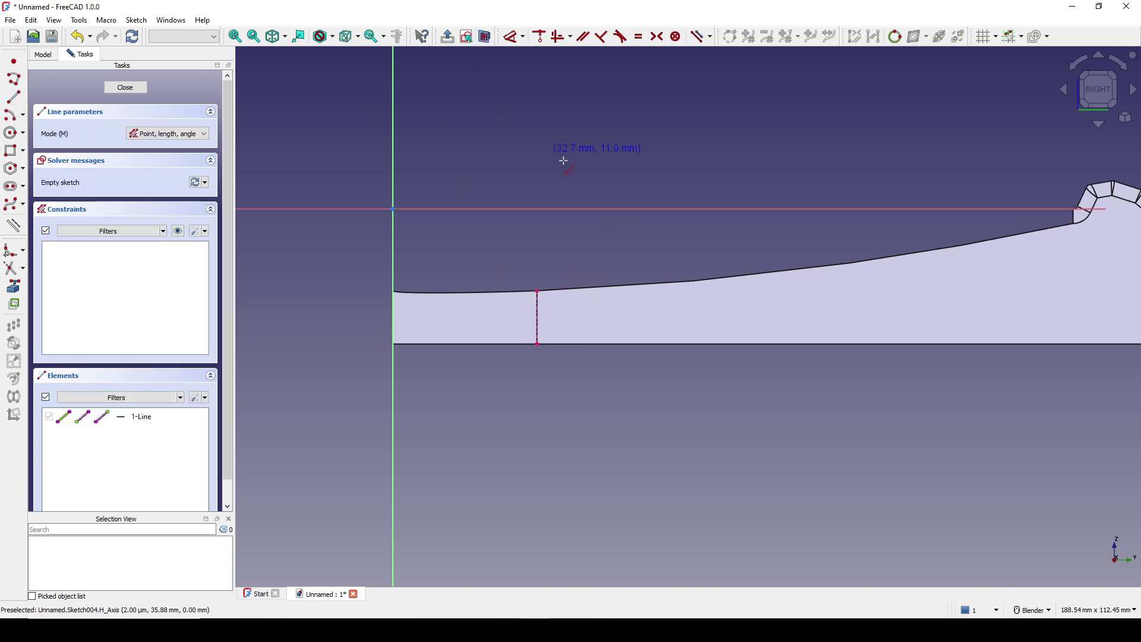
left_click(538, 254)
left_click(539, 114)
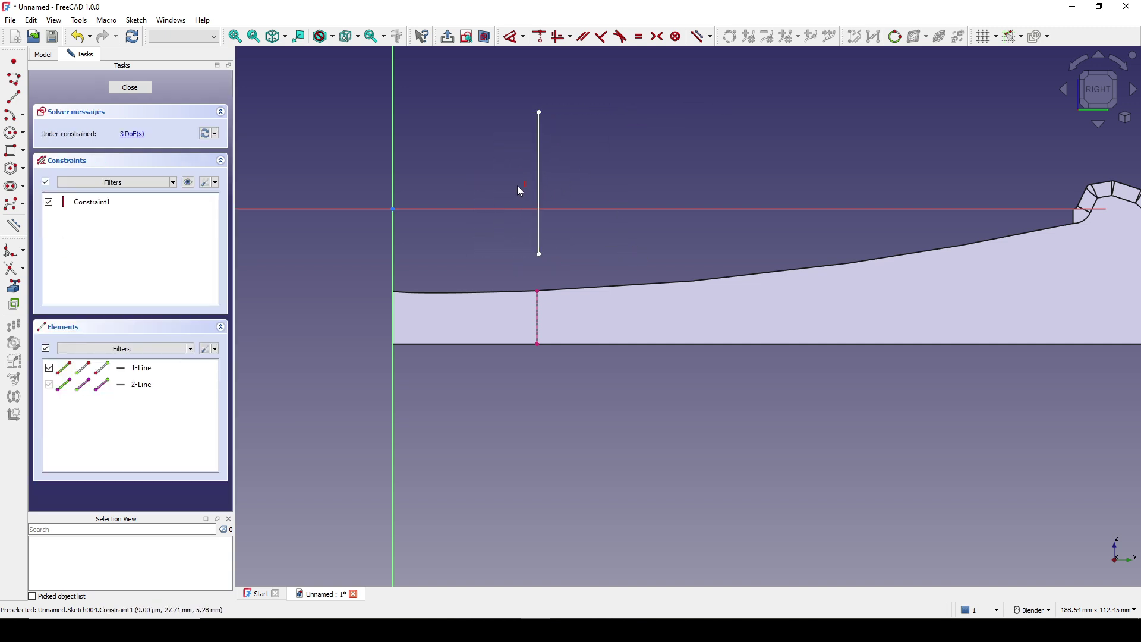
left_click(539, 255)
left_click(539, 319)
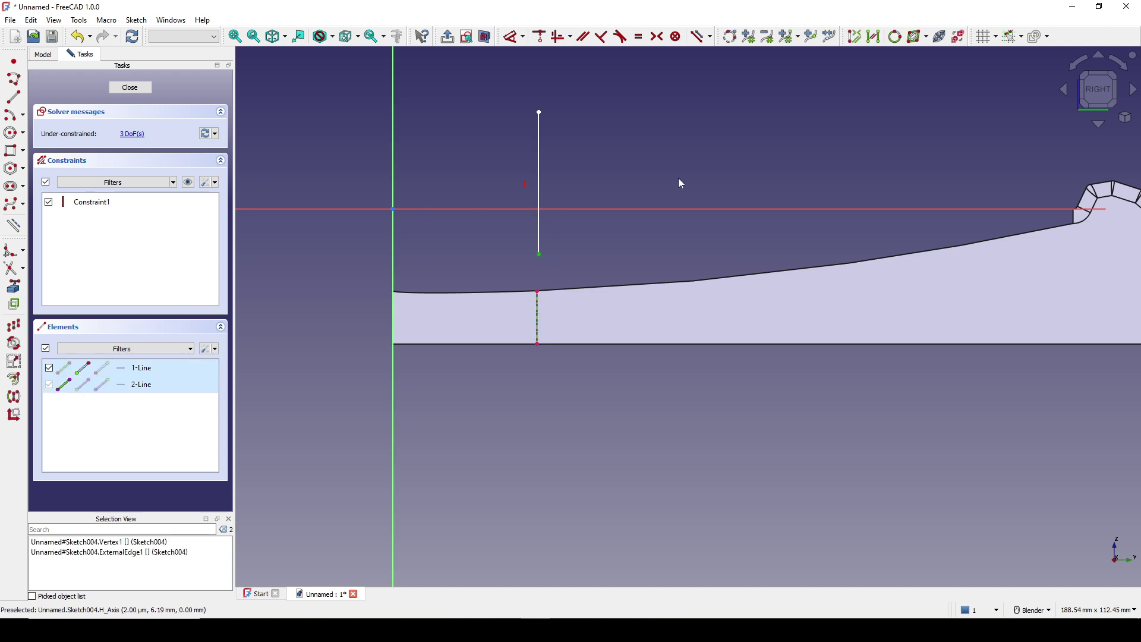
key("c")
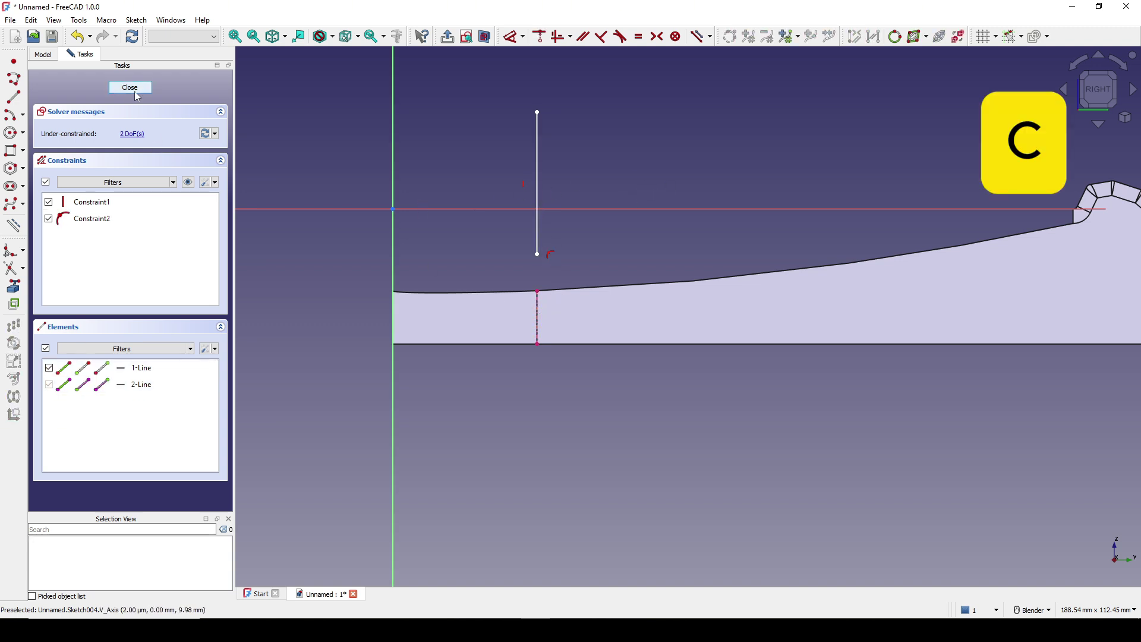
left_click(135, 92)
Extrude the new vertical line 50 mm in the custom X direction
mouse_move(491, 398)
middle_mouse_down()
mouse_move(634, 435)
mouse_move(649, 402)
middle_mouse_up()
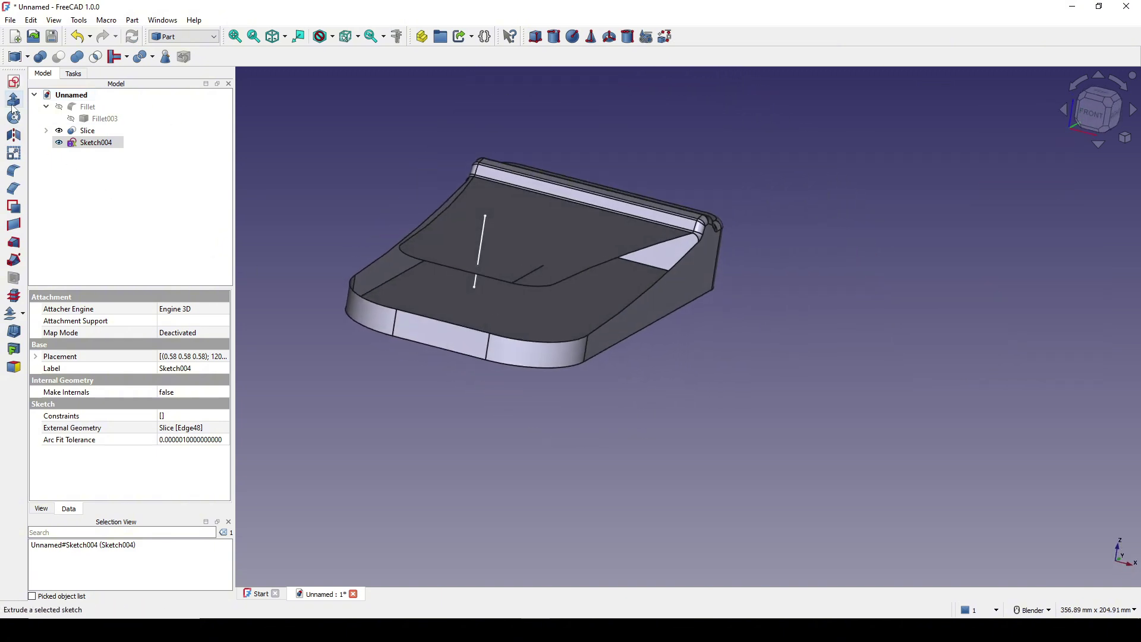
left_click(13, 102)
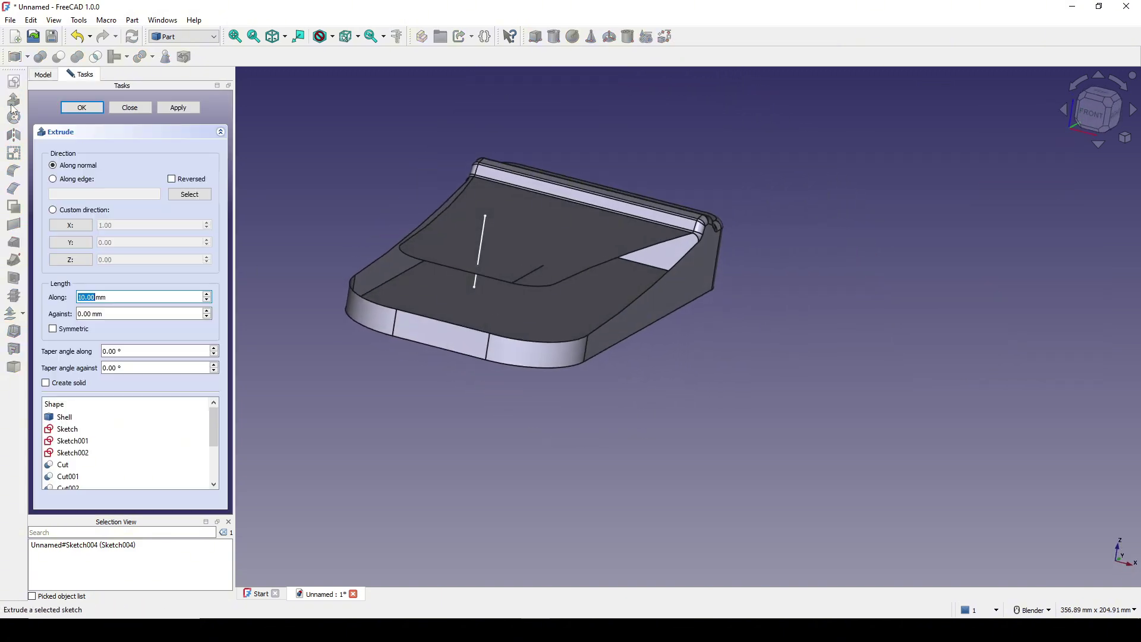
left_click(71, 225)
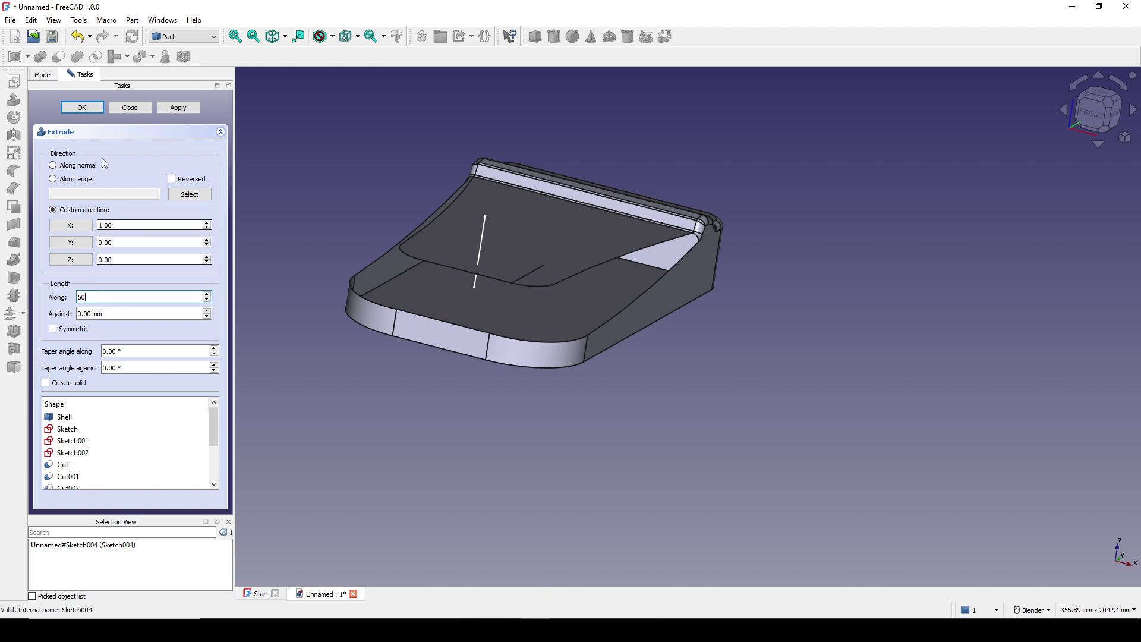
left_click(100, 108)
Slice the already split block to a compound with the crosswise extruded surface as the cutting tool
middle_click_drag(460, 233, 723, 357)
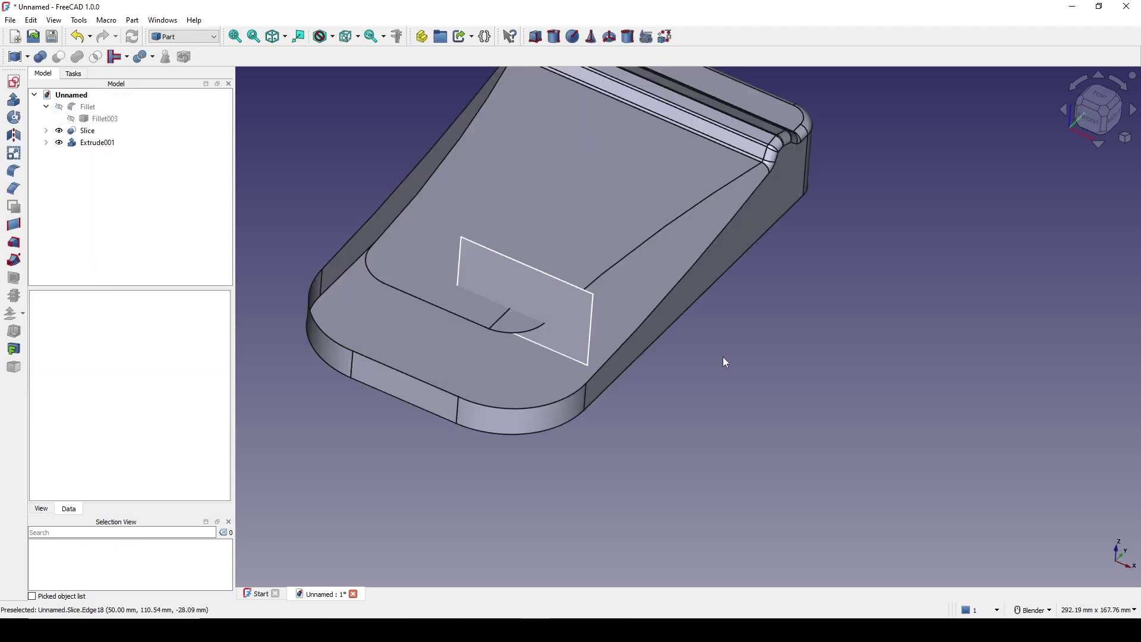
left_click(590, 243)
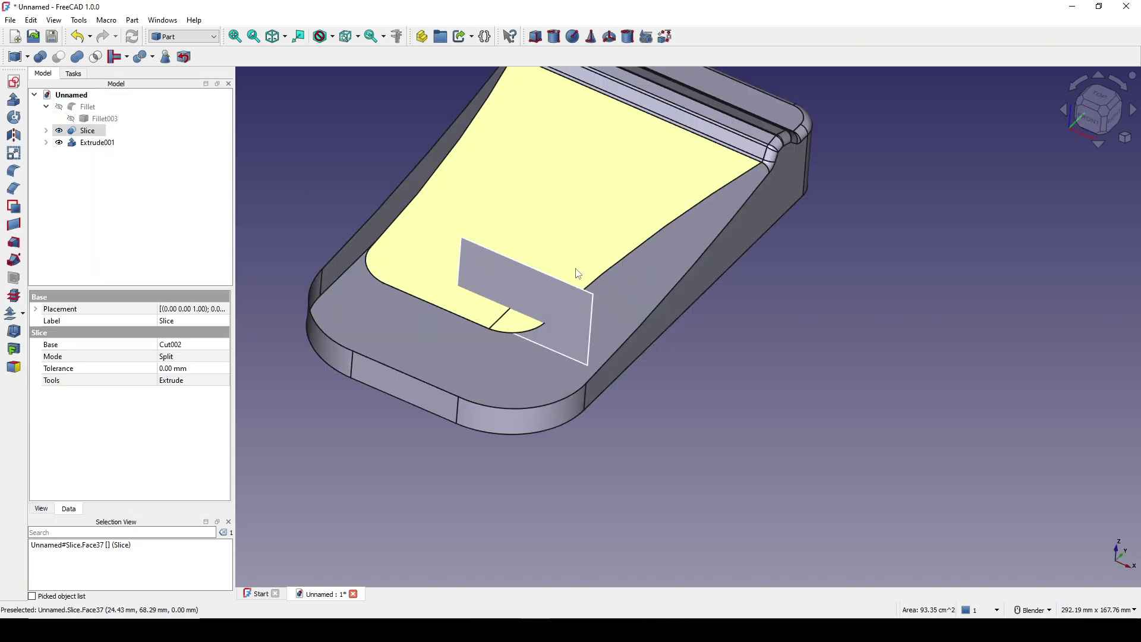
left_click(555, 300, "ctrl")
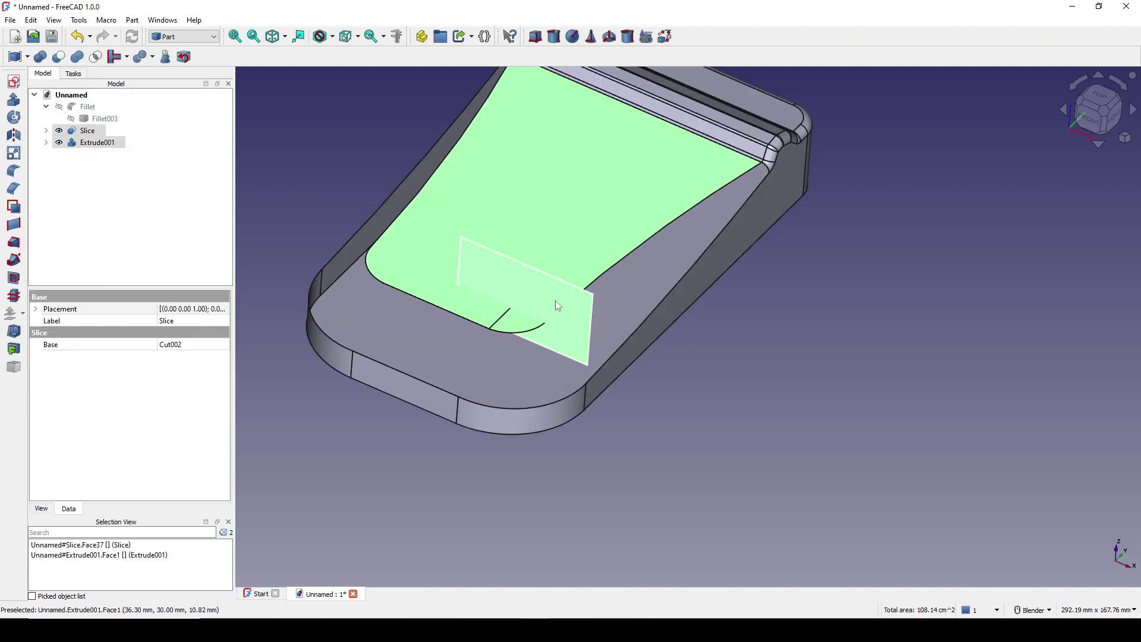
left_click(132, 19)
mouse_move(161, 278)
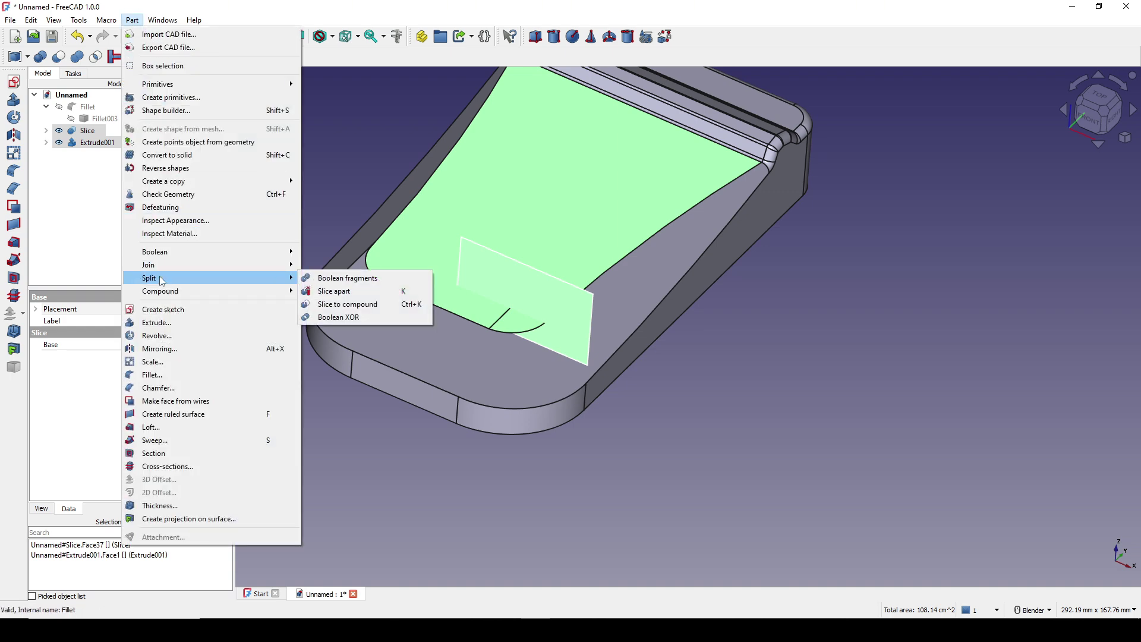
left_click(375, 302)
In the Surface workbench, create a blend curve between the front segment of the lengthwise split line and the front wall's right vertical edge
middle_click_drag(723, 450, 611, 338)
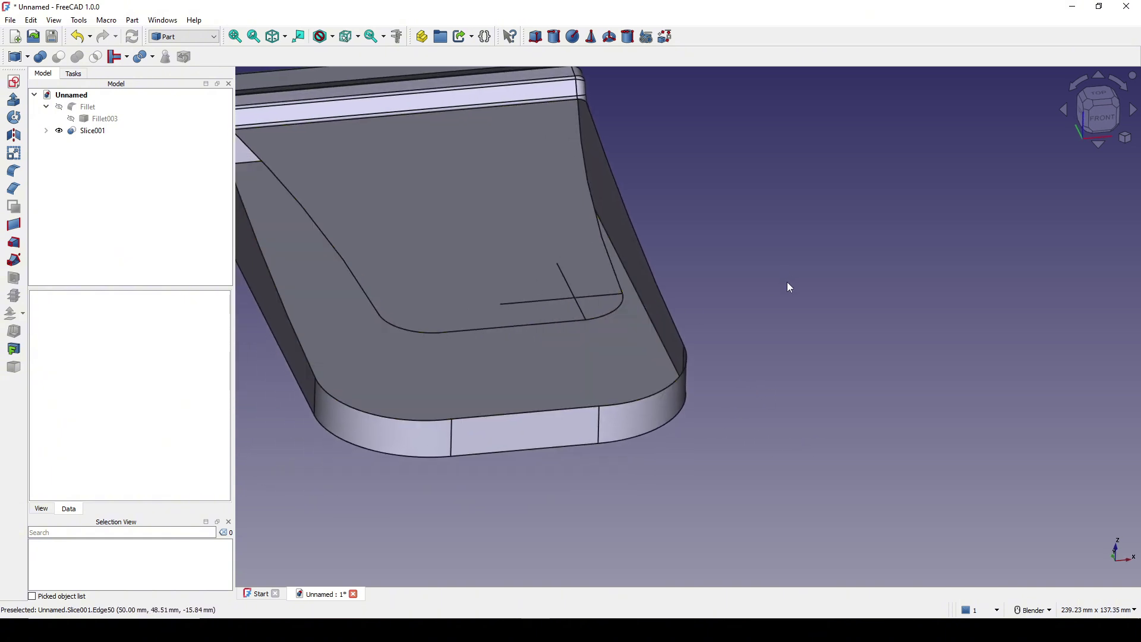
middle_click_drag(782, 300, 719, 348)
left_click(189, 37)
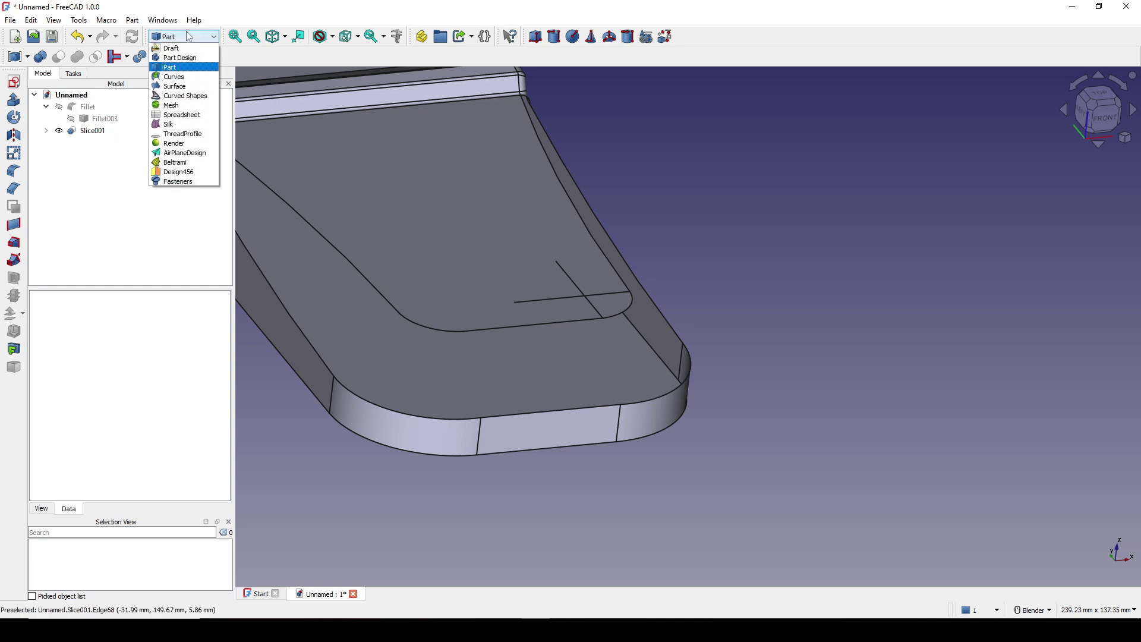
left_click(181, 87)
middle_click_drag(404, 122, 713, 325)
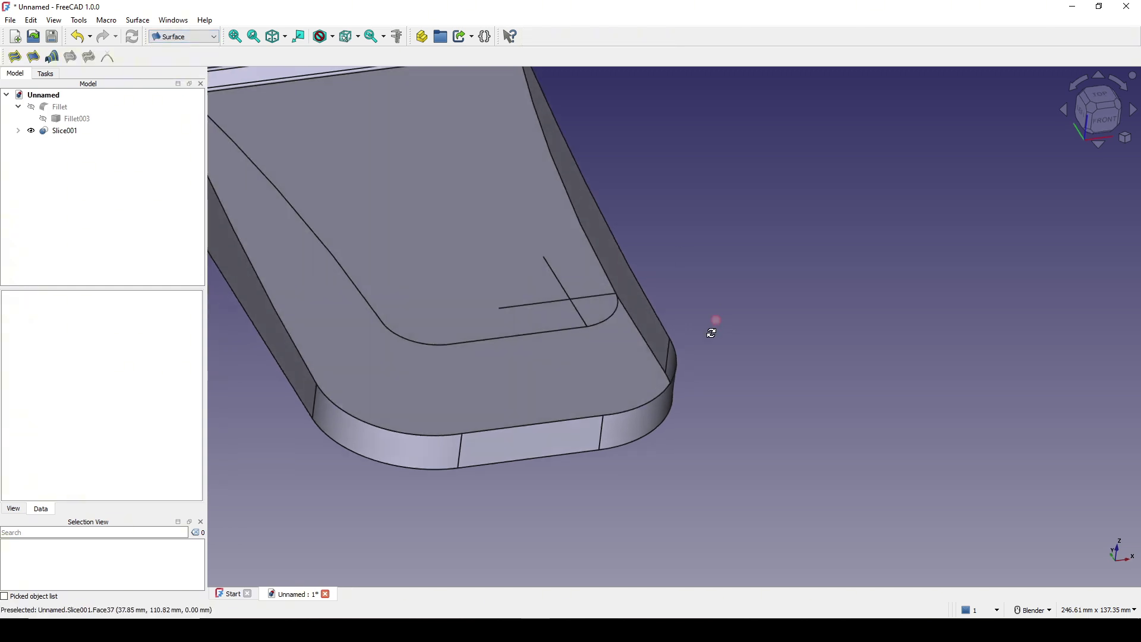
left_click(589, 323)
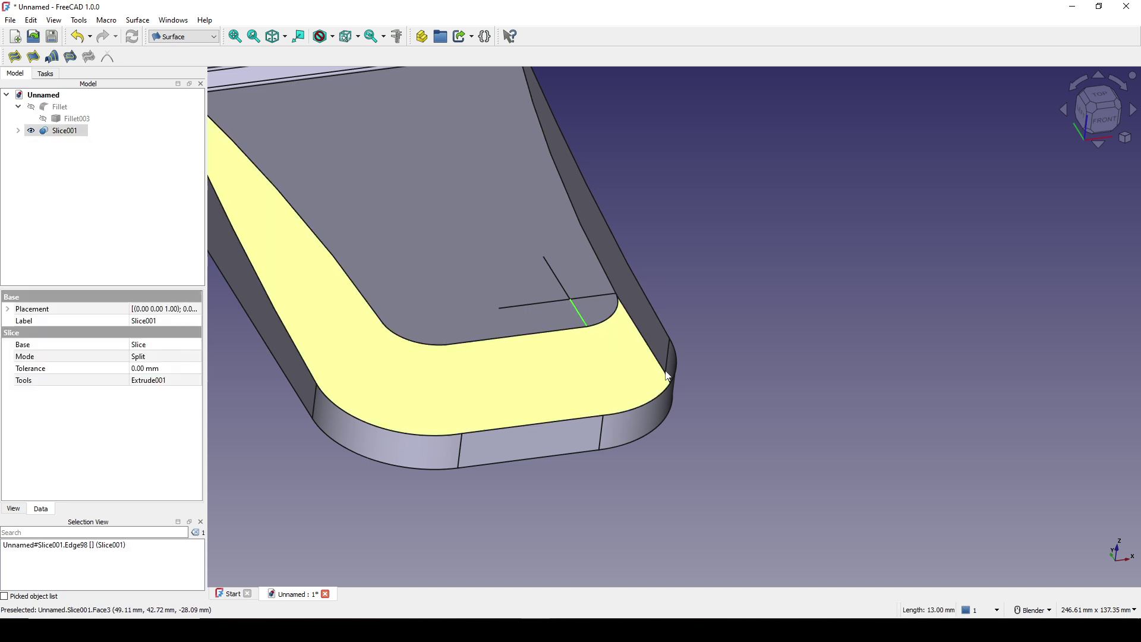
left_click(602, 437, "ctrl")
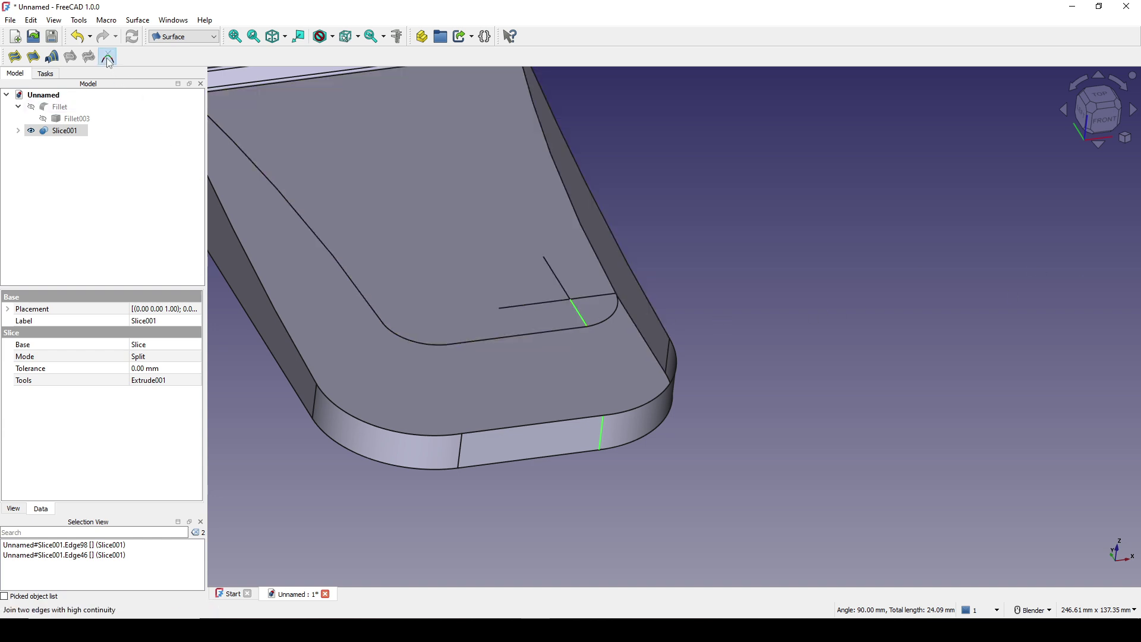
left_click(107, 57)
Set both the start size and the end size of the front blend curve to 0
middle_click_drag(734, 389, 783, 339)
scroll(758, 262, "up", 2)
left_click(79, 143)
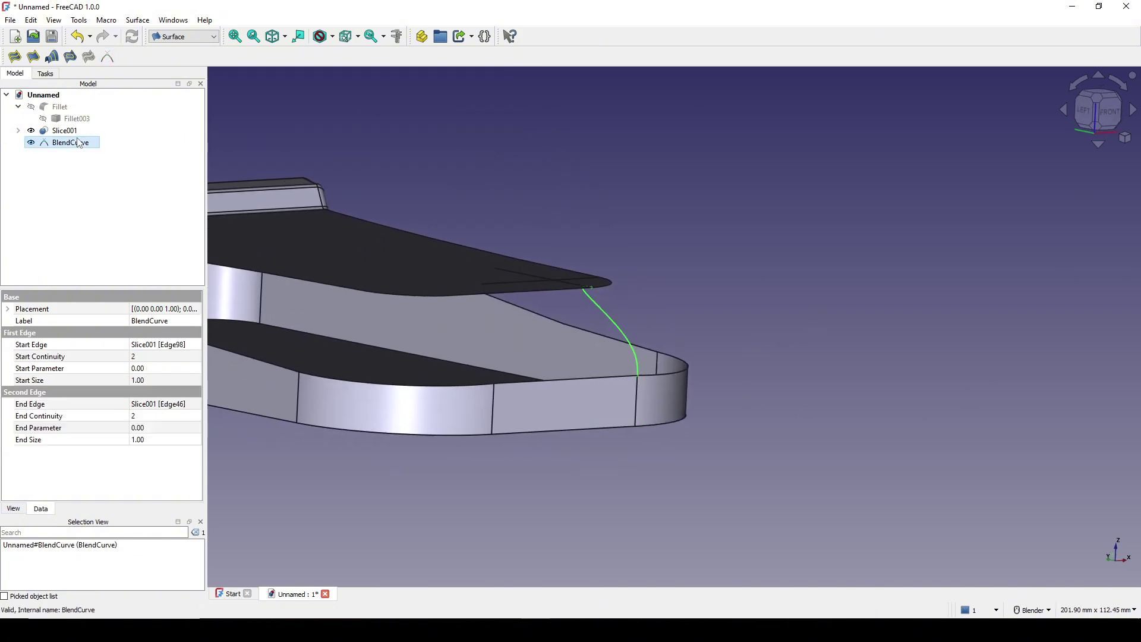
left_click(160, 379)
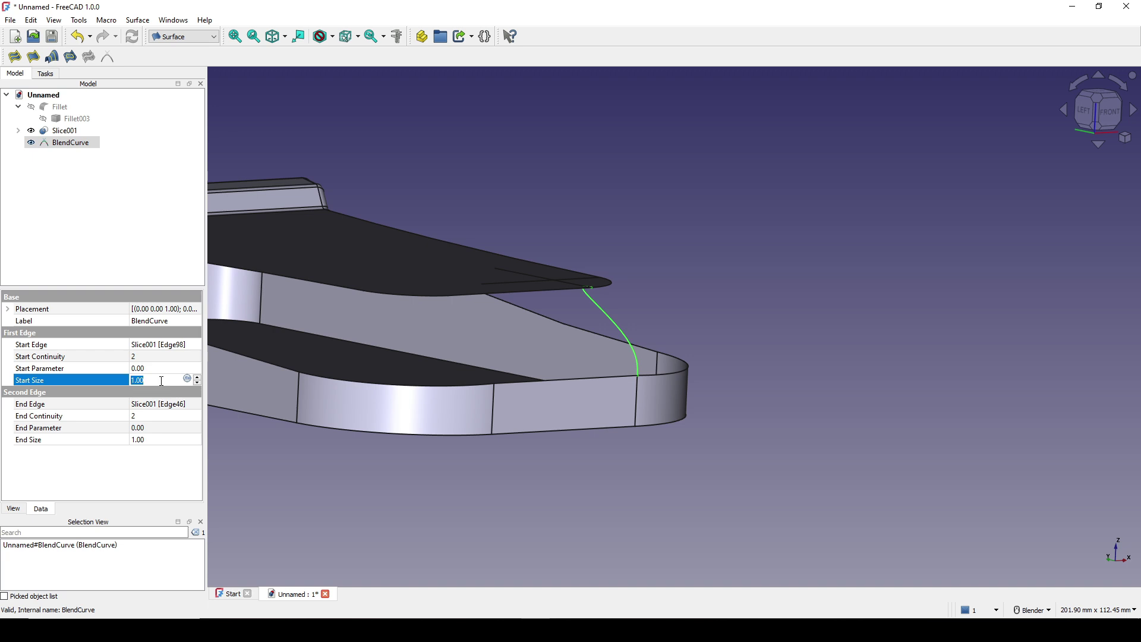
type("0")
left_click(154, 440)
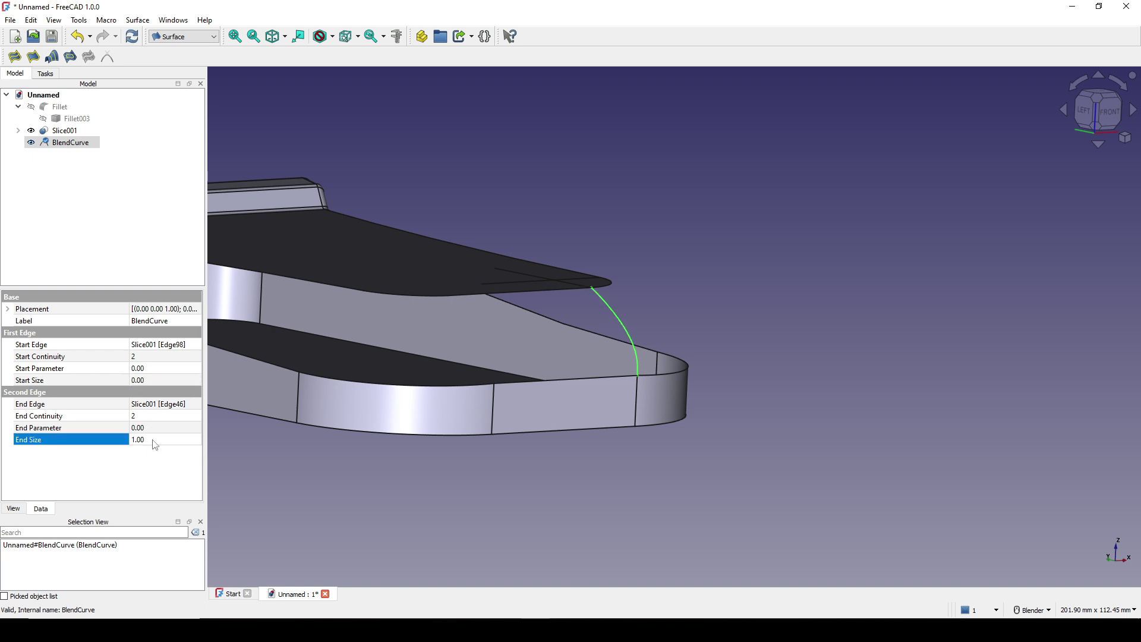
type("0")
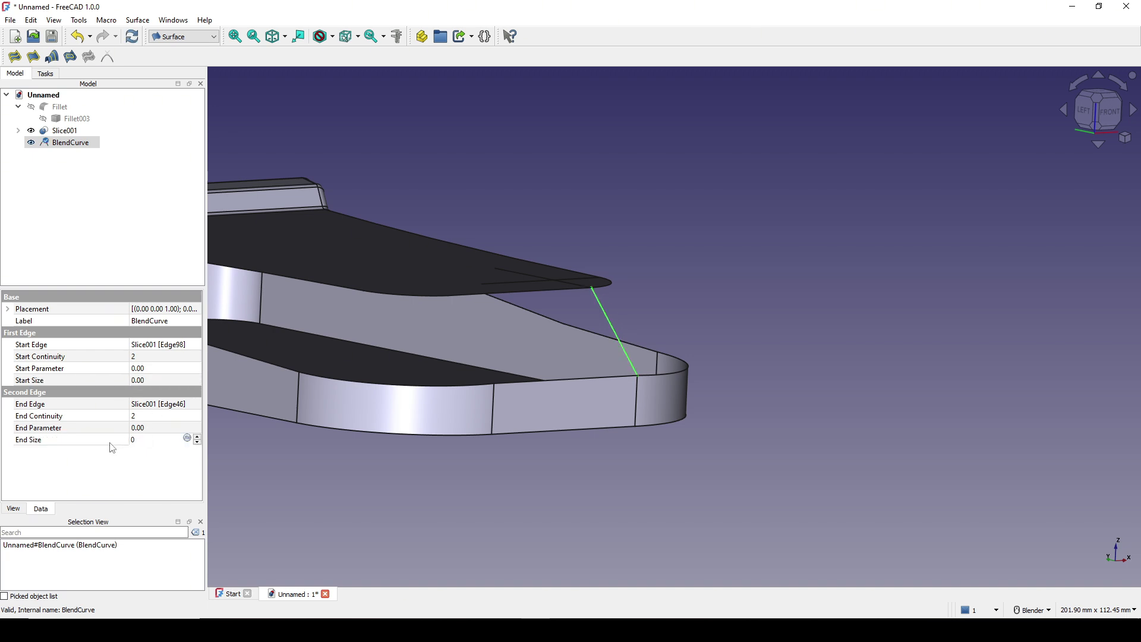
key("Return")
middle_click_drag(256, 356, 272, 359)
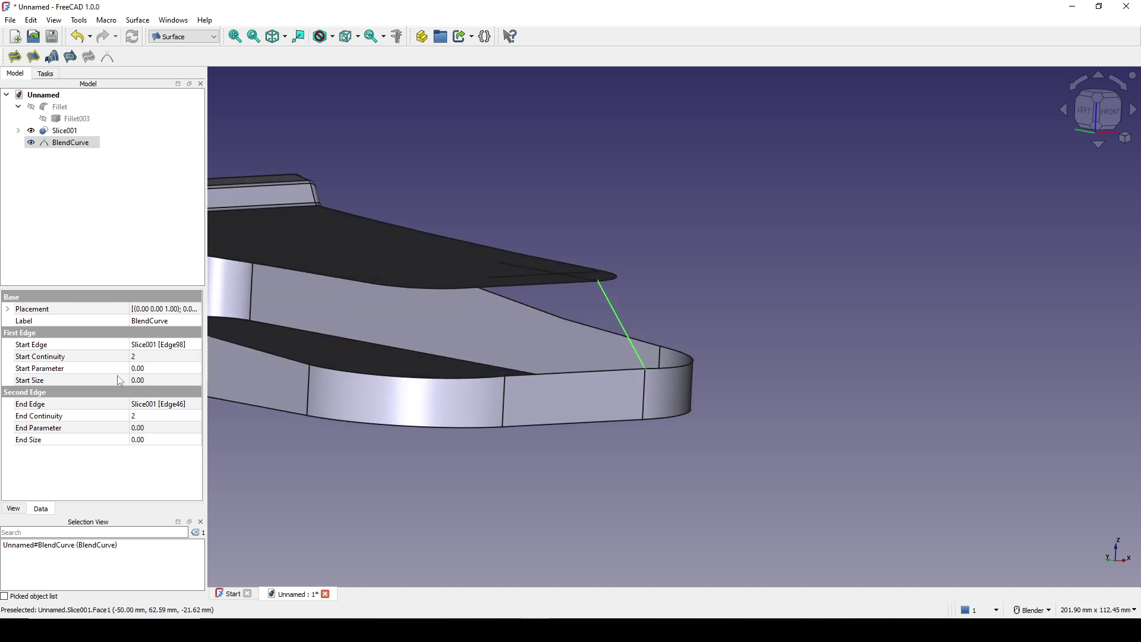
Set the front blend curve's start size to -1 and its end size to 1
left_click(146, 380)
type("1")
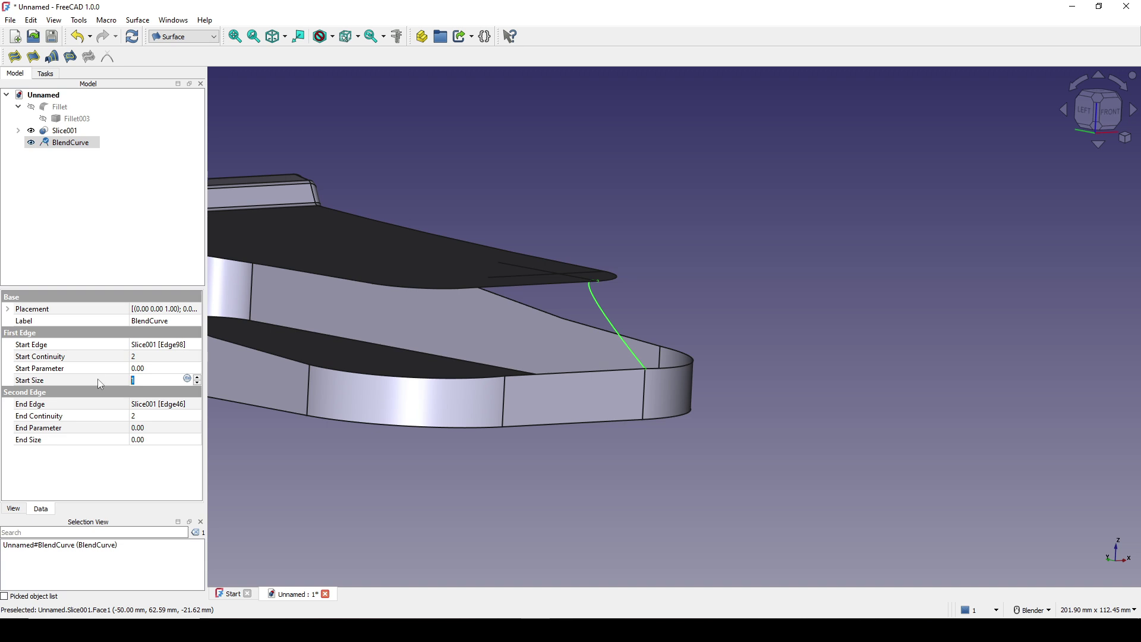
type("-1")
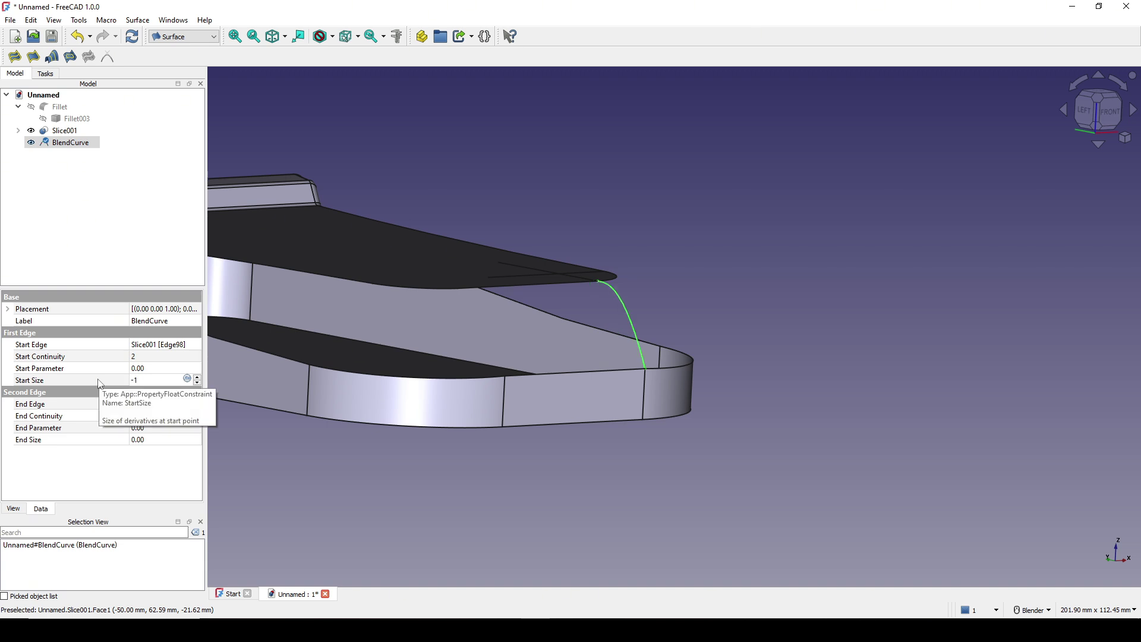
key("Return")
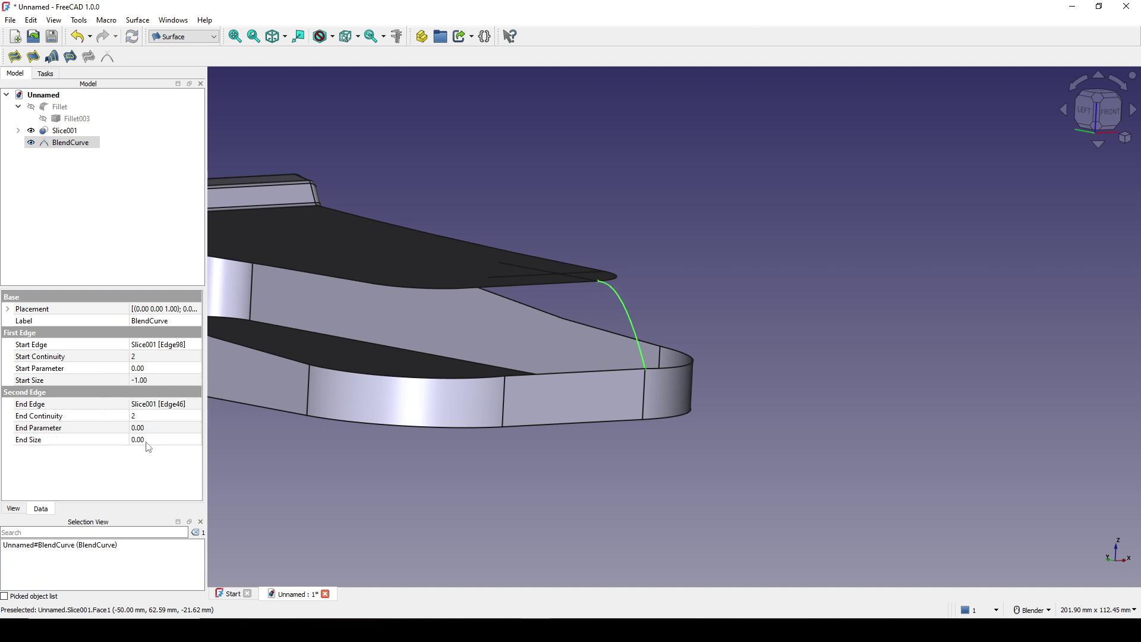
left_click(147, 441)
type("1")
key("Return")
Create a blend curve between the outer segment of the crosswise split line and the right wall's front vertical edge
middle_click_drag(656, 412, 758, 373)
left_click(930, 369)
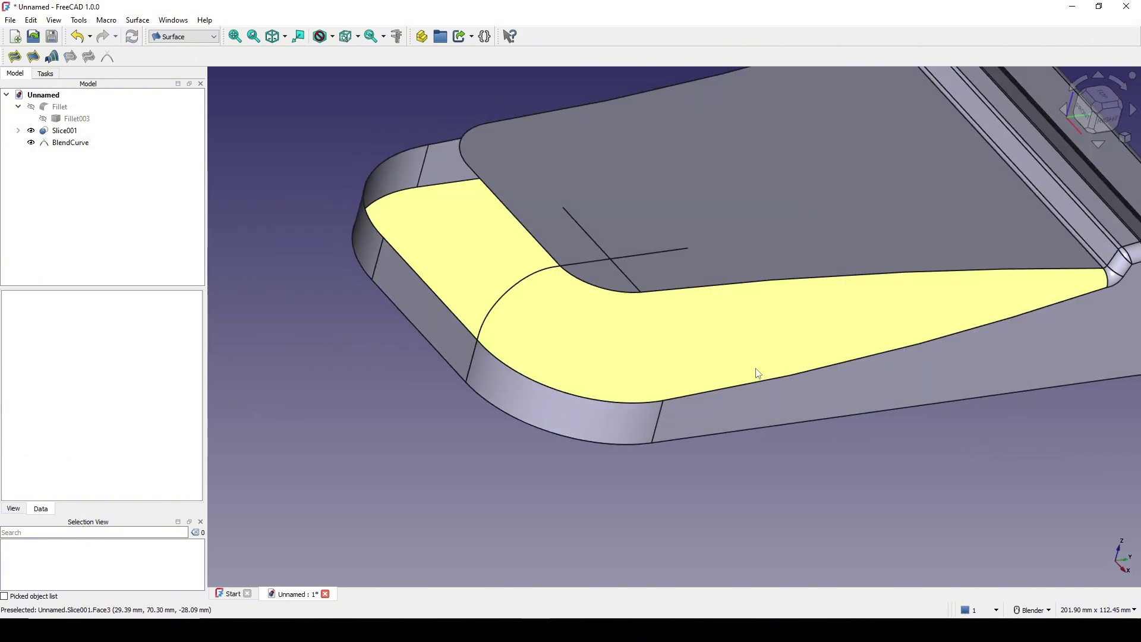
left_click(633, 277)
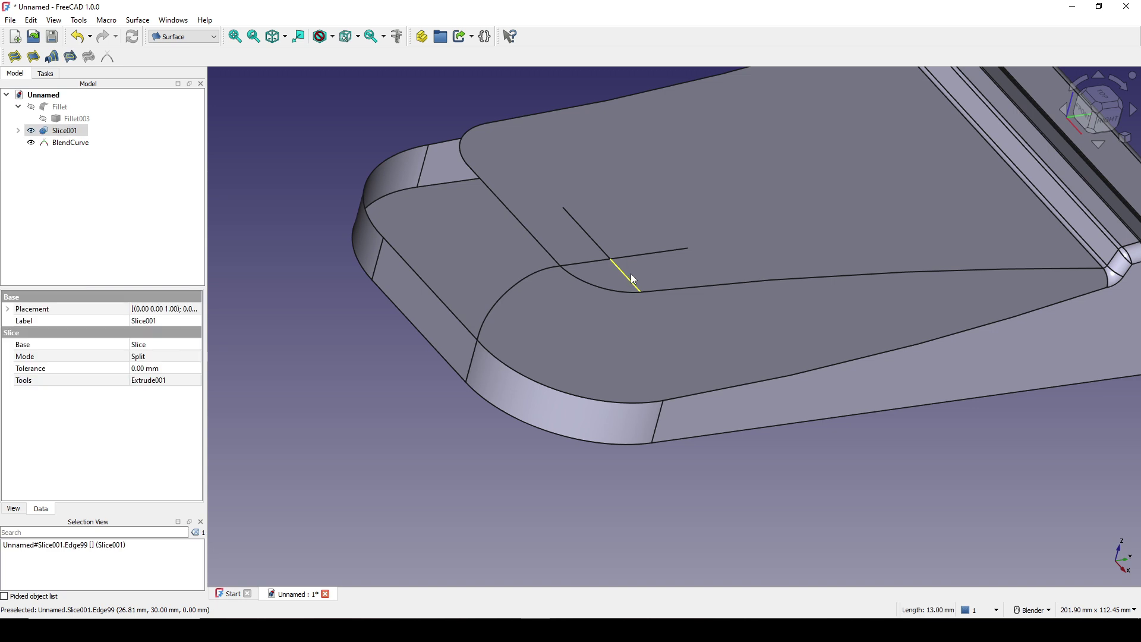
left_click(659, 426, "ctrl")
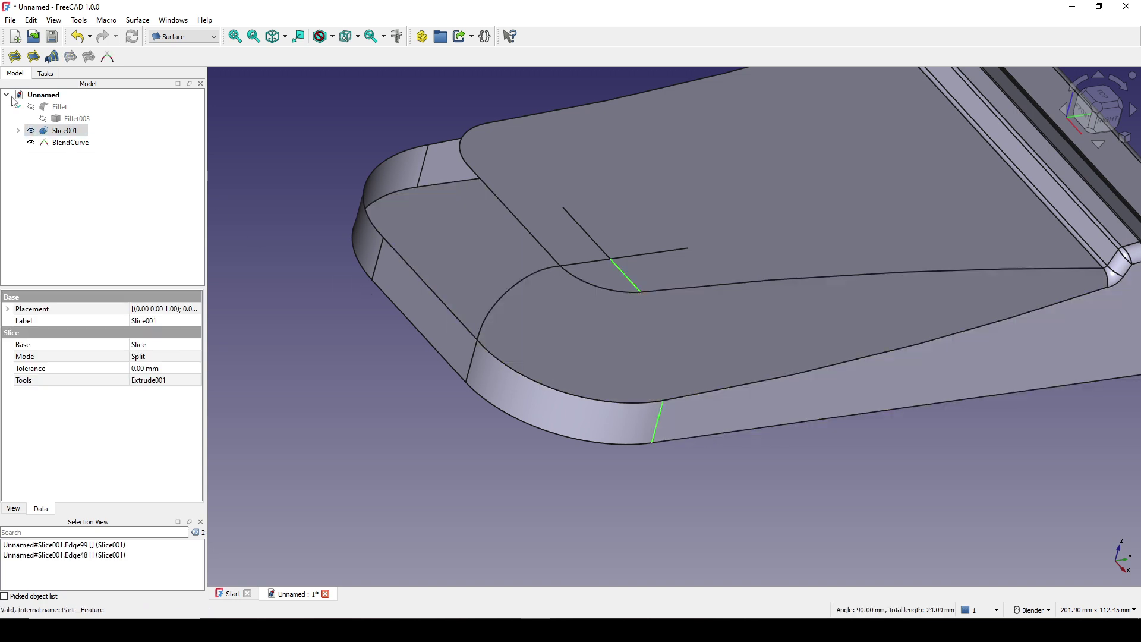
left_click(107, 57)
Set both the start size and the end size of the new side blend curve to 0
middle_click_drag(772, 368, 684, 357)
left_click(67, 156)
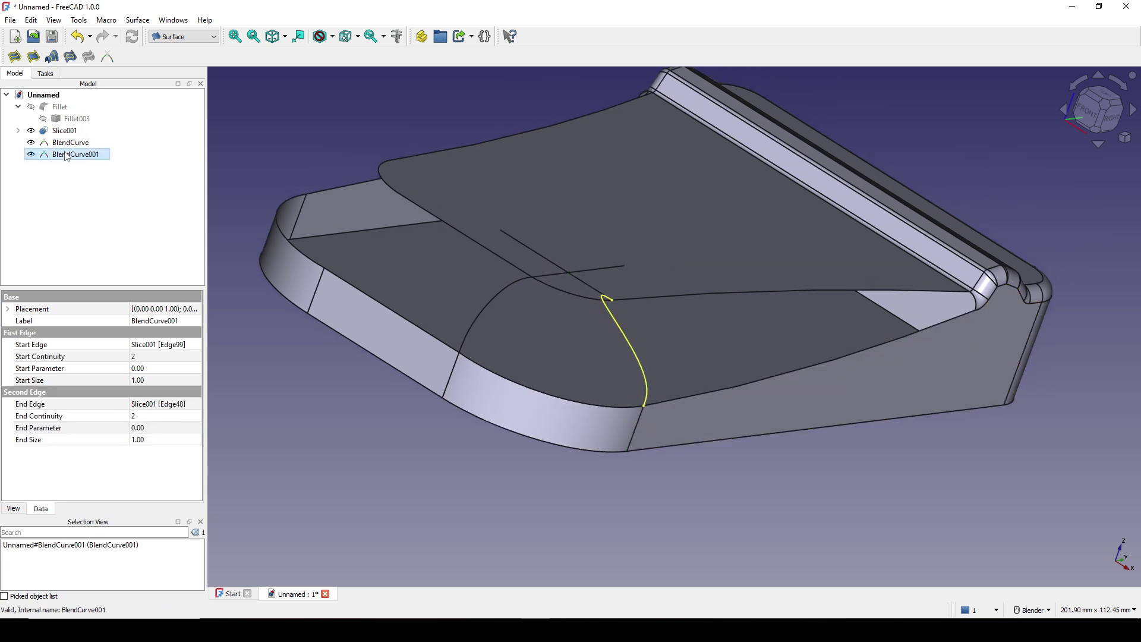
left_click(152, 378)
type("0")
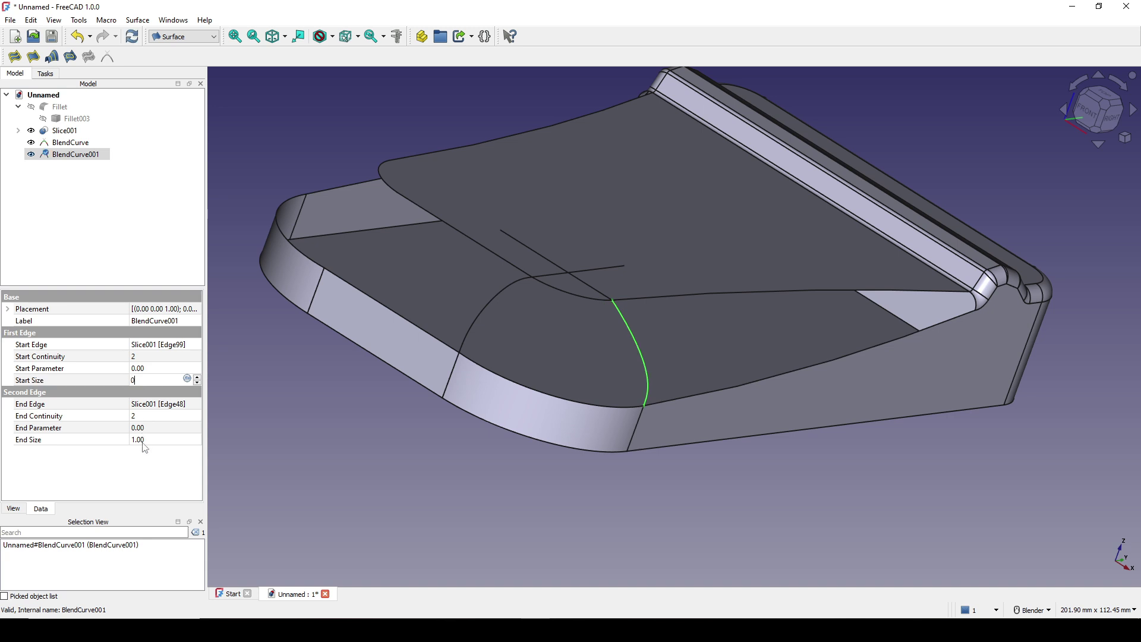
left_click(118, 440)
type("0")
key("Return")
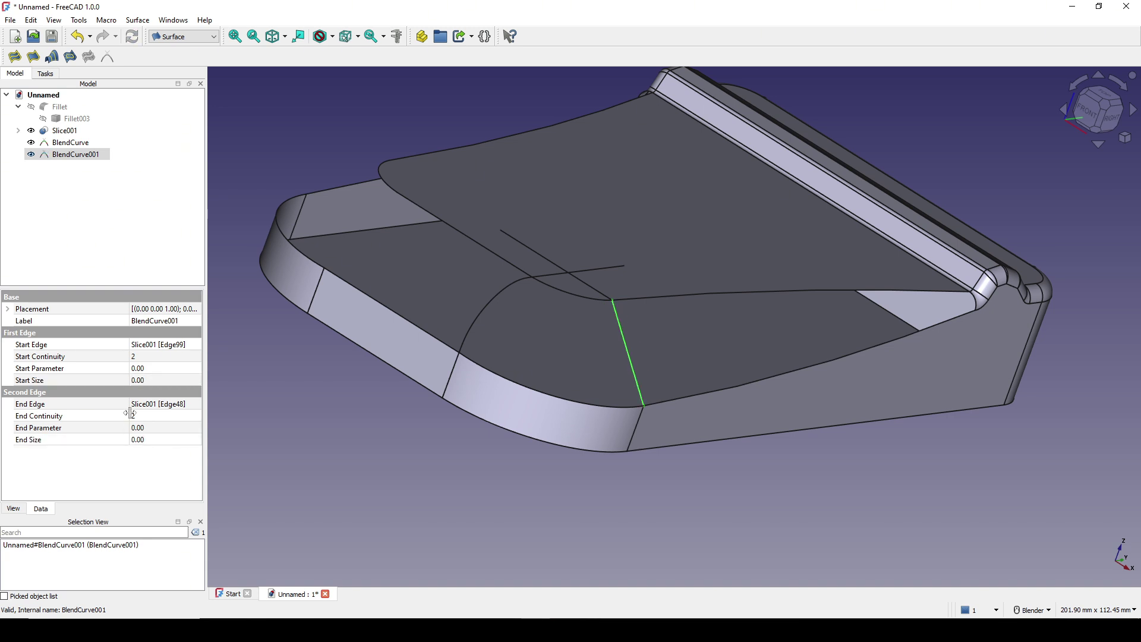
Set the side blend curve's start size to -1 and its end size to 1
left_click(148, 380)
type("1")
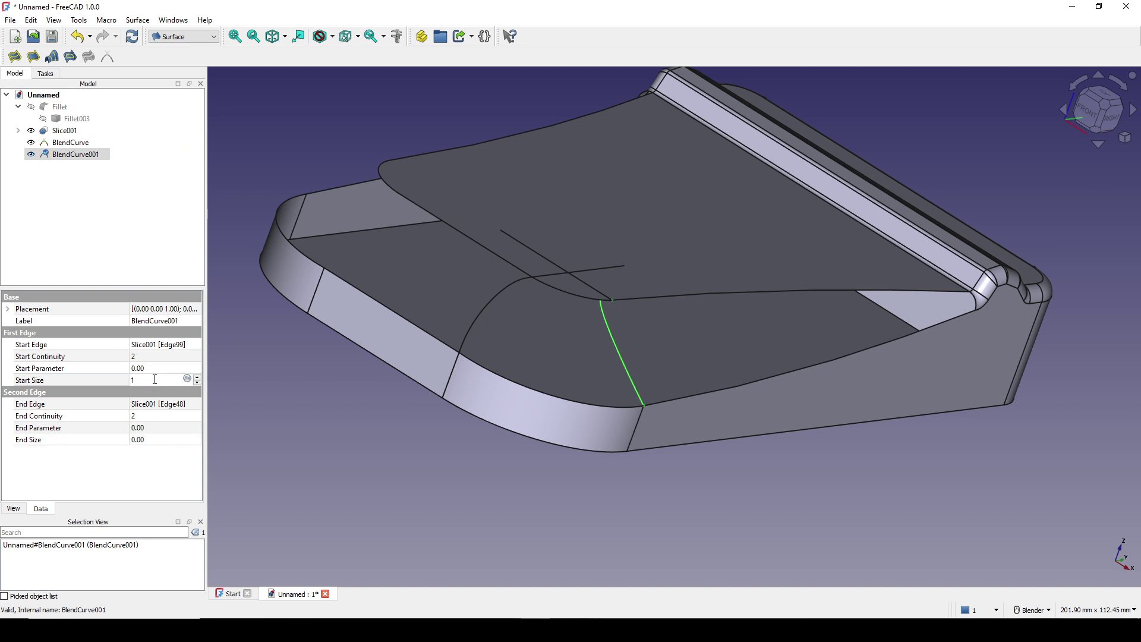
type("-1")
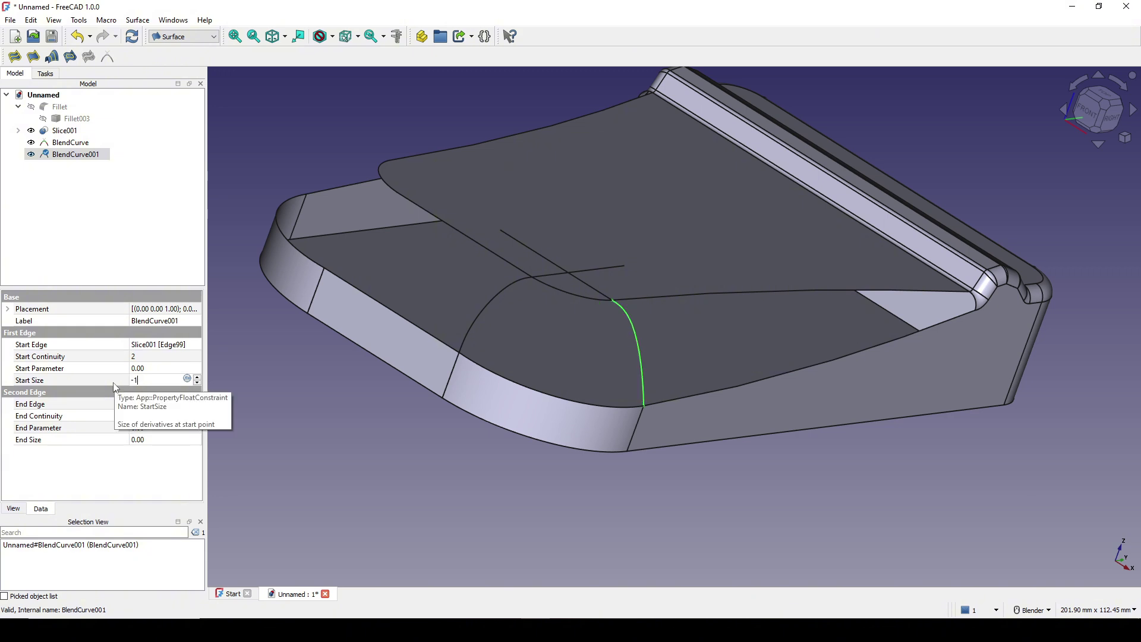
left_click(152, 440)
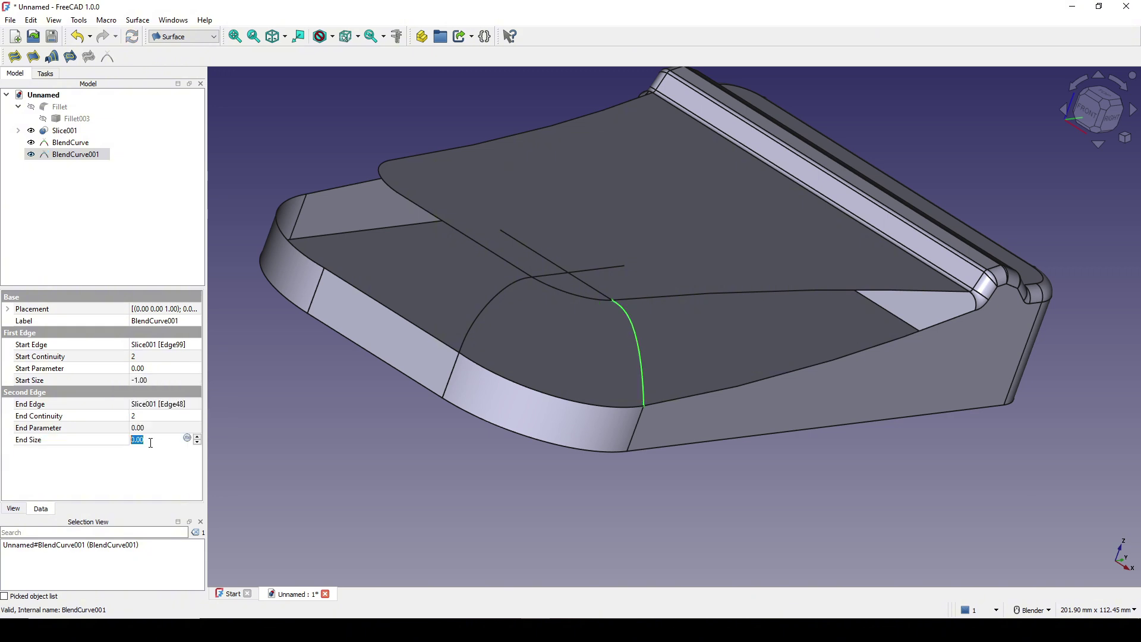
type("1")
key("Return")
Select the side blend curve on the block's right side
scroll(750, 474, "down", 3)
left_click(750, 474)
middle_click_drag(750, 474, 626, 530)
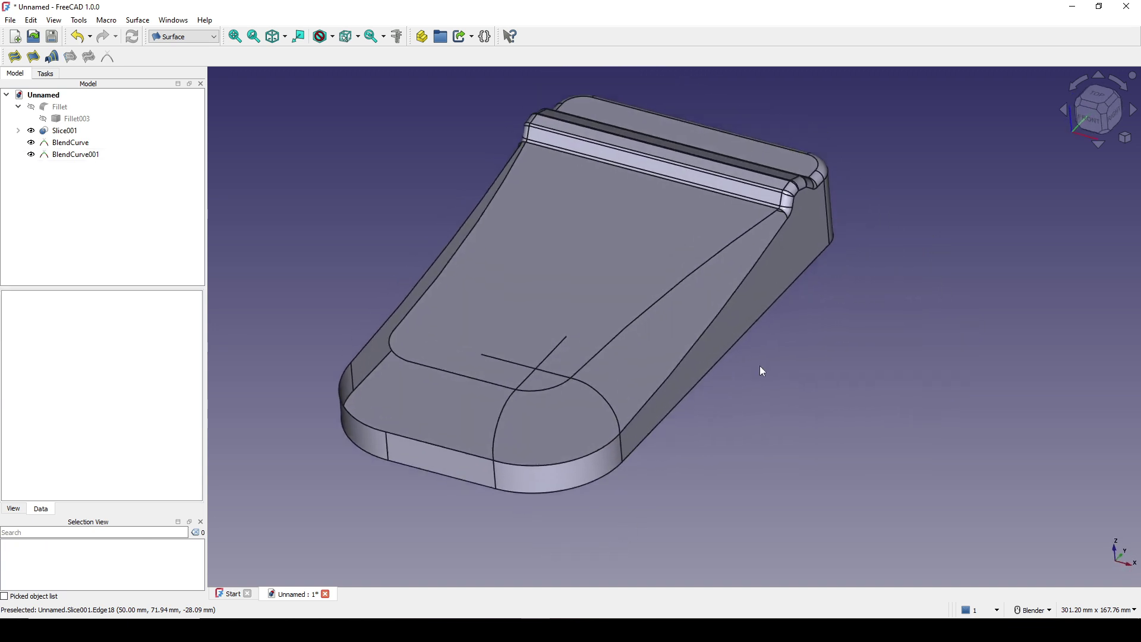
middle_click_drag(753, 541, 745, 476)
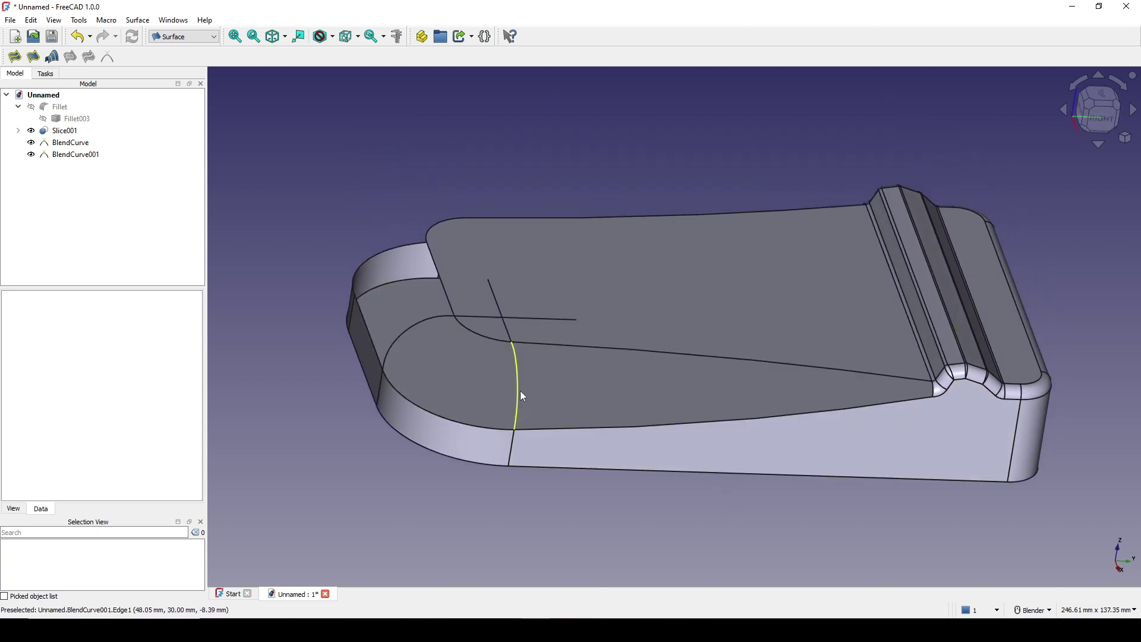
left_click(519, 391)
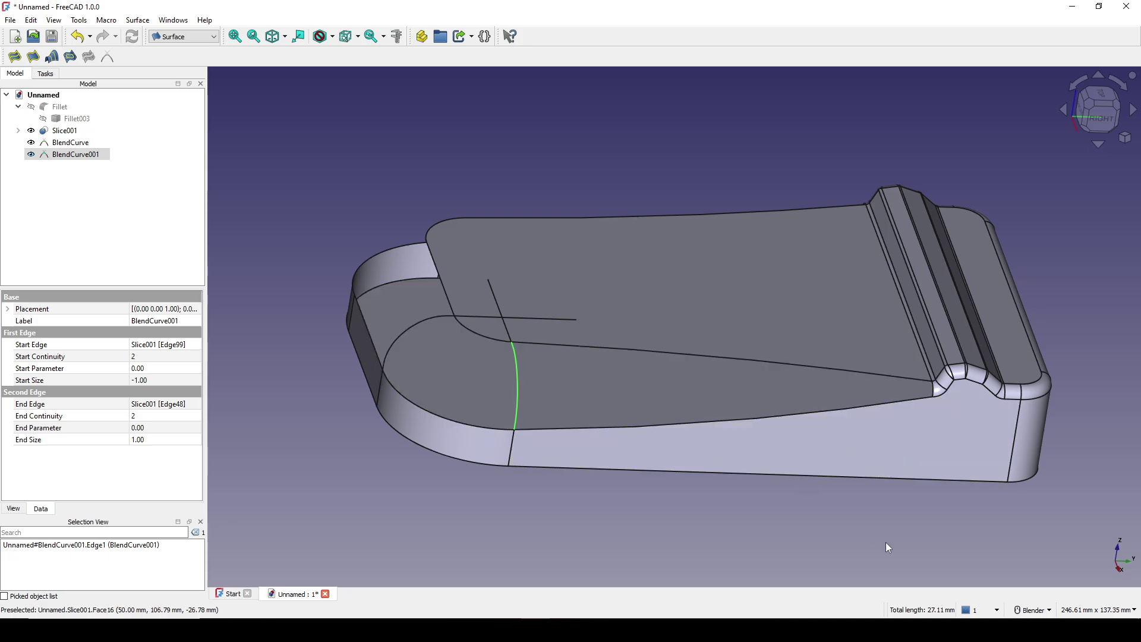
key("Print")
left_click_drag(321, 213, 960, 561)
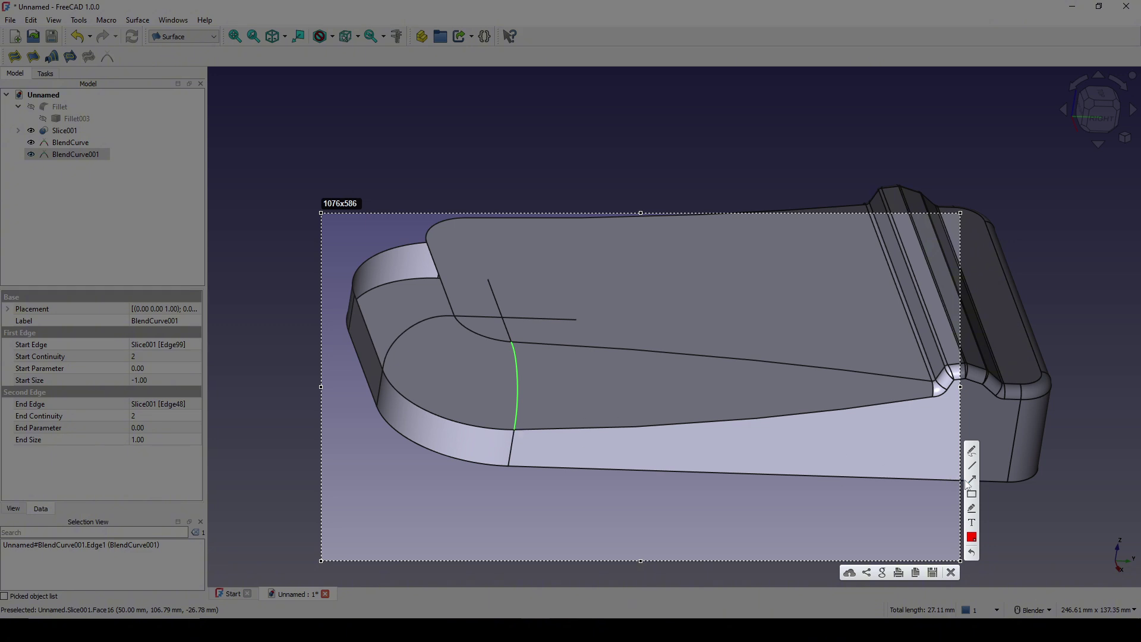
left_click_drag(520, 414, 483, 414)
mouse_move(509, 342)
left_mouse_down()
mouse_move(494, 340)
mouse_move(499, 429)
left_mouse_up()
mouse_move(564, 395)
left_mouse_down()
mouse_move(576, 395)
mouse_move(558, 410)
left_mouse_up()
mouse_move(616, 388)
left_mouse_down()
mouse_move(638, 404)
mouse_move(621, 404)
left_mouse_up()
left_click_drag(681, 375, 716, 406)
left_click_drag(718, 382, 690, 403)
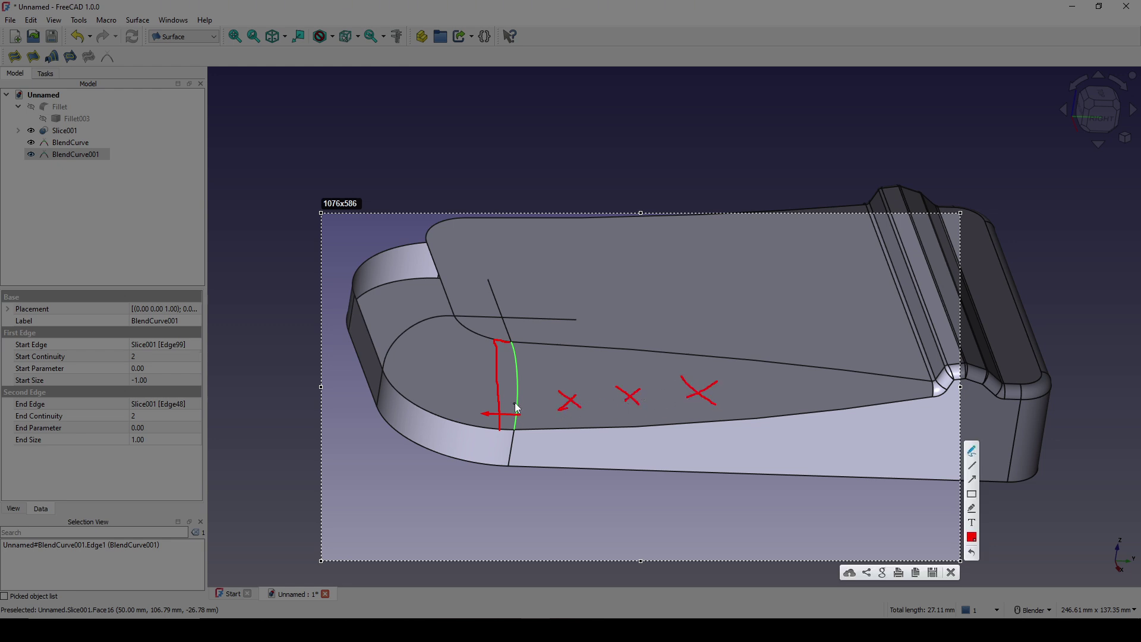
left_click(951, 573)
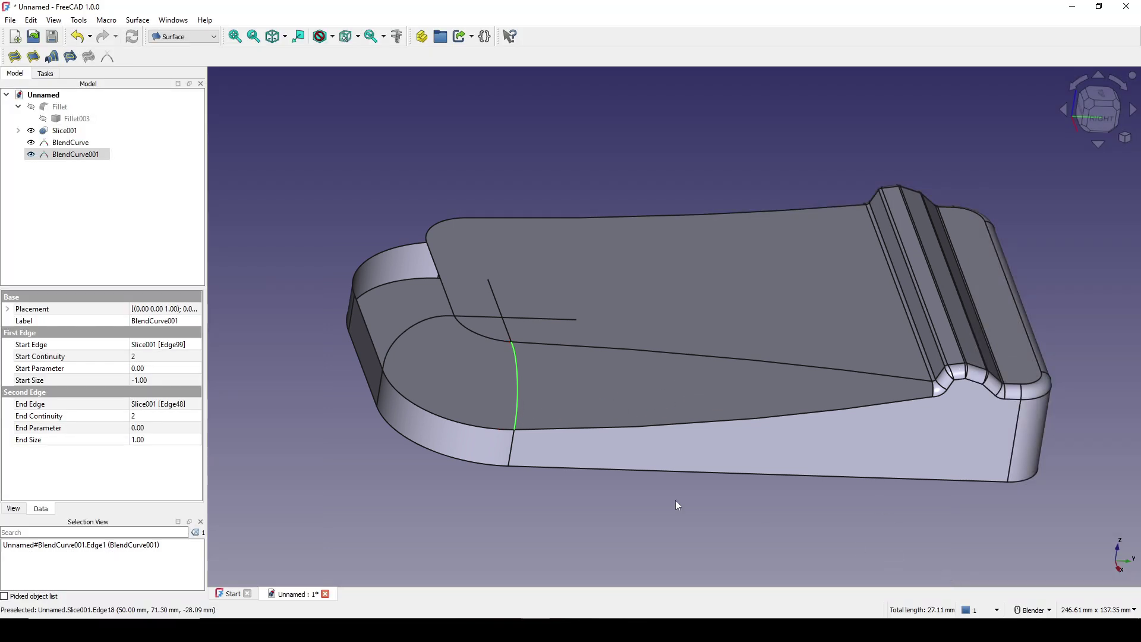
In the Part workbench, extrude the selected side blend curve 10 mm in the custom negative Y direction
middle_click_drag(675, 501, 687, 497)
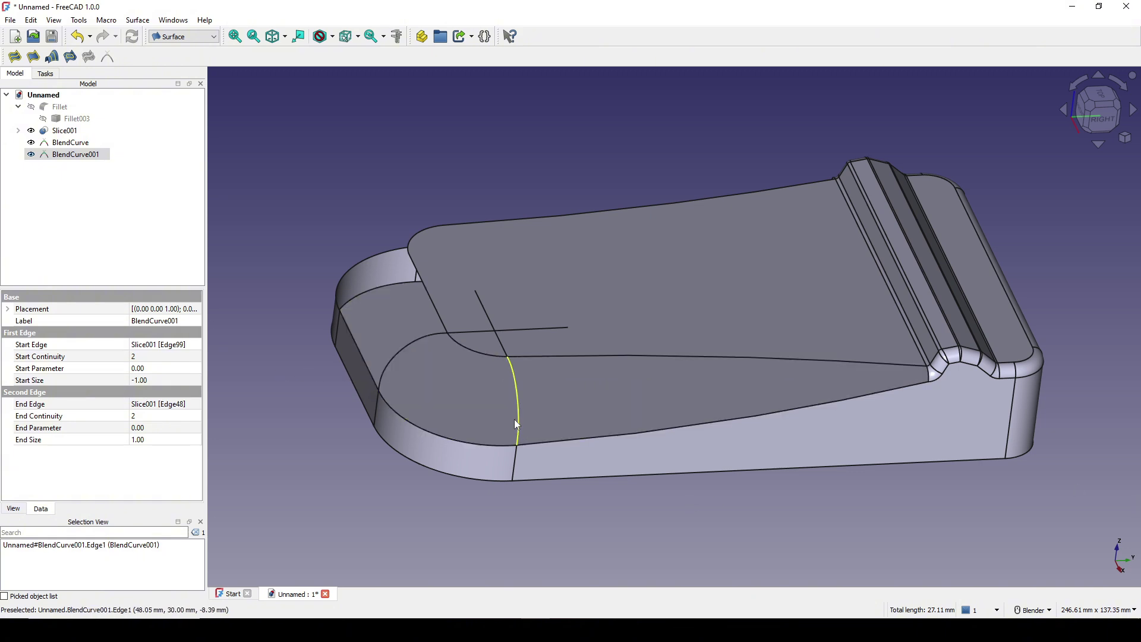
left_click(183, 36)
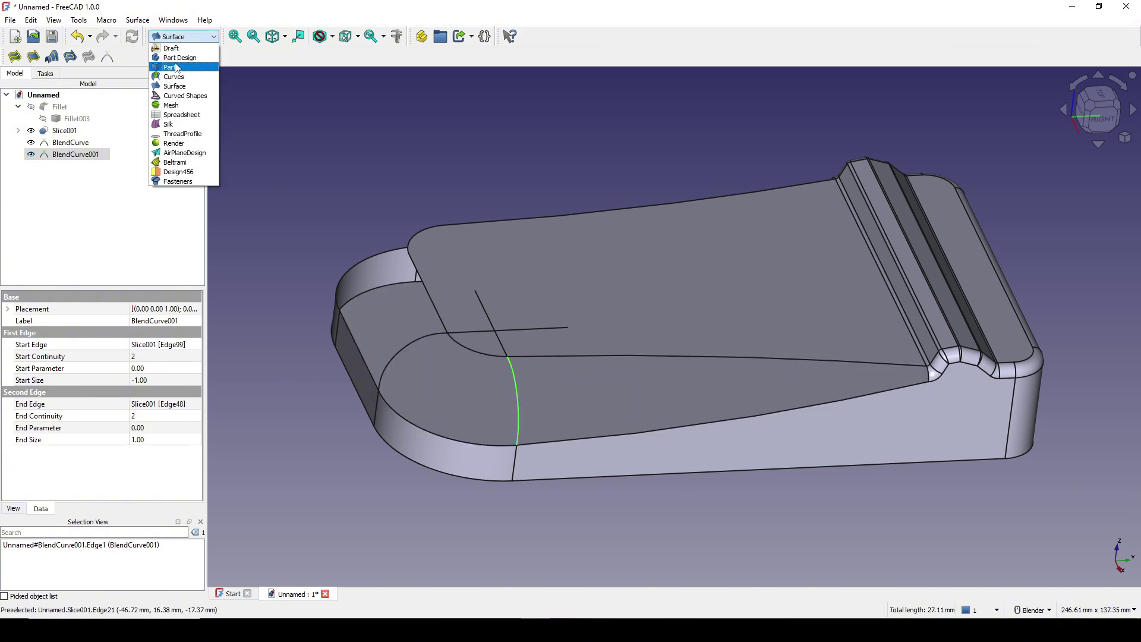
left_click(172, 67)
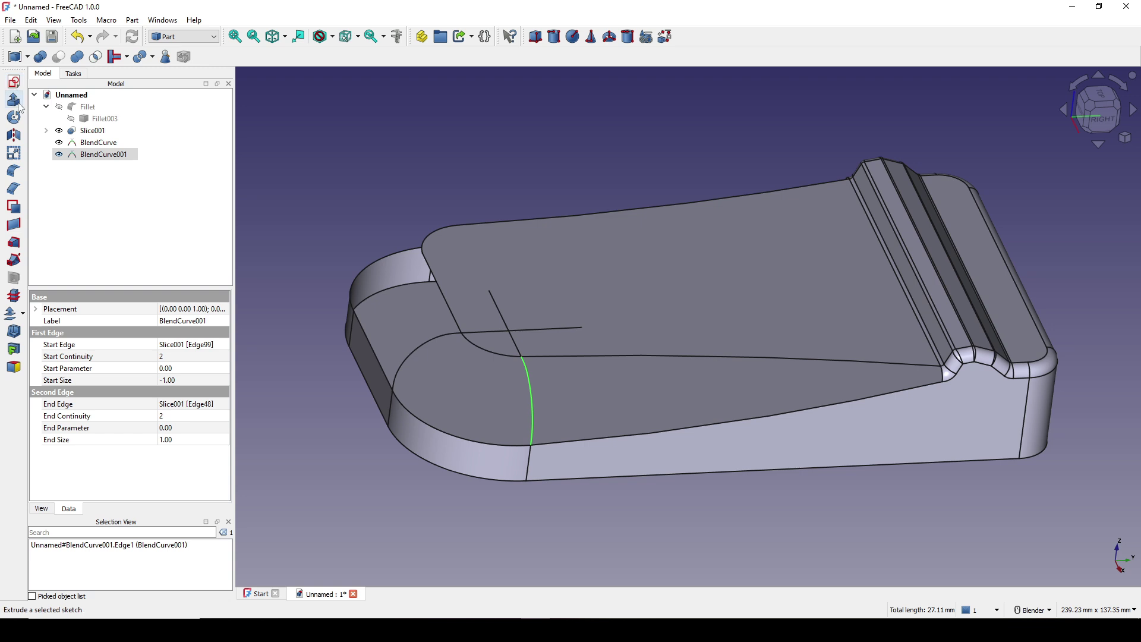
left_click(13, 100)
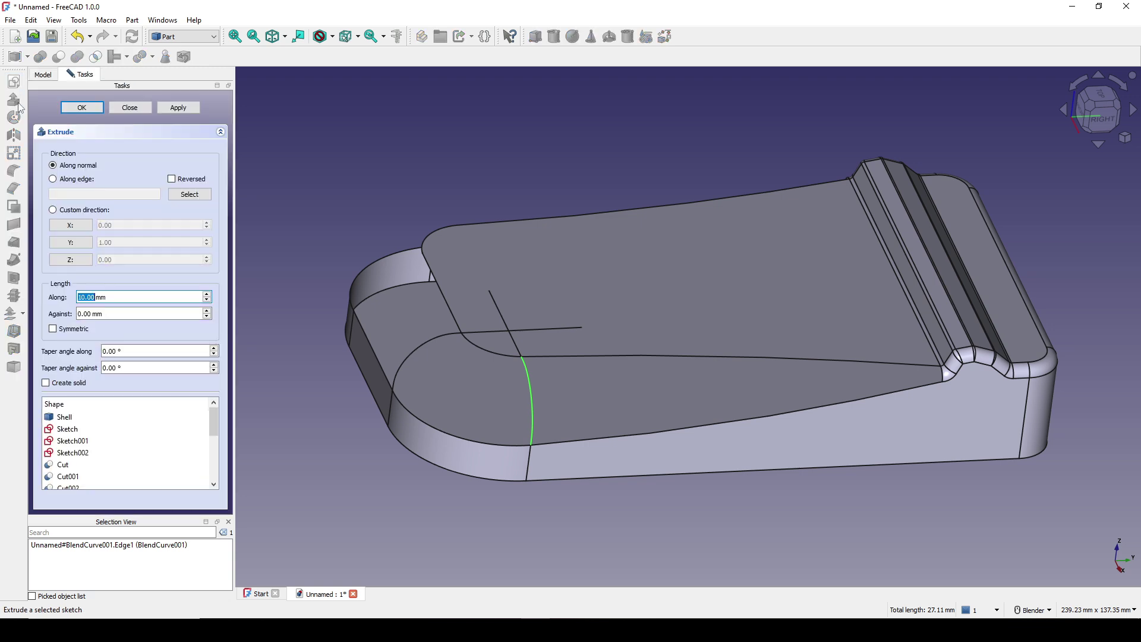
left_click(75, 245)
left_click(74, 246)
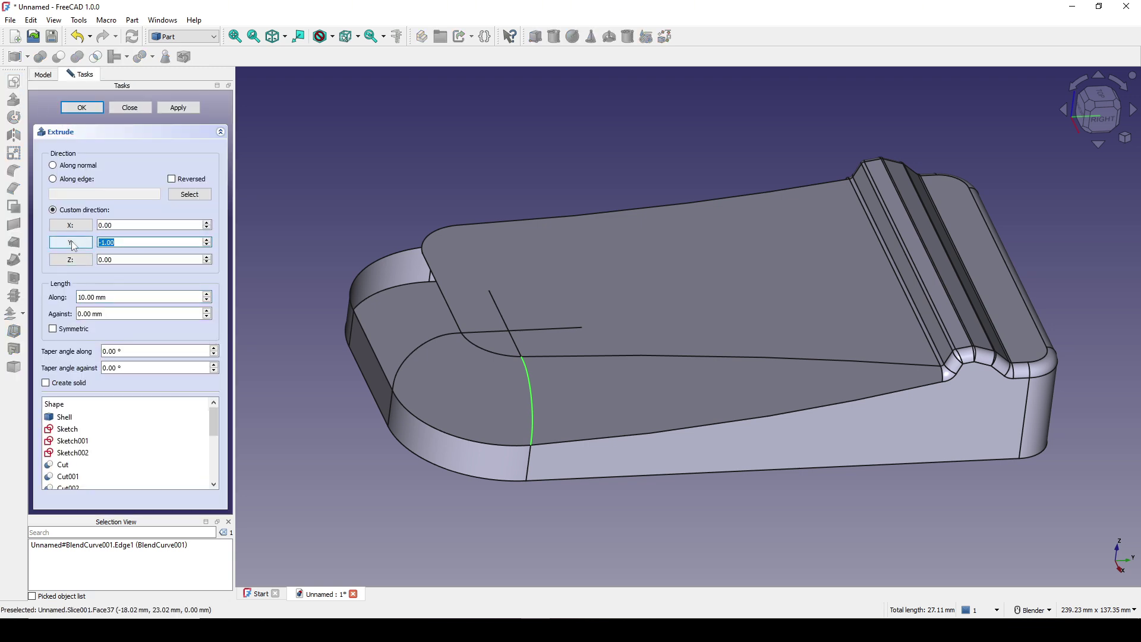
left_click(82, 107)
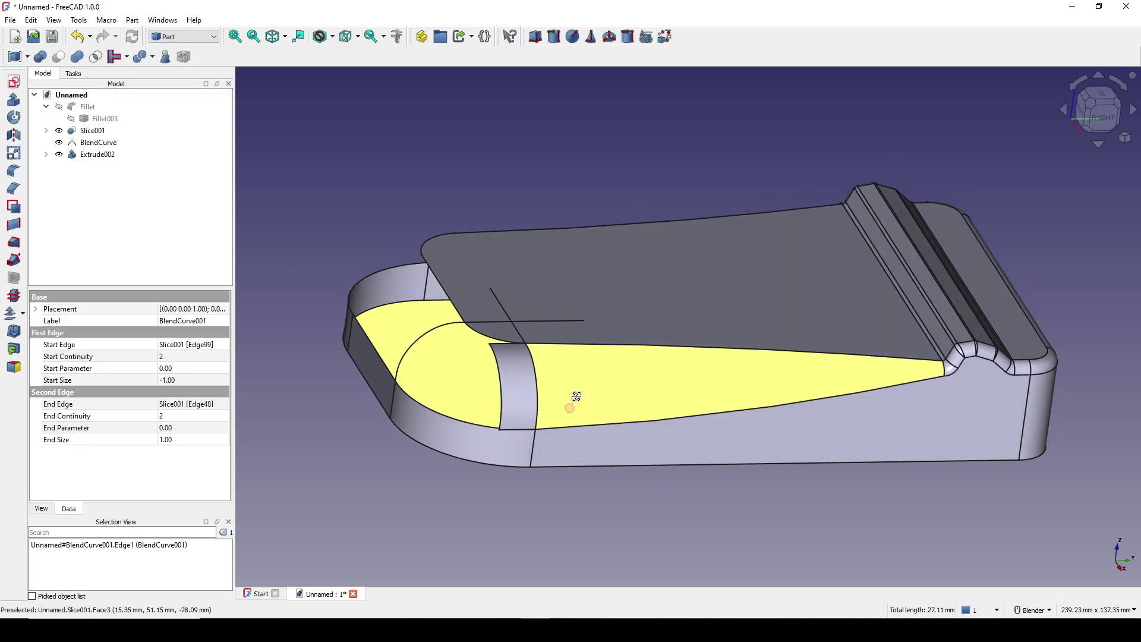
Rename the extruded side surface as SideFace
right_click(83, 154)
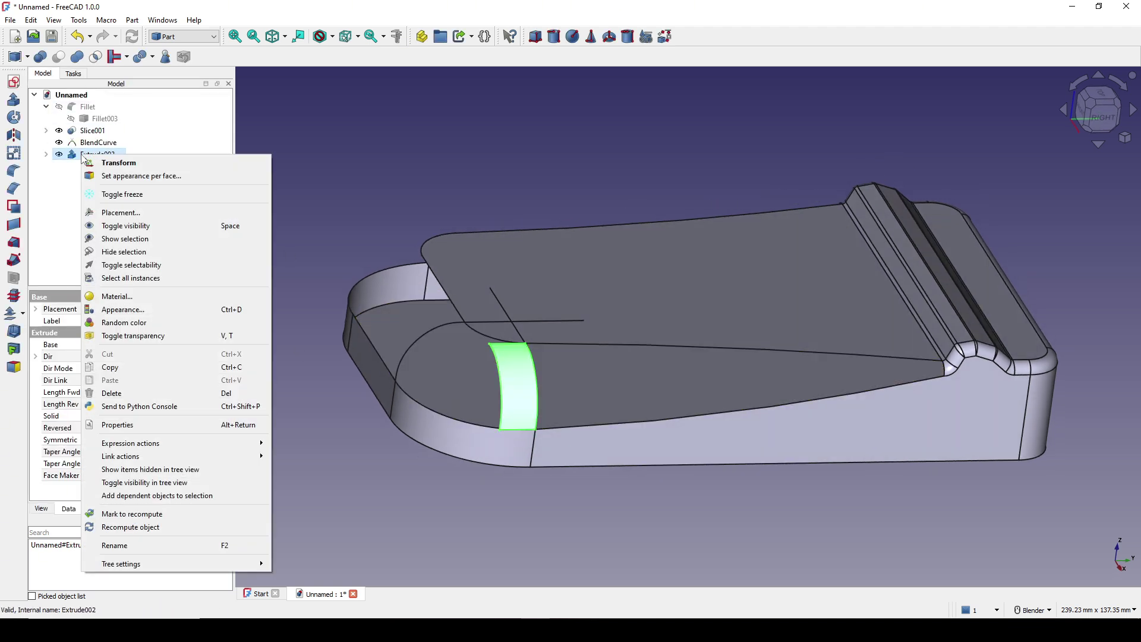
left_click(145, 547)
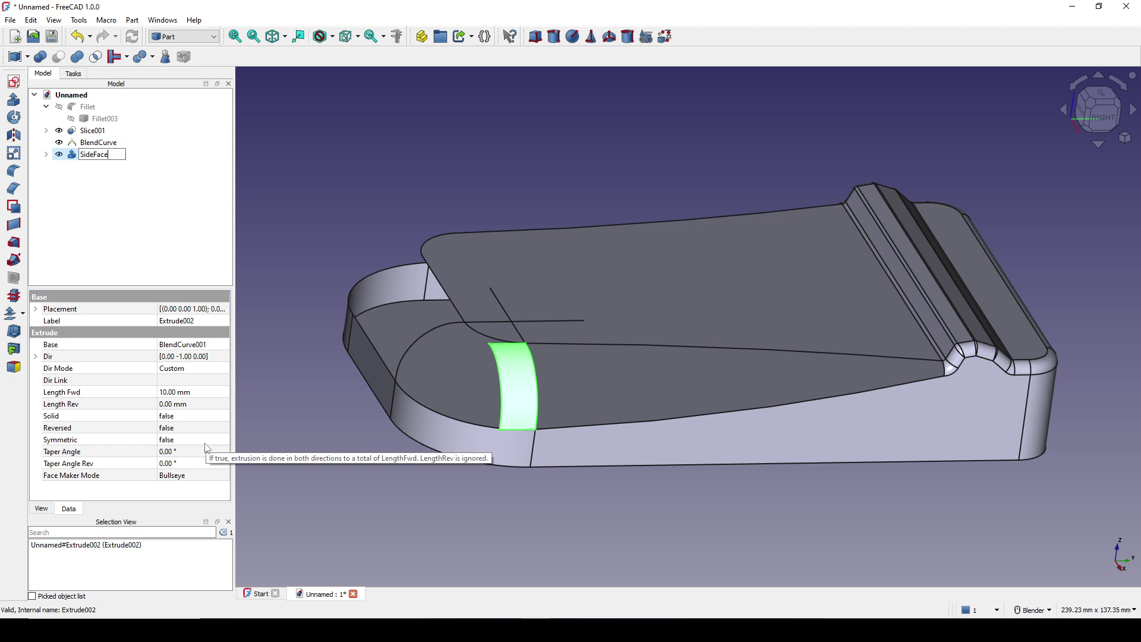
key("Return")
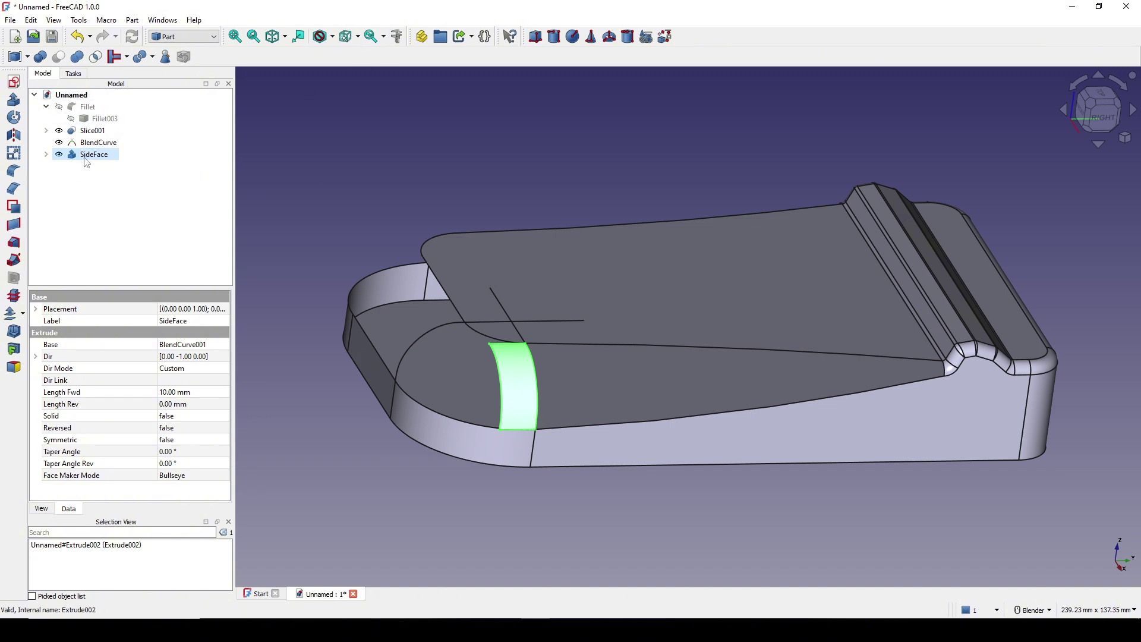
Hide SideFace and show the blend curve it was extruded from
key("space")
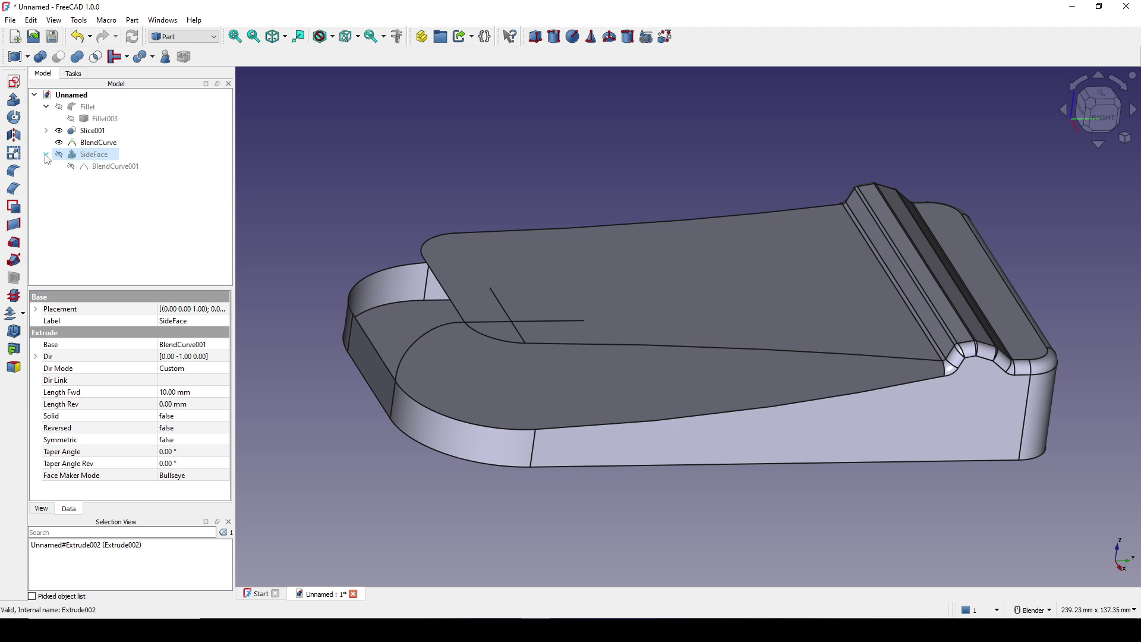
left_click(119, 167)
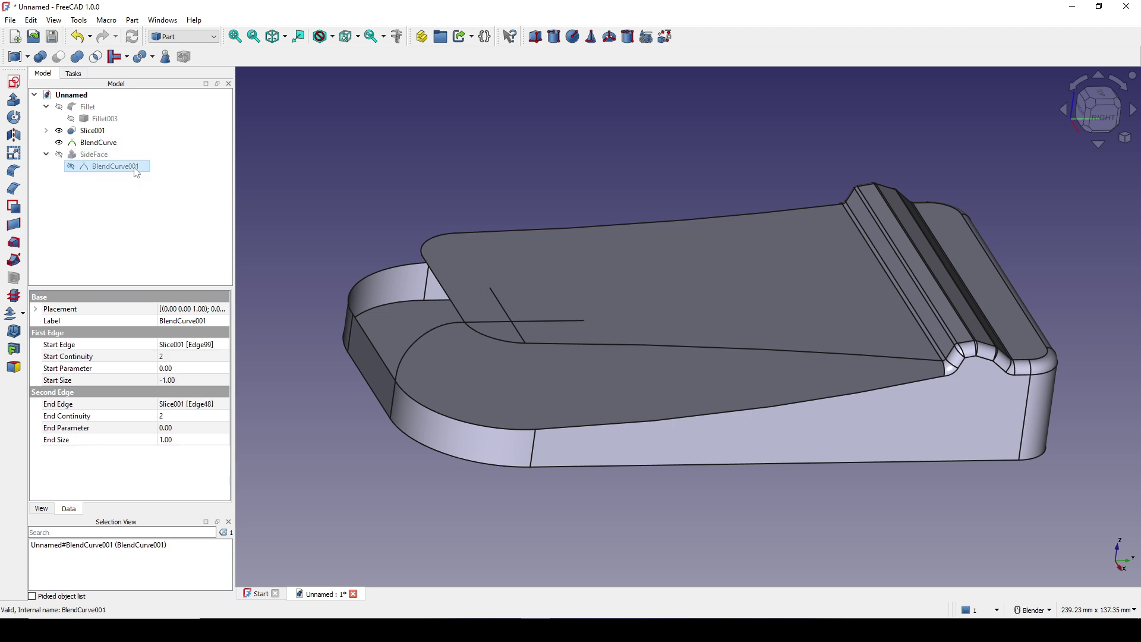
key("space")
middle_click_drag(692, 519, 707, 492)
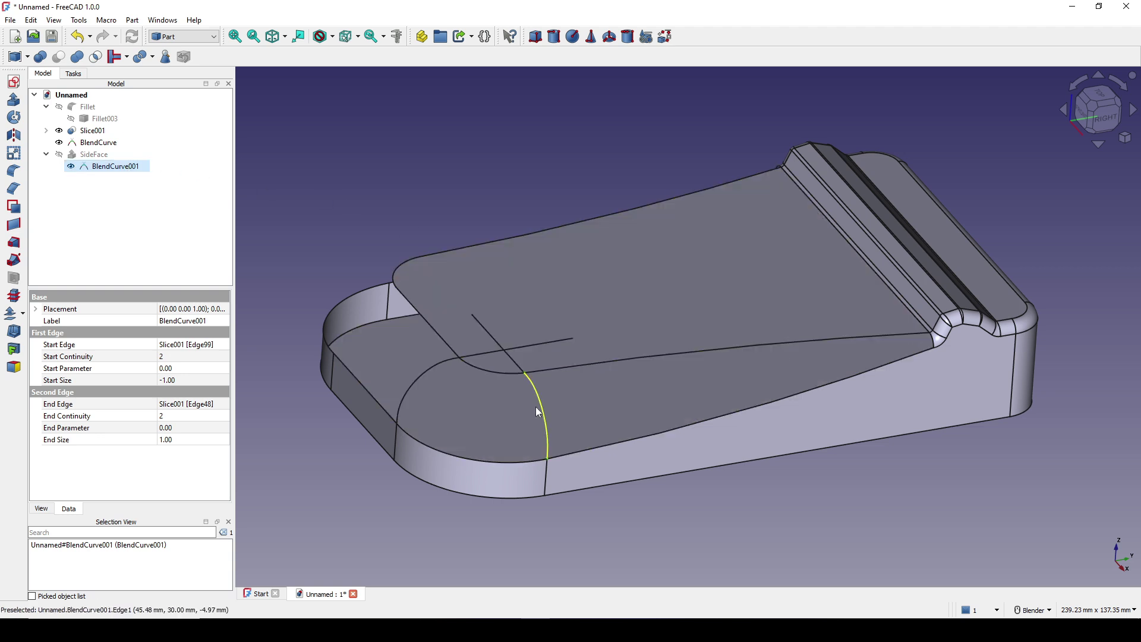
Extrude the selected side blend curve 10 mm in the custom positive Y direction
left_click(13, 100)
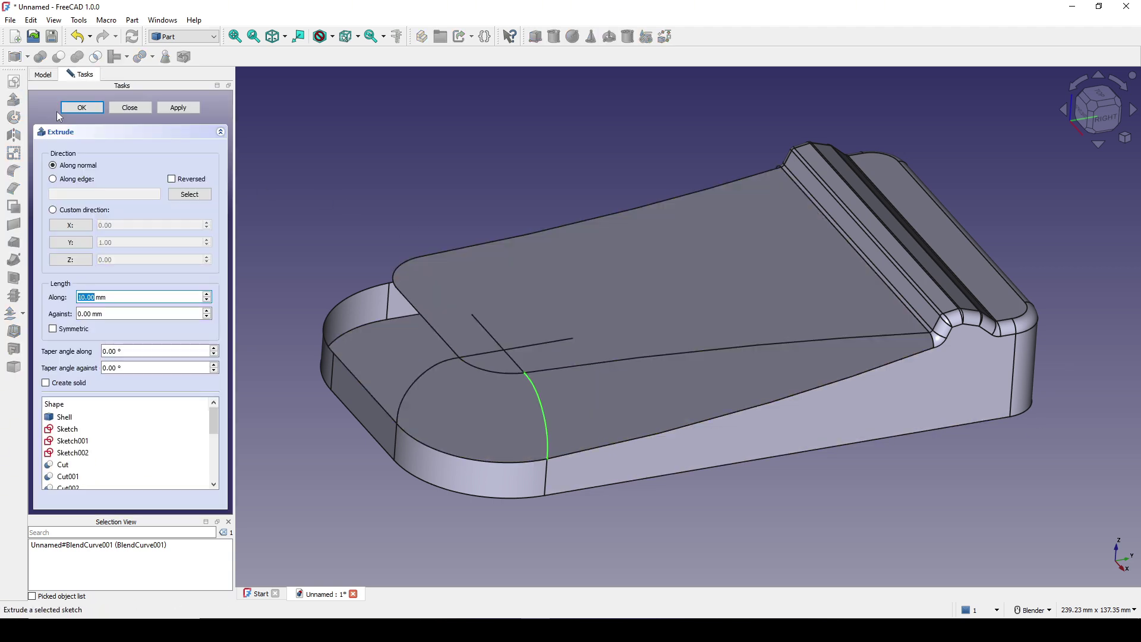
left_click(85, 244)
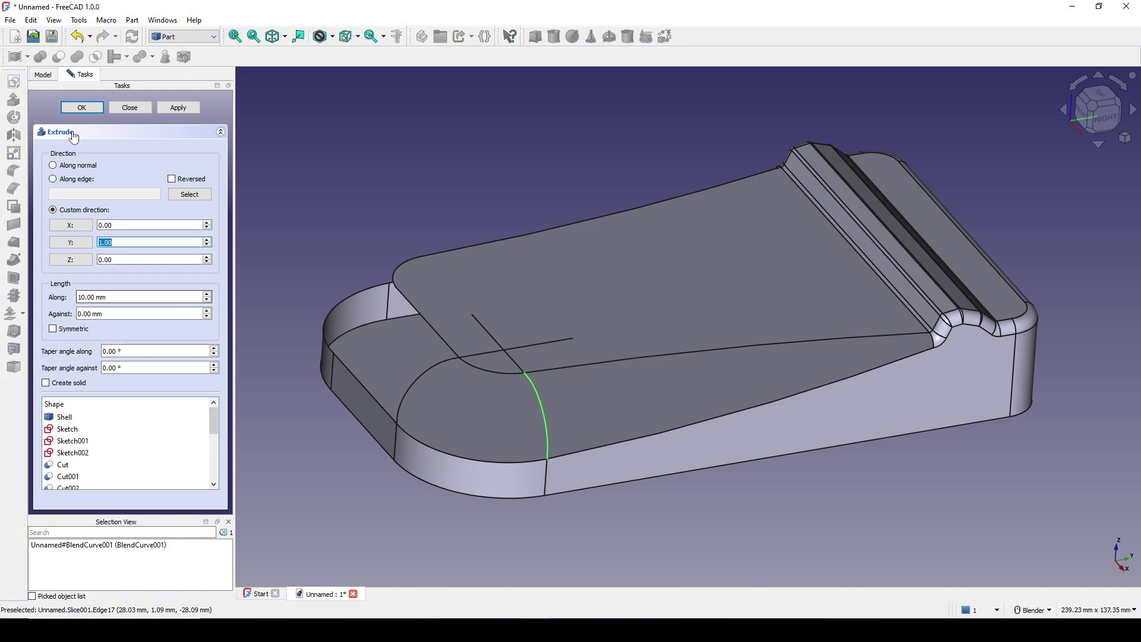
left_click(84, 110)
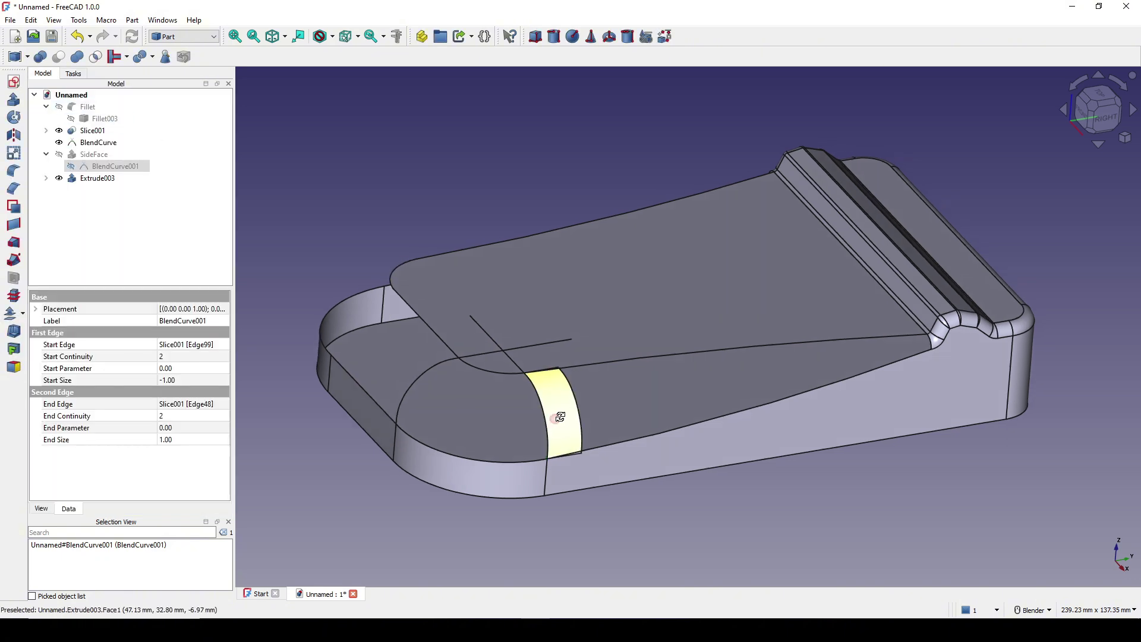
Select the front blend curve and extrude it 10 mm in the custom negative X direction
middle_click_drag(564, 411, 654, 394)
left_click(551, 381)
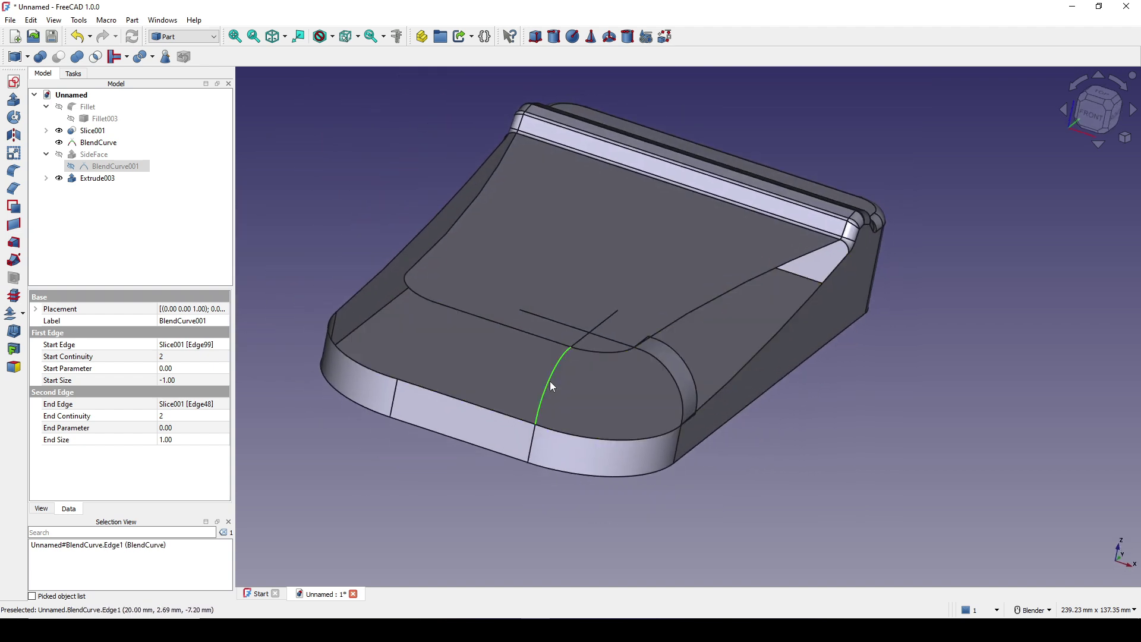
middle_click_drag(551, 381, 627, 451)
middle_click_drag(707, 416, 594, 268)
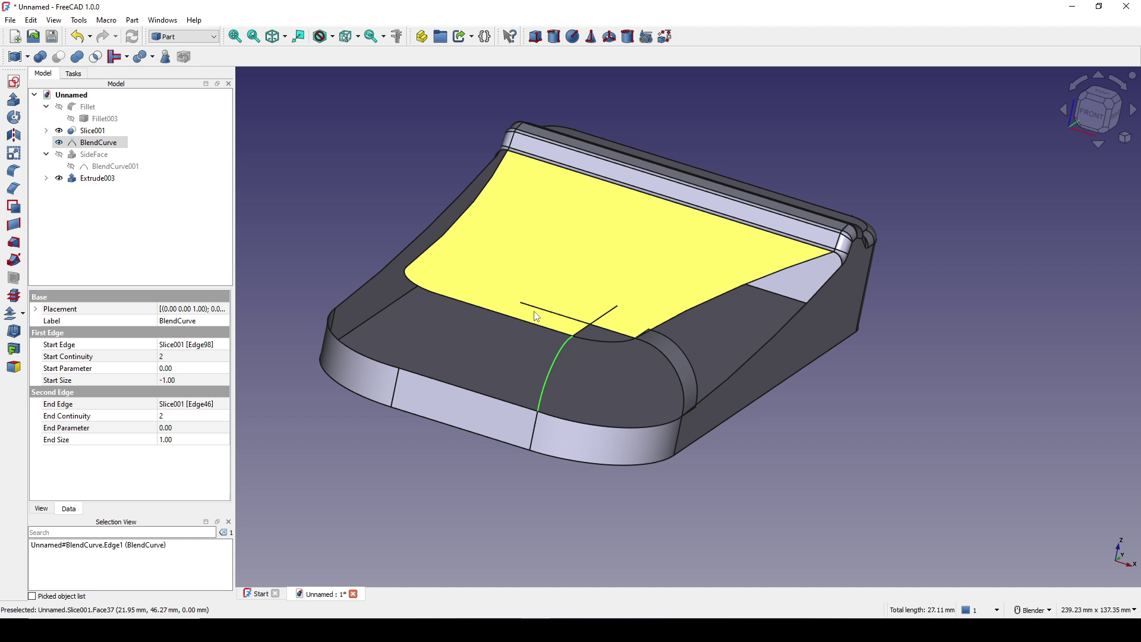
left_click(12, 100)
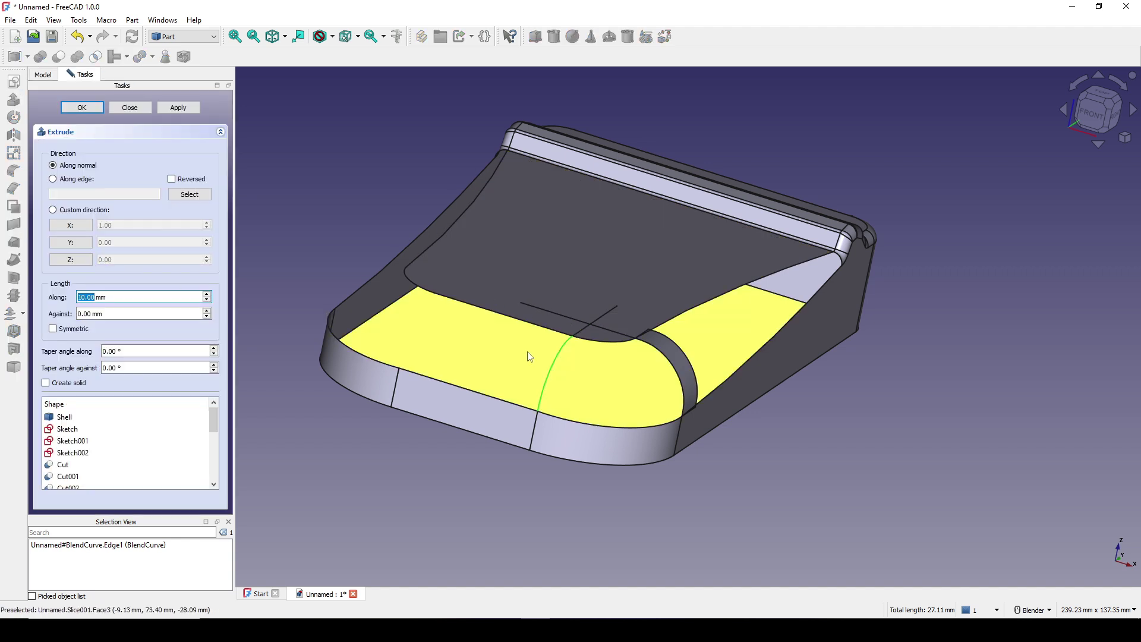
left_click(70, 226)
left_click(70, 226)
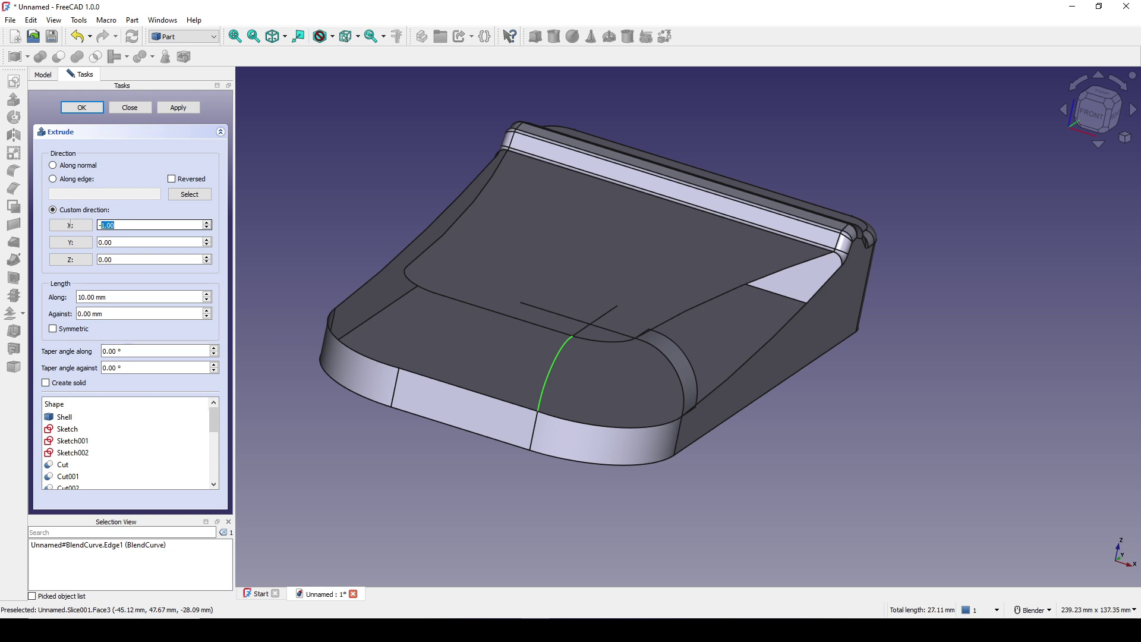
left_click(81, 107)
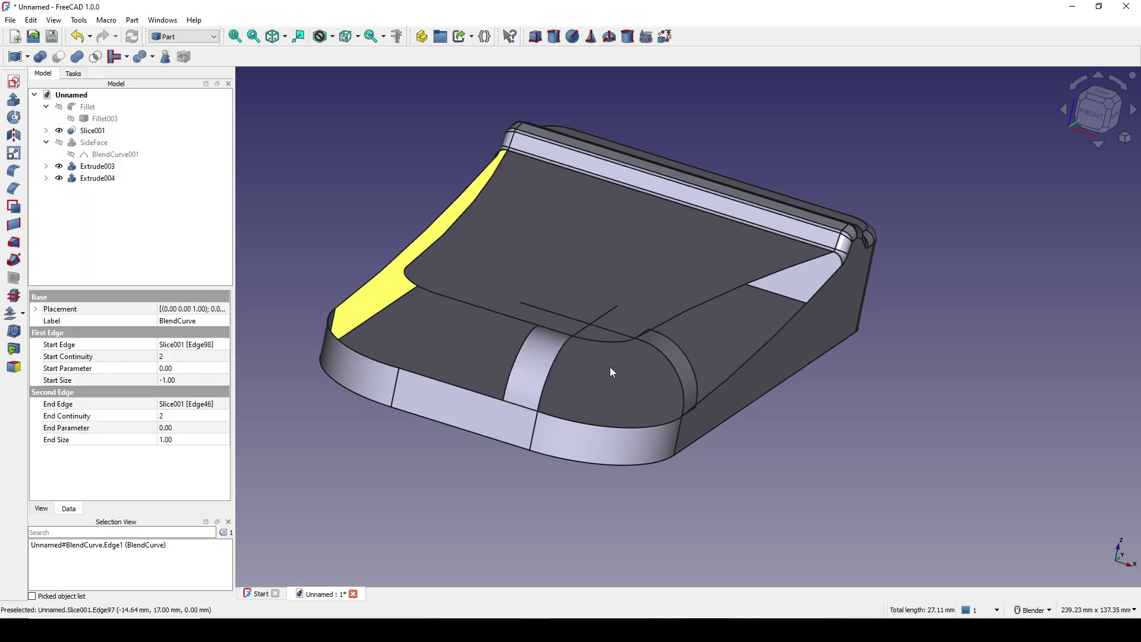
Rename the surface extruded from the side blend curve as frontFace1
middle_click_drag(610, 367, 703, 334)
left_click(101, 166)
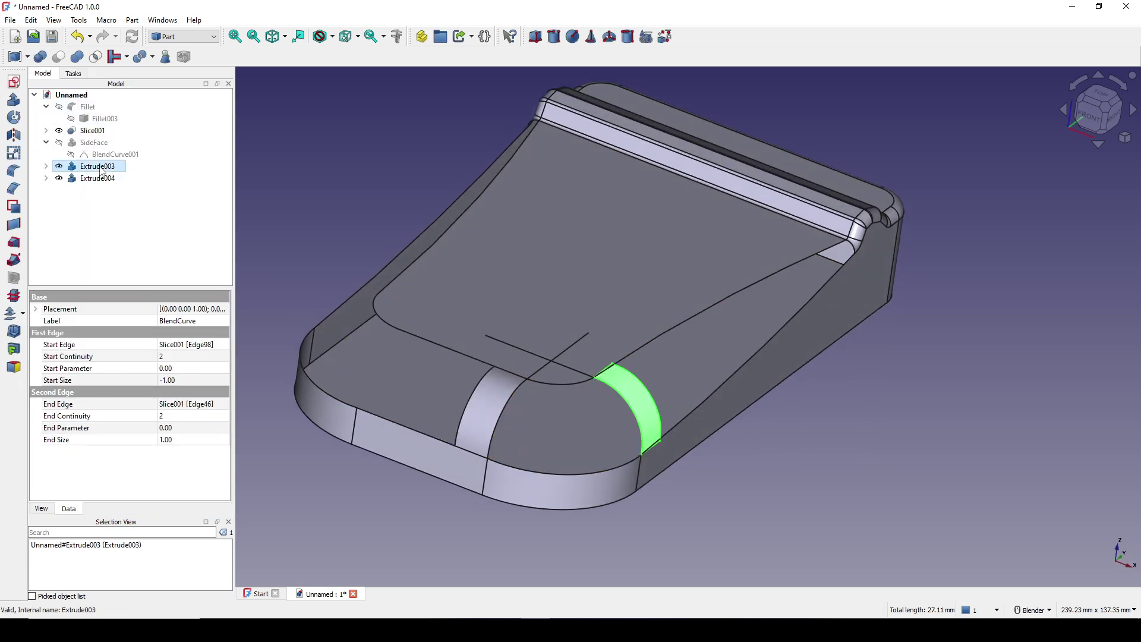
right_click(101, 167)
left_click(176, 559)
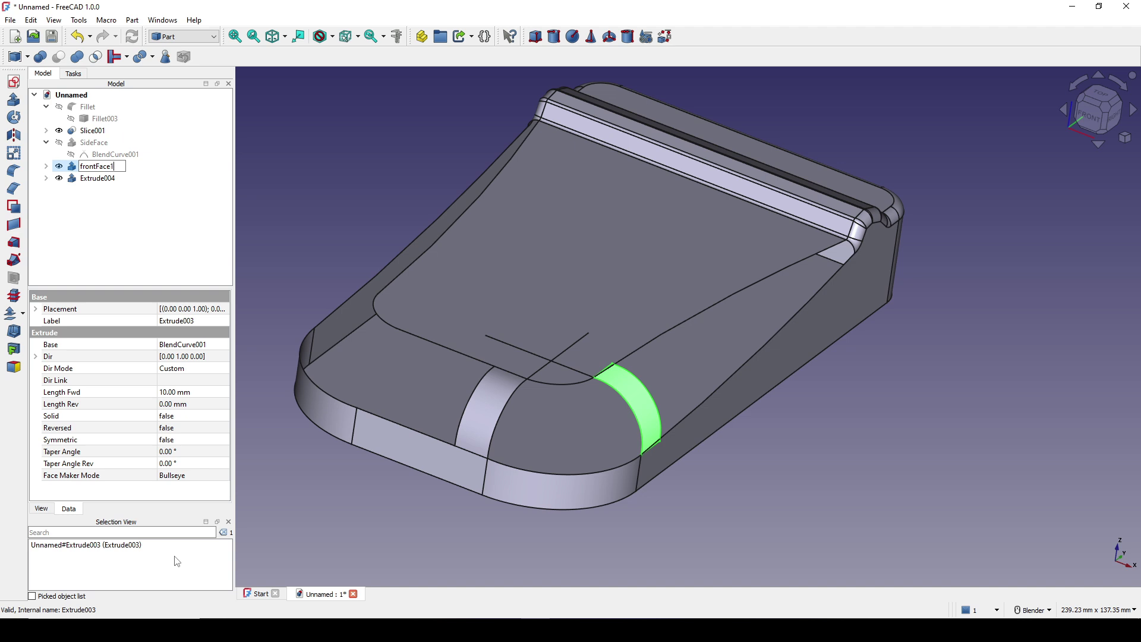
key("Return")
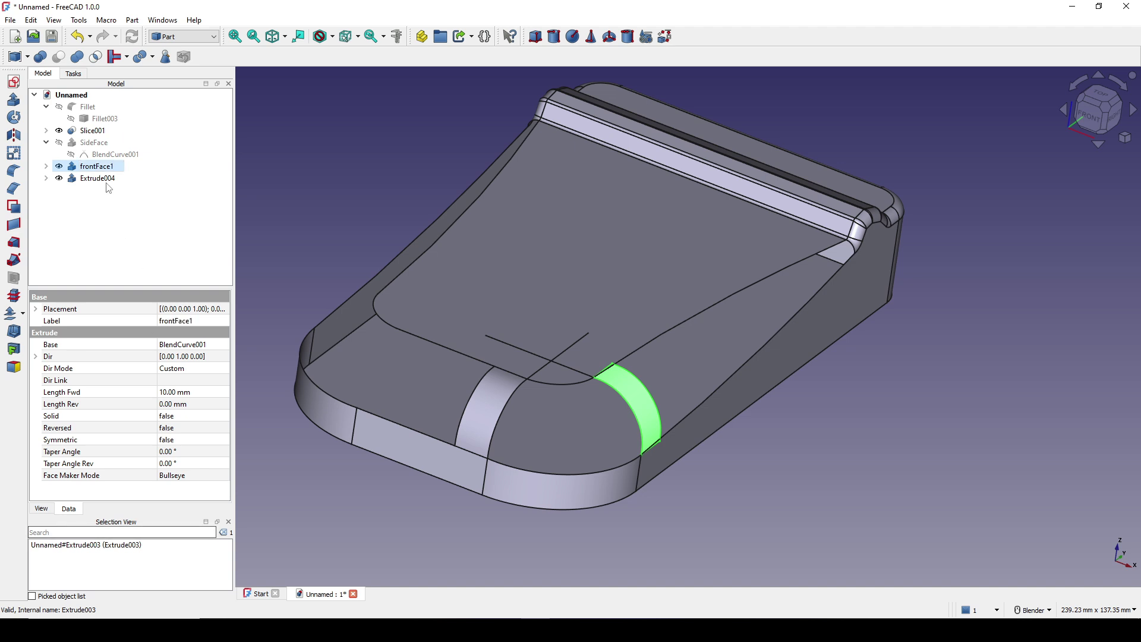
Rename the surface extruded from the front blend curve as frontFace2 and clear the selection
left_click(99, 178)
right_click(101, 177)
left_click(148, 568)
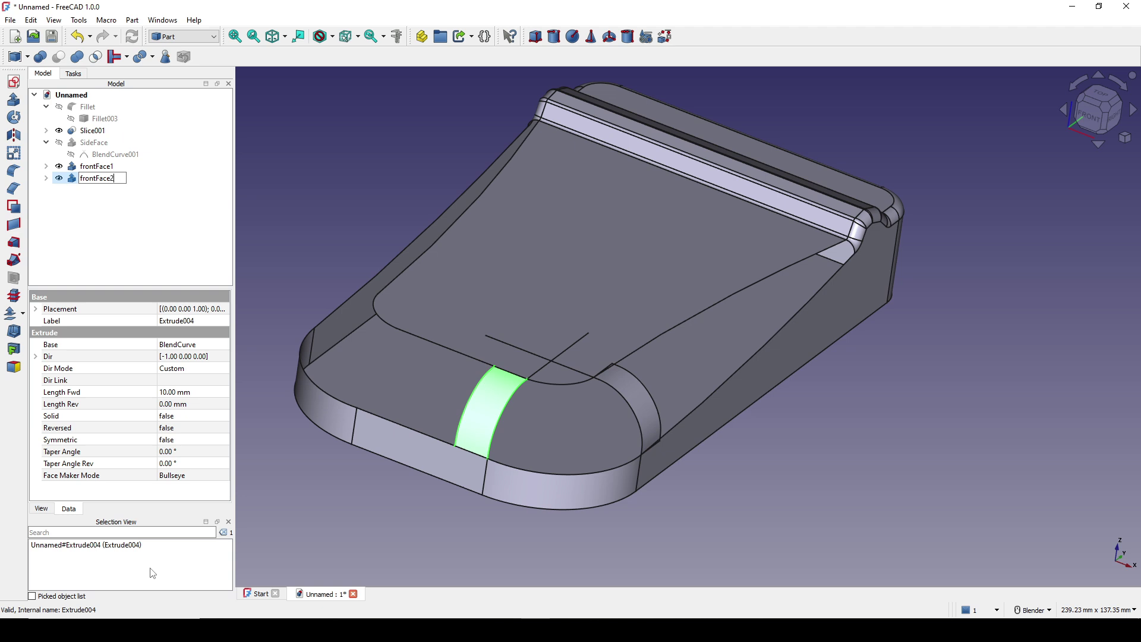
key("Return")
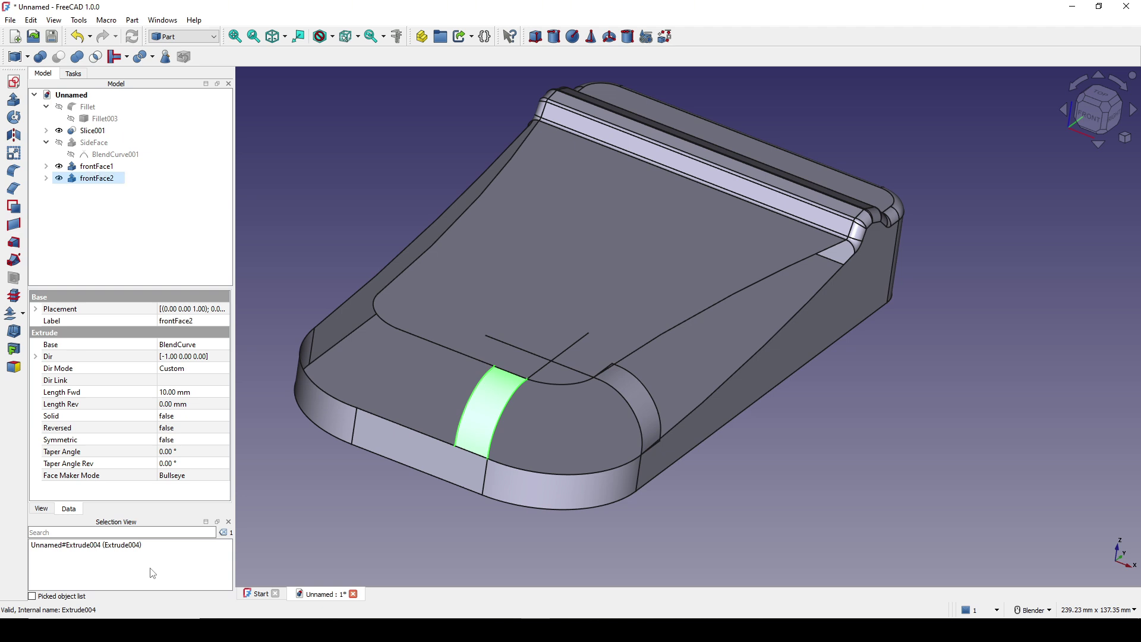
left_click(732, 438)
In the Surface workbench, start a Filling surface bounded by the corner's upper arc, lower arc and the inner edges of frontFace1 and frontFace2
scroll(609, 411, "up", 3)
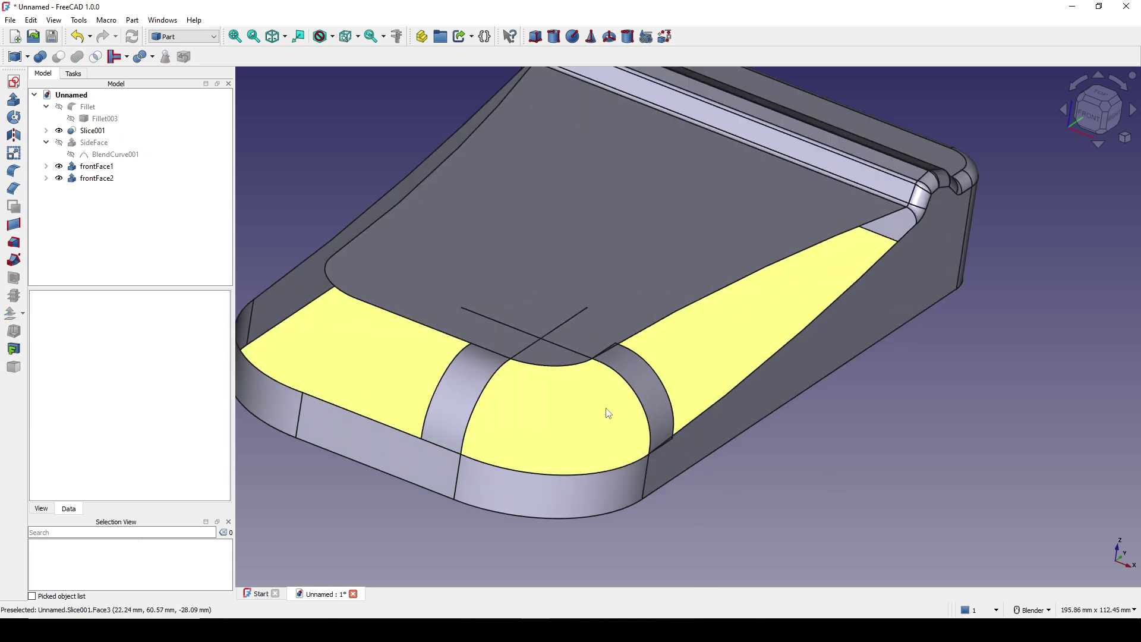
middle_click_drag(614, 410, 588, 369)
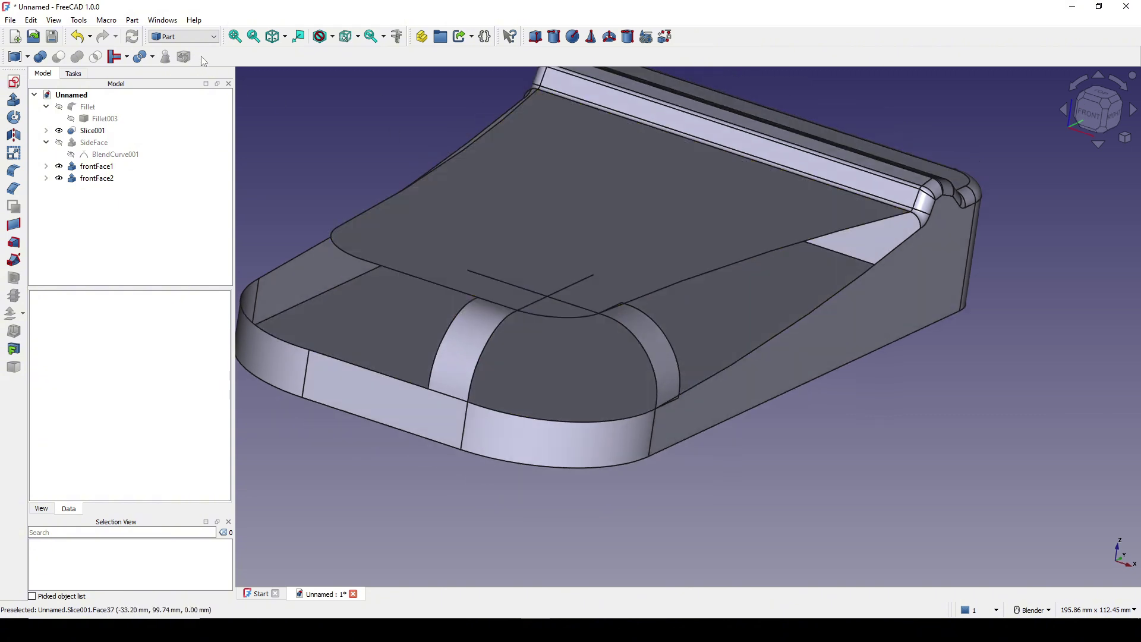
left_click(193, 38)
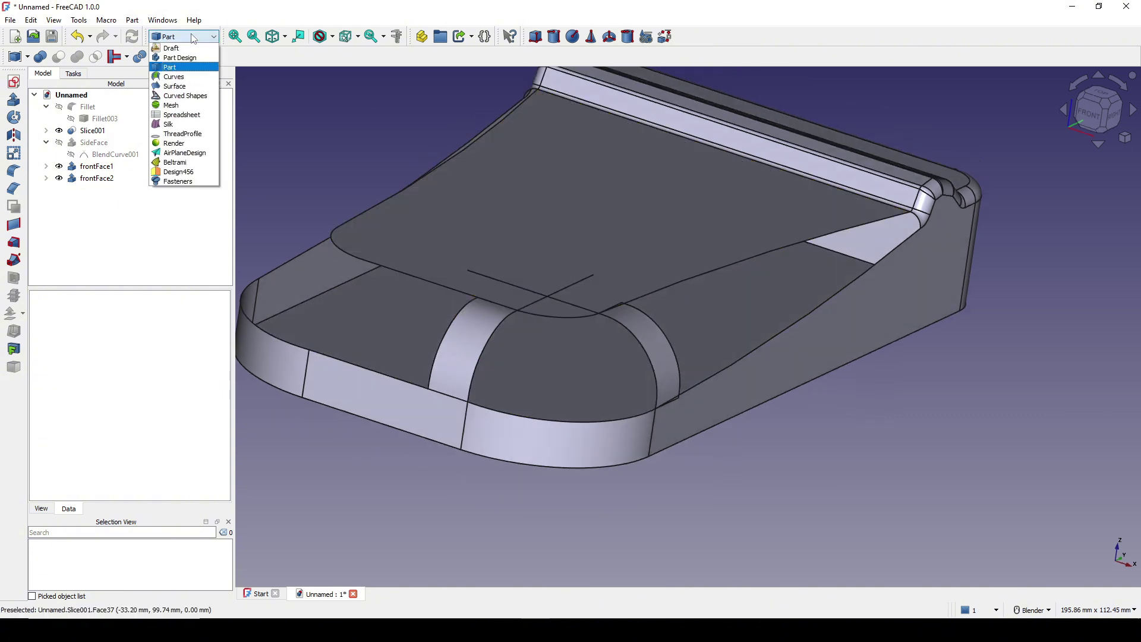
left_click(189, 87)
left_click(14, 57)
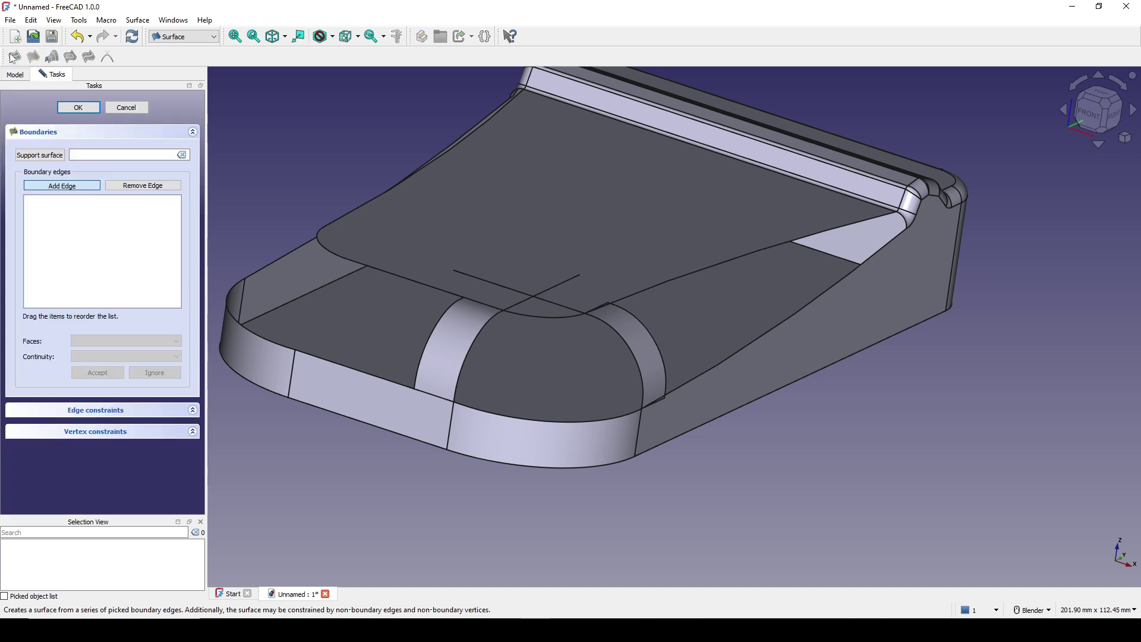
left_click(557, 320)
left_click(486, 330)
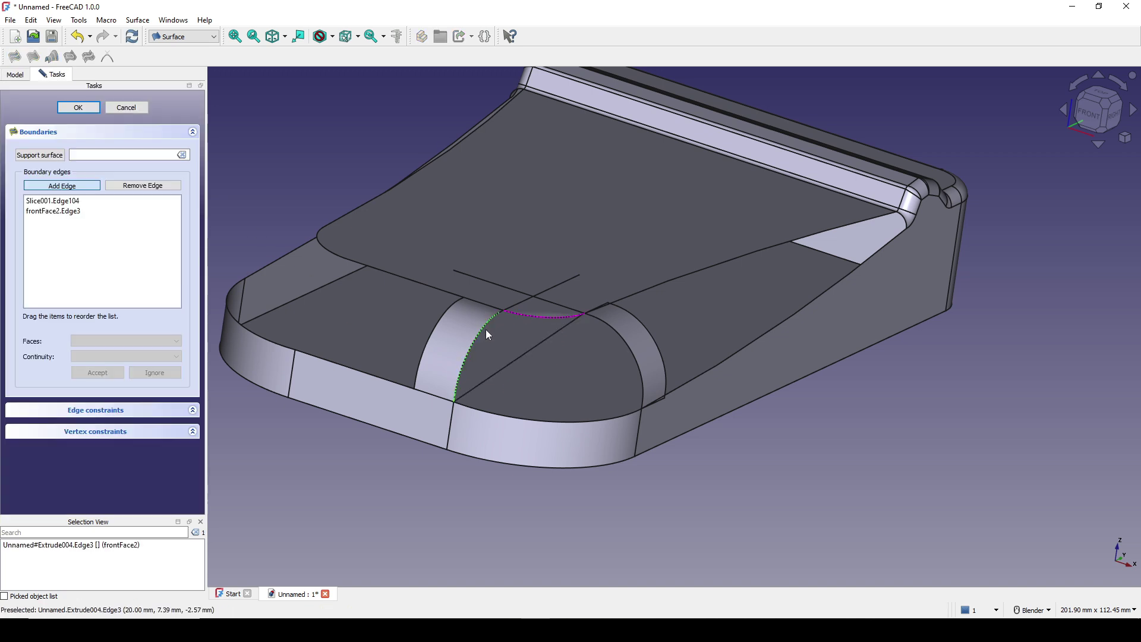
left_click(506, 414)
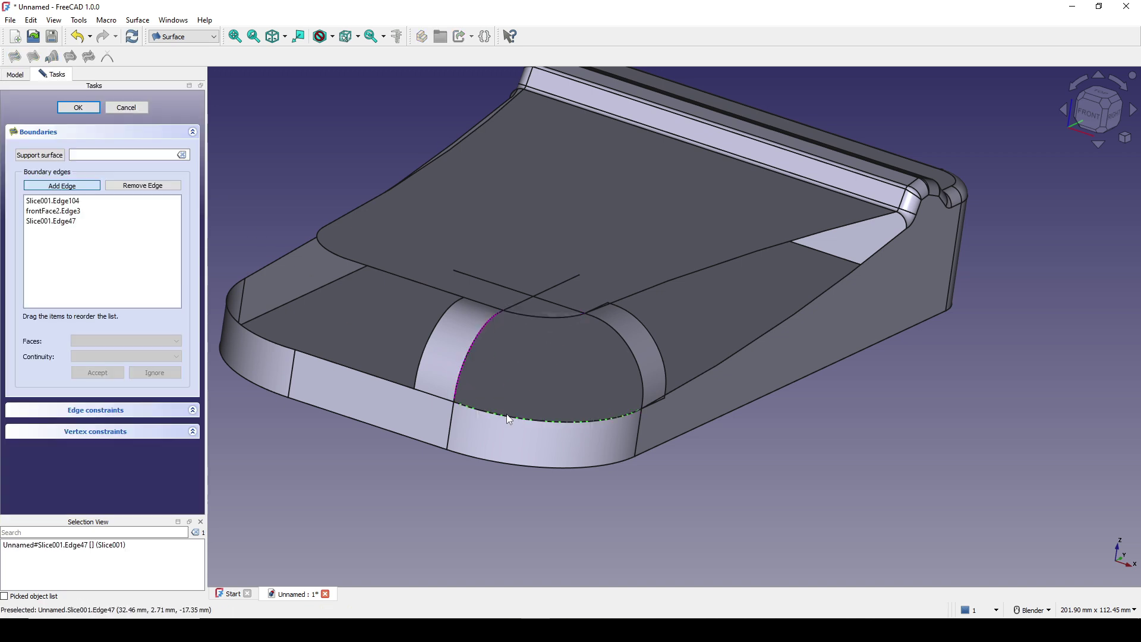
left_click(636, 371)
Constrain the corner's upper boundary edge, Slice001.Edge104, to Face38 with G1 continuity
middle_click_drag(634, 366, 494, 364)
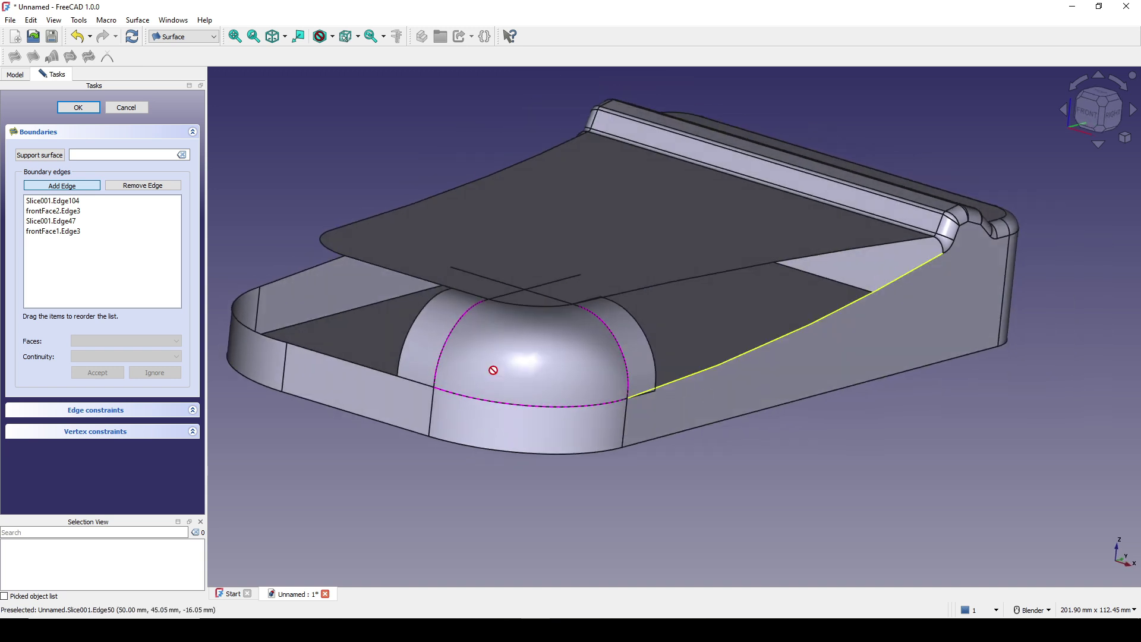
left_click(65, 200)
left_click(126, 341)
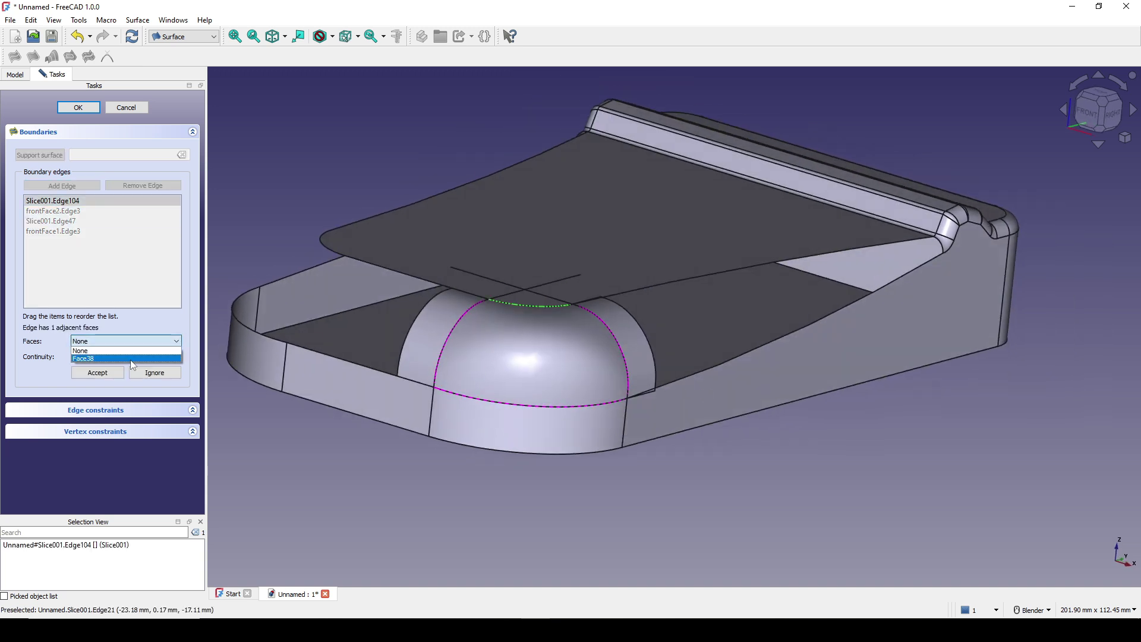
left_click(130, 359)
left_click(130, 359)
left_click(108, 374)
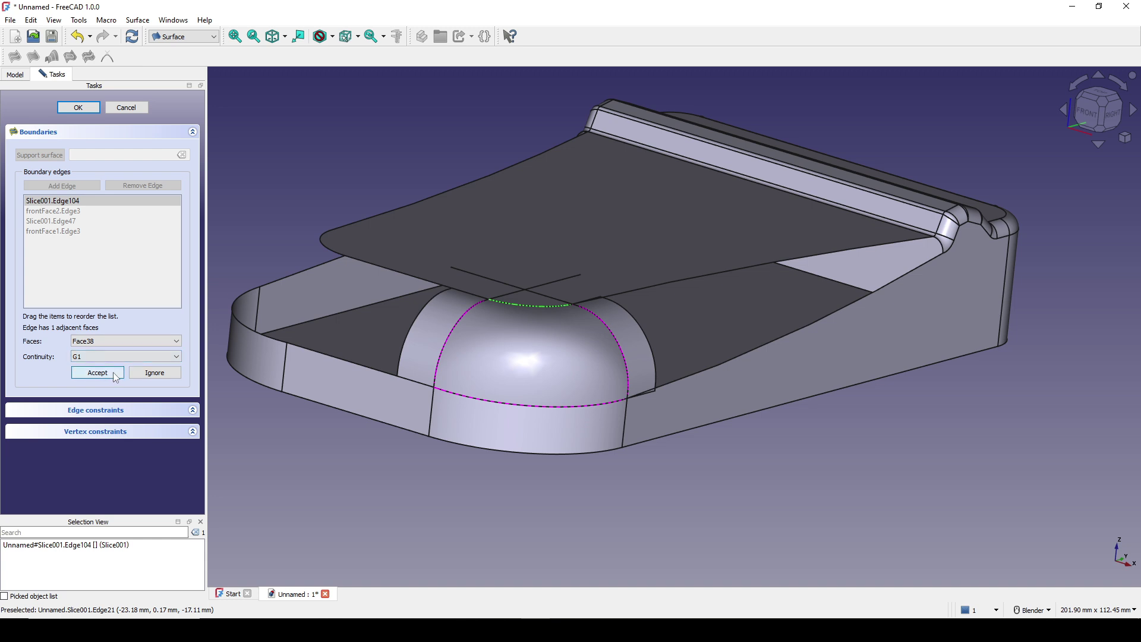
left_click(113, 372)
Constrain the frontFace2.Edge3 boundary to Face1 with G1 continuity
left_click(52, 211)
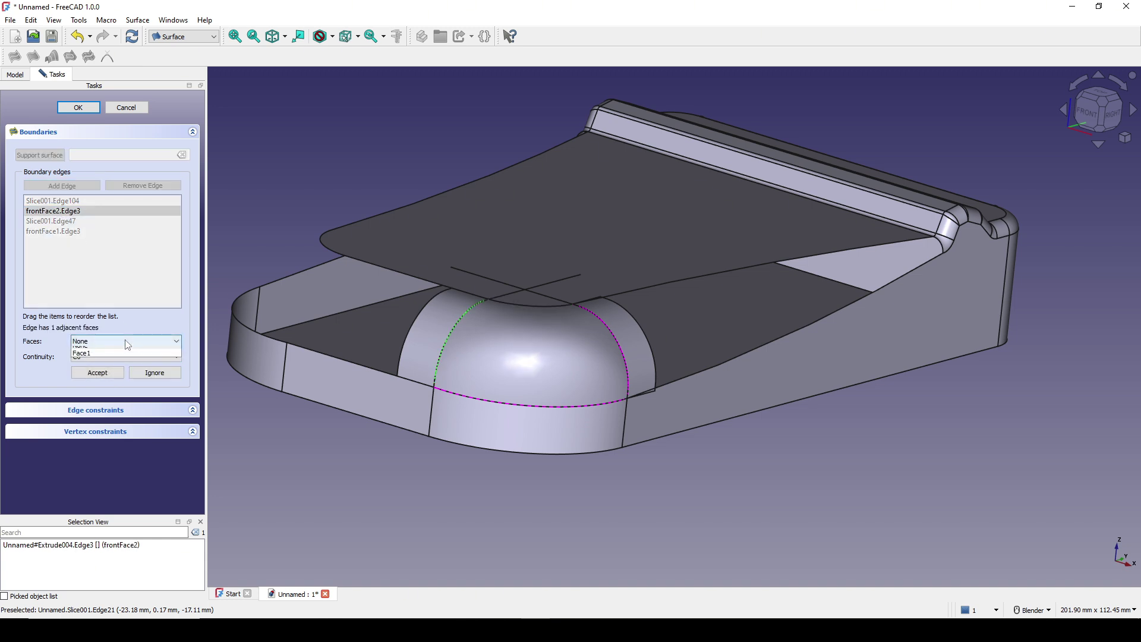
left_click(122, 357)
left_click(114, 373)
left_click(100, 372)
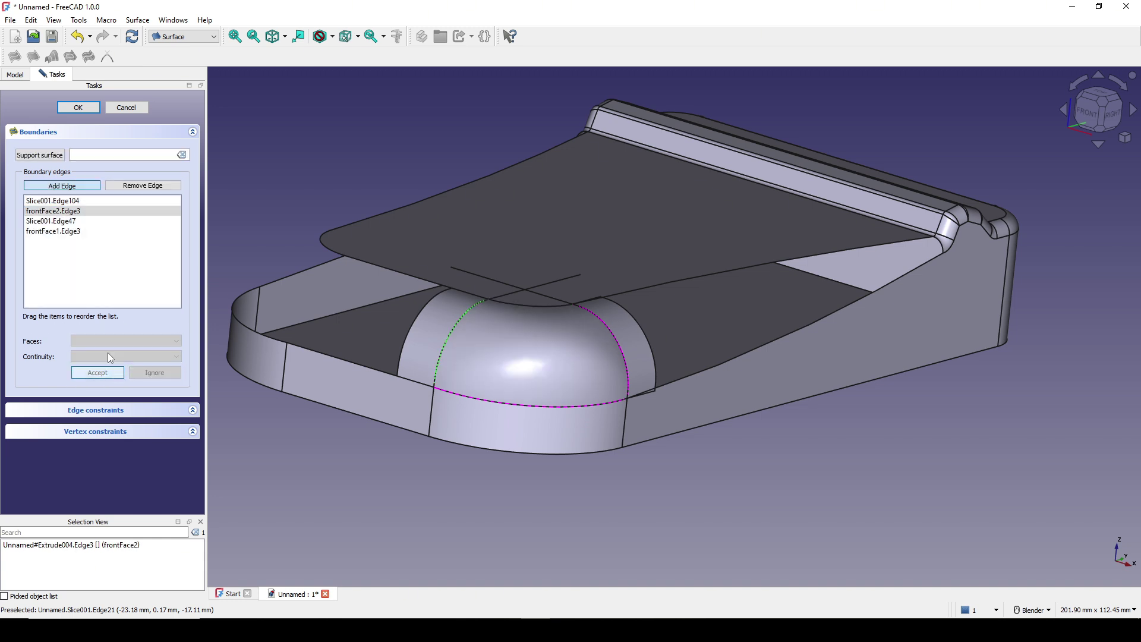
Constrain the corner's lower boundary edge, Slice001.Edge47, to Face15 with G1 continuity
left_click(75, 221)
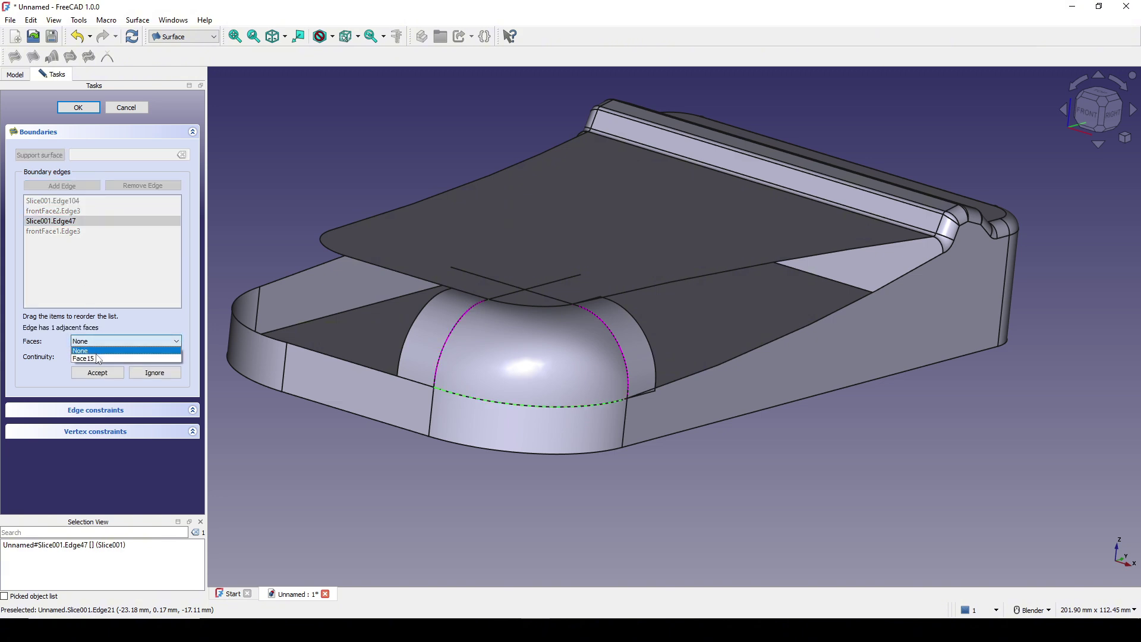
left_click(102, 345)
left_click(89, 348)
left_click(122, 357)
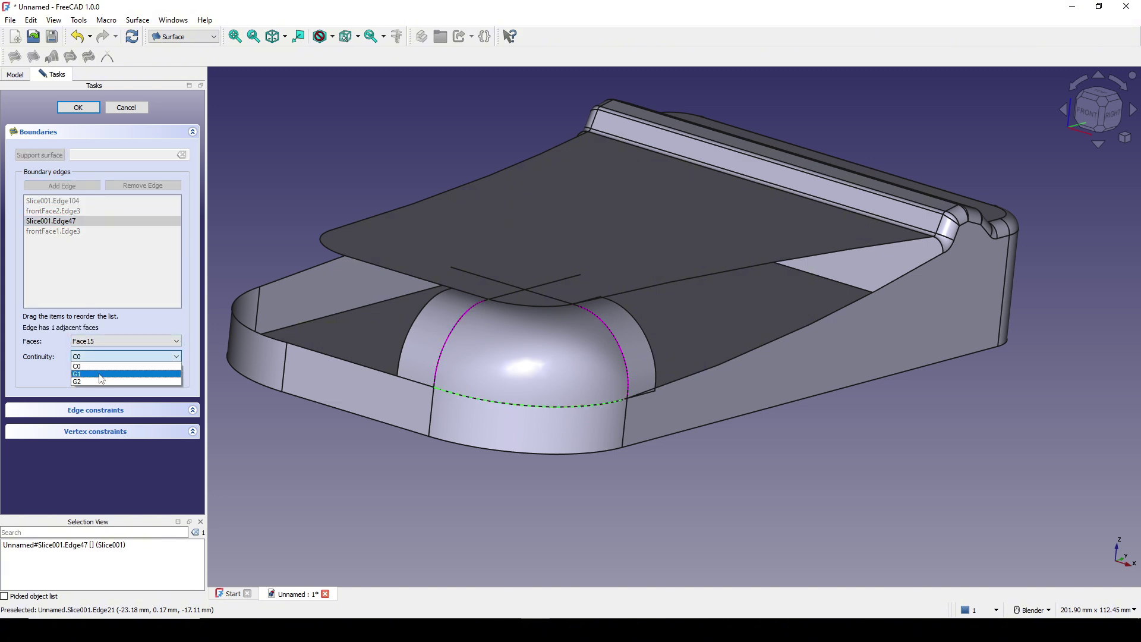
left_click(114, 373)
left_click(97, 372)
Constrain the frontFace1.Edge3 boundary to Face1 with G1 continuity and finish the filling surface
left_click(64, 231)
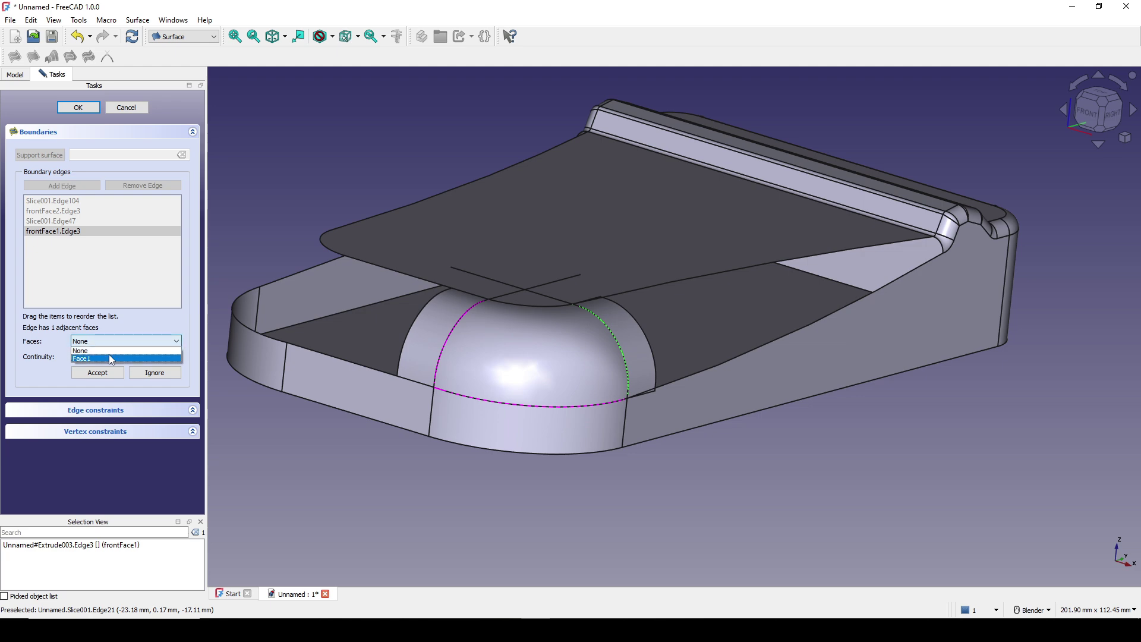
left_click(109, 356)
left_click(110, 367)
left_click(108, 372)
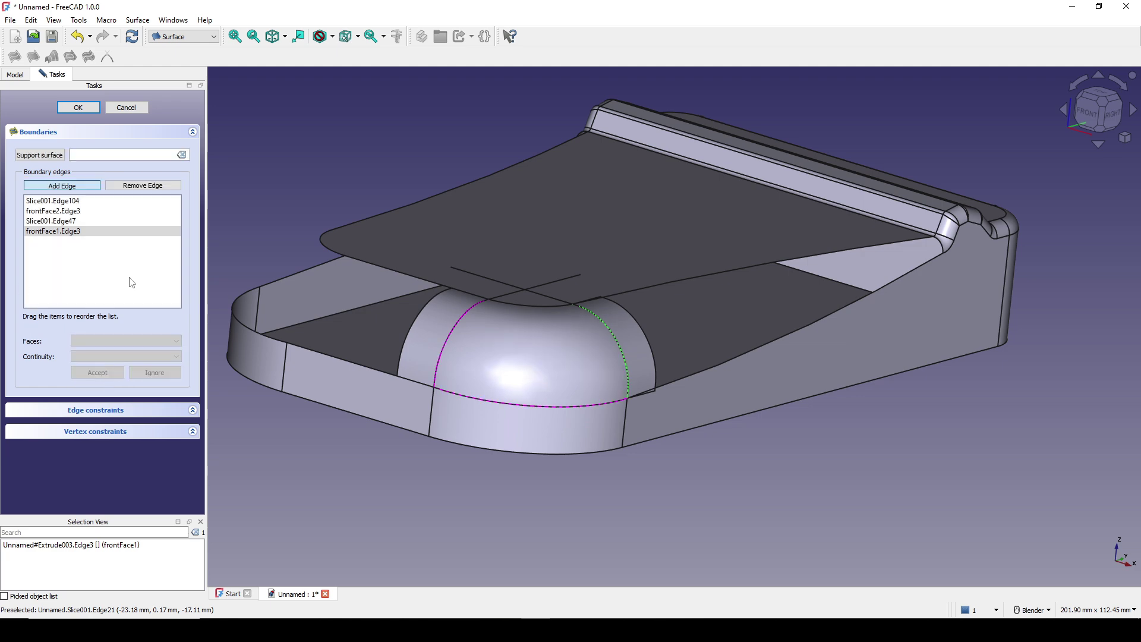
left_click(78, 107)
Hide frontFace1, frontFace2 and the filled corner surface
mouse_move(701, 374)
middle_mouse_down()
mouse_move(757, 387)
mouse_move(692, 372)
middle_mouse_up()
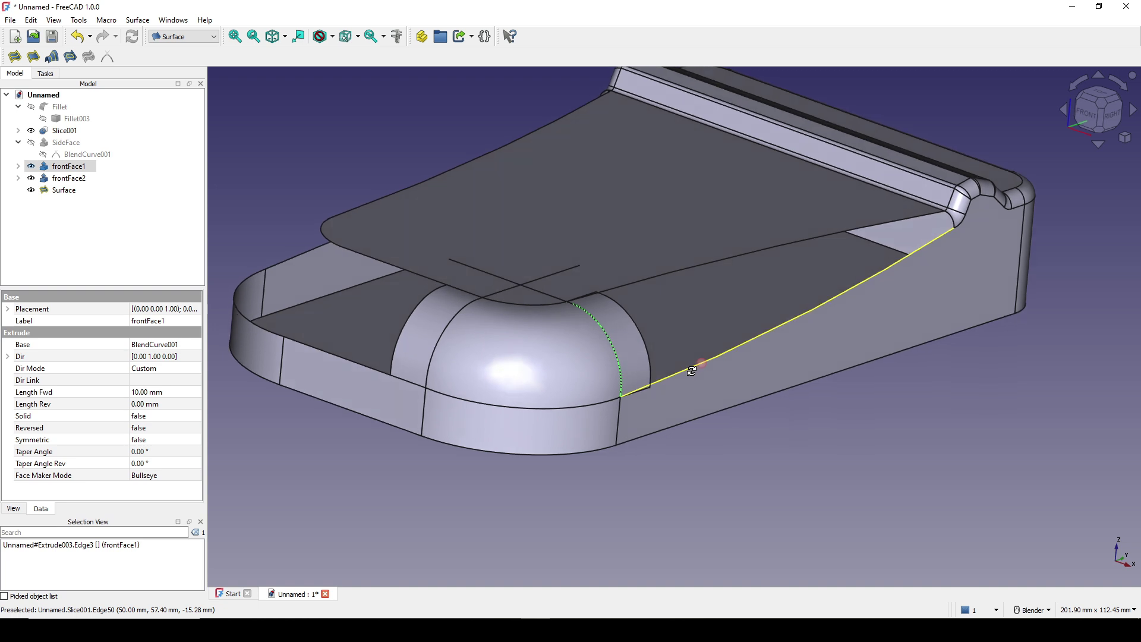
left_click(78, 179, "ctrl")
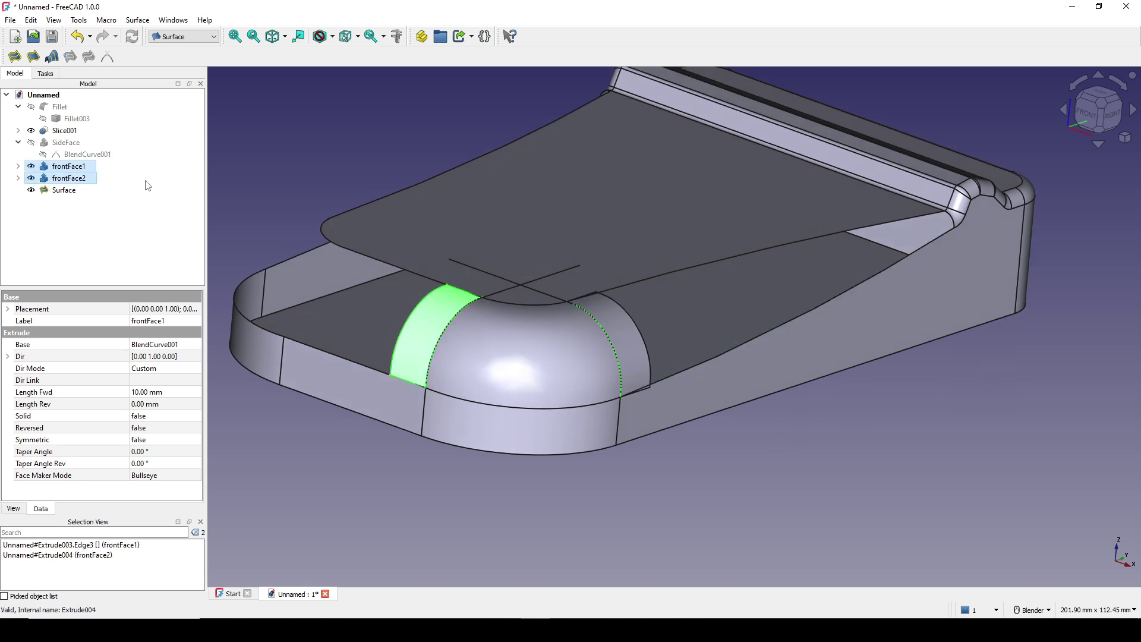
key("space")
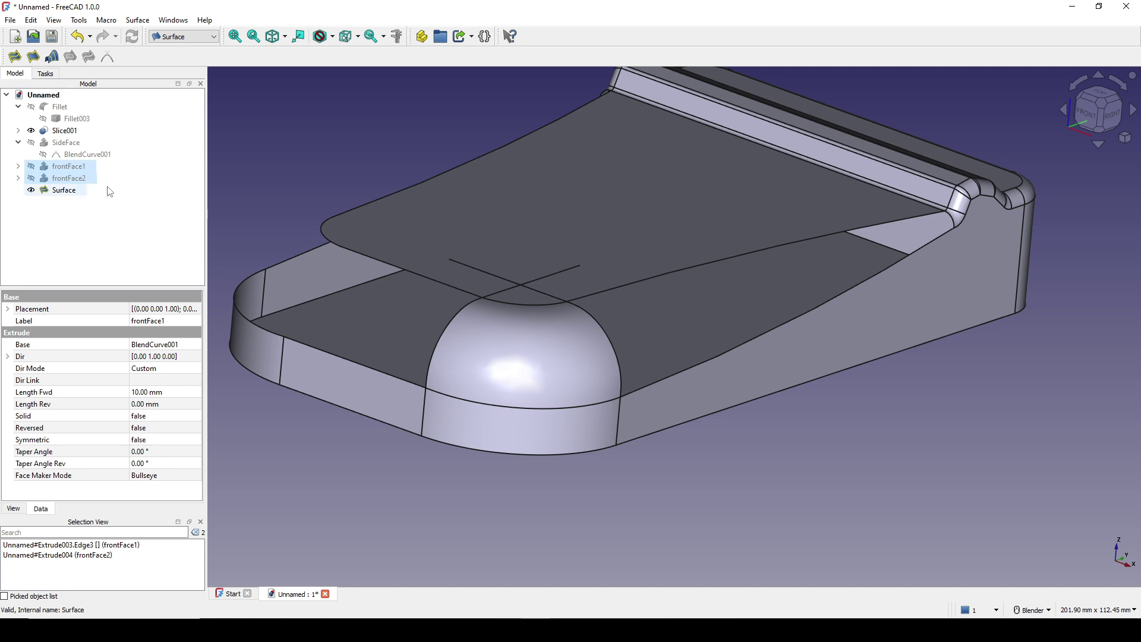
left_click(70, 191)
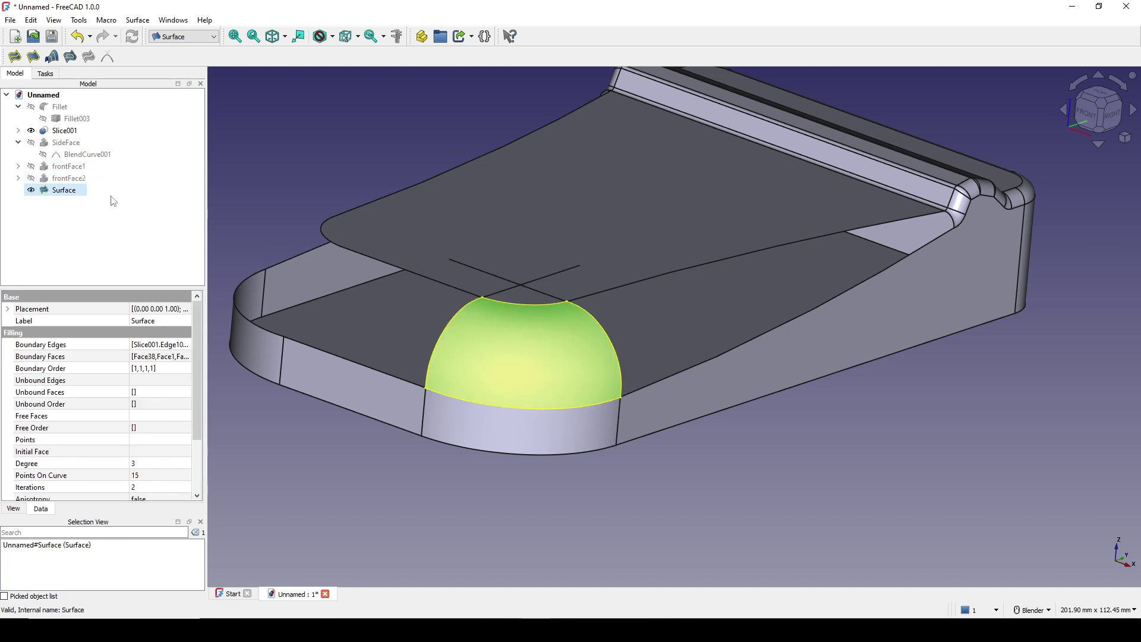
key("space")
Show the SideFace helper face beside the rounded front corner
middle_click_drag(563, 375, 594, 426)
scroll(736, 361, "up", 3)
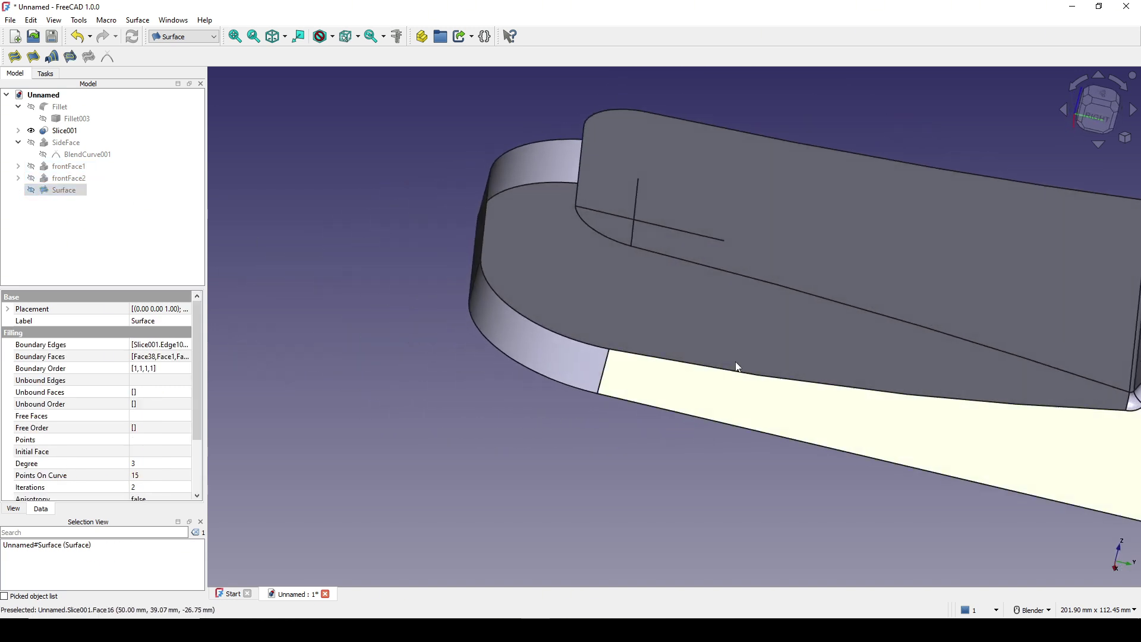
scroll(736, 361, "down", 5)
middle_click_drag(545, 326, 836, 343)
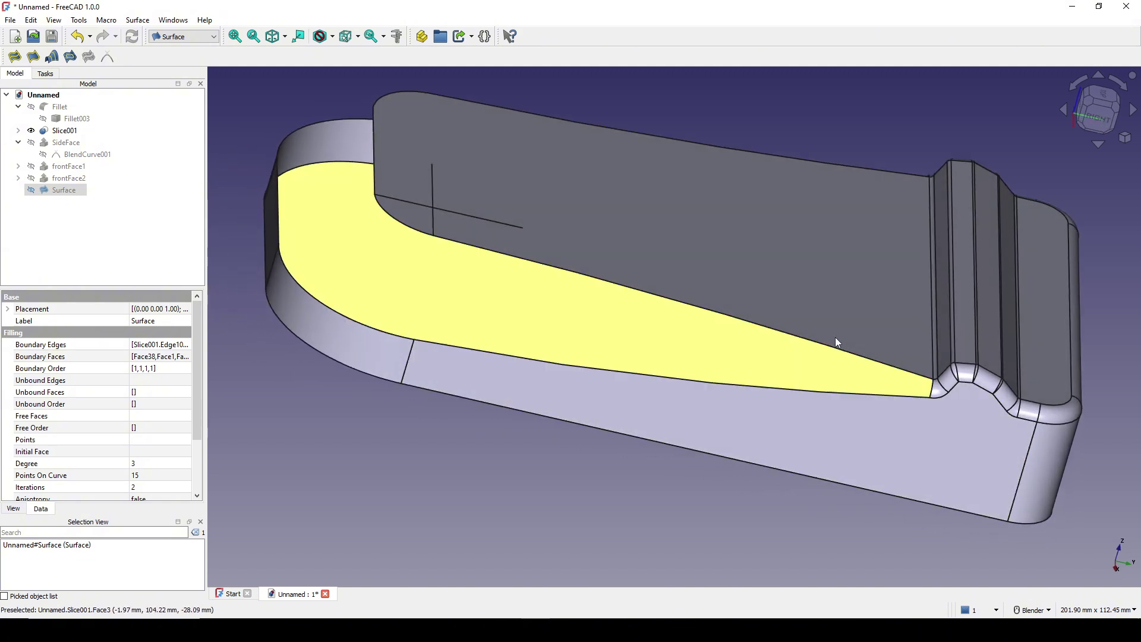
left_click(59, 144)
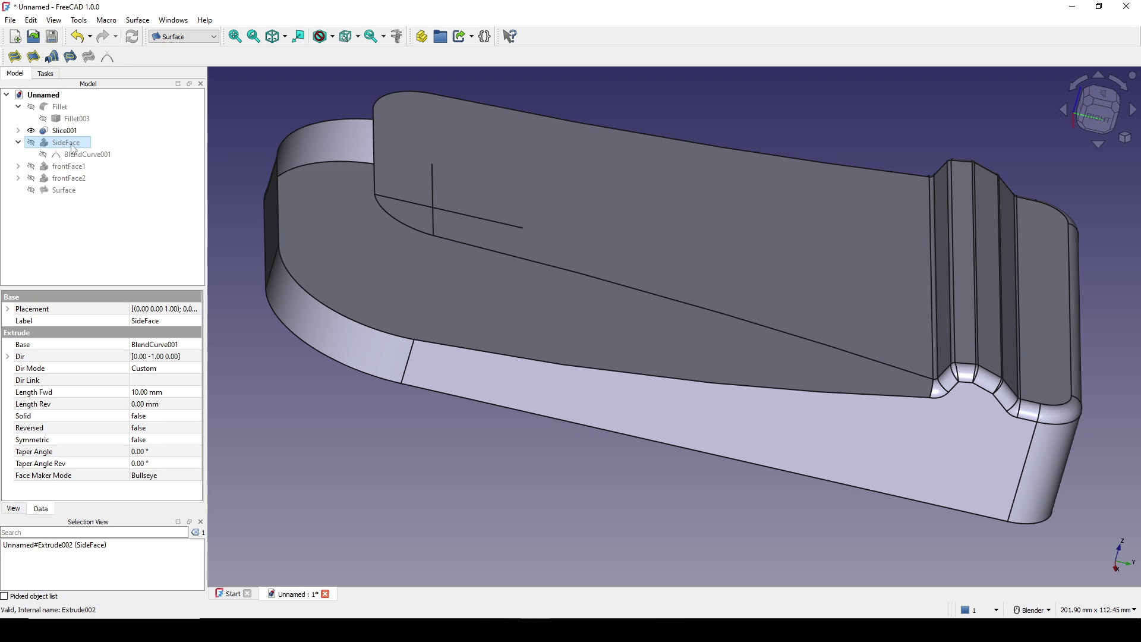
key("space")
middle_click_drag(984, 484, 489, 310)
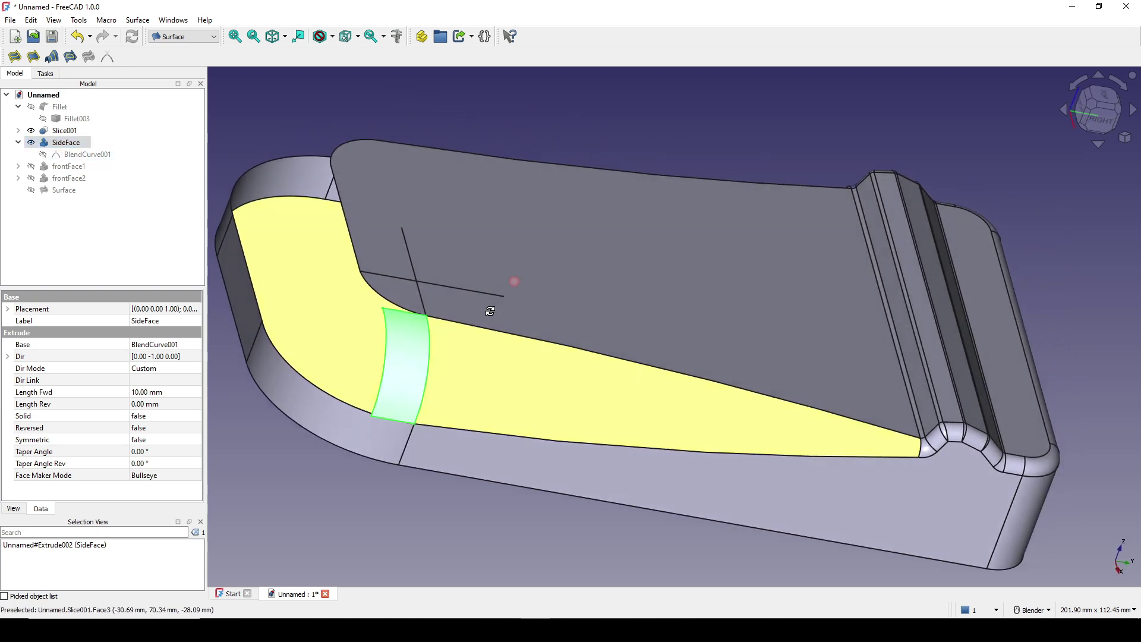
Start a filling surface along the side, bounded by Slice001.Edge100, SideFace.Edge3, Slice001.Edge50 and Slice001.Edge85
left_click(14, 56)
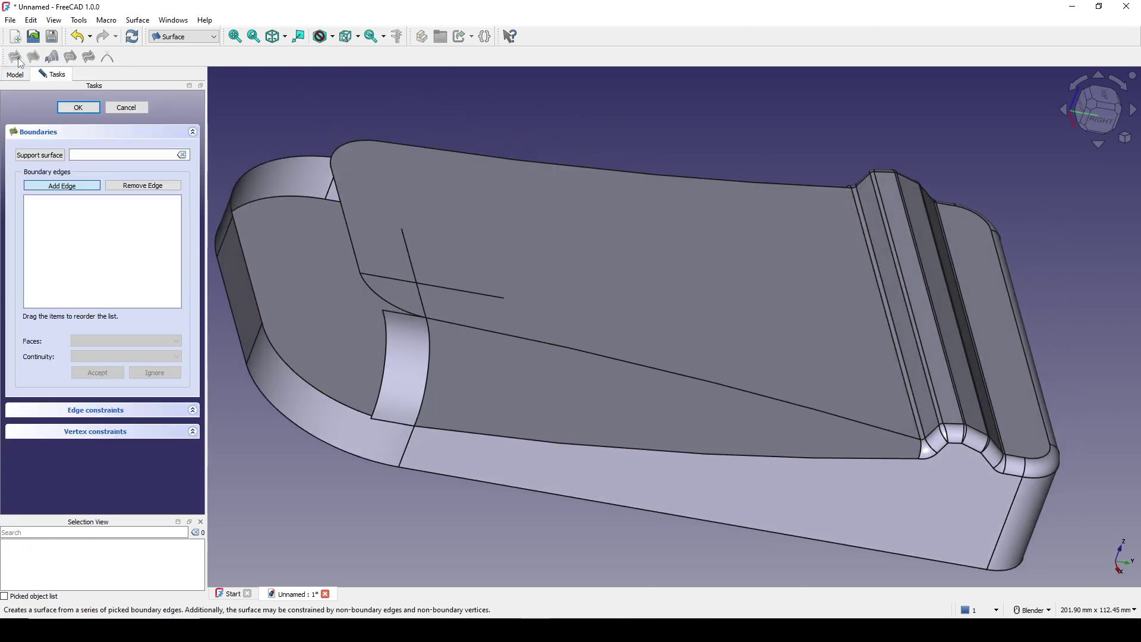
left_click(576, 357)
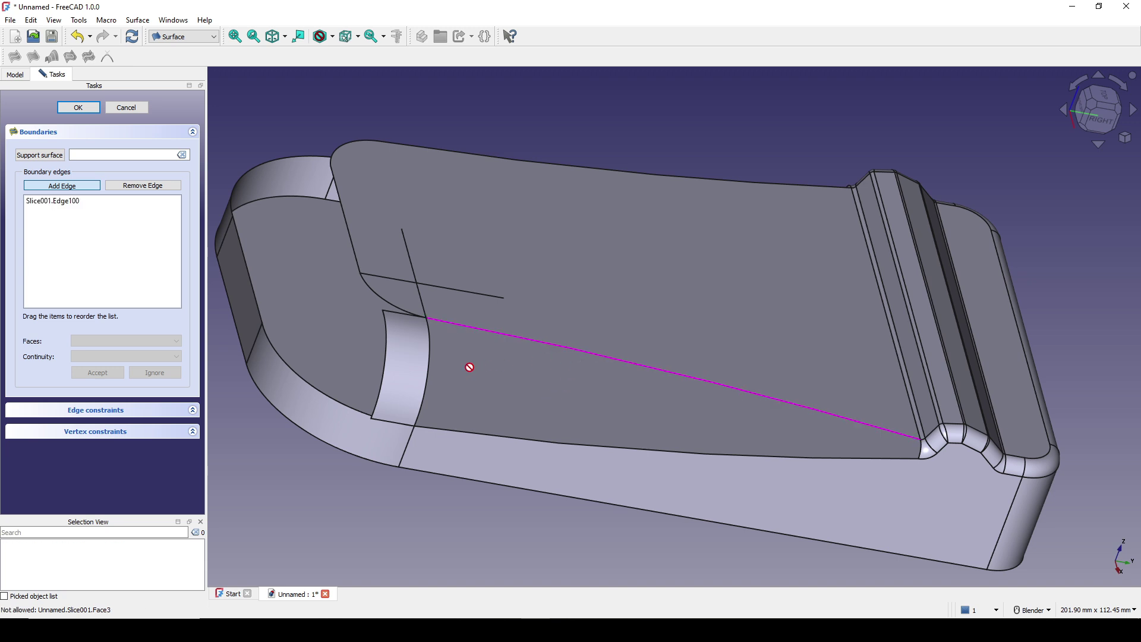
left_click(428, 385)
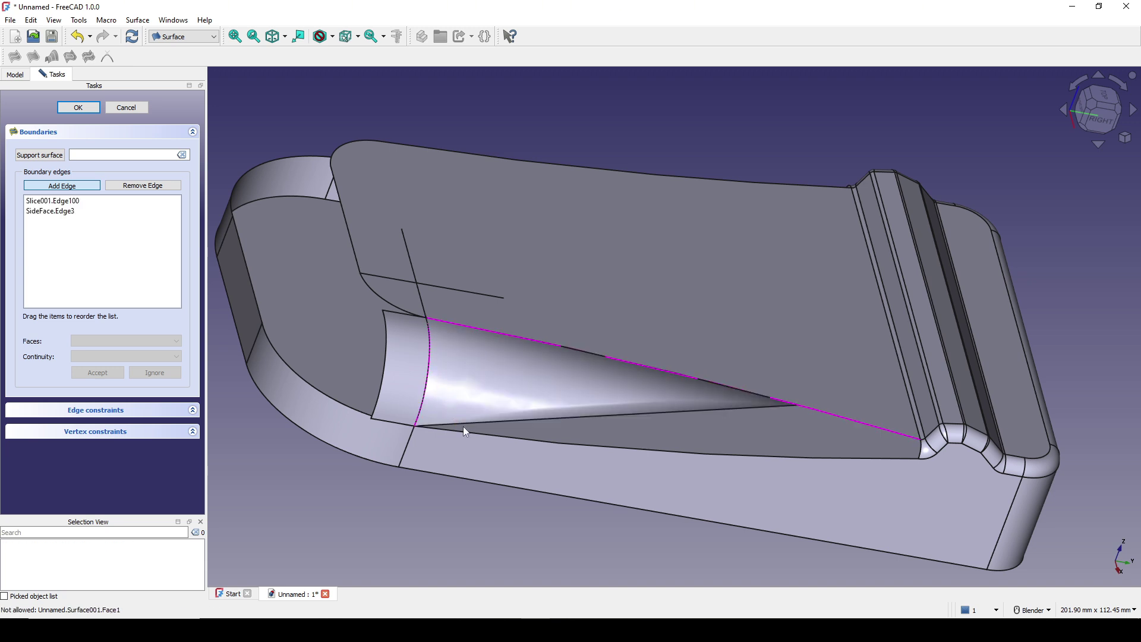
left_click(597, 457)
scroll(921, 455, "up", 5)
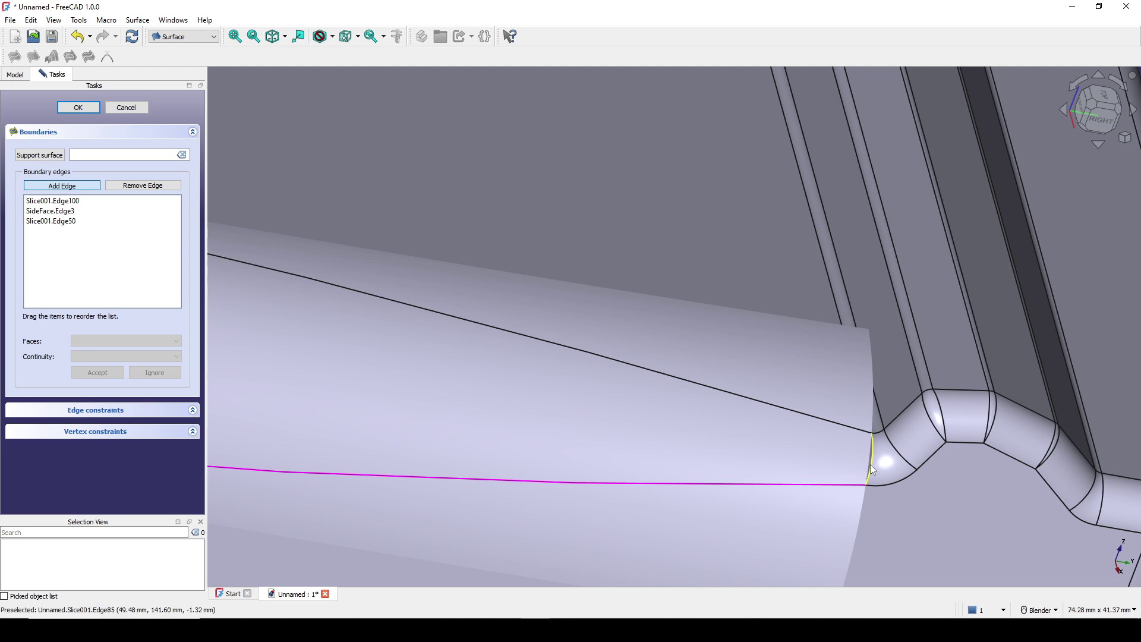
left_click(872, 470)
scroll(872, 470, "down", 5)
middle_click_drag(872, 470, 874, 386)
Constrain the side surface's upper boundary, Slice001.Edge100, to Face37 with G1 continuity
left_click(52, 201)
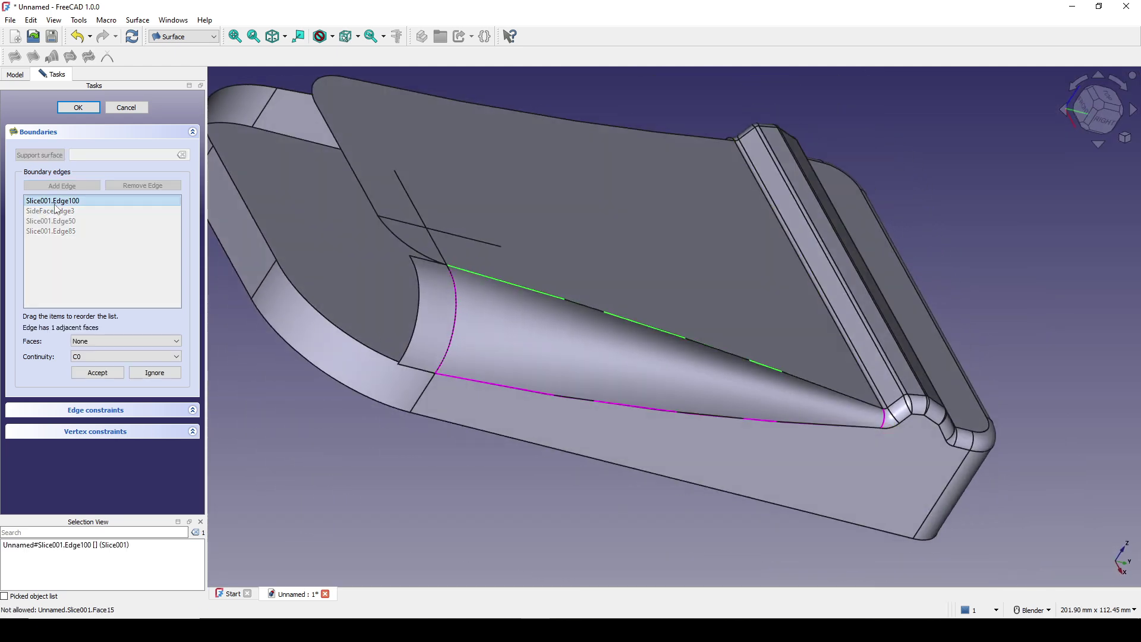
left_click(120, 341)
left_click(113, 359)
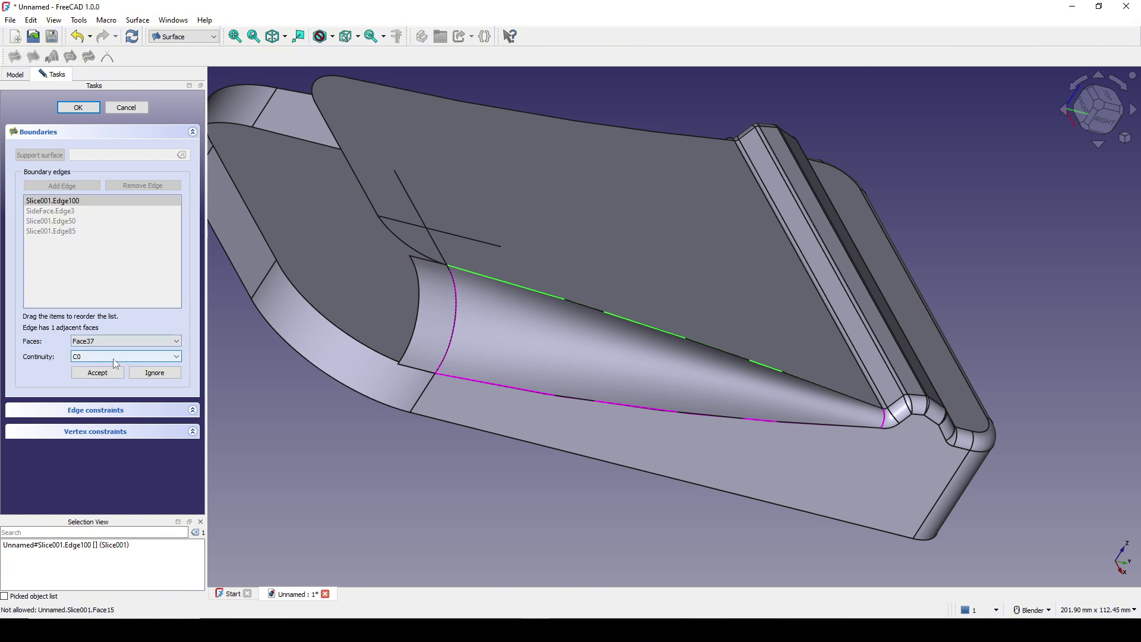
left_click(113, 358)
left_click(113, 365)
left_click(97, 372)
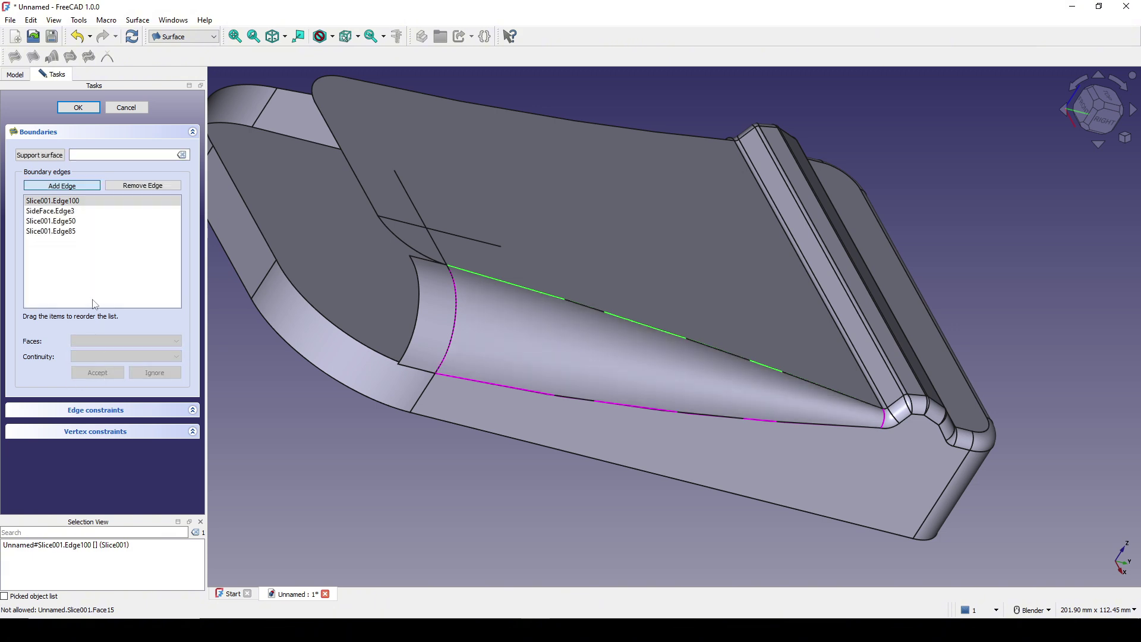
Constrain the SideFace.Edge3 boundary to Face1 with G1 continuity
left_click(72, 214)
left_click(89, 339)
left_click(90, 355)
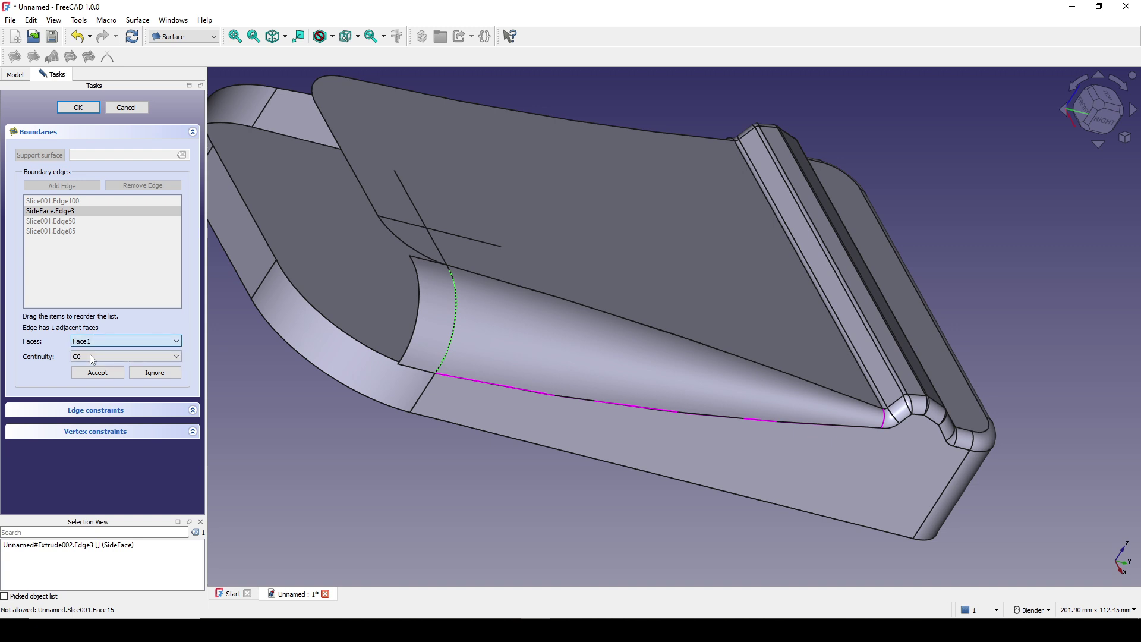
left_click(90, 354)
left_click(91, 365)
left_click(97, 373)
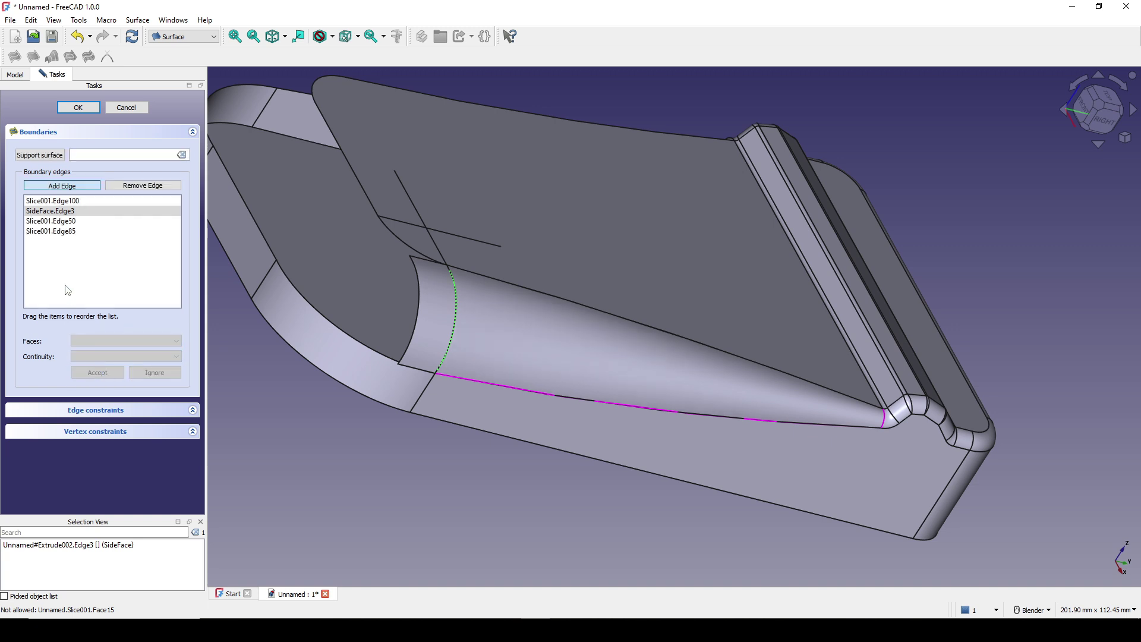
Constrain the side surface's lower boundary, Slice001.Edge50, to Face16 with G1 continuity
left_click(73, 221)
left_click(98, 355)
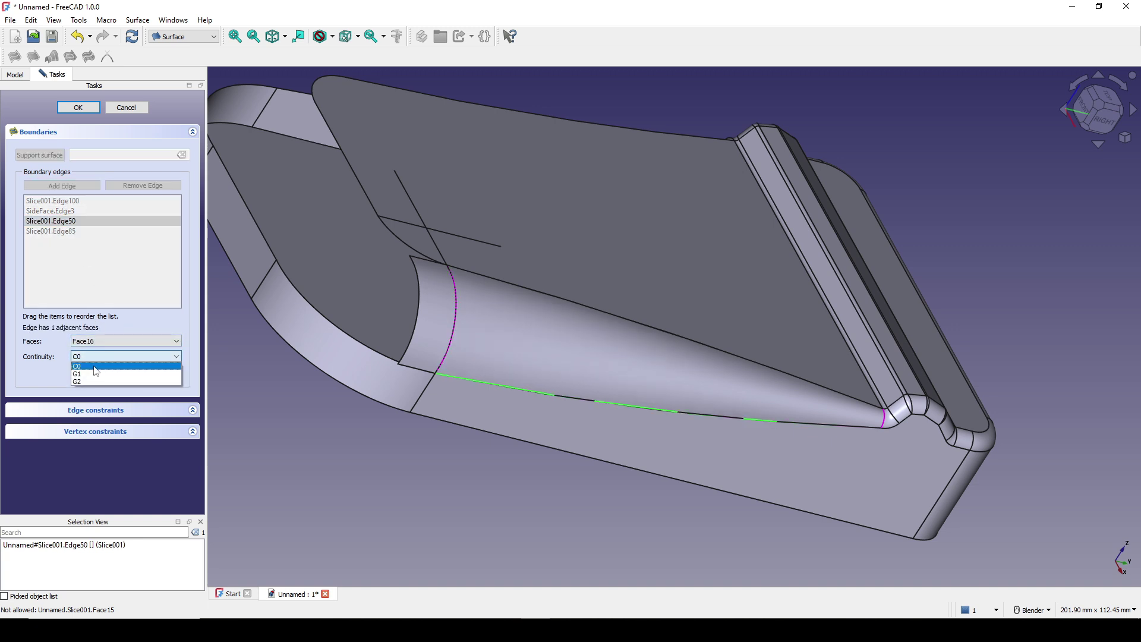
left_click(96, 374)
left_click(97, 372)
Constrain the short boundary near the ridge, Slice001.Edge85, to Face29 with G1 continuity and finish the filling surface
left_click(67, 232)
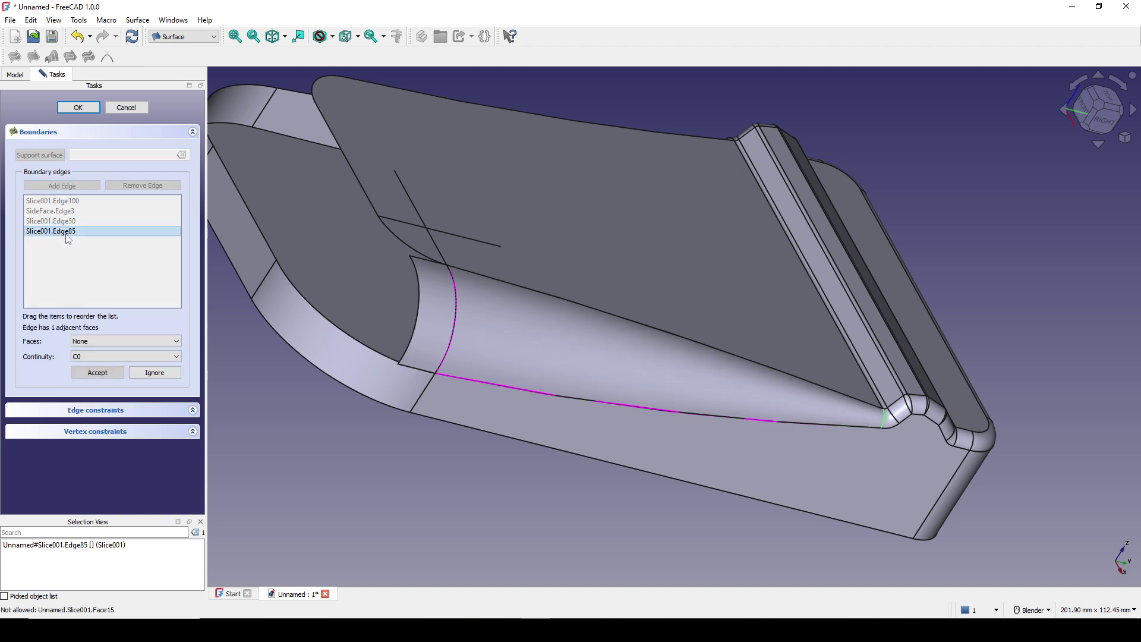
left_click(98, 357)
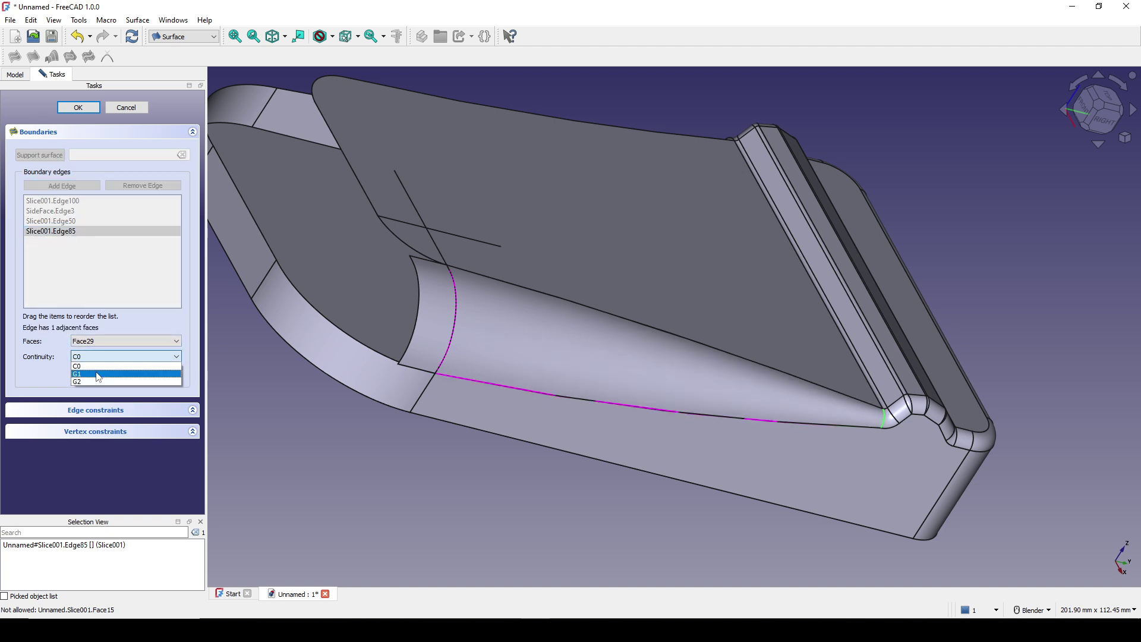
left_click(99, 374)
left_click(98, 372)
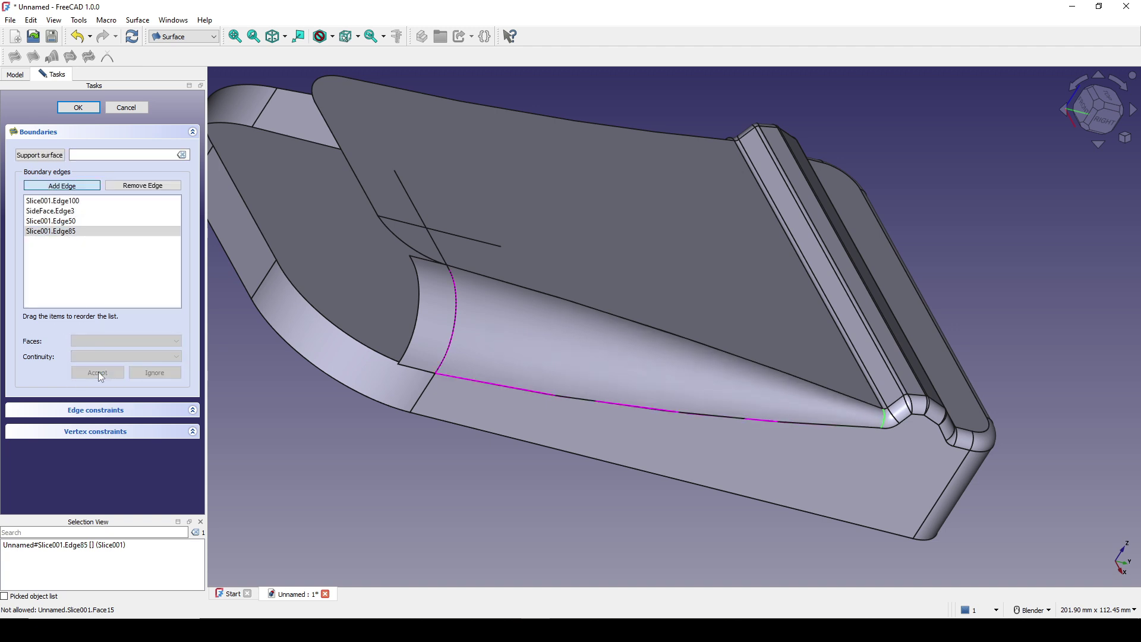
left_click(84, 111)
Hide the SideFace helper face
scroll(300, 395, "down", 3)
middle_click_drag(301, 395, 468, 419)
scroll(527, 396, "up", 2)
left_click(468, 420)
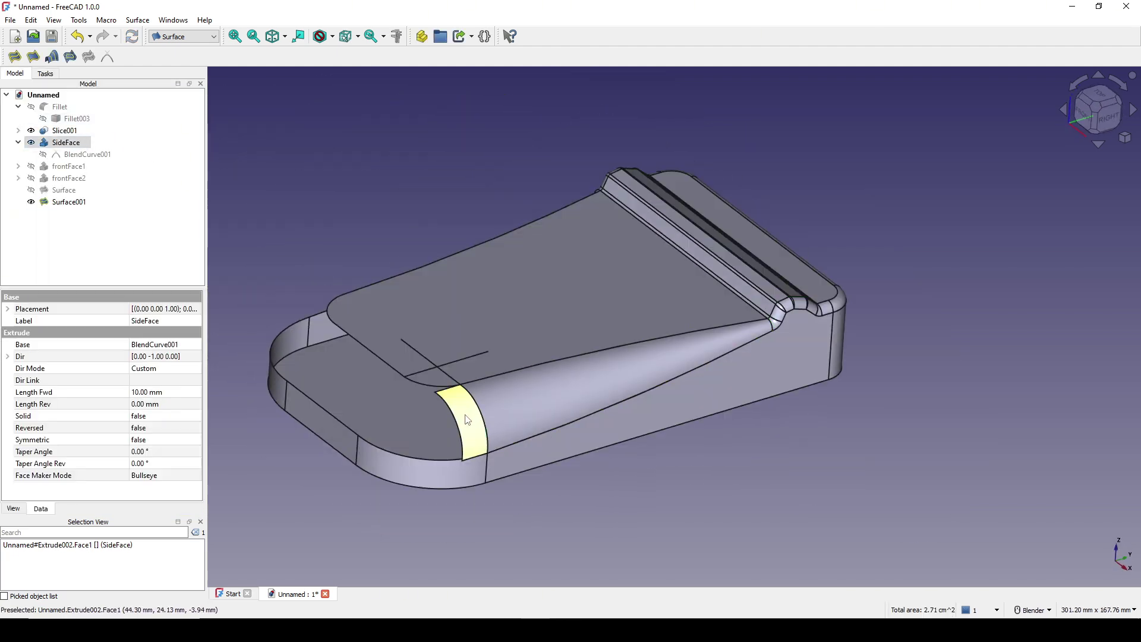
middle_click_drag(552, 516, 534, 500)
left_click(539, 486)
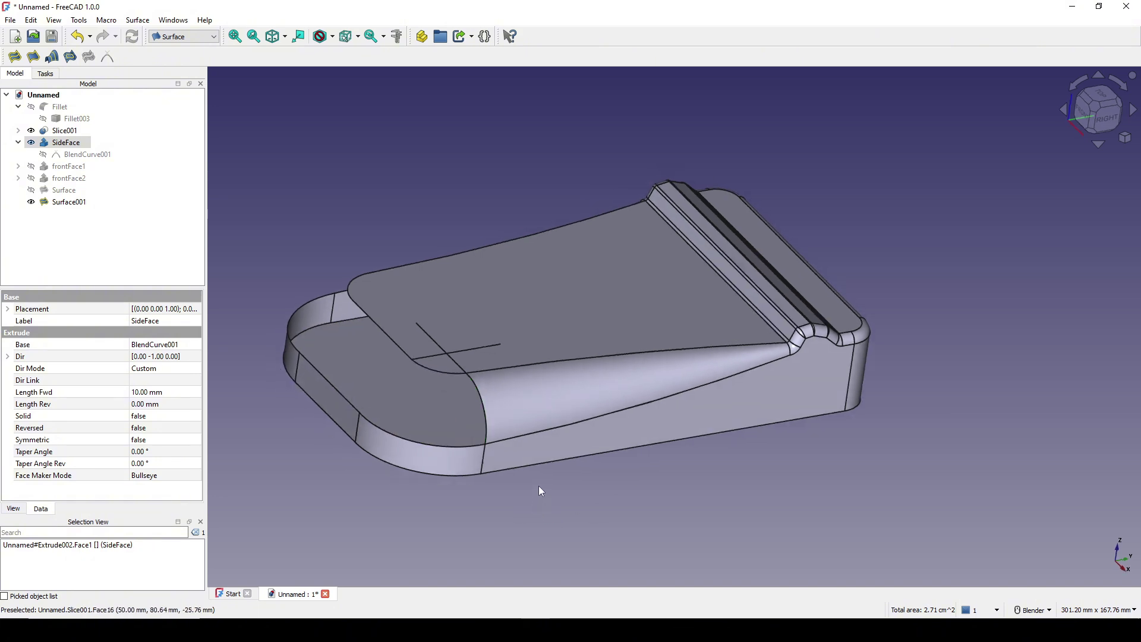
key("space")
middle_click_drag(423, 437, 270, 372)
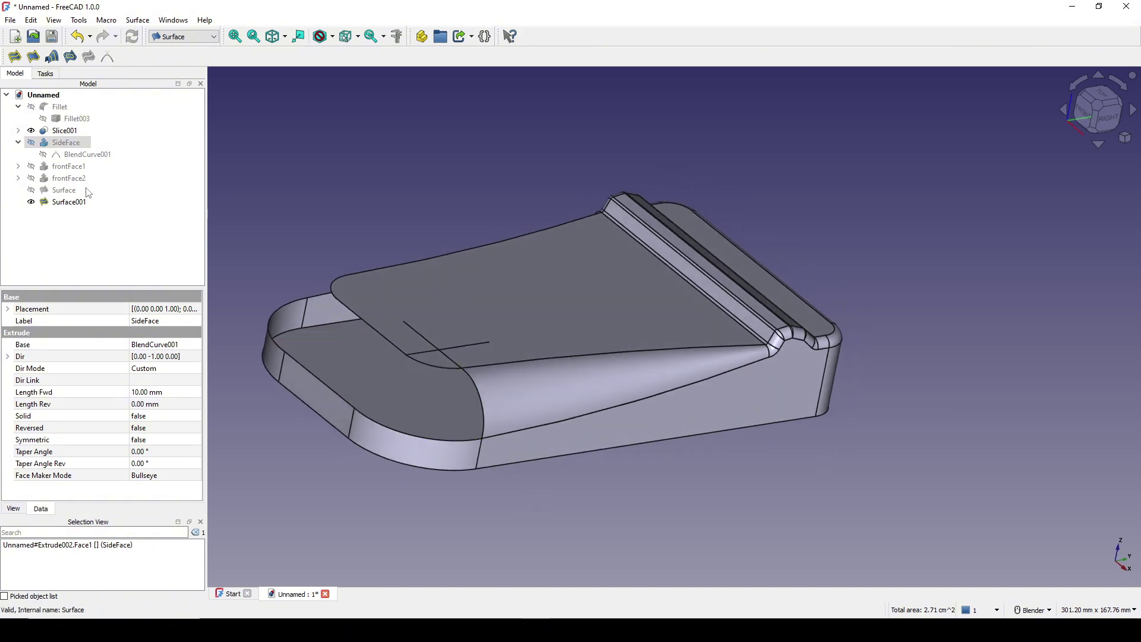
Show the filled corner surface again alongside the side surface
left_click(58, 191)
key("space")
middle_click_drag(288, 299, 594, 427)
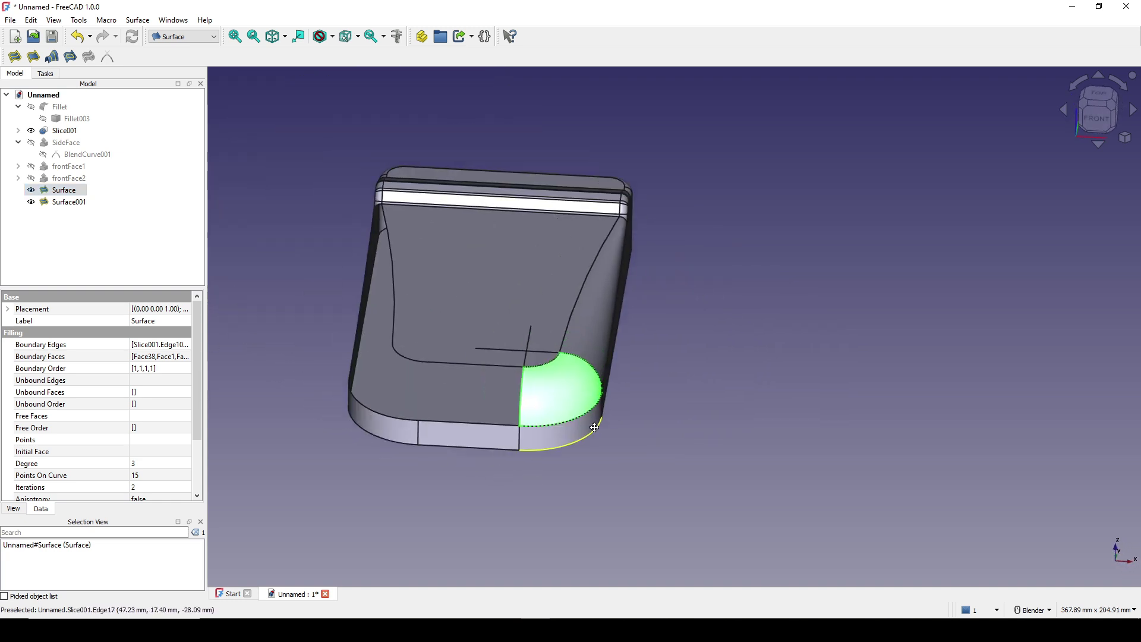
left_click(665, 378)
middle_click_drag(665, 378, 712, 381)
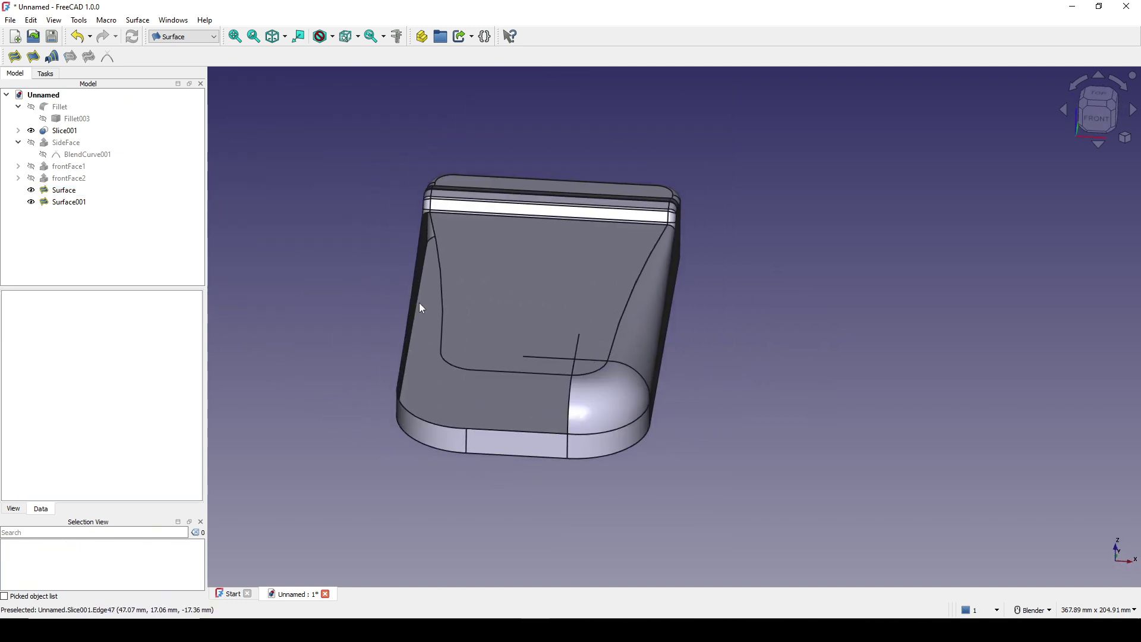
Mirror the corner surface and the side surface, Surface and Surface001, across the YZ plane in the Part workbench
left_click(63, 190)
left_click(69, 202, "ctrl")
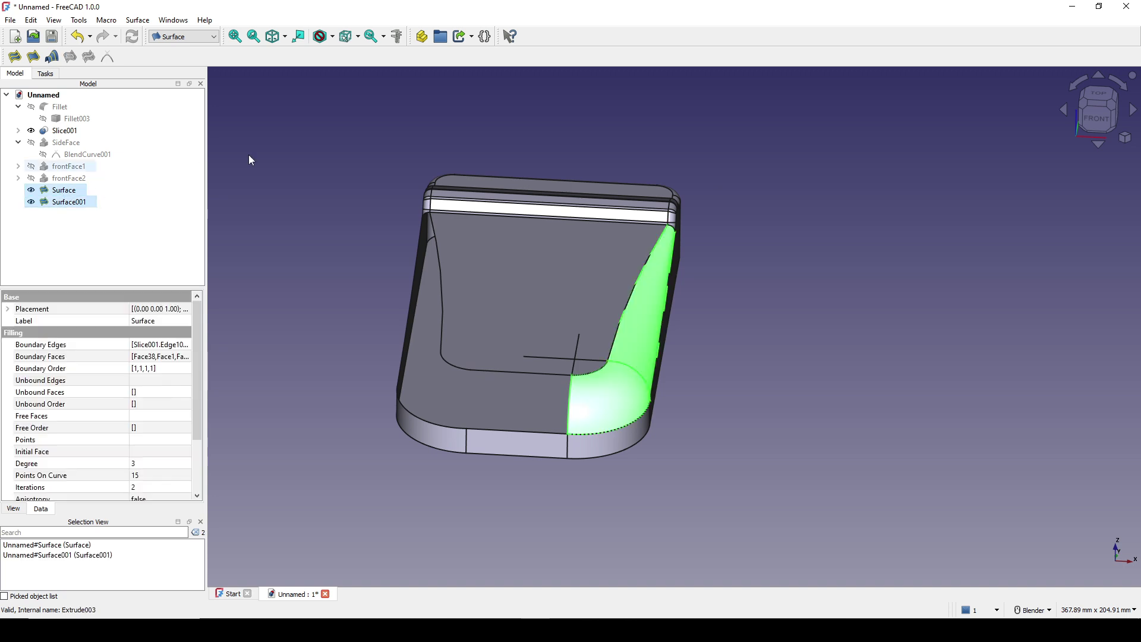
left_click(185, 36)
left_click(176, 62)
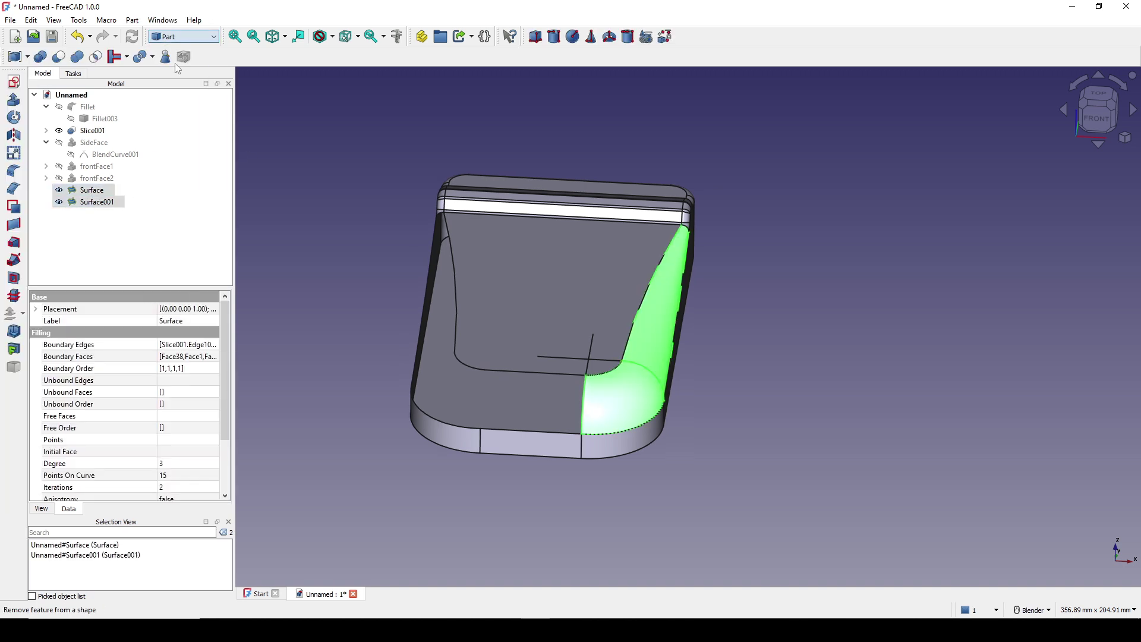
left_click(13, 138)
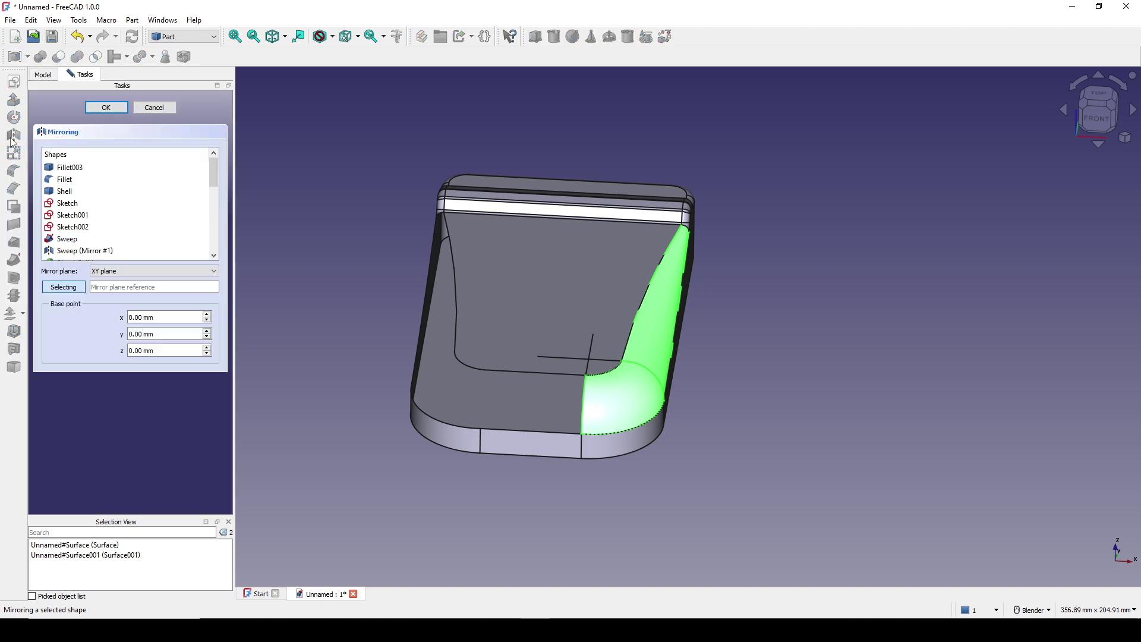
left_click(137, 271)
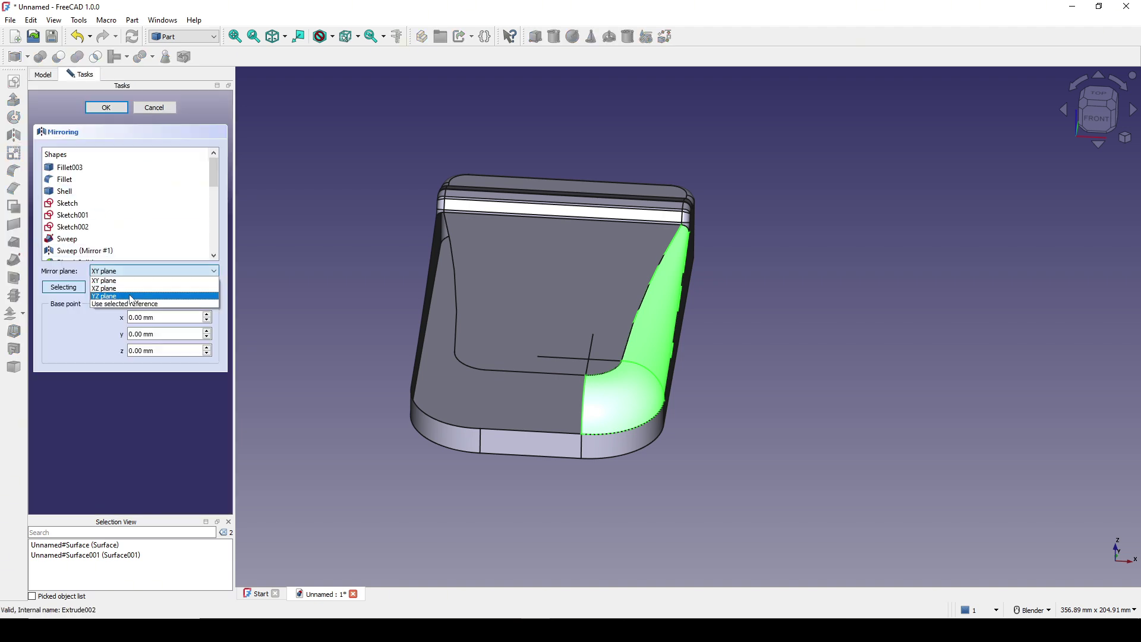
left_click(131, 297)
left_click(113, 108)
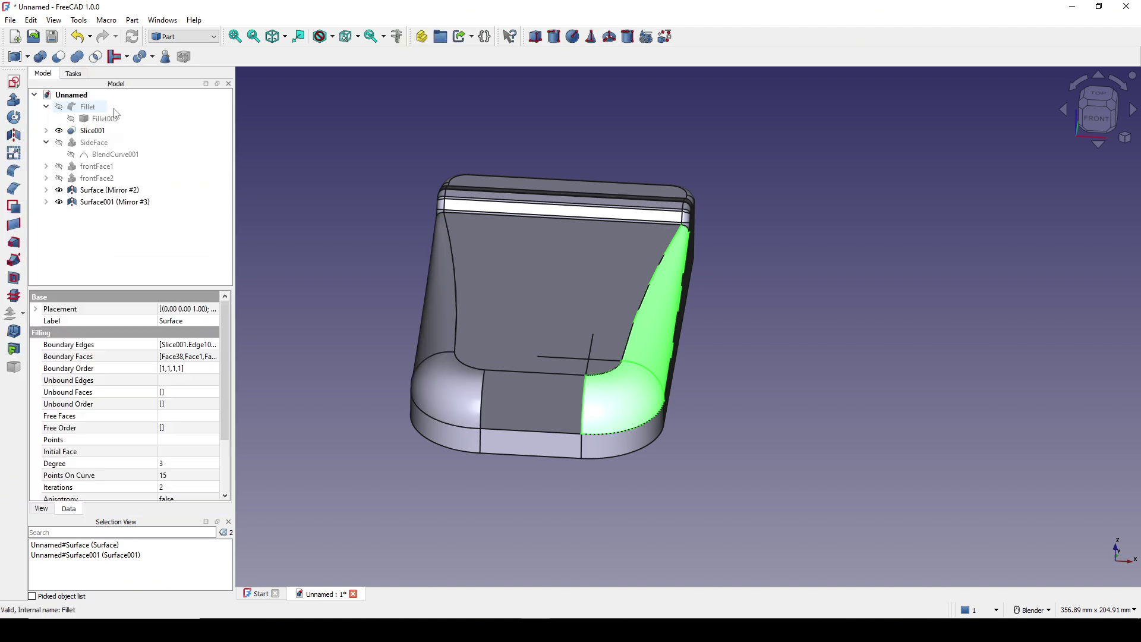
middle_click_drag(828, 392, 833, 345)
left_click(812, 379)
Hide the Slice001 body and show the Cut002 solid nested within its Slice
left_click(544, 316)
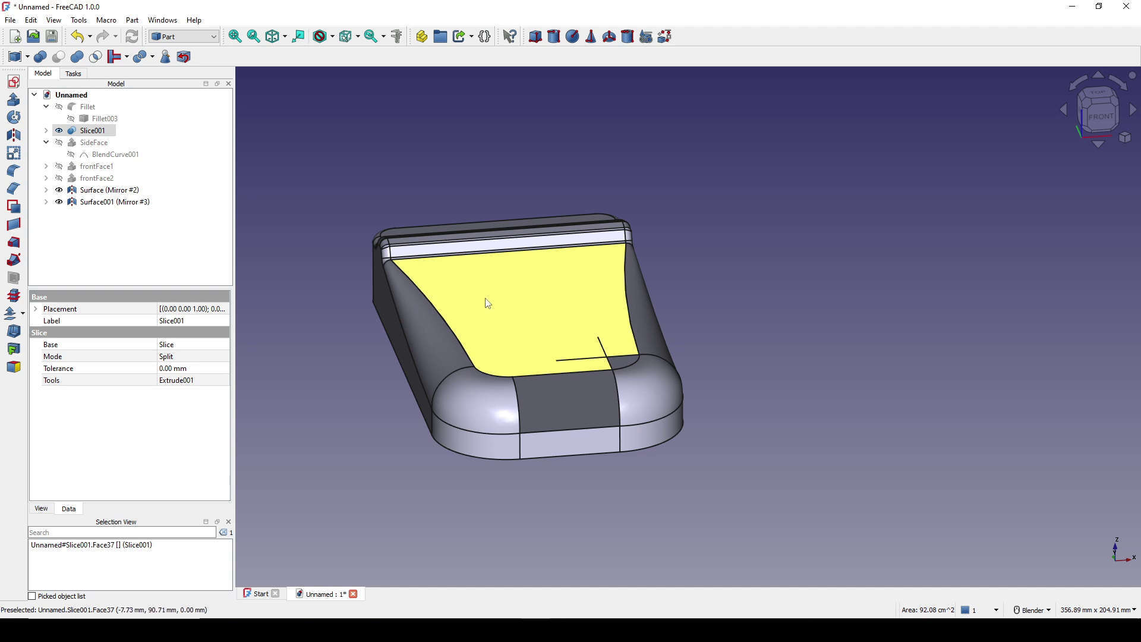
key("space")
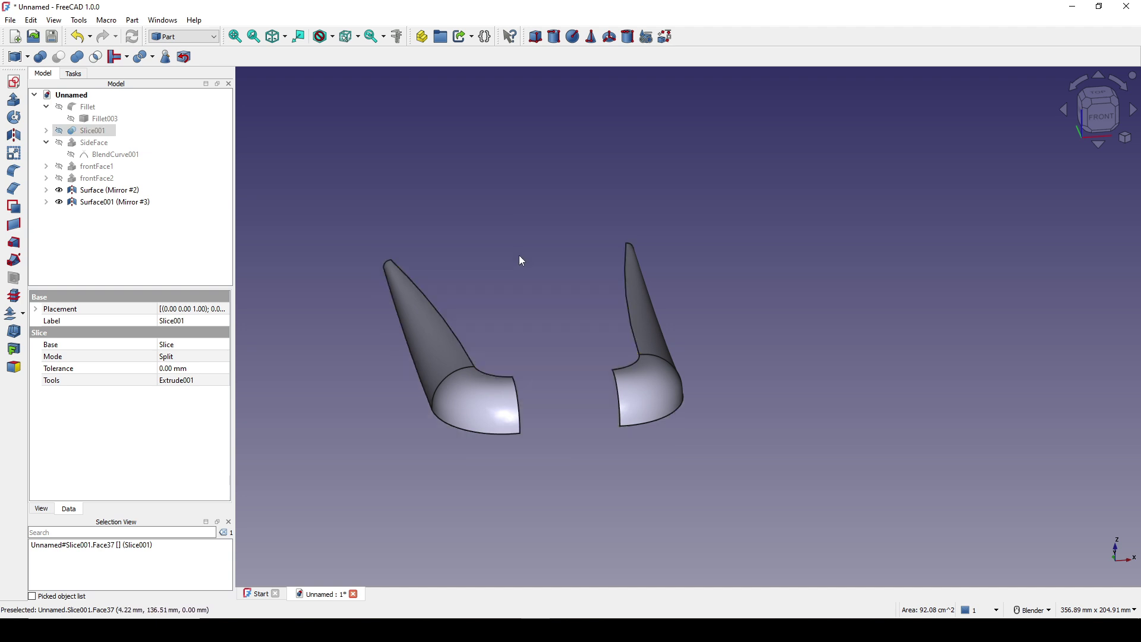
left_click(46, 130)
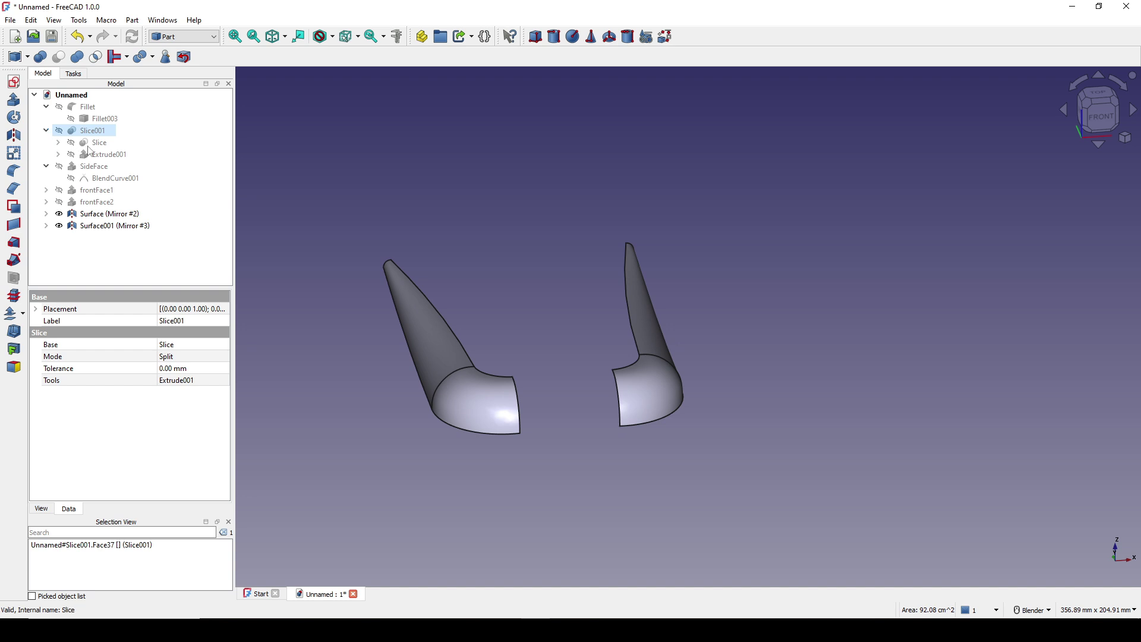
left_click(58, 143)
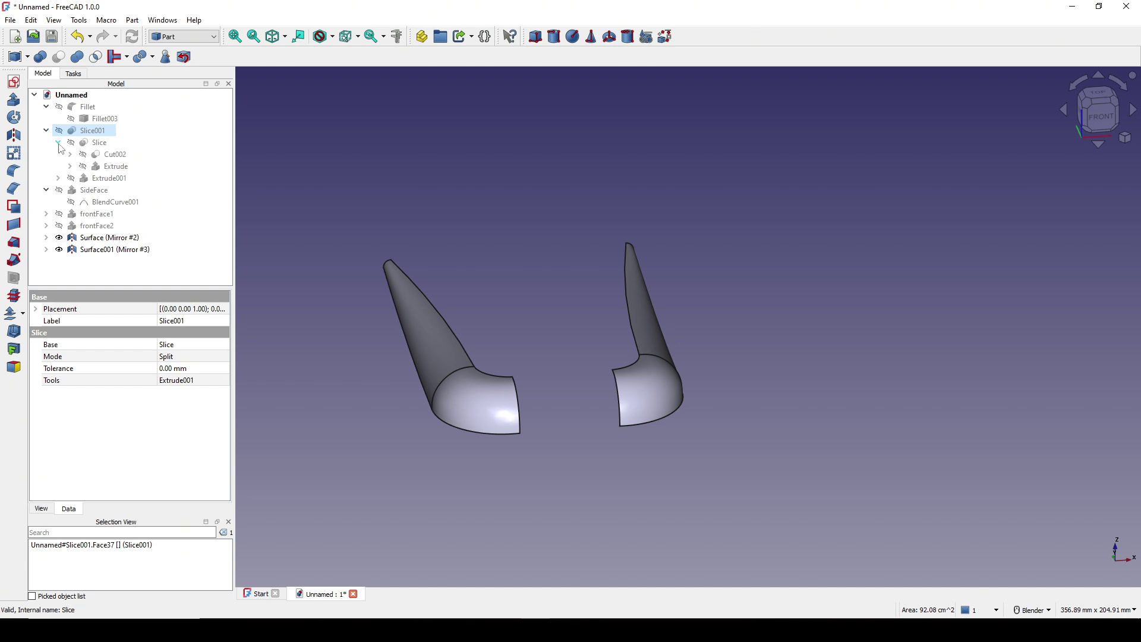
left_click(118, 156)
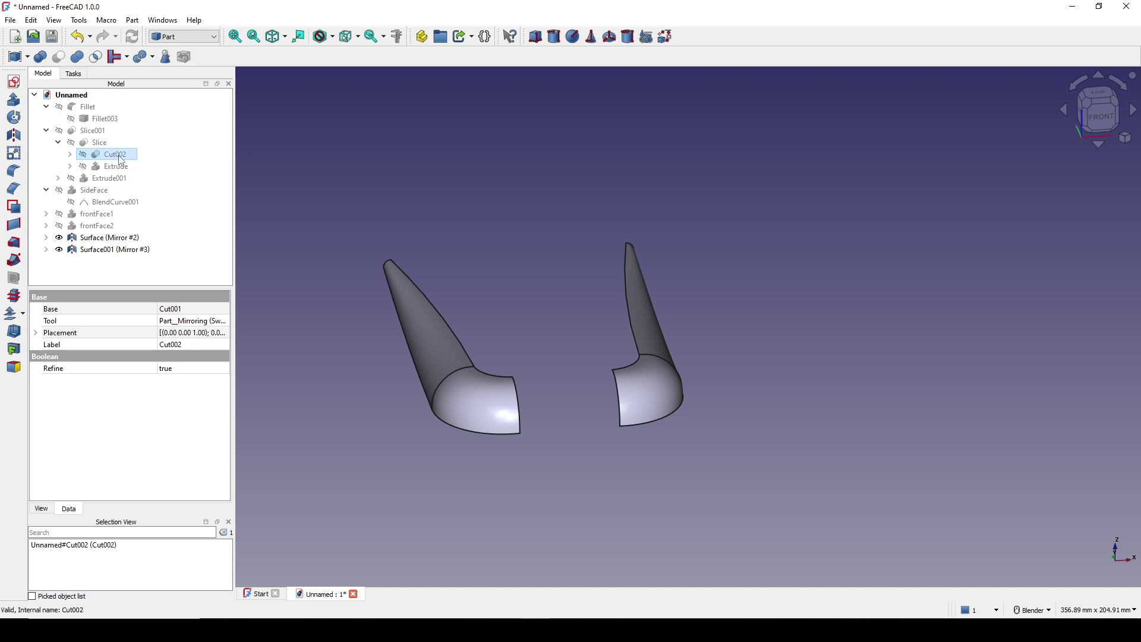
key("space")
left_click(761, 234)
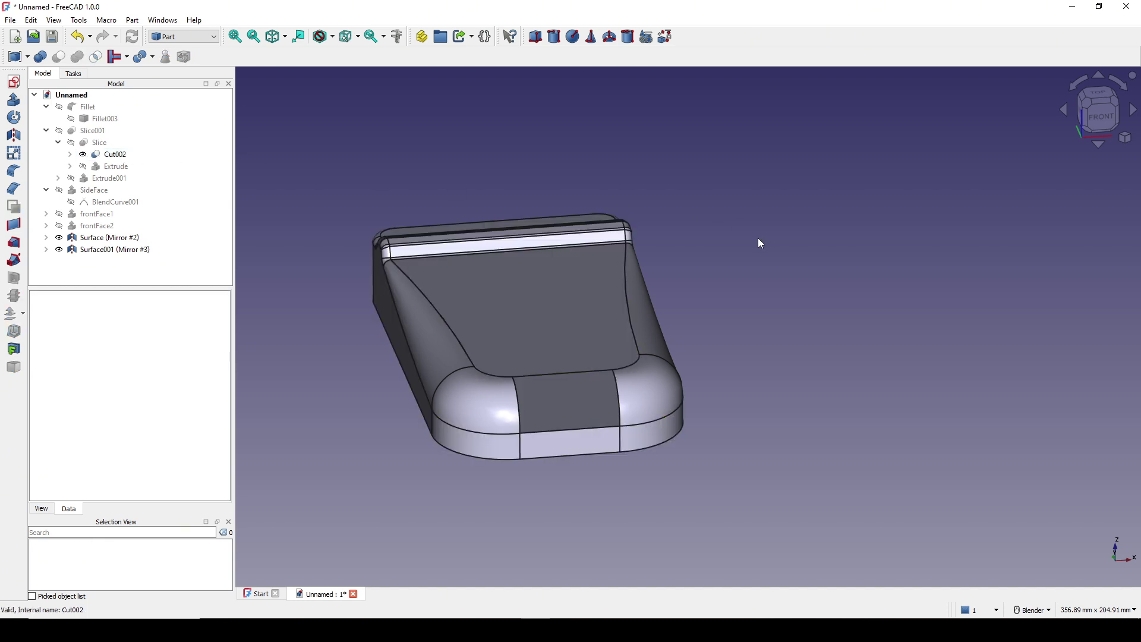
middle_click_drag(624, 424, 599, 431)
scroll(596, 405, "up", 3)
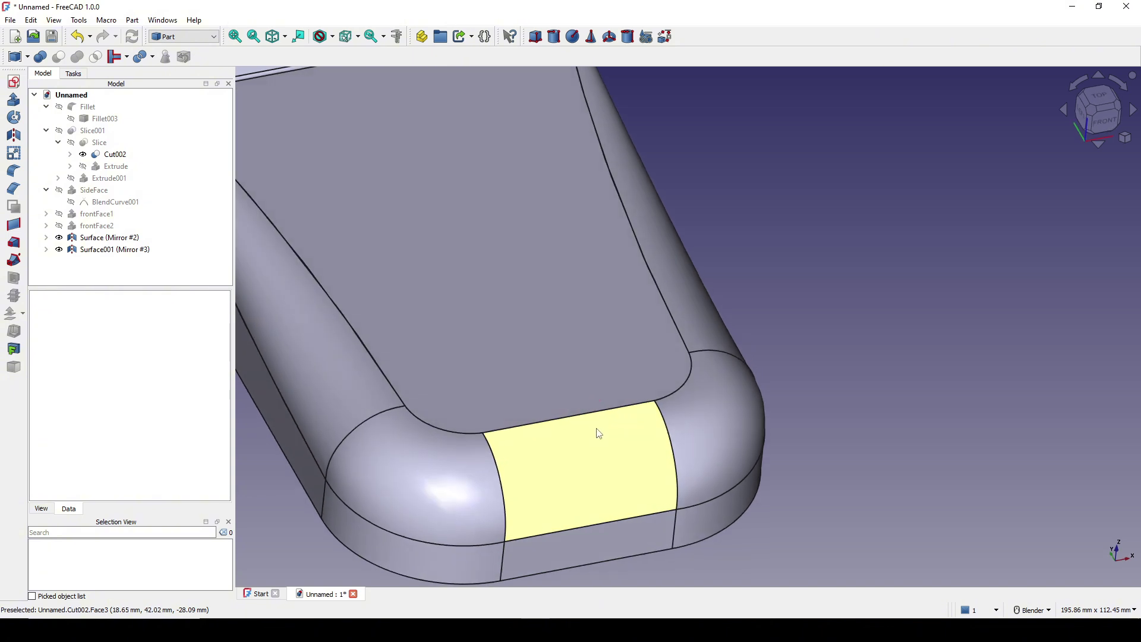
left_click(565, 423)
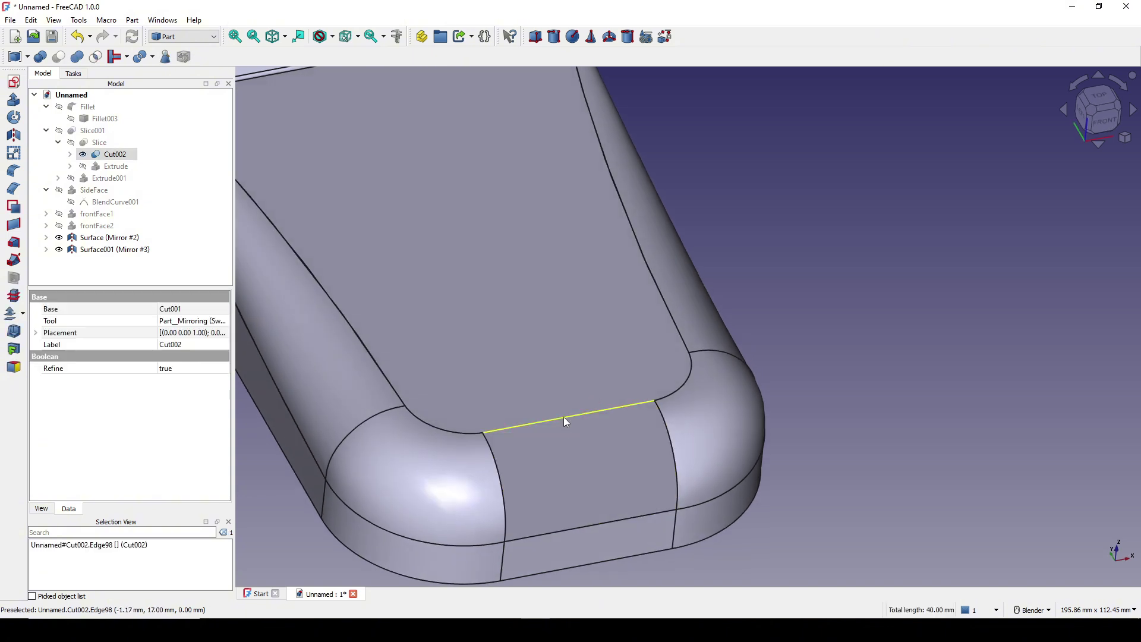
left_click(580, 527, "ctrl")
middle_click_drag(656, 510, 657, 449)
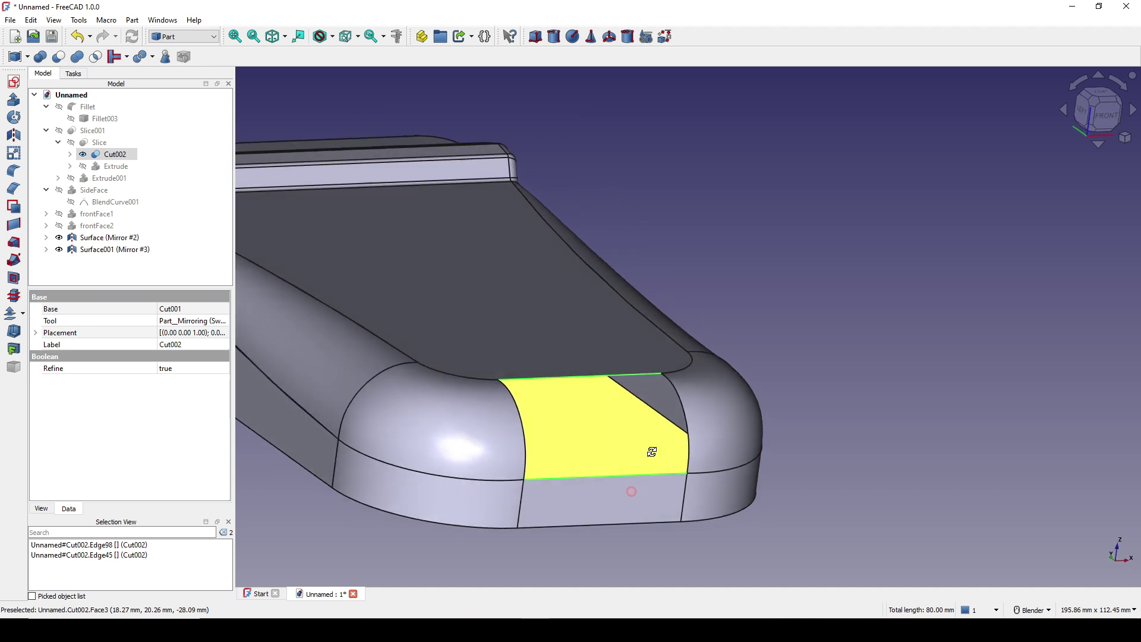
left_click(858, 347)
Create a ruled surface across the front gap between the facing side edges of the mirrored and original corner surfaces
middle_click_drag(698, 392, 530, 410)
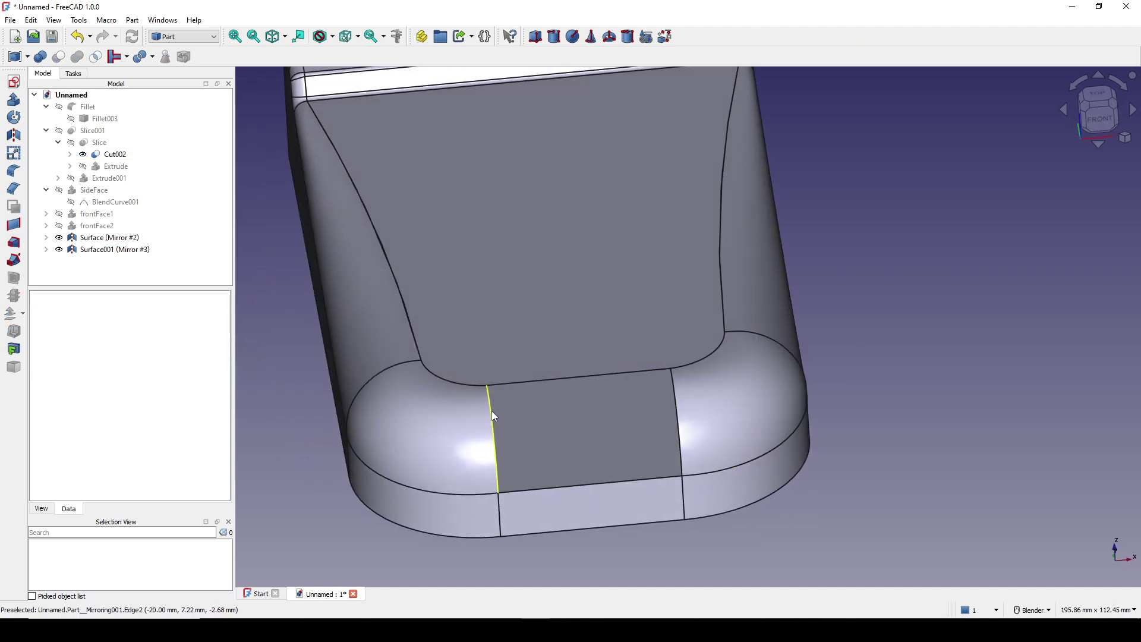
middle_click_drag(586, 452, 625, 446)
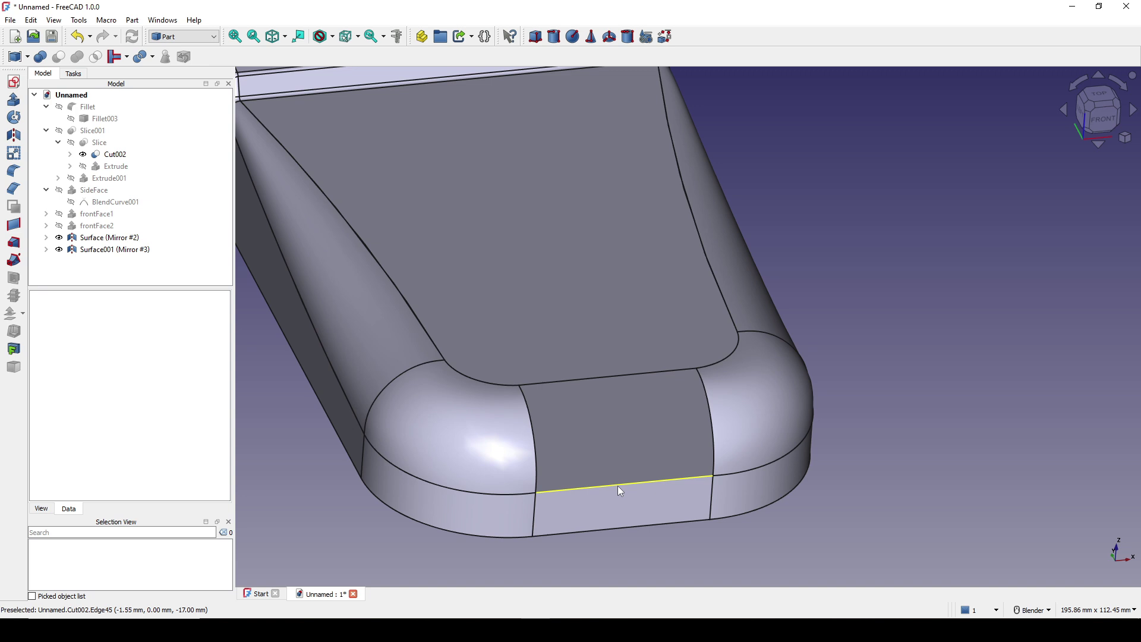
middle_click_drag(708, 319, 650, 281, "shift")
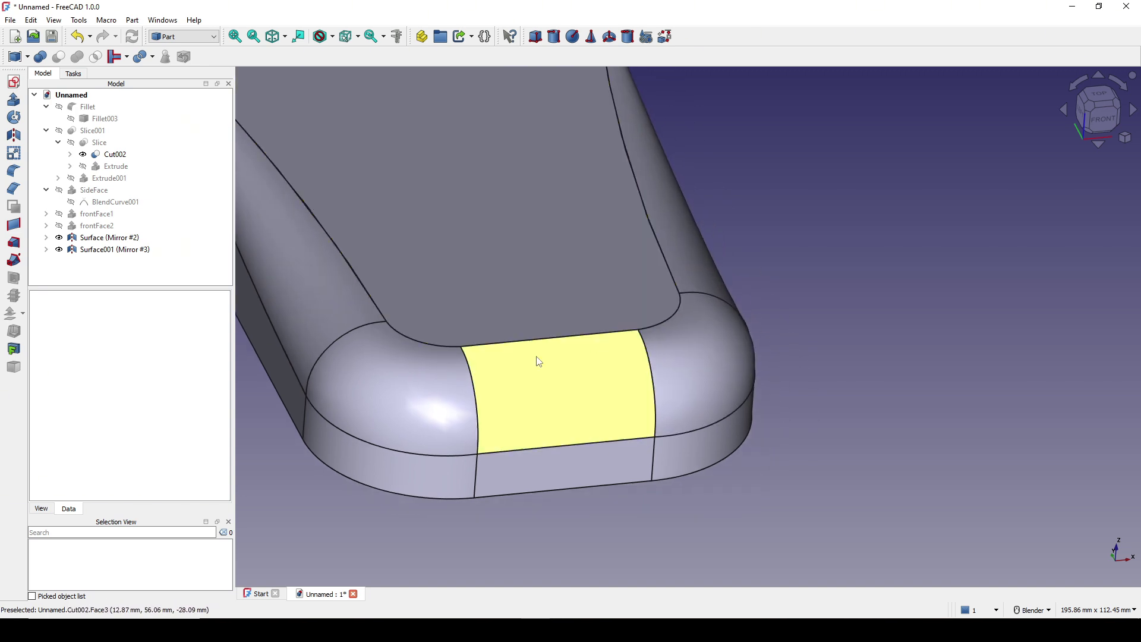
left_click(480, 400)
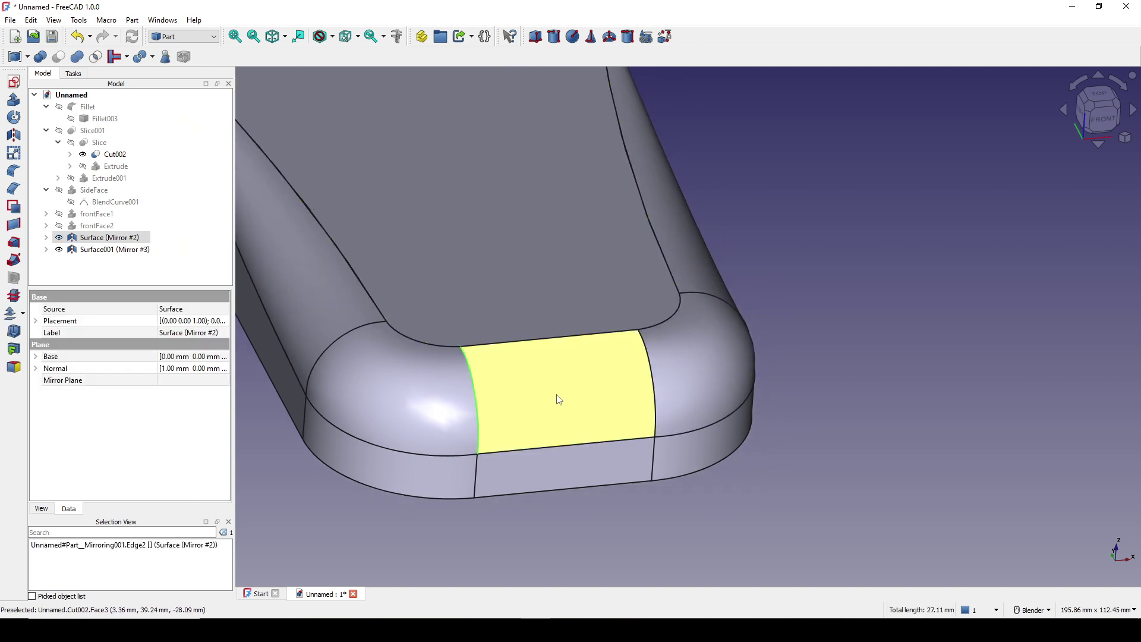
left_click(649, 399, "ctrl")
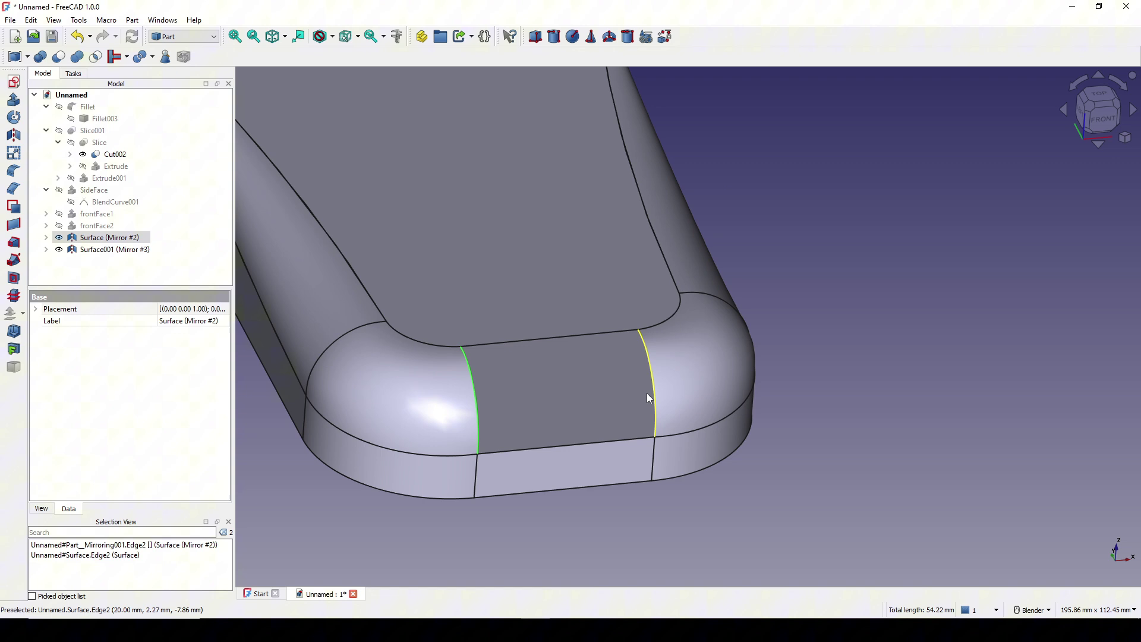
left_click(14, 225)
scroll(702, 333, "down", 5)
left_click(978, 336)
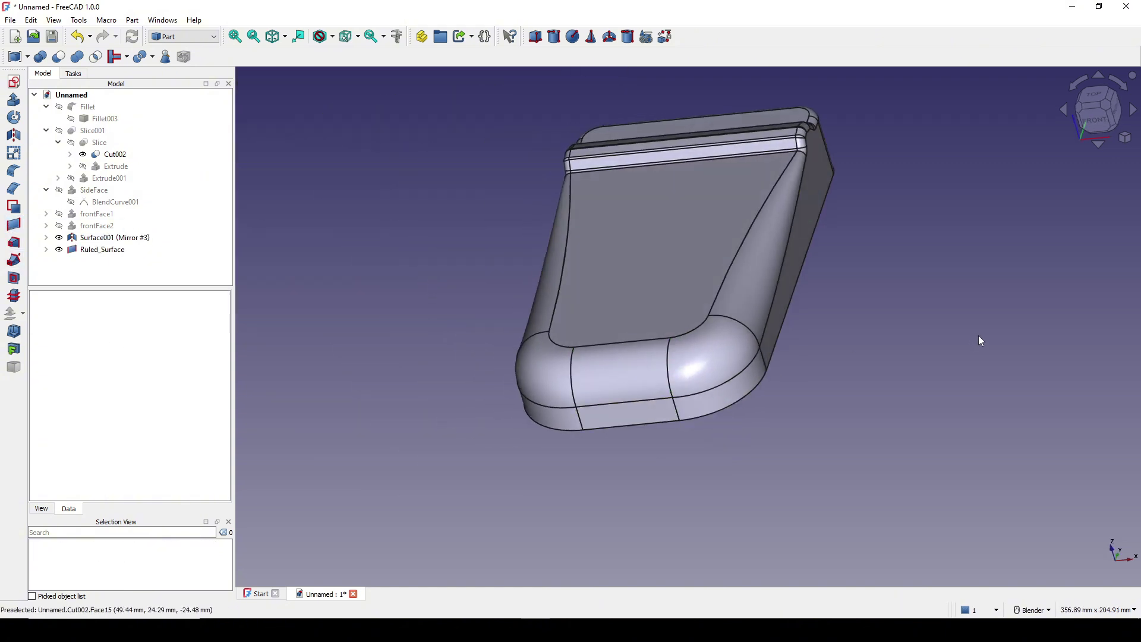
Make a parametric solid in the Curves workbench from Cut002, Surface001, Surface and their mirrors, and Ruled_Surface
middle_click_drag(978, 335, 831, 276)
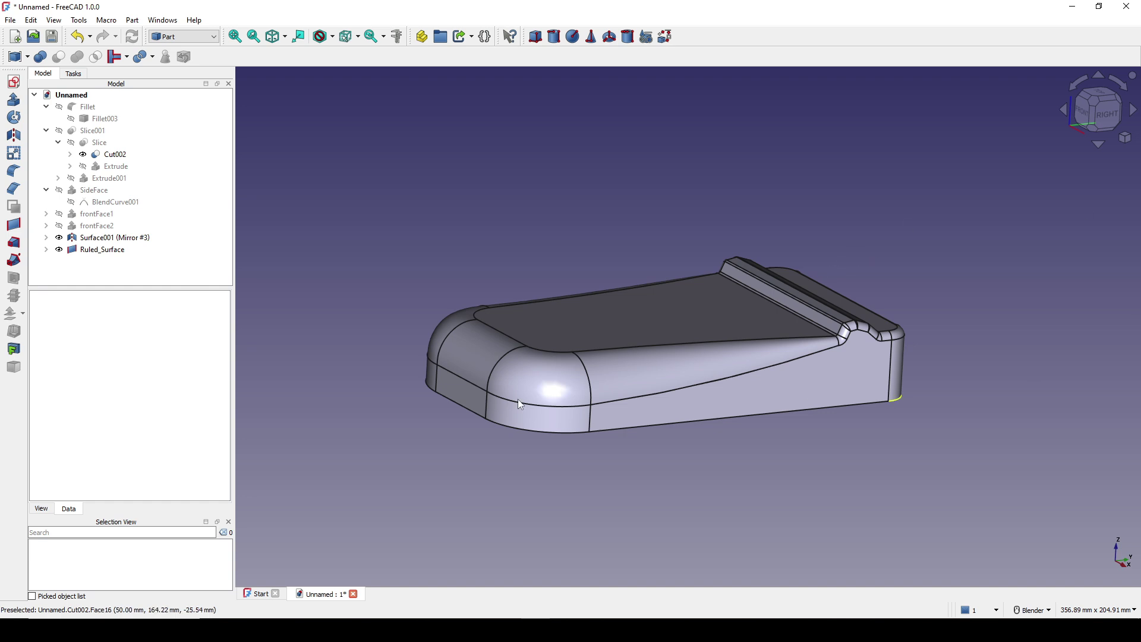
left_click(48, 242)
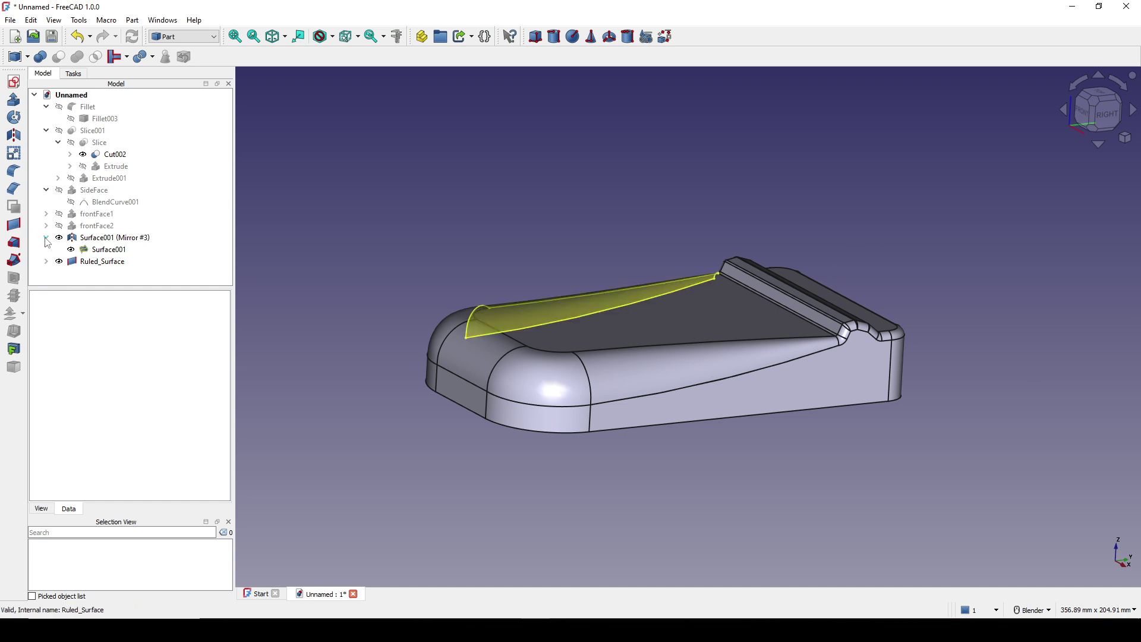
left_click(47, 263)
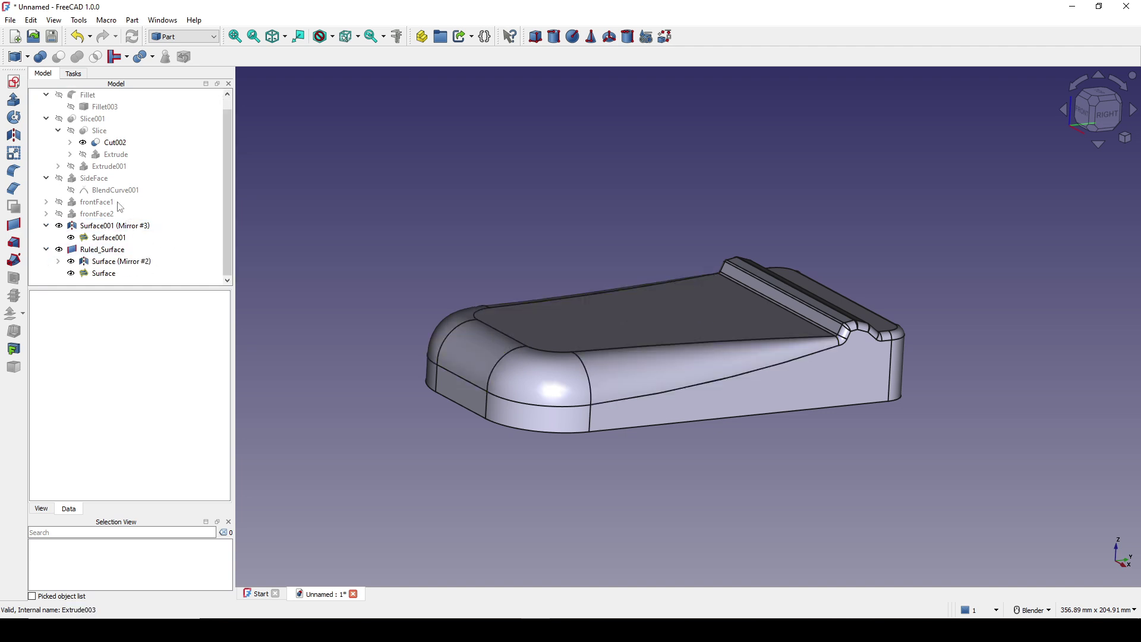
left_click(116, 143)
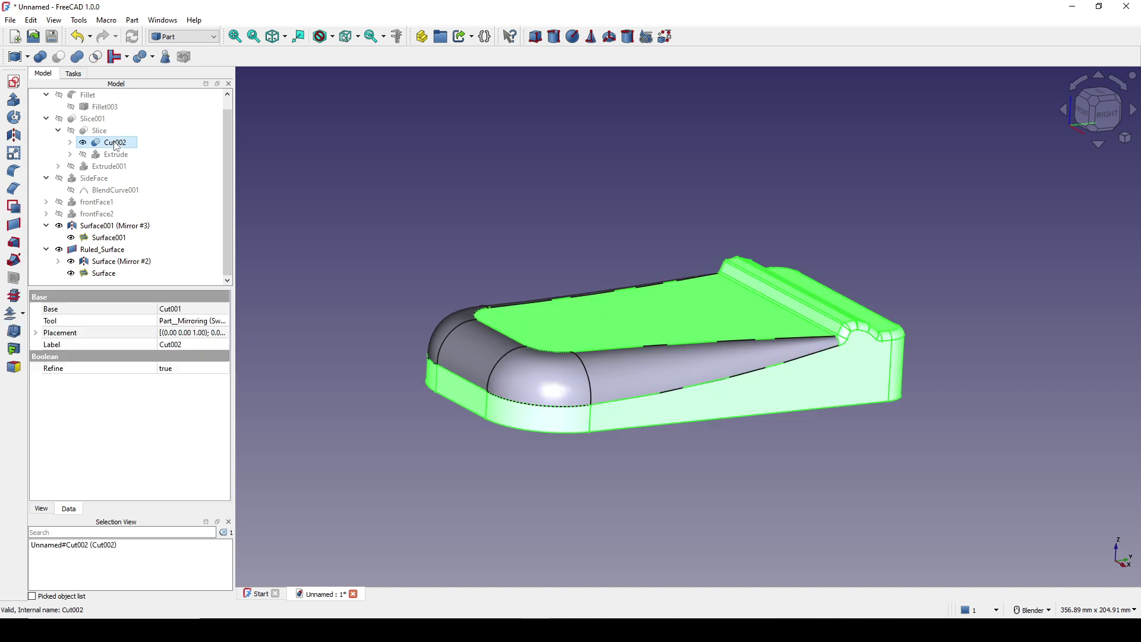
left_click(111, 227, "ctrl")
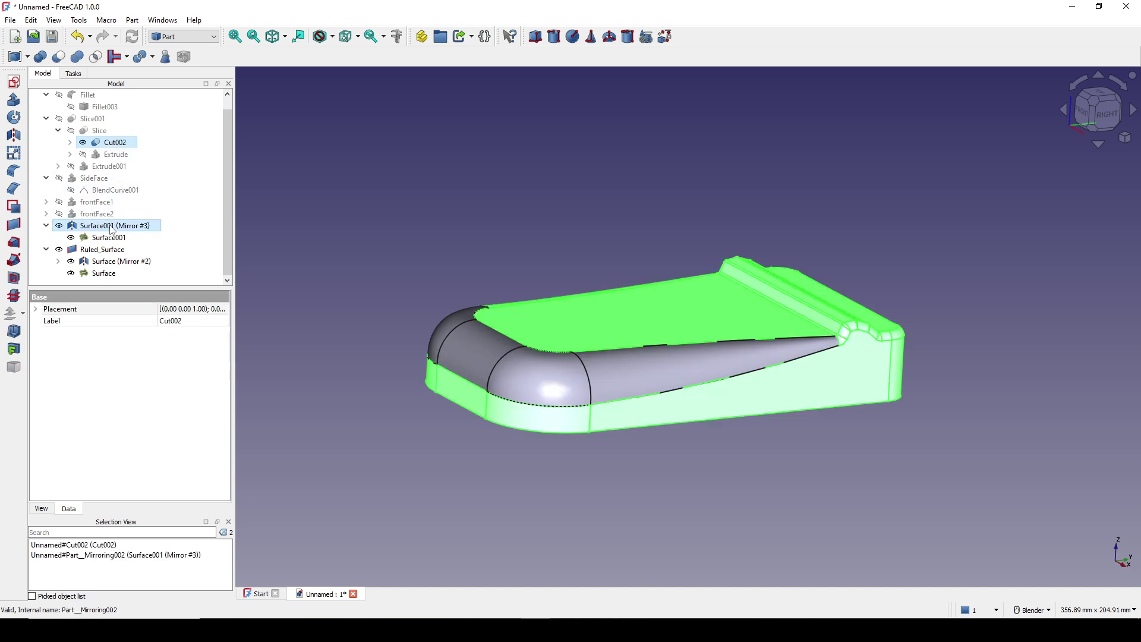
left_click(113, 238, "ctrl")
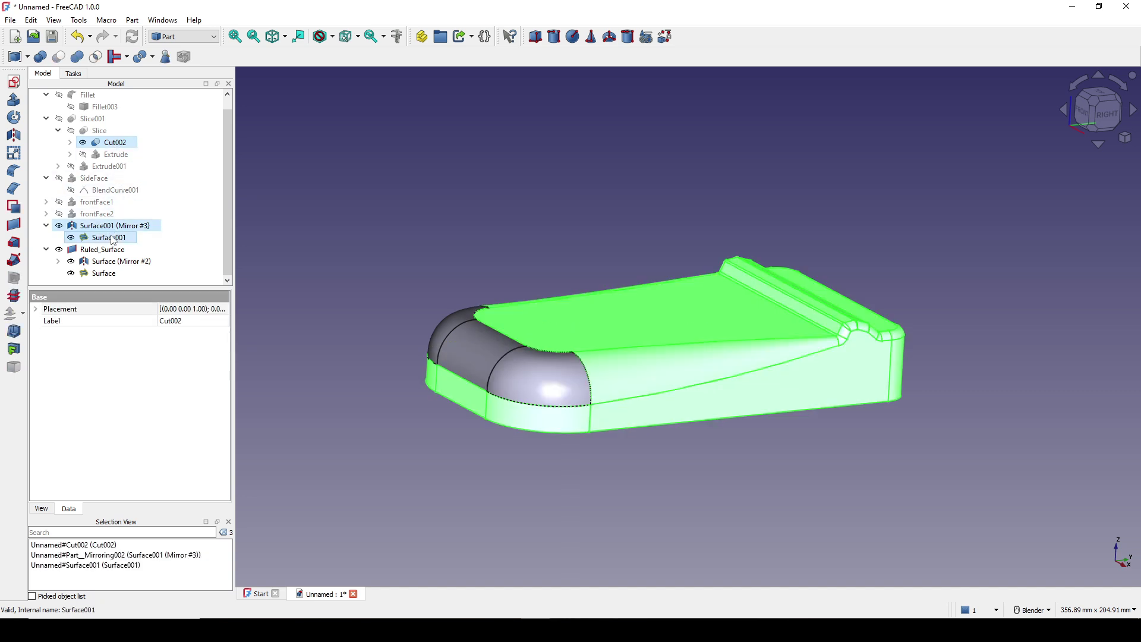
left_click(107, 250, "ctrl")
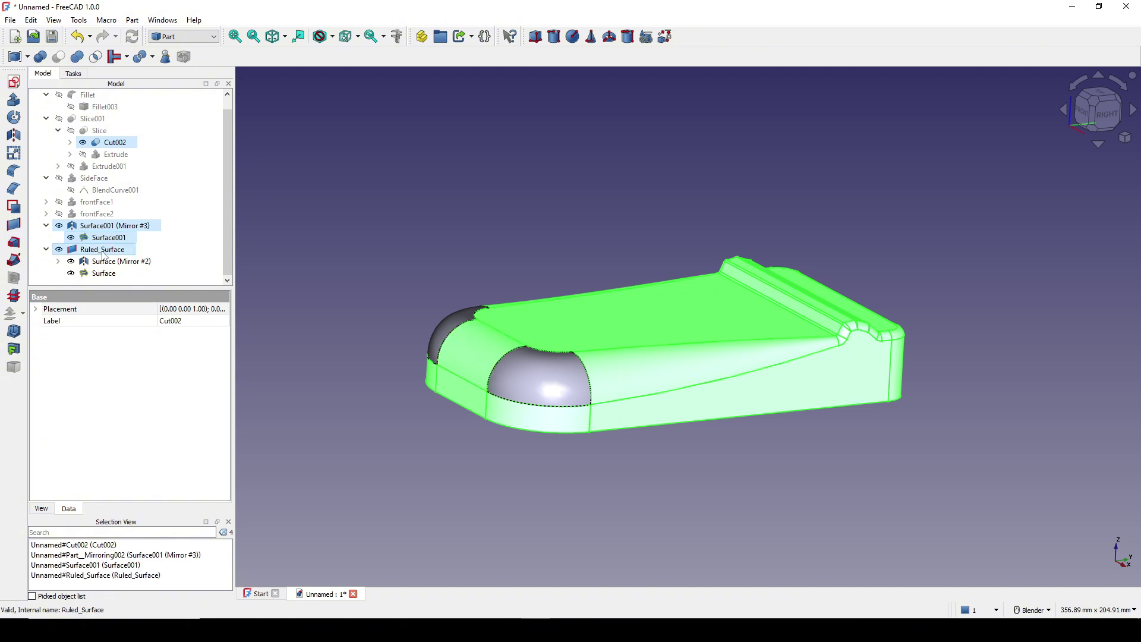
left_click(103, 262, "ctrl")
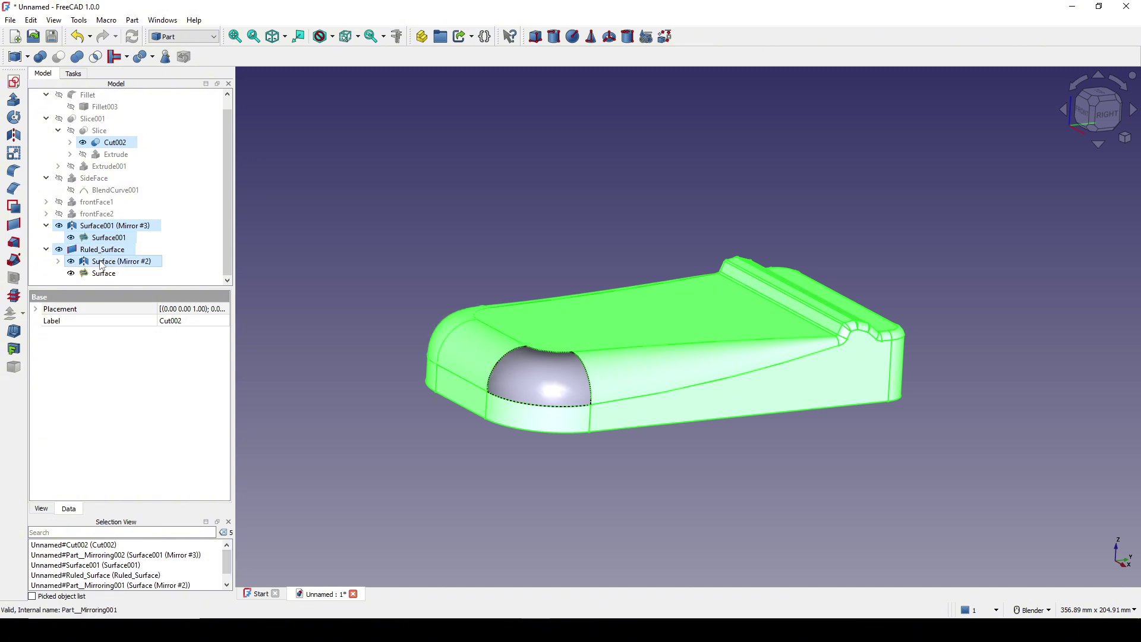
left_click(104, 274, "ctrl")
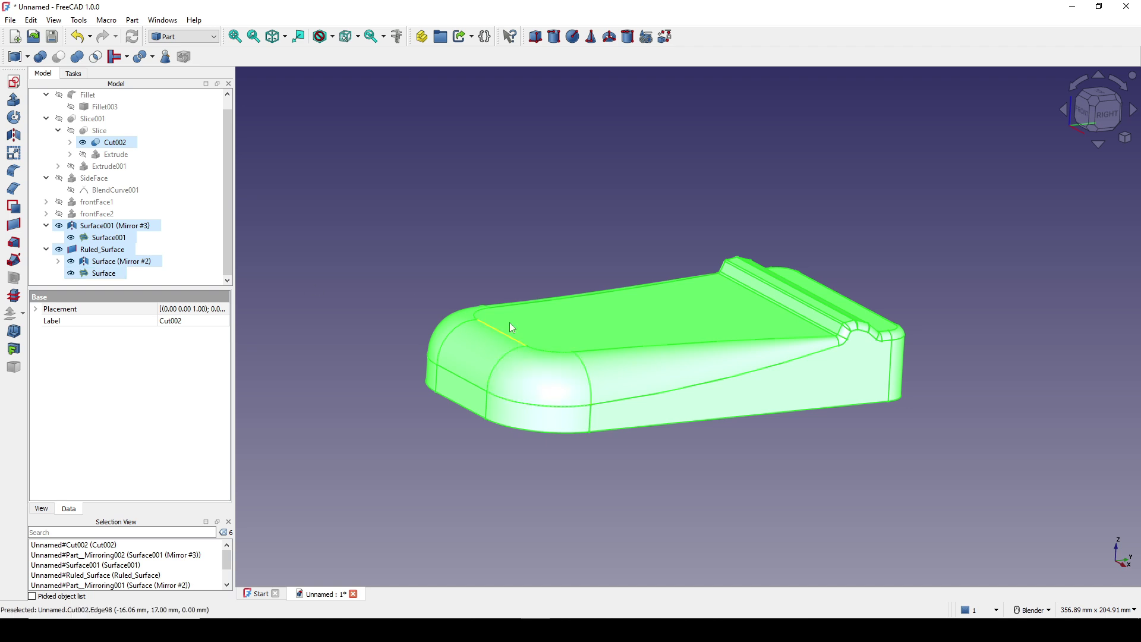
middle_click_drag(509, 322, 629, 359)
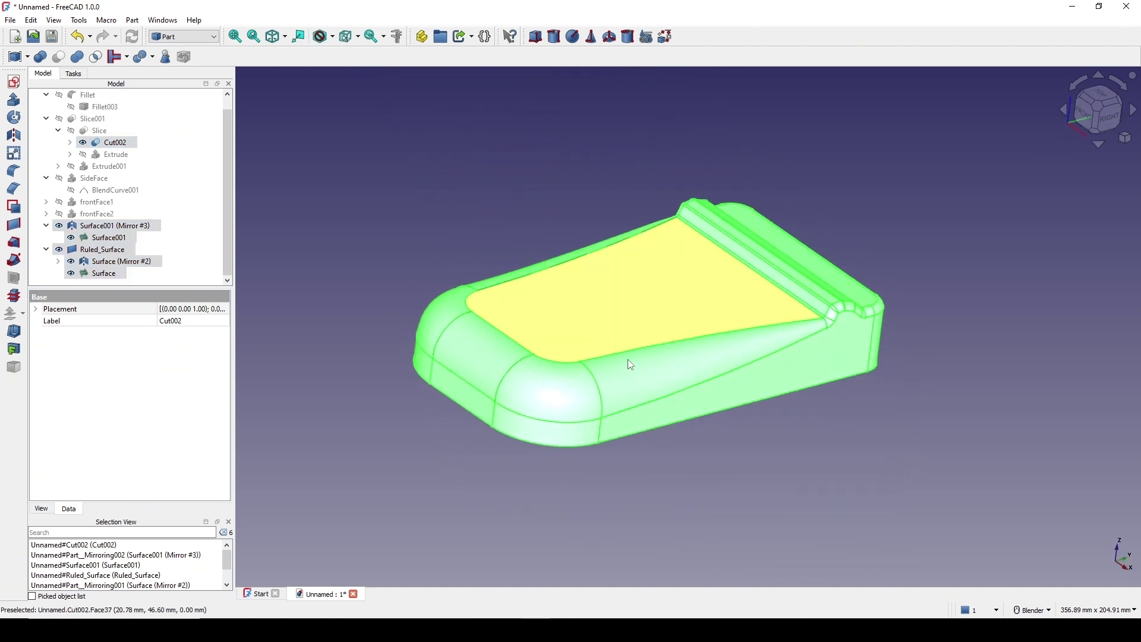
left_click(185, 37)
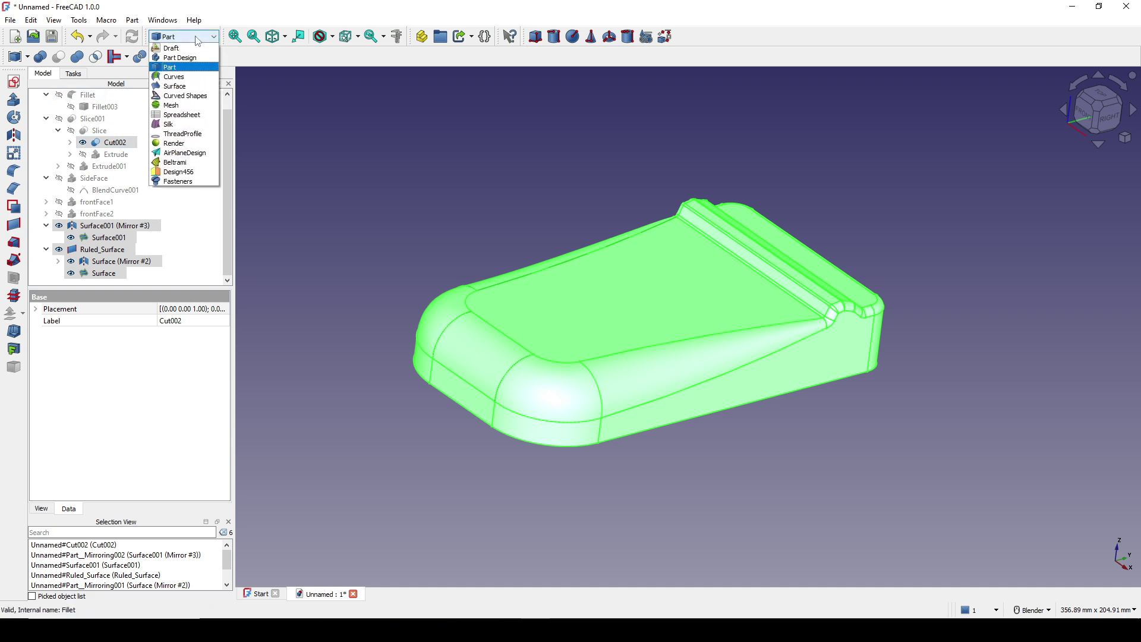
left_click(176, 83)
left_click(557, 57)
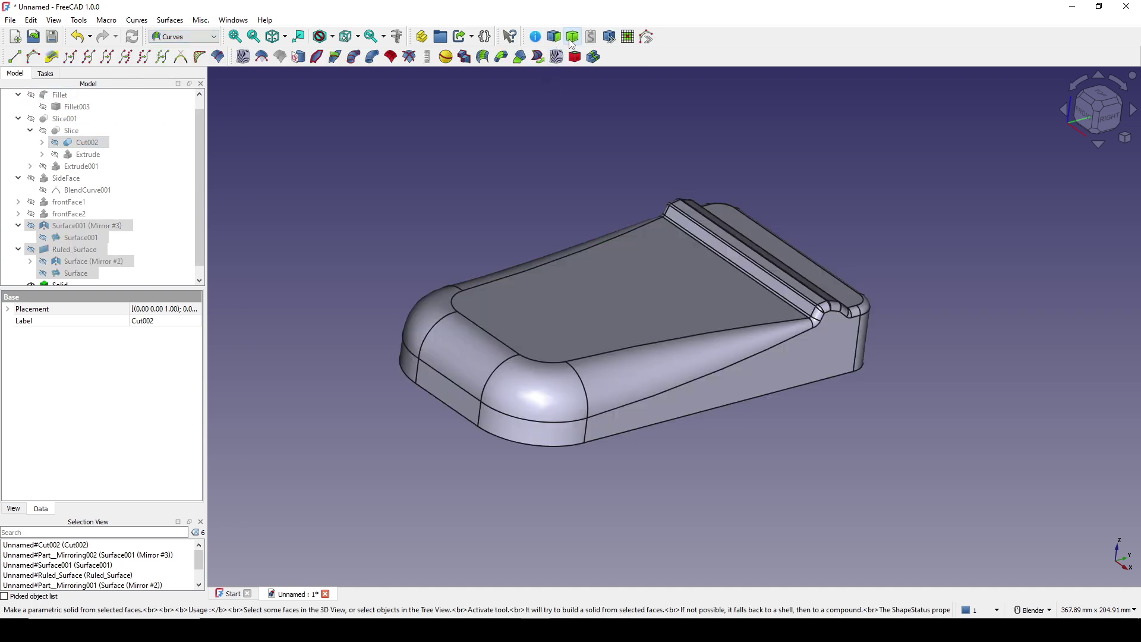
left_click(357, 210)
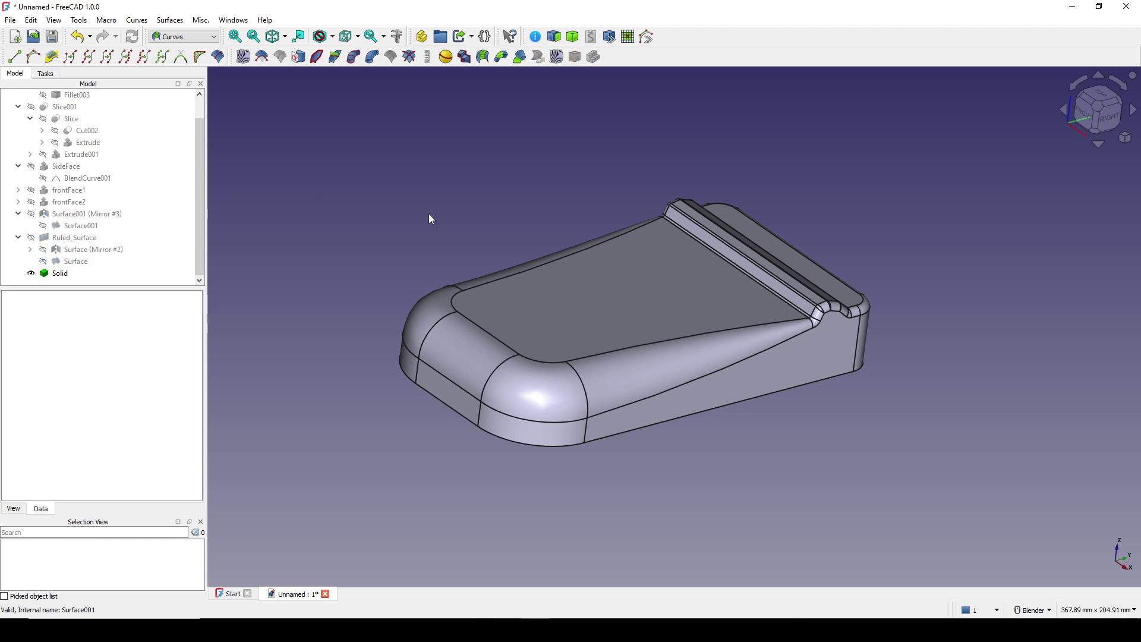
middle_click_drag(785, 315, 828, 273)
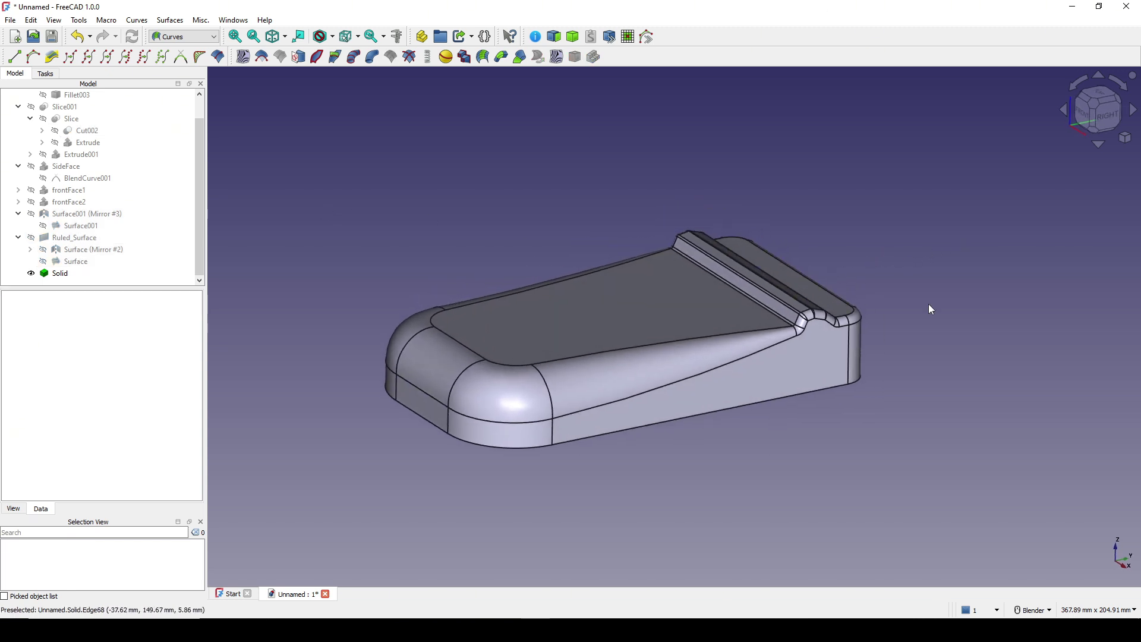
scroll(926, 306, "up", 1)
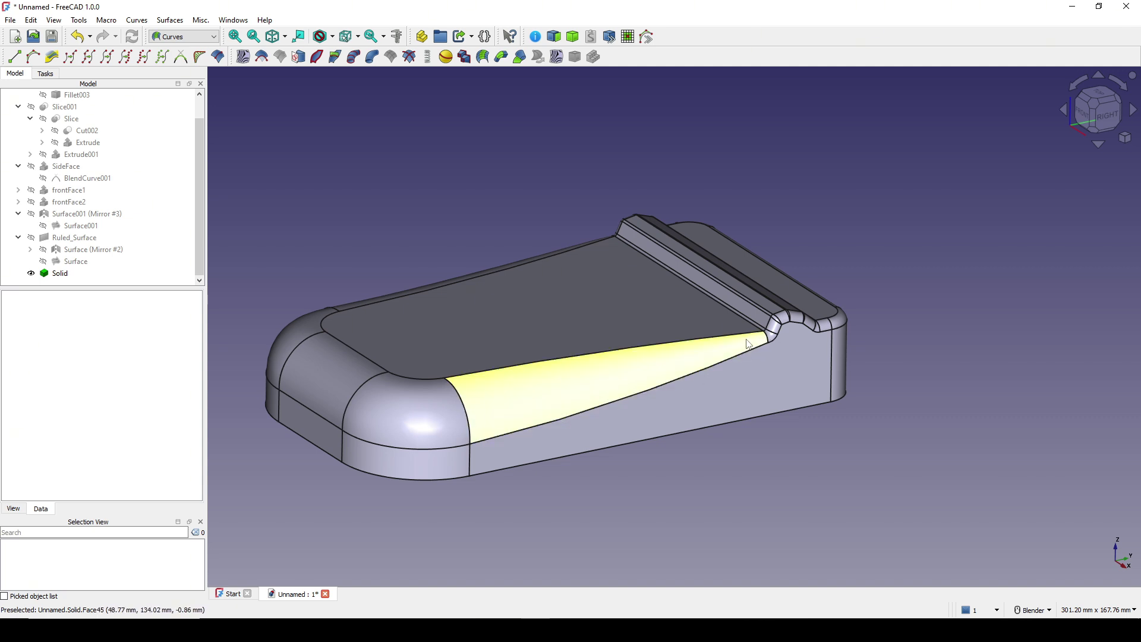
middle_click_drag(528, 409, 529, 394, "shift")
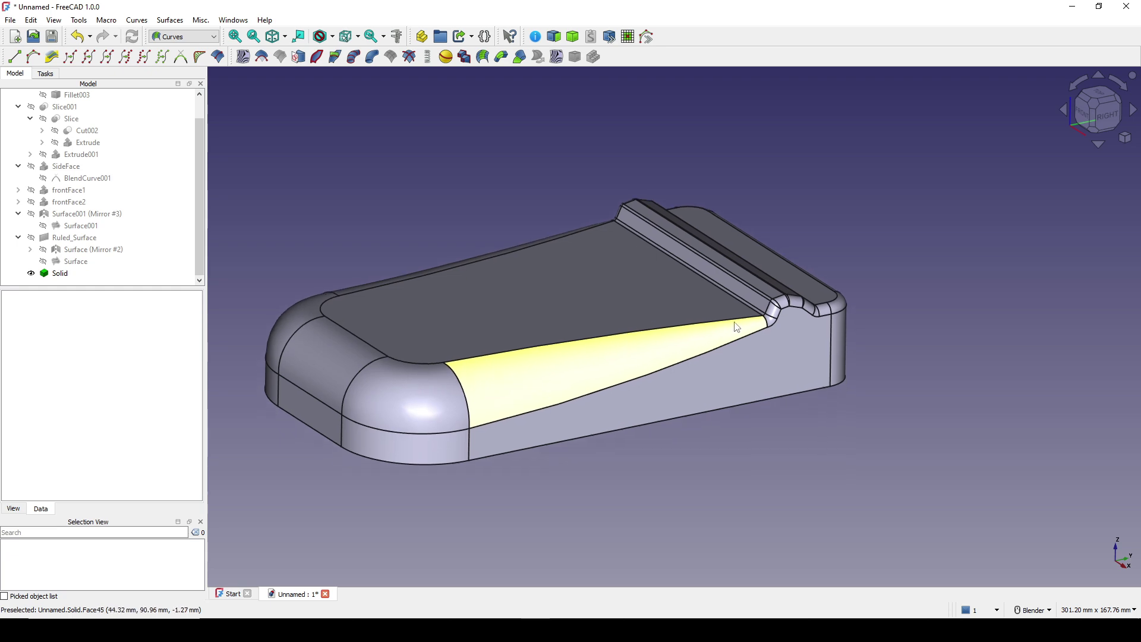